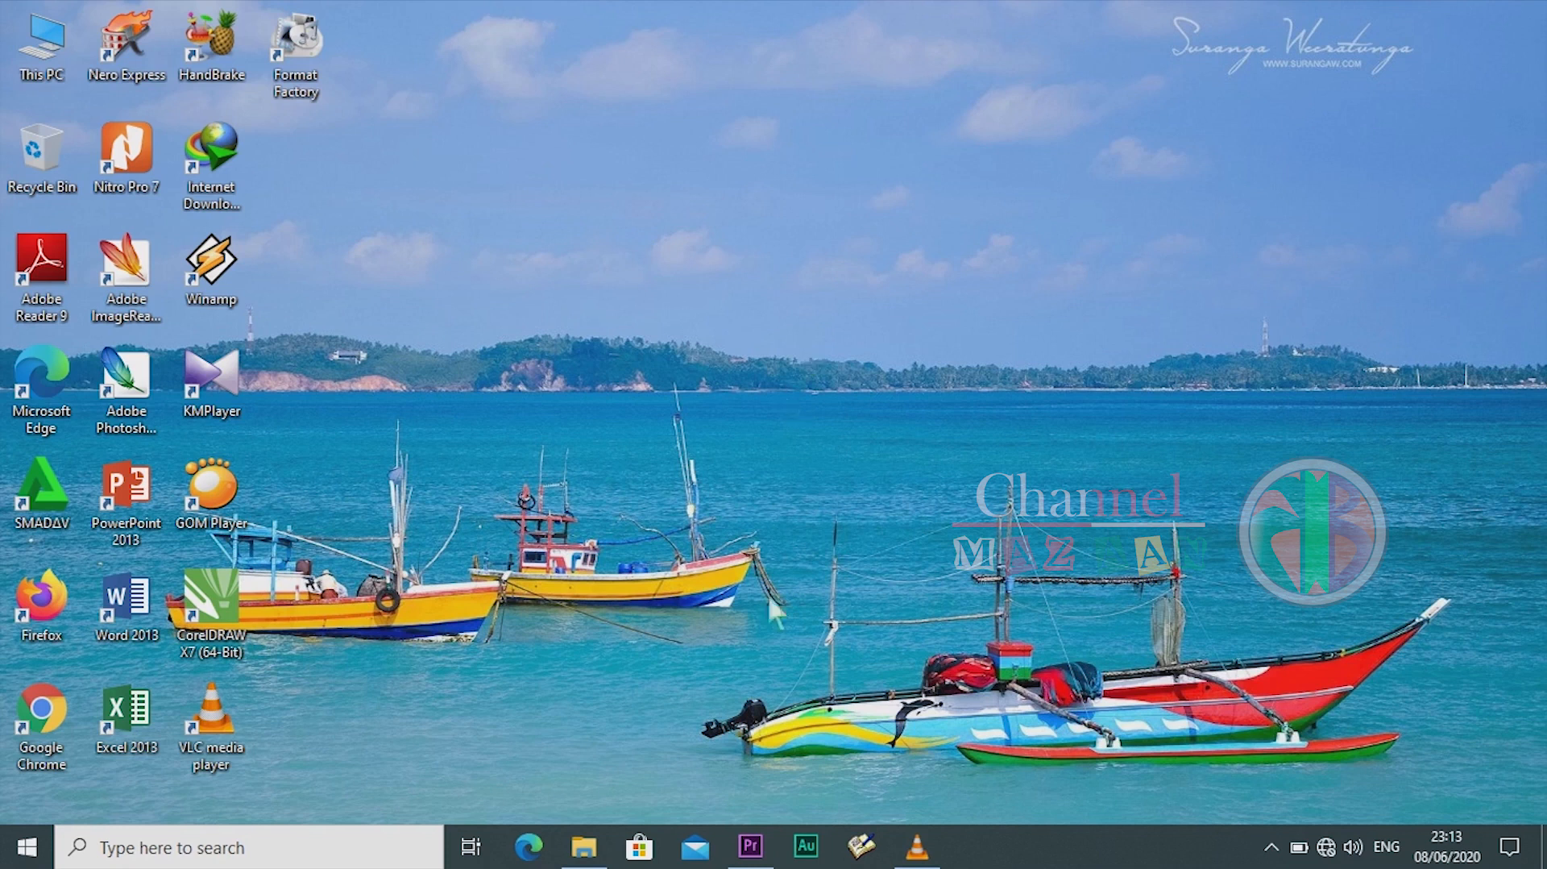
# Step: Switch to Adobe Premiere Pro and expand the Dissolve group of the Video Transitions effects
pyautogui.click(751, 845)
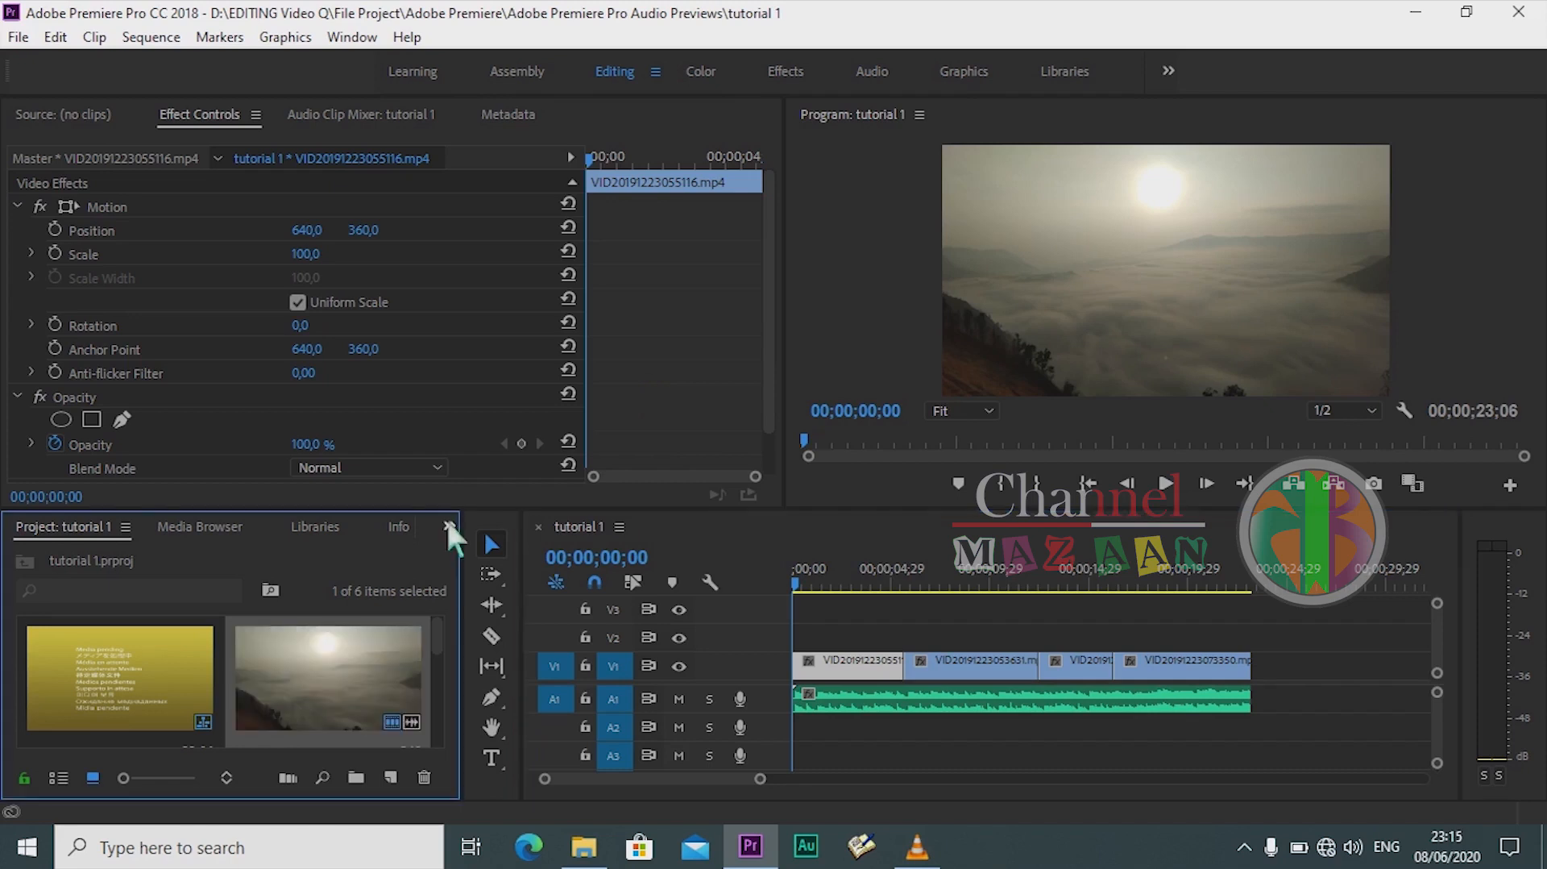
pyautogui.click(447, 523)
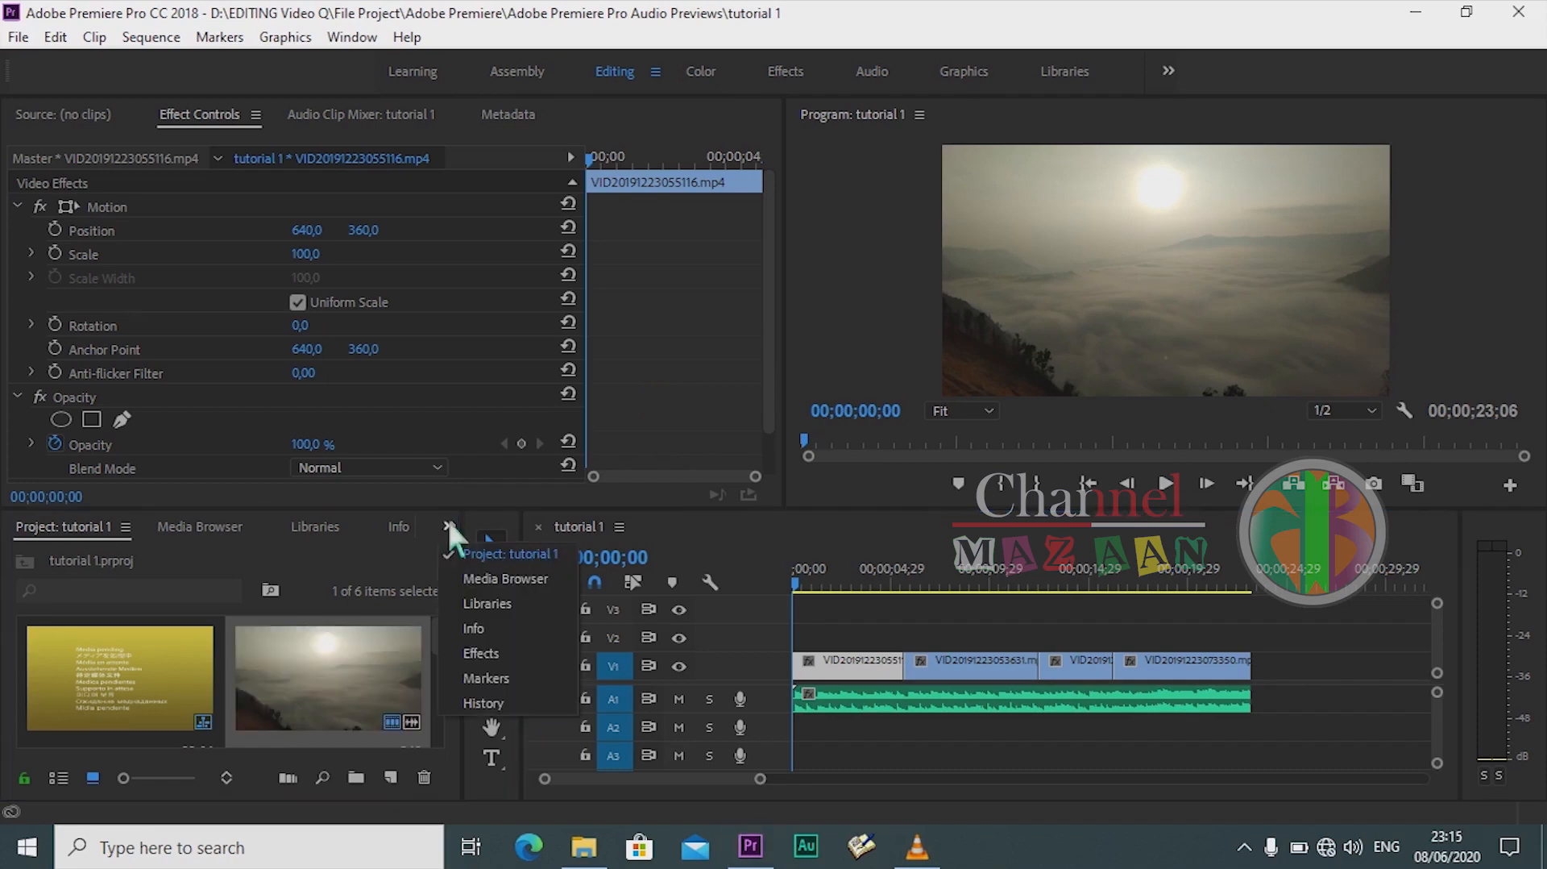
pyautogui.click(477, 649)
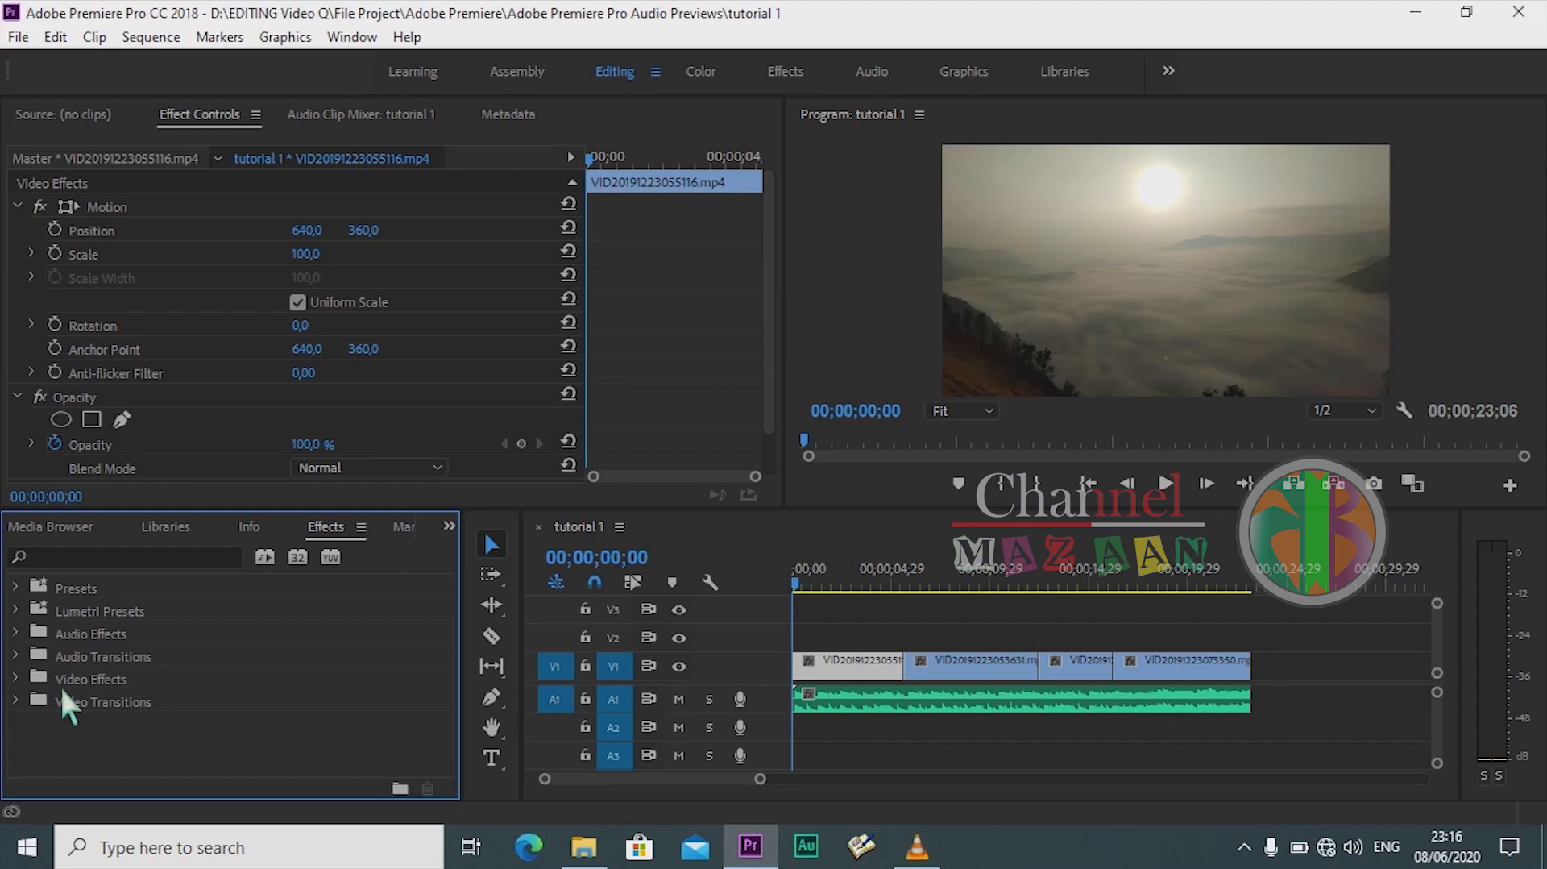
pyautogui.click(16, 698)
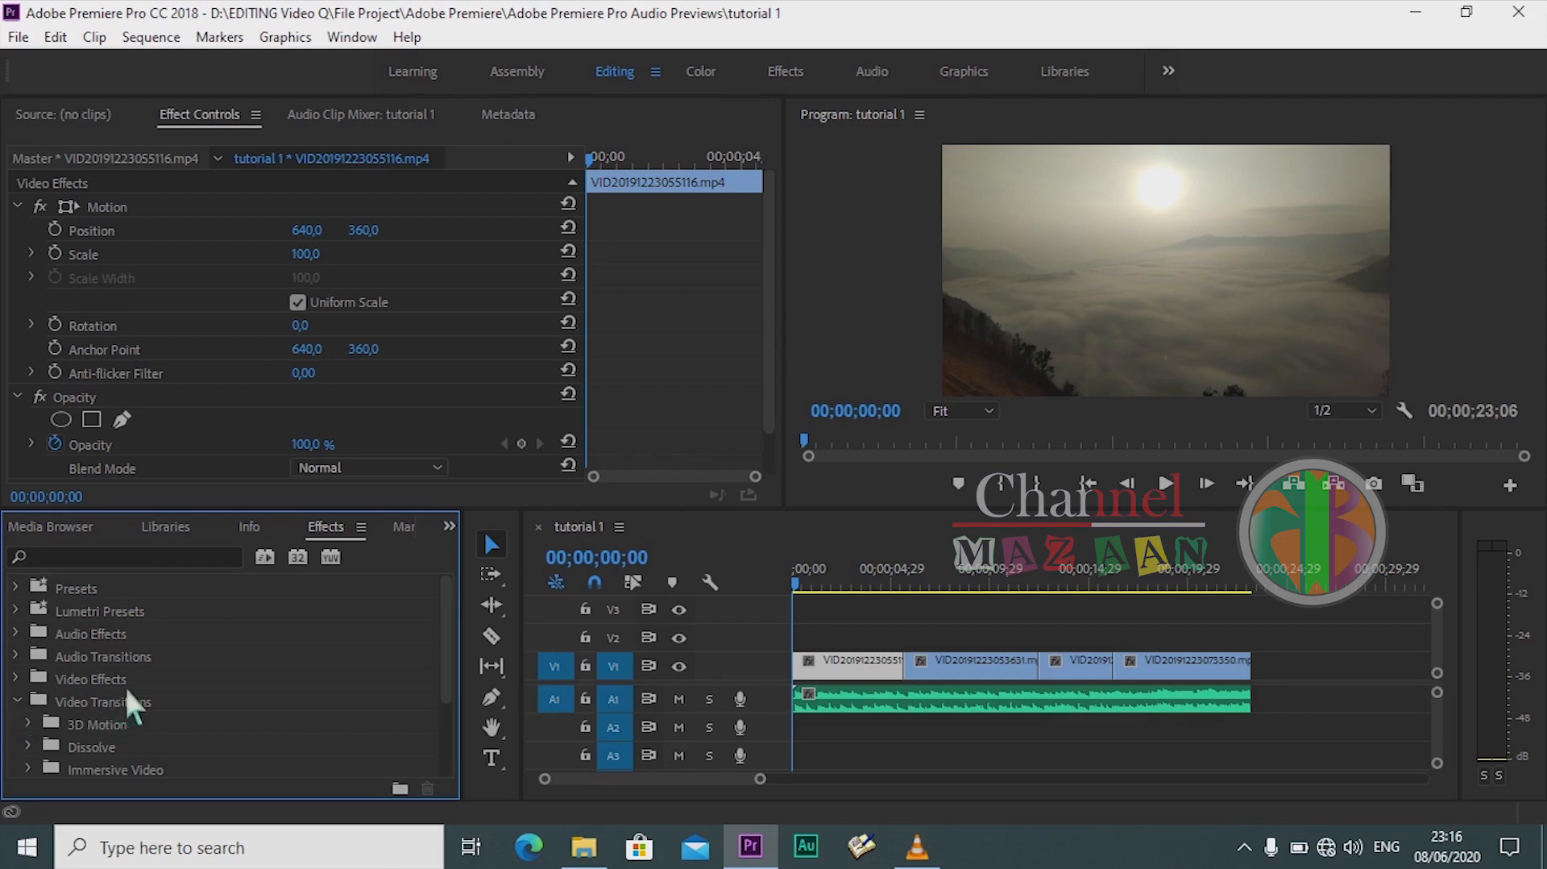
pyautogui.scroll(-2, 124, 685)
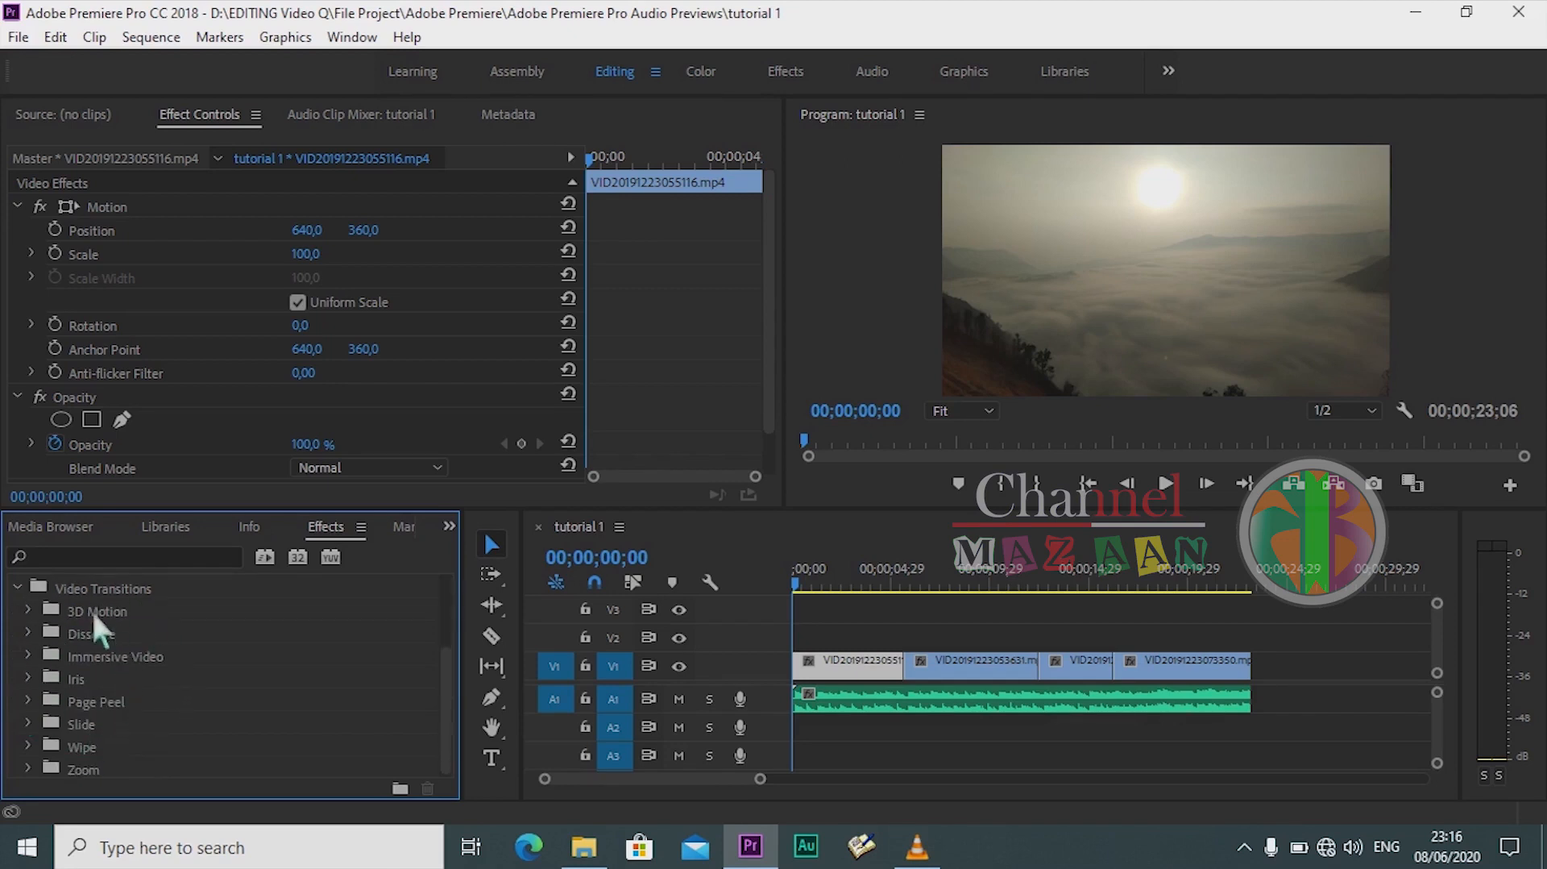
pyautogui.click(25, 630)
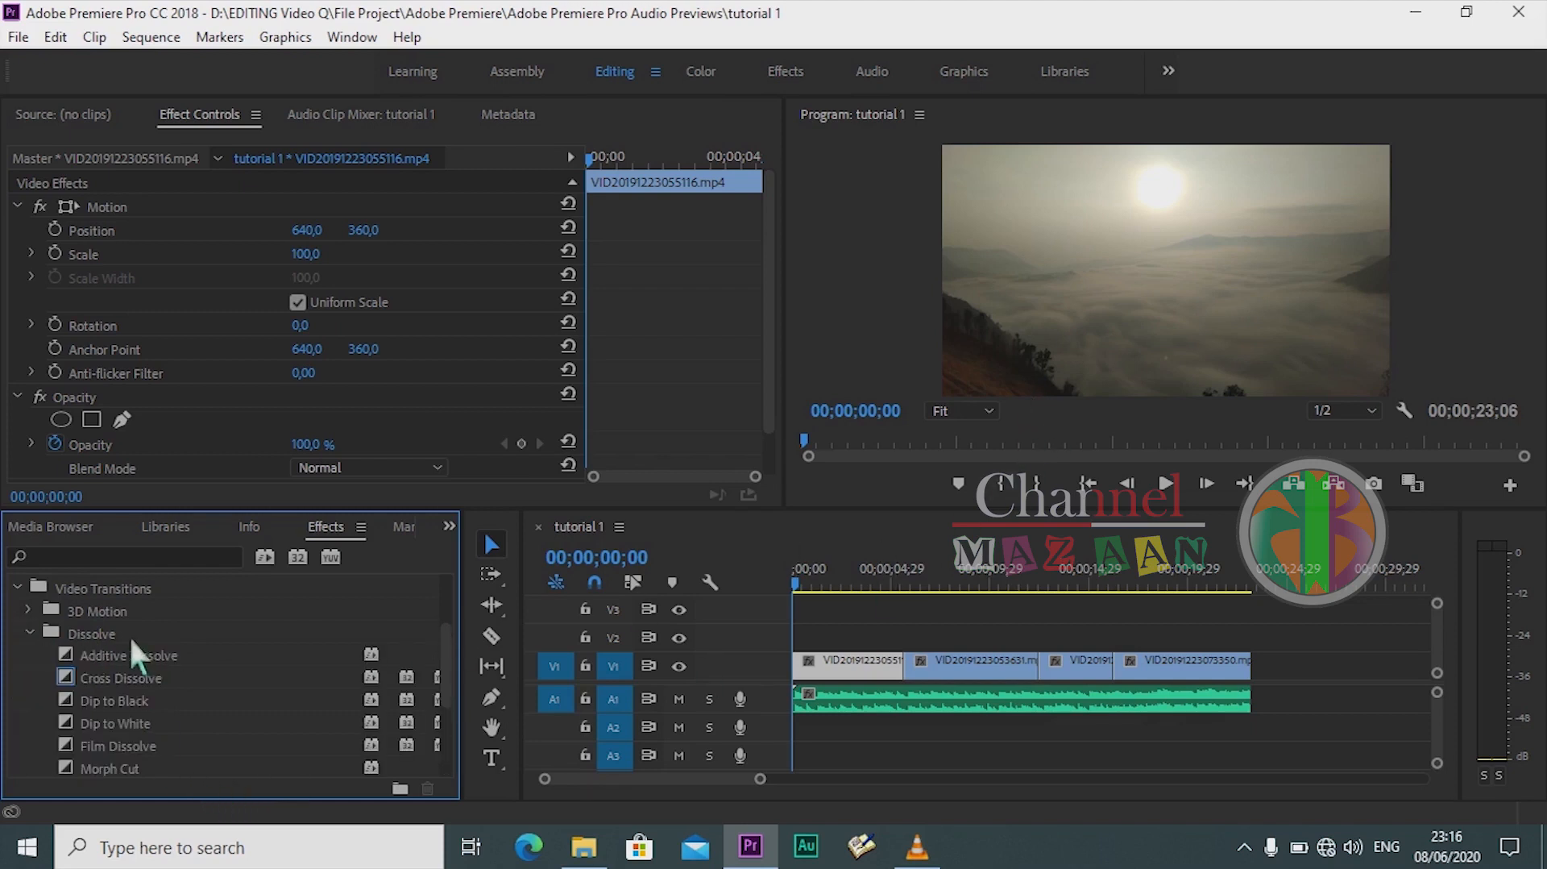
# Step: Try a Dip to Black transition at the cut between the first and second V1 clips and preview it
pyautogui.click(117, 705)
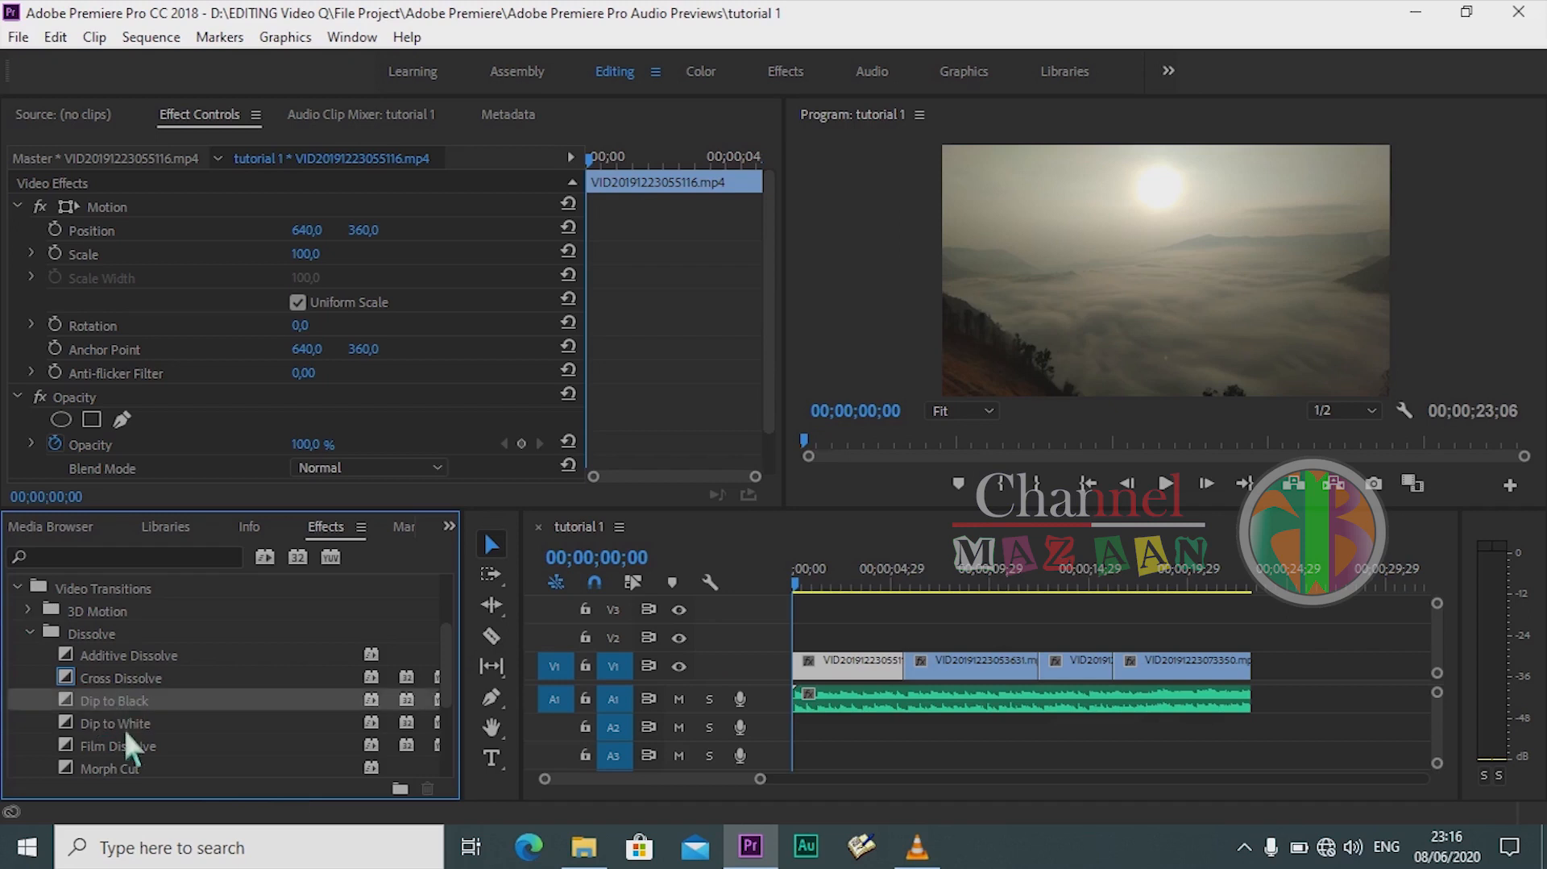
pyautogui.click(123, 743)
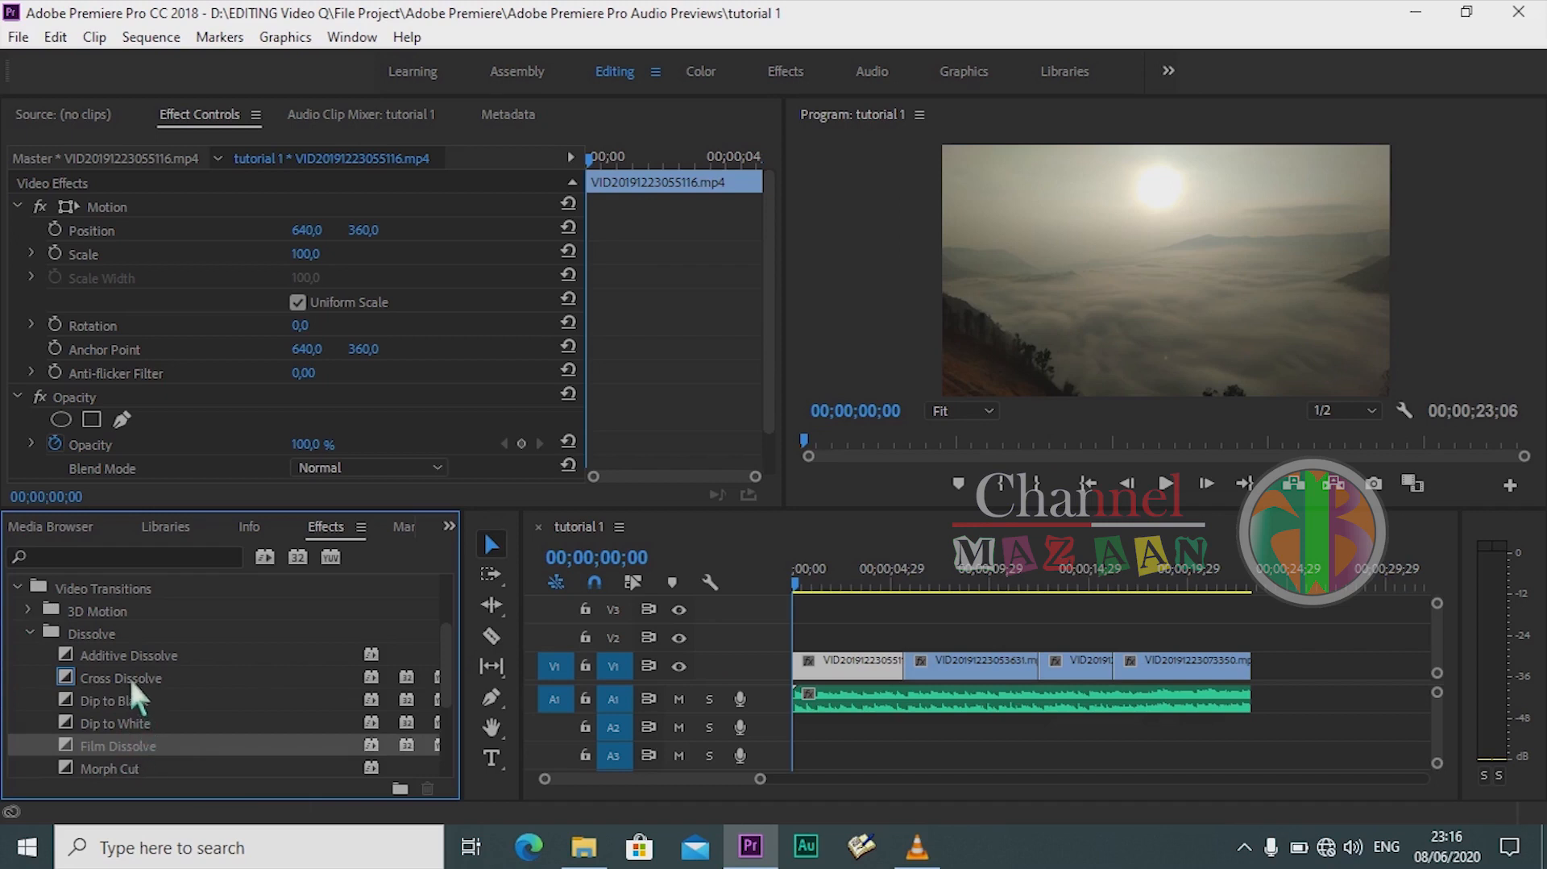
pyautogui.click(129, 681)
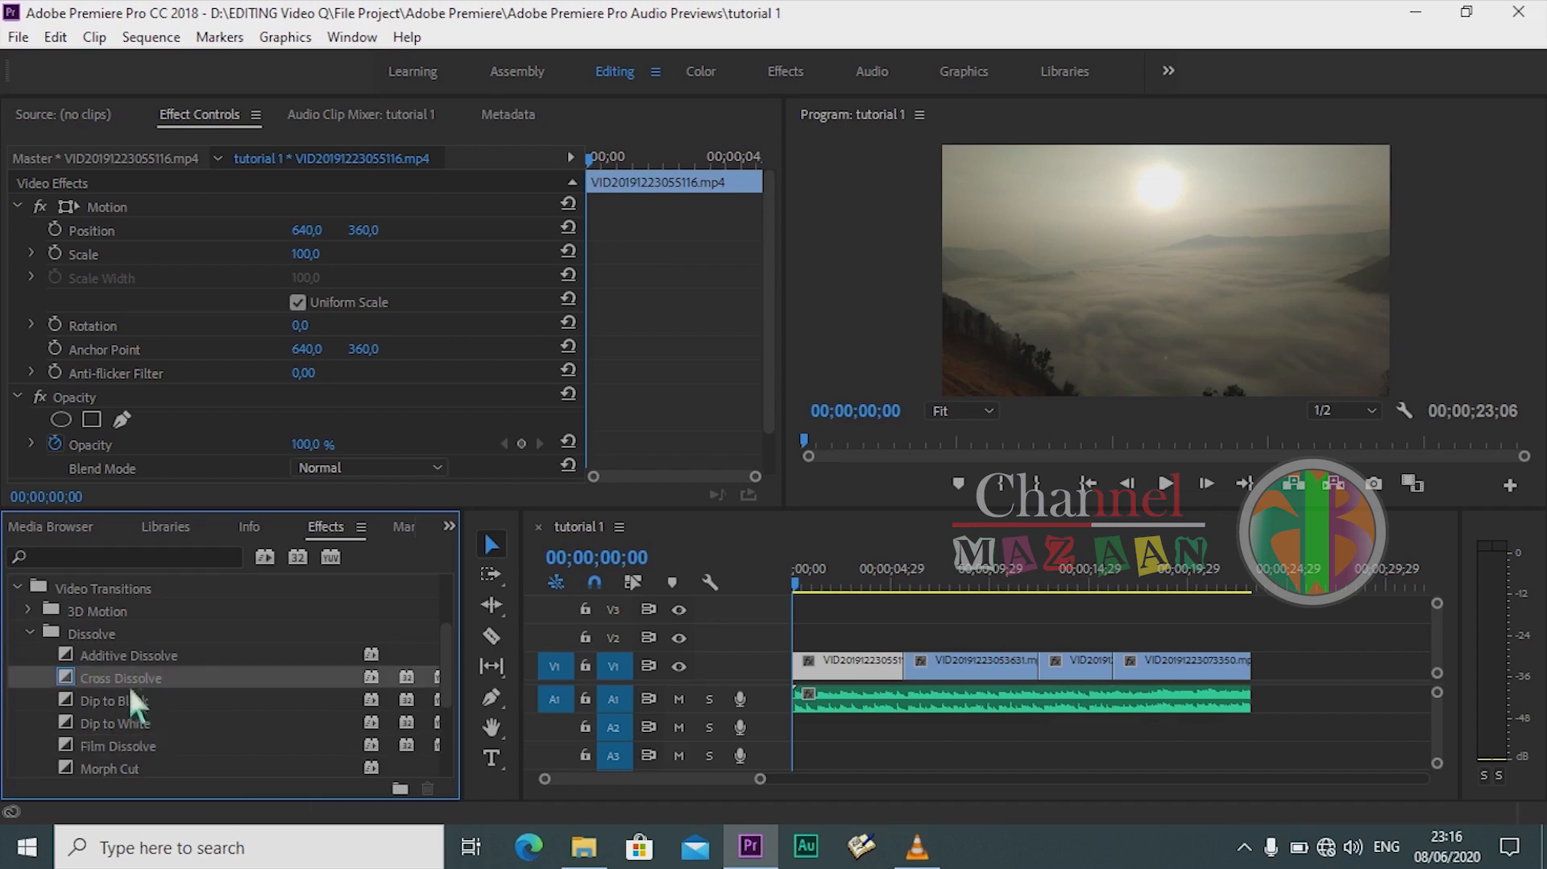
pyautogui.moveTo(124, 693); pyautogui.dragTo(897, 661)
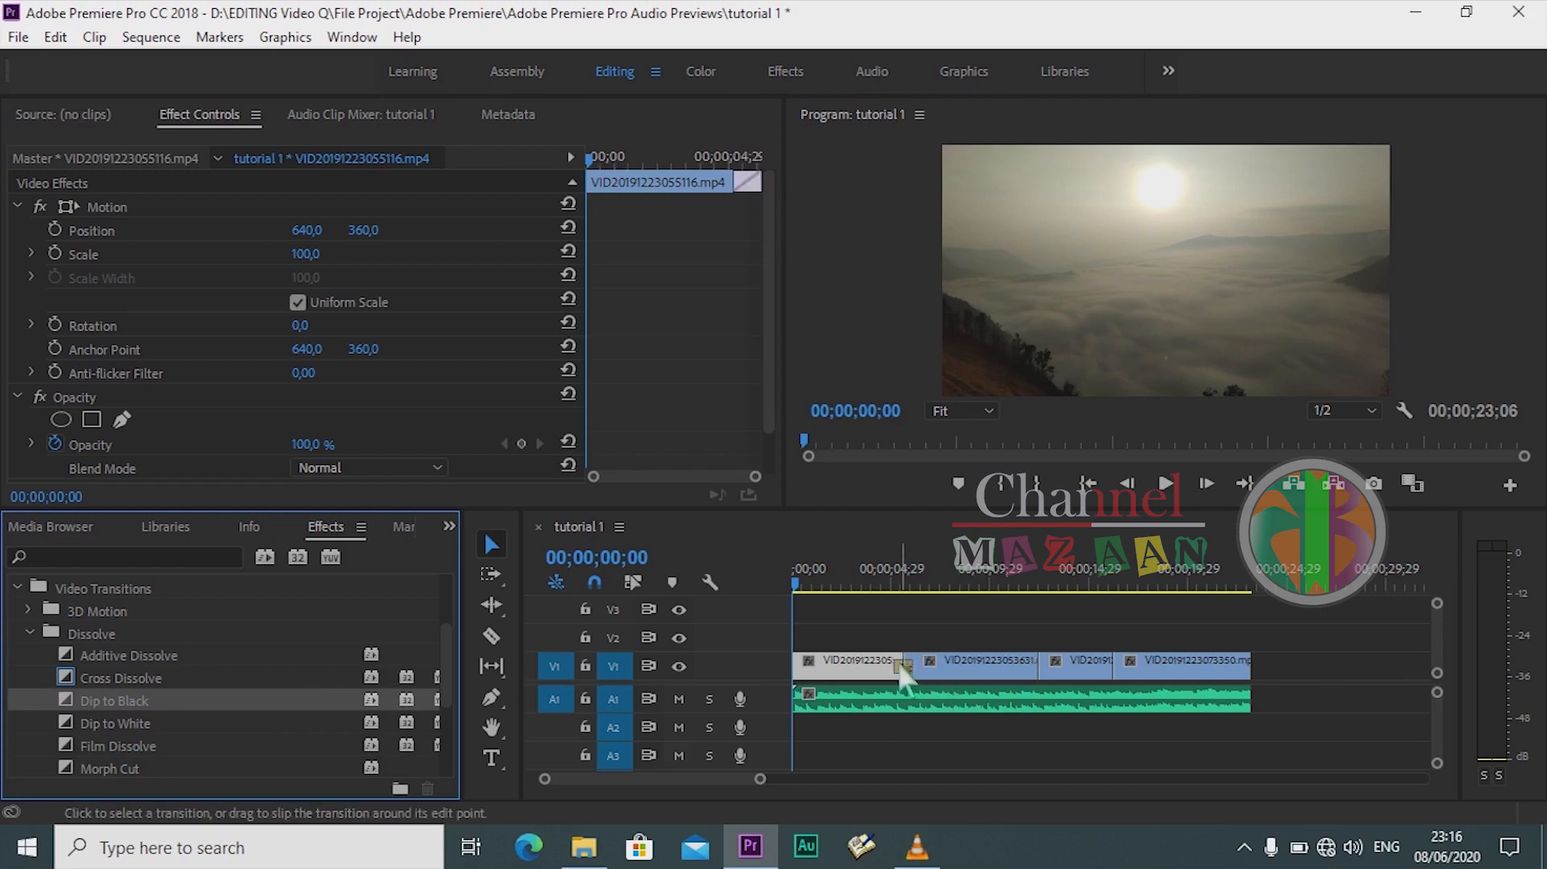
pyautogui.click(885, 568)
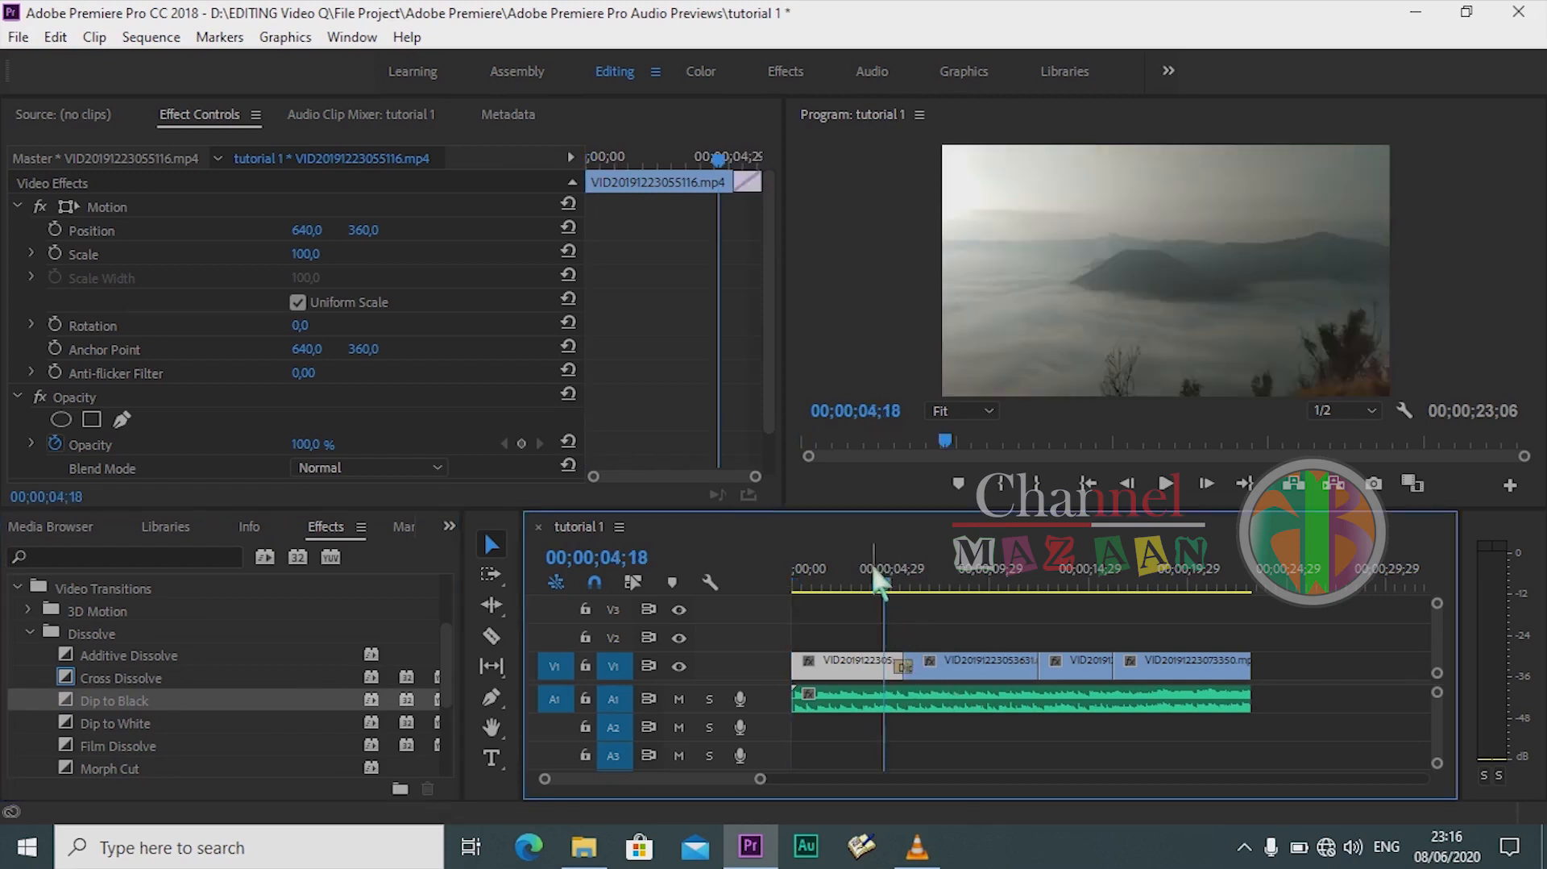
pyautogui.click(872, 569)
pyautogui.press('space')
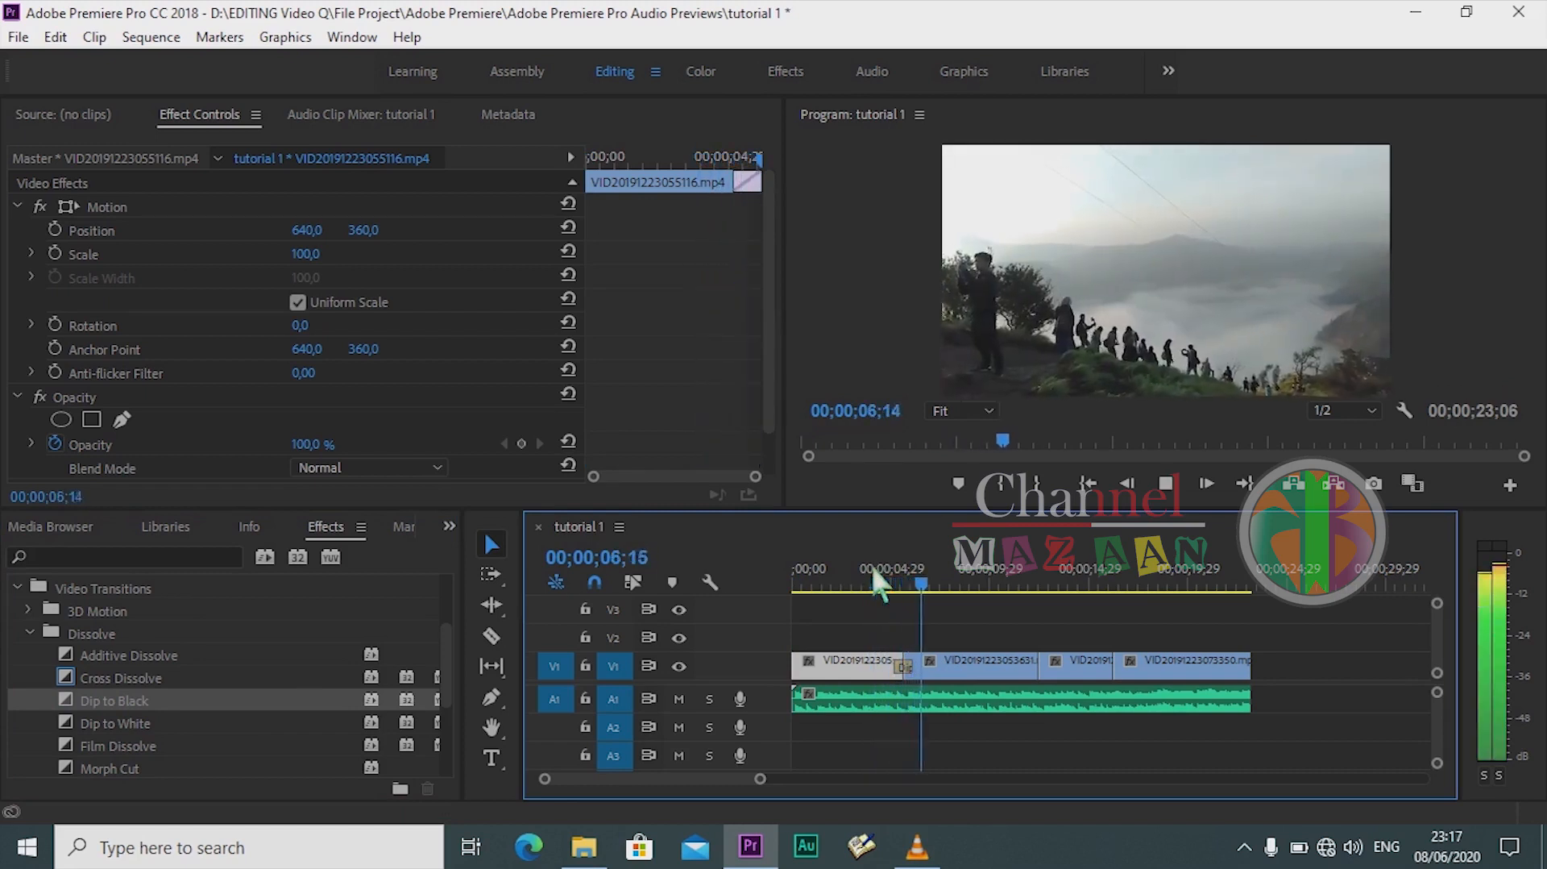
pyautogui.press('space')
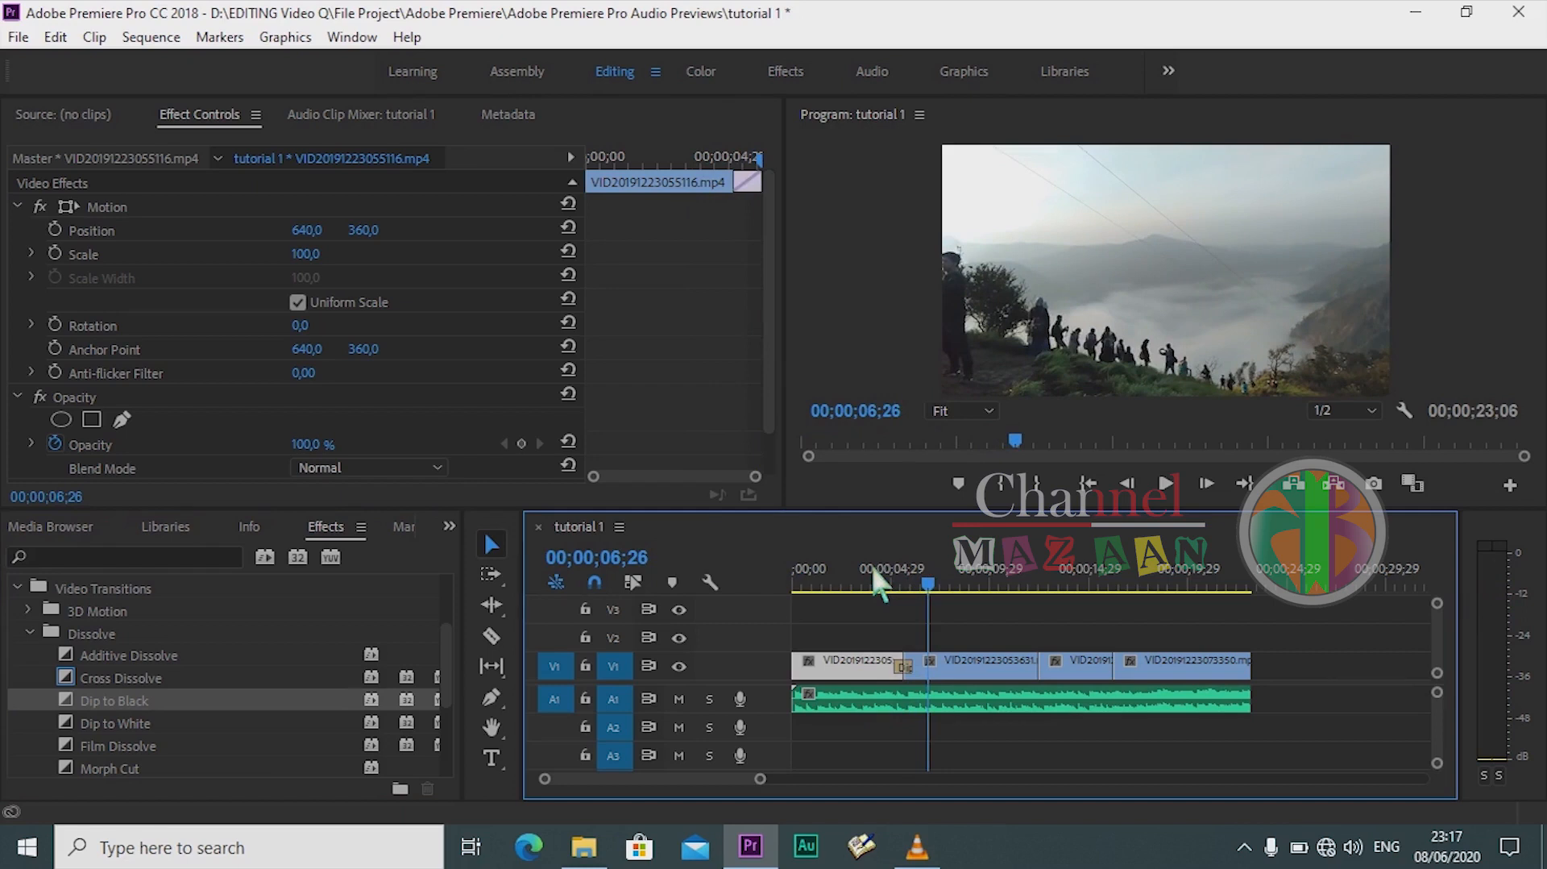
# Step: Undo the Dip to Black transition and play back the plain cut between the first two clips
pyautogui.click(872, 568)
pyautogui.press('space')
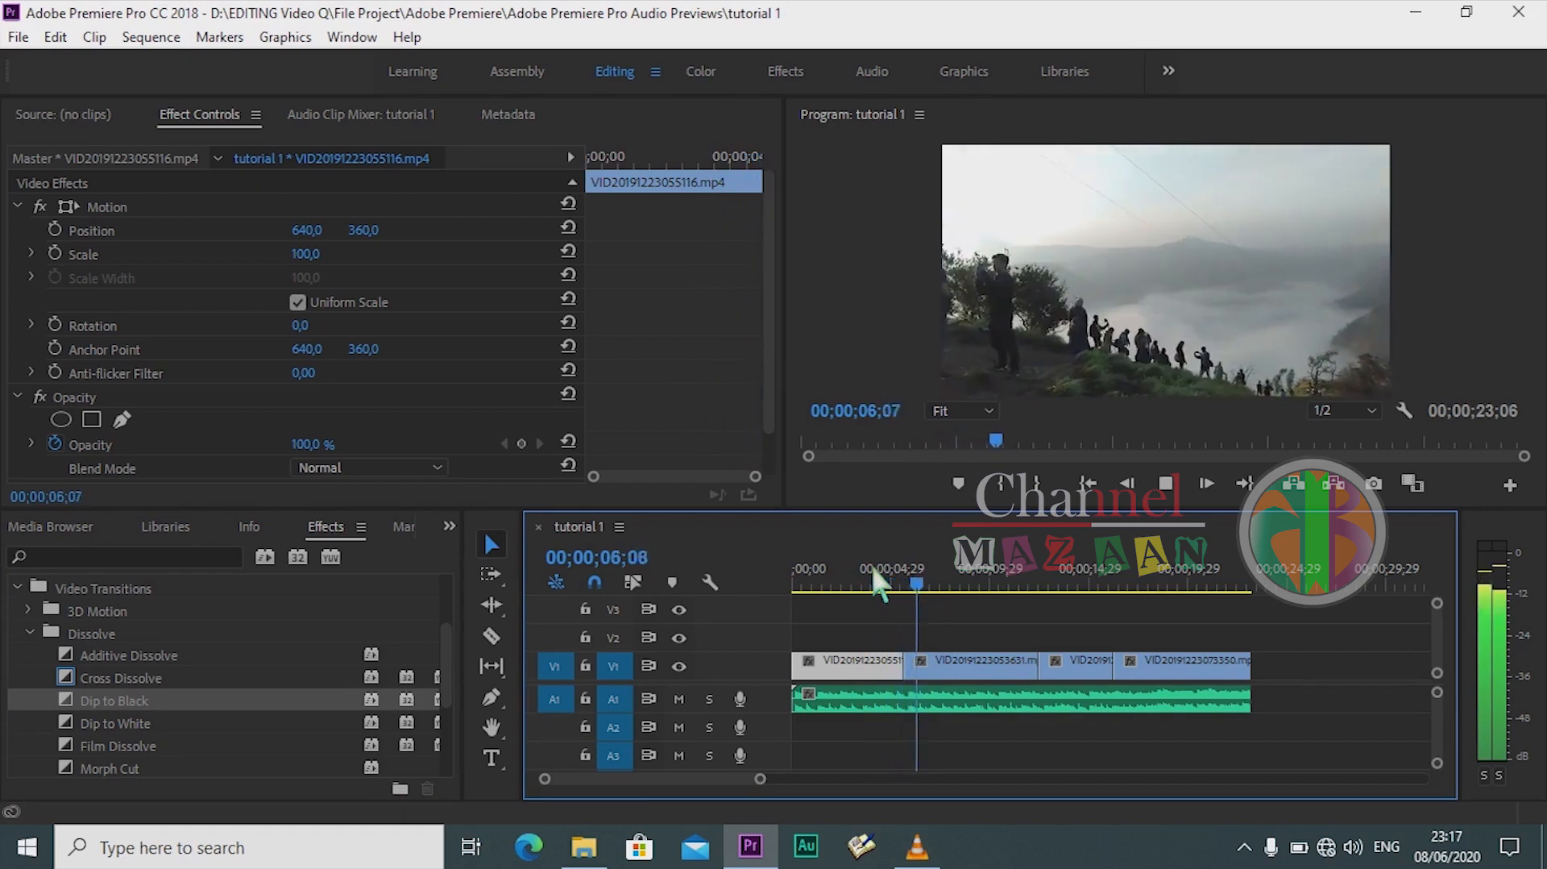
pyautogui.press('space')
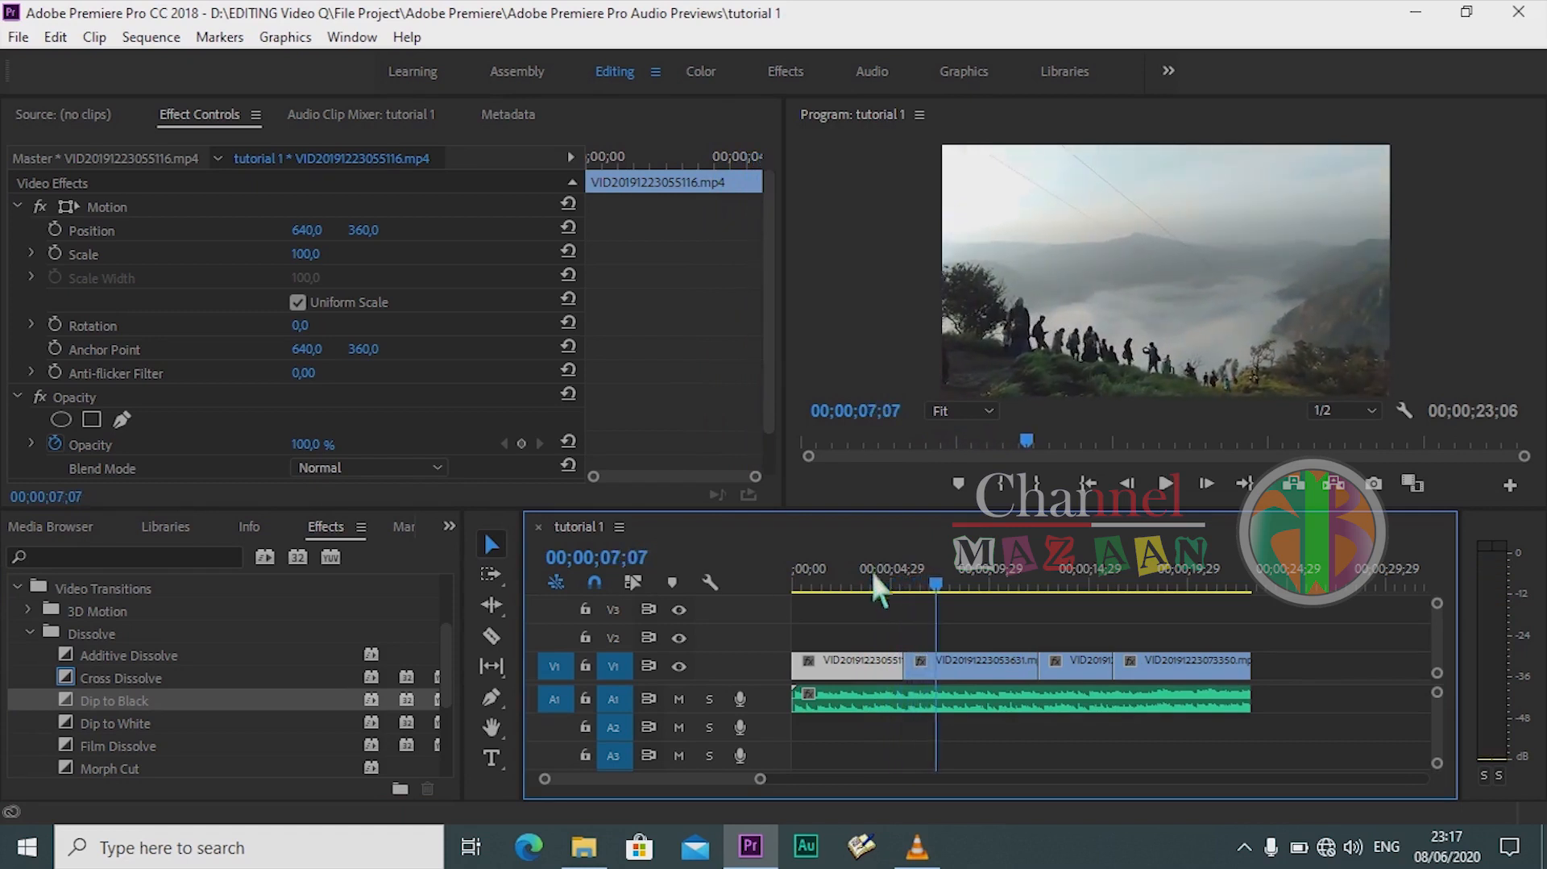
# Step: Apply the Dip to Black transition between the first and second clips on V1 and play it back
pyautogui.moveTo(303, 703); pyautogui.dragTo(901, 665)
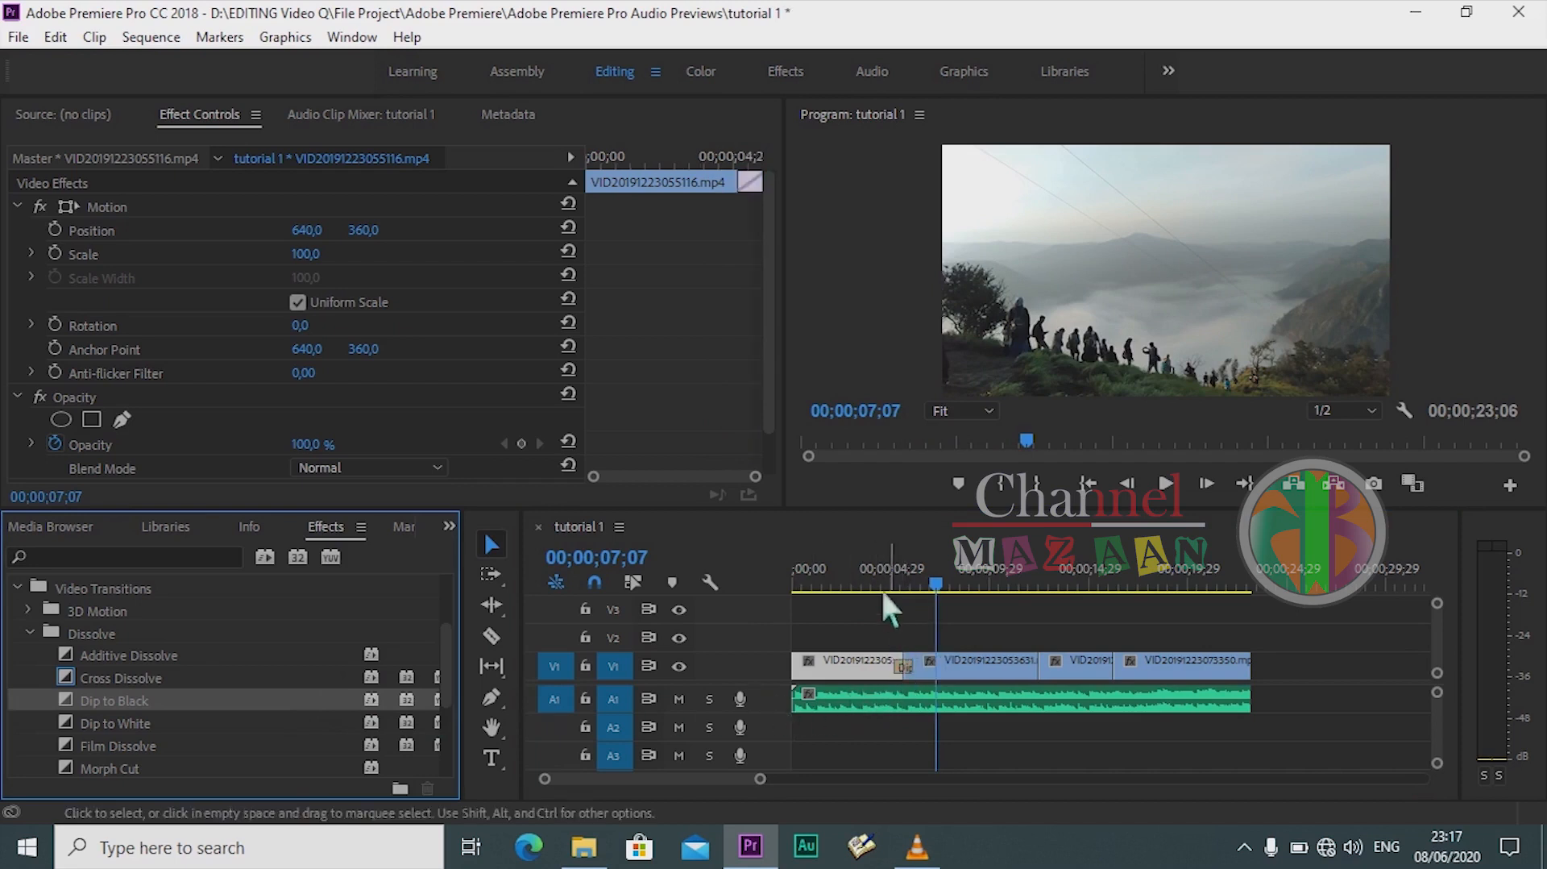
pyautogui.click(873, 574)
pyautogui.press('space')
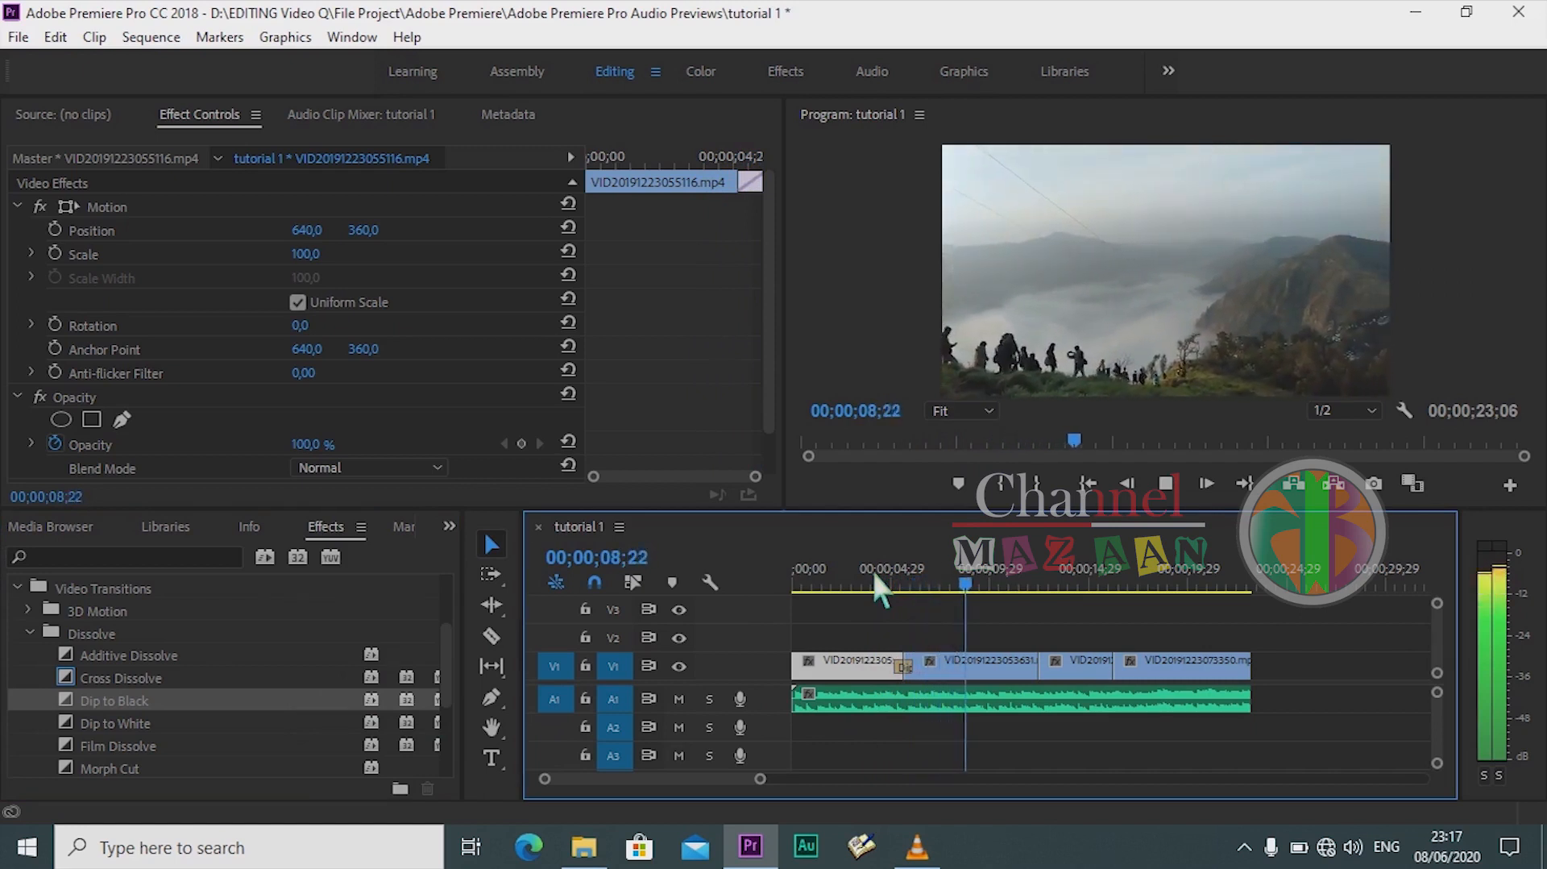
pyautogui.press('space')
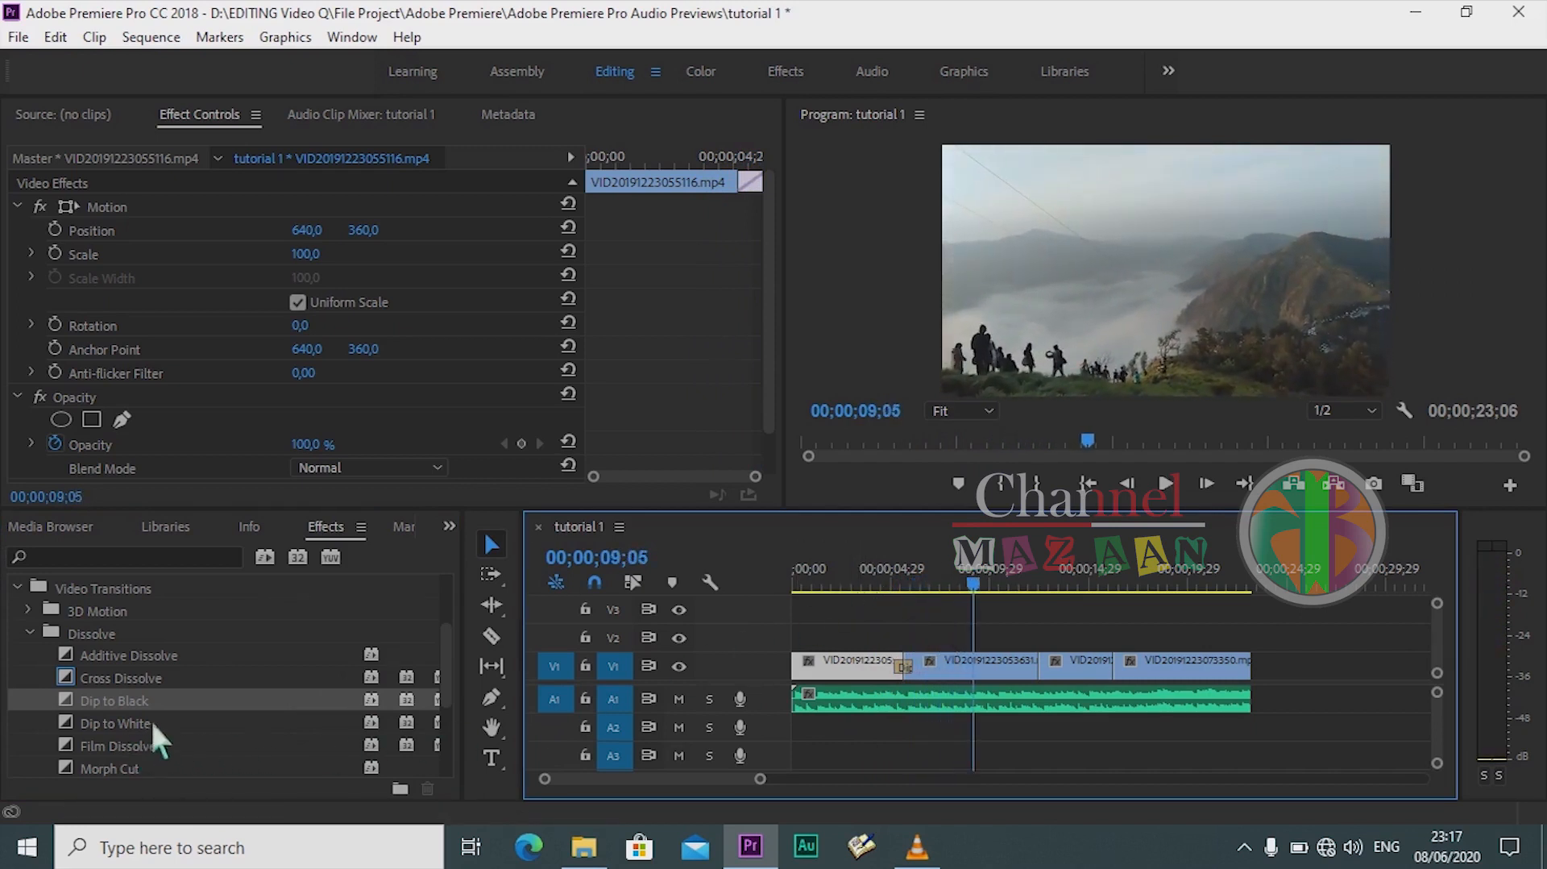
# Step: Apply the Film Dissolve transition between the second and third clips on V1 and play it back
pyautogui.scroll(-1, 161, 708)
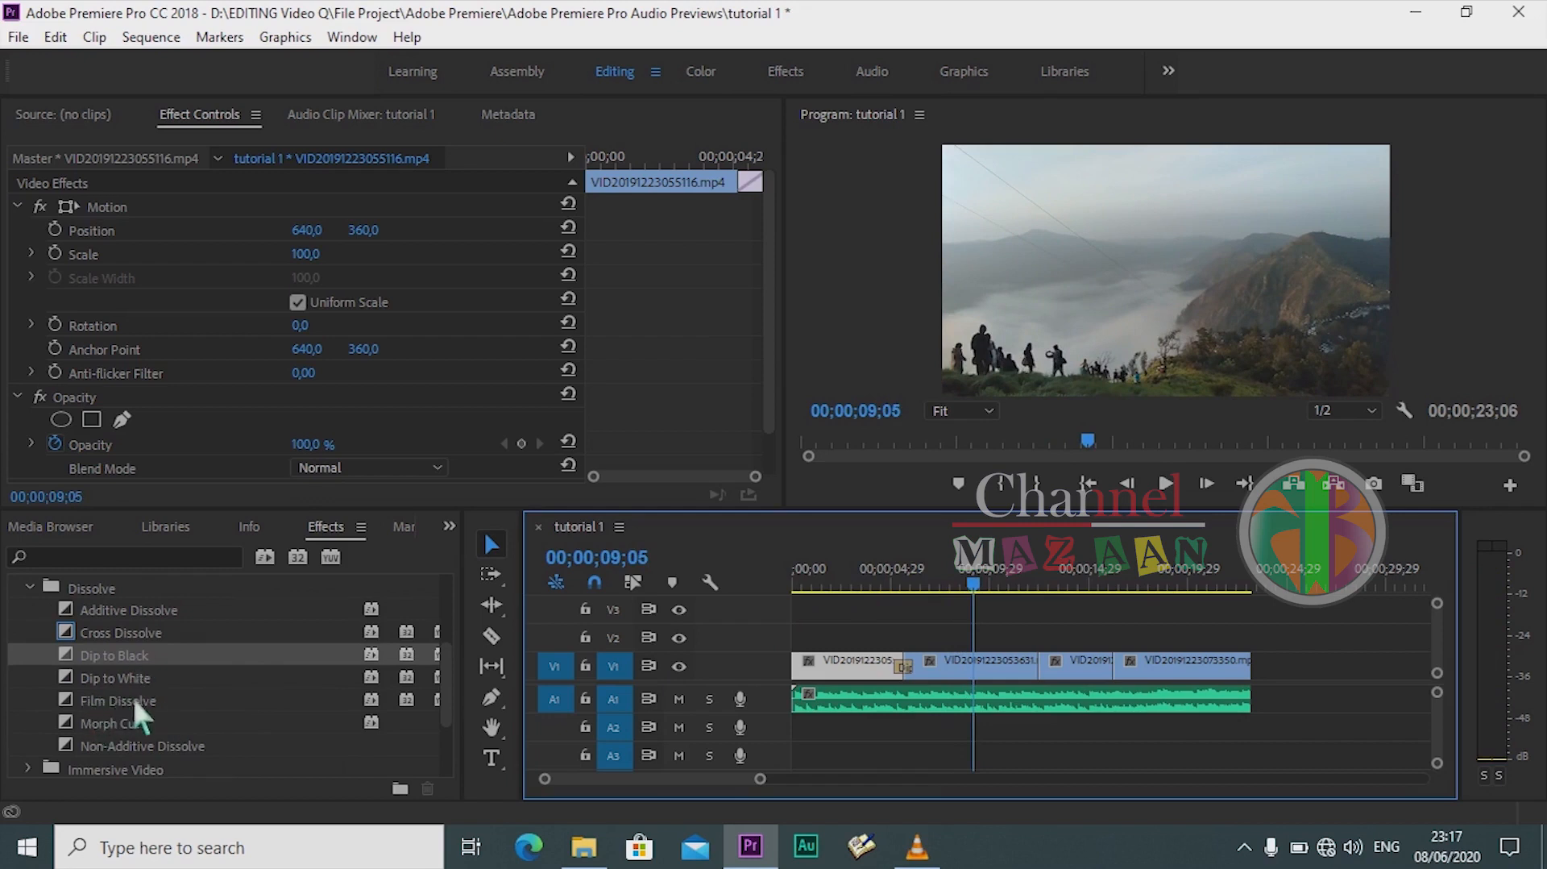
pyautogui.moveTo(144, 695); pyautogui.dragTo(1042, 675)
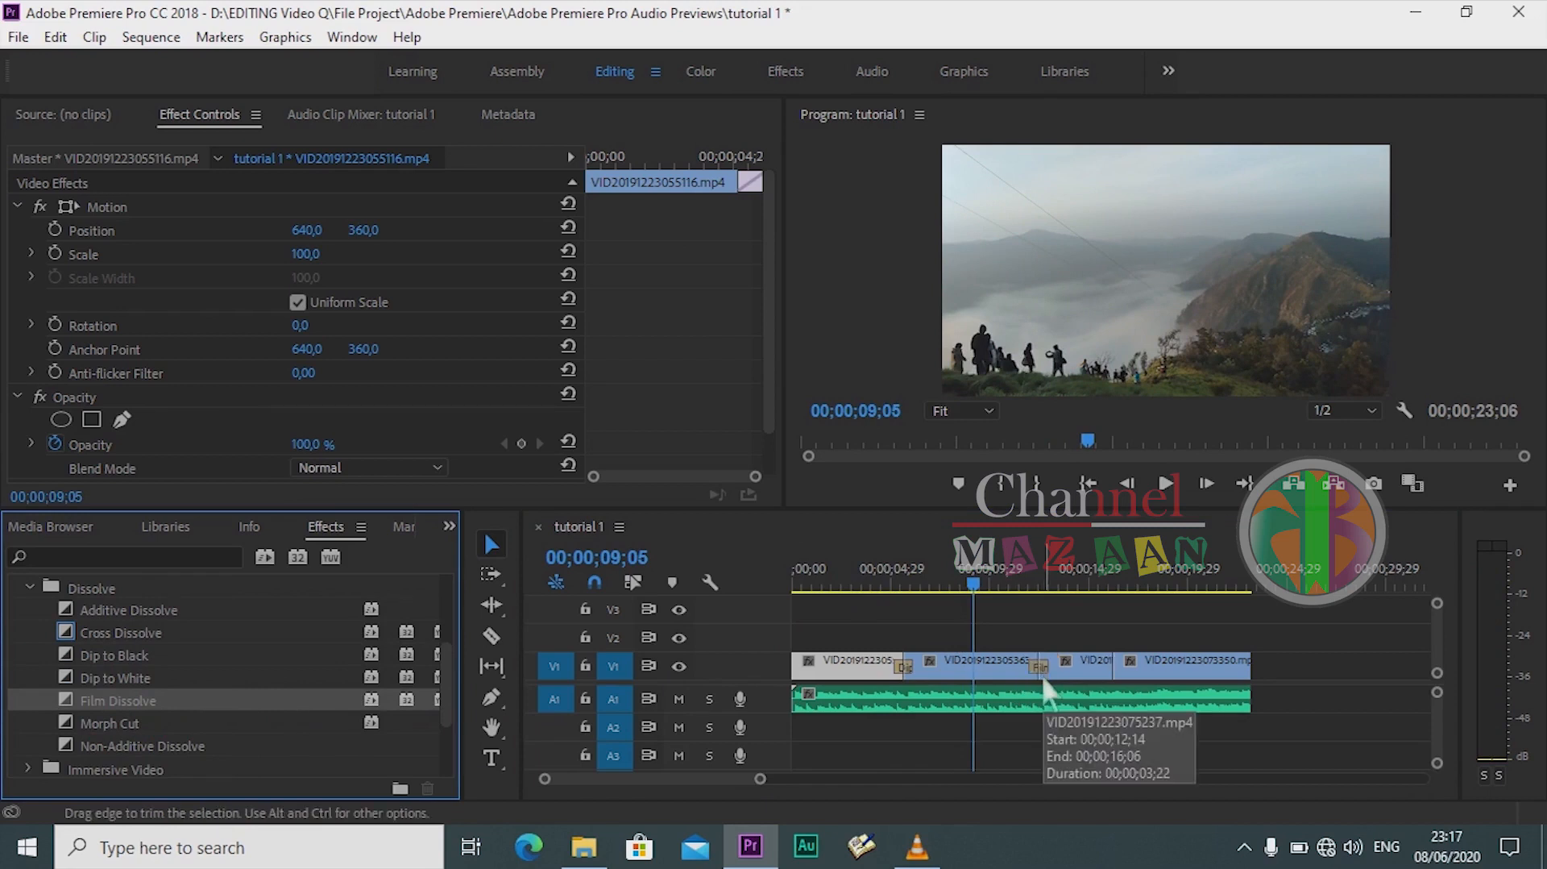
pyautogui.press('space')
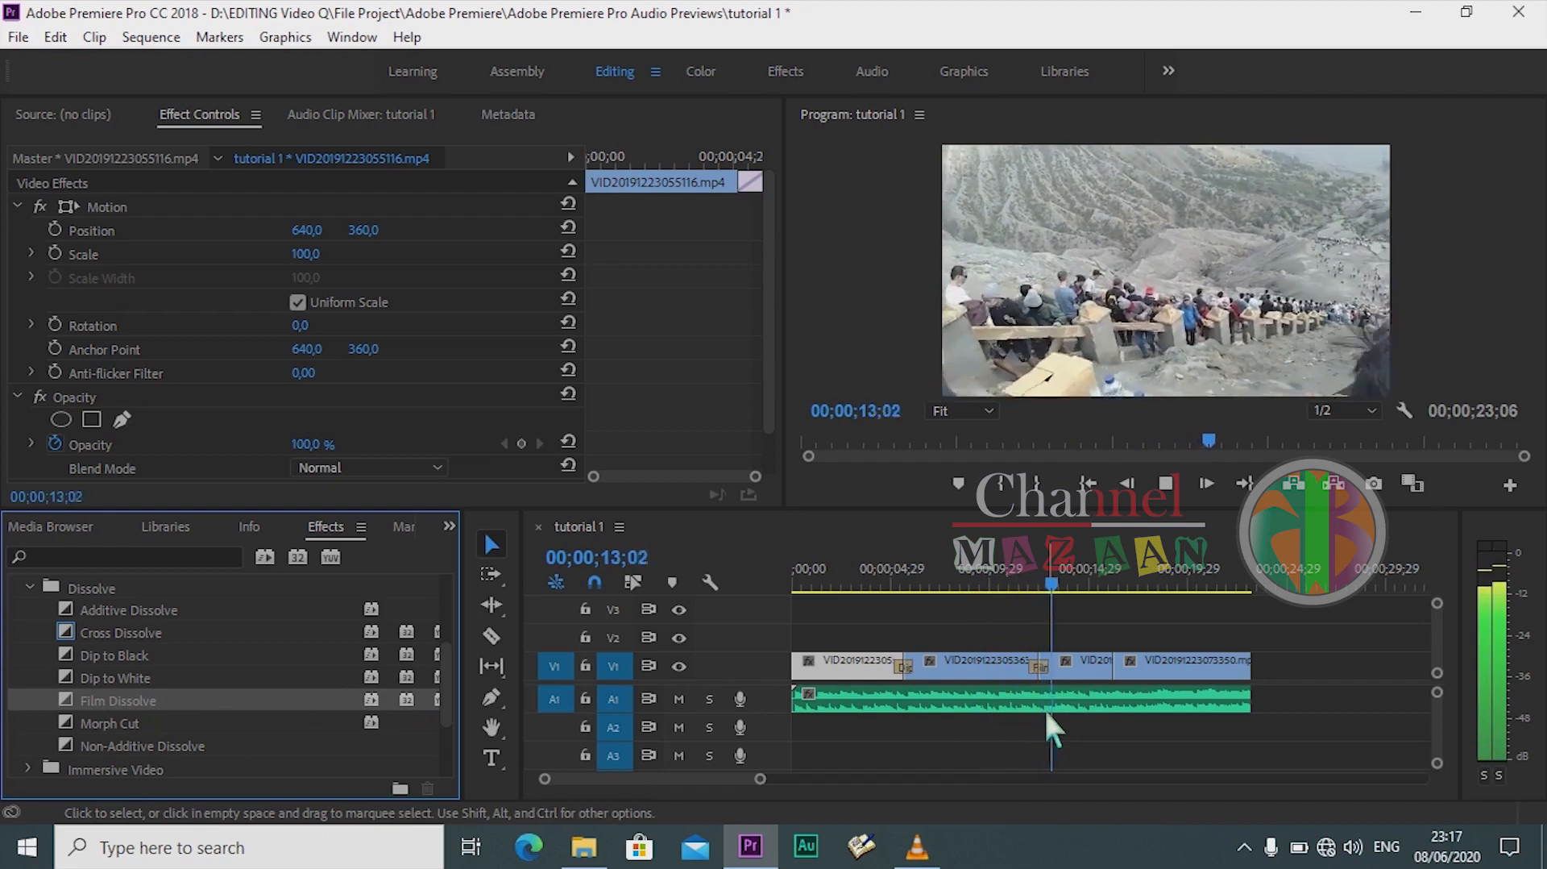
pyautogui.press('space')
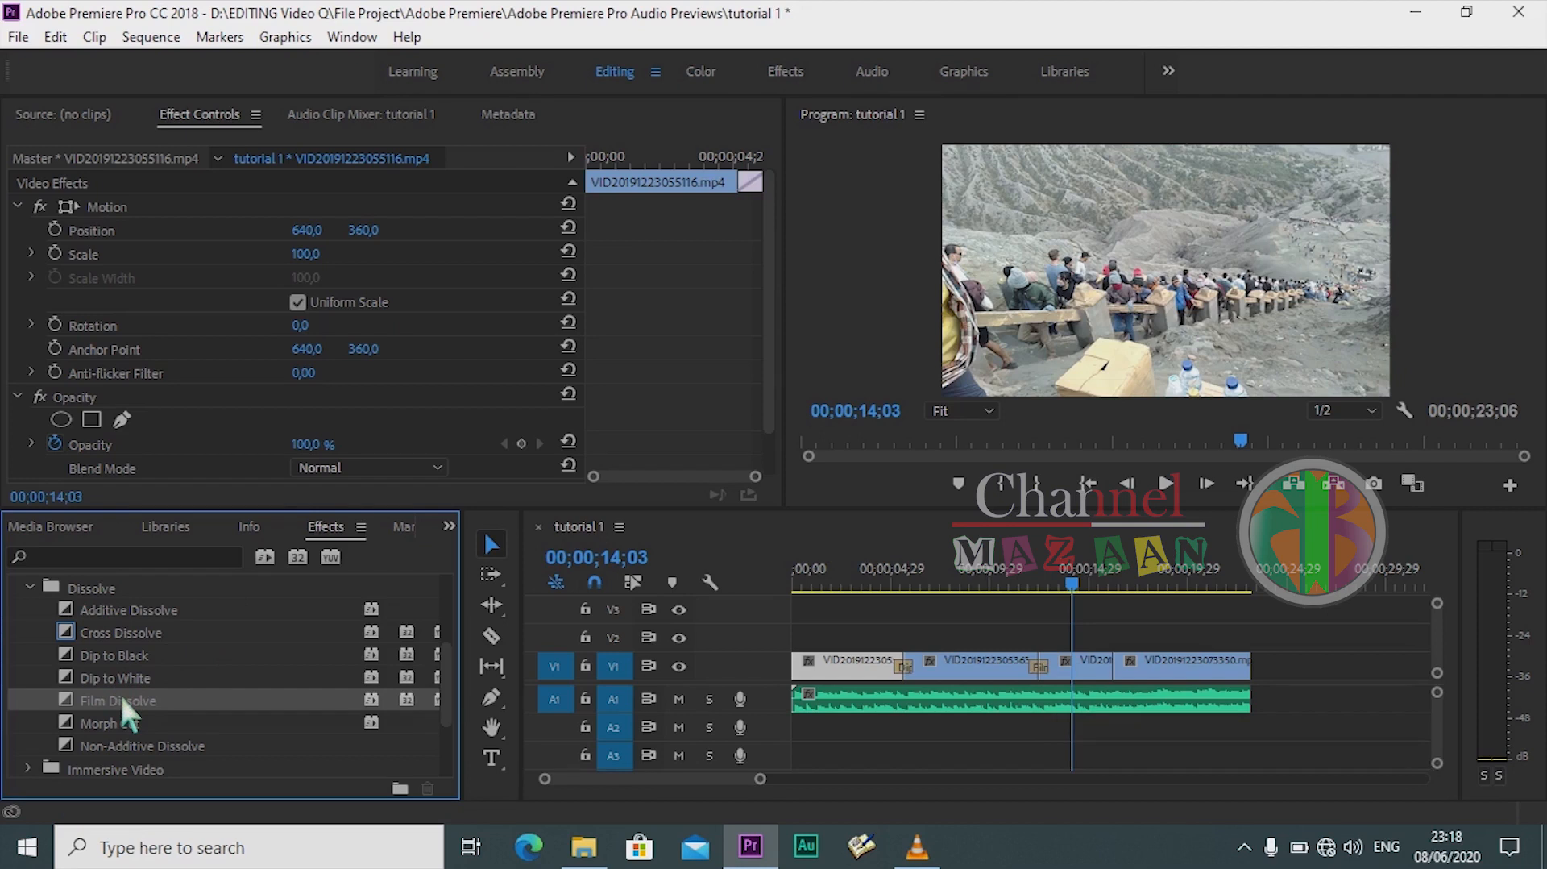
# Step: Collapse the Dissolve group and look through the transitions in the Iris, Page Peel, Slide and Wipe groups
pyautogui.click(30, 588)
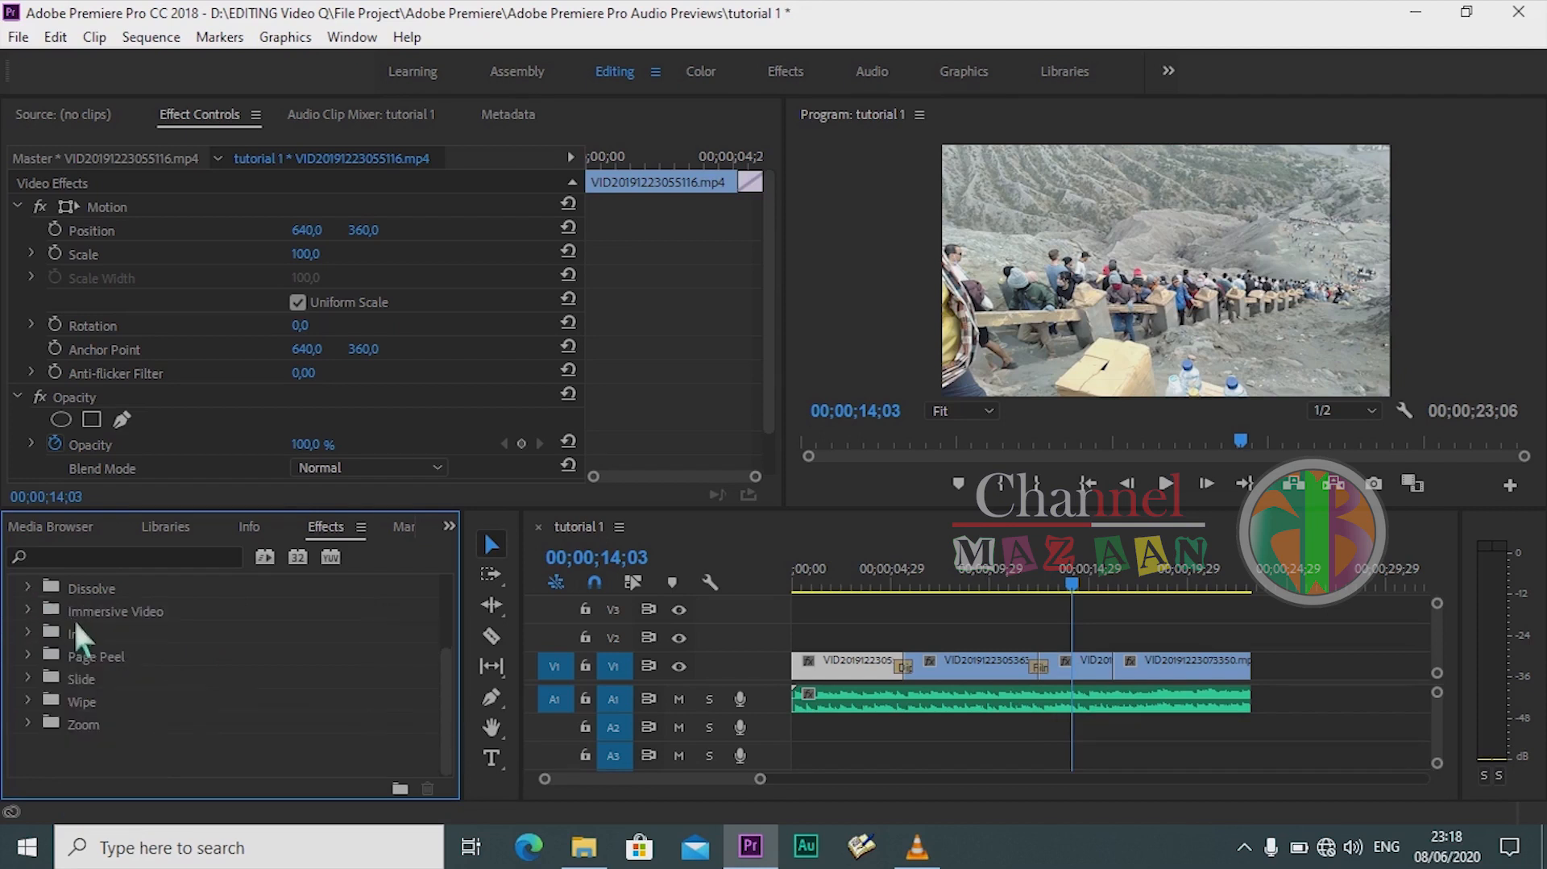
pyautogui.scroll(3, 80, 661)
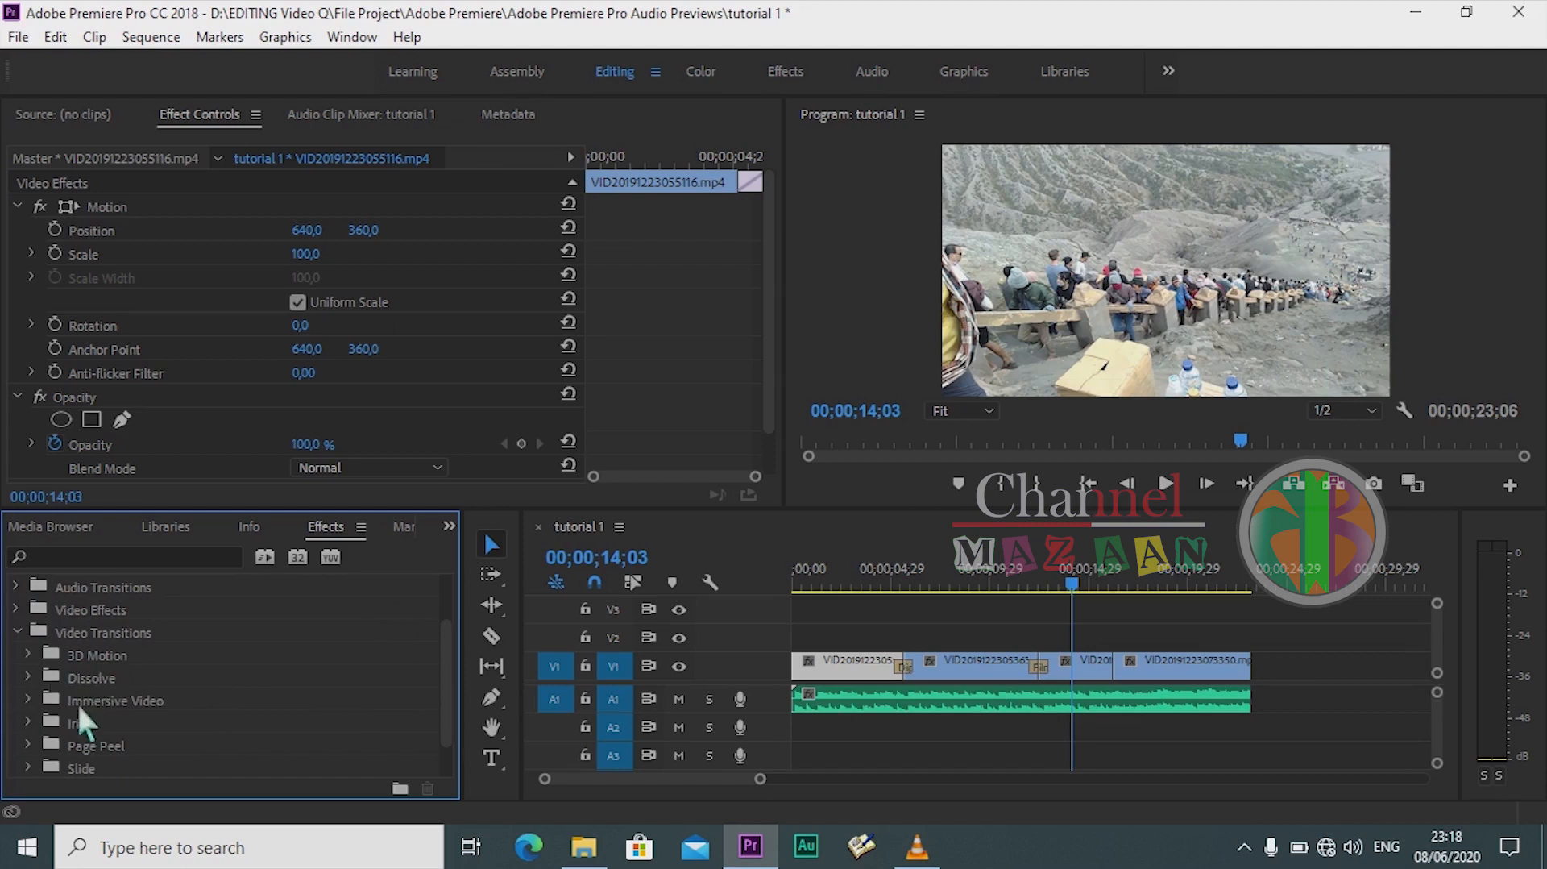
pyautogui.scroll(-2, 114, 706)
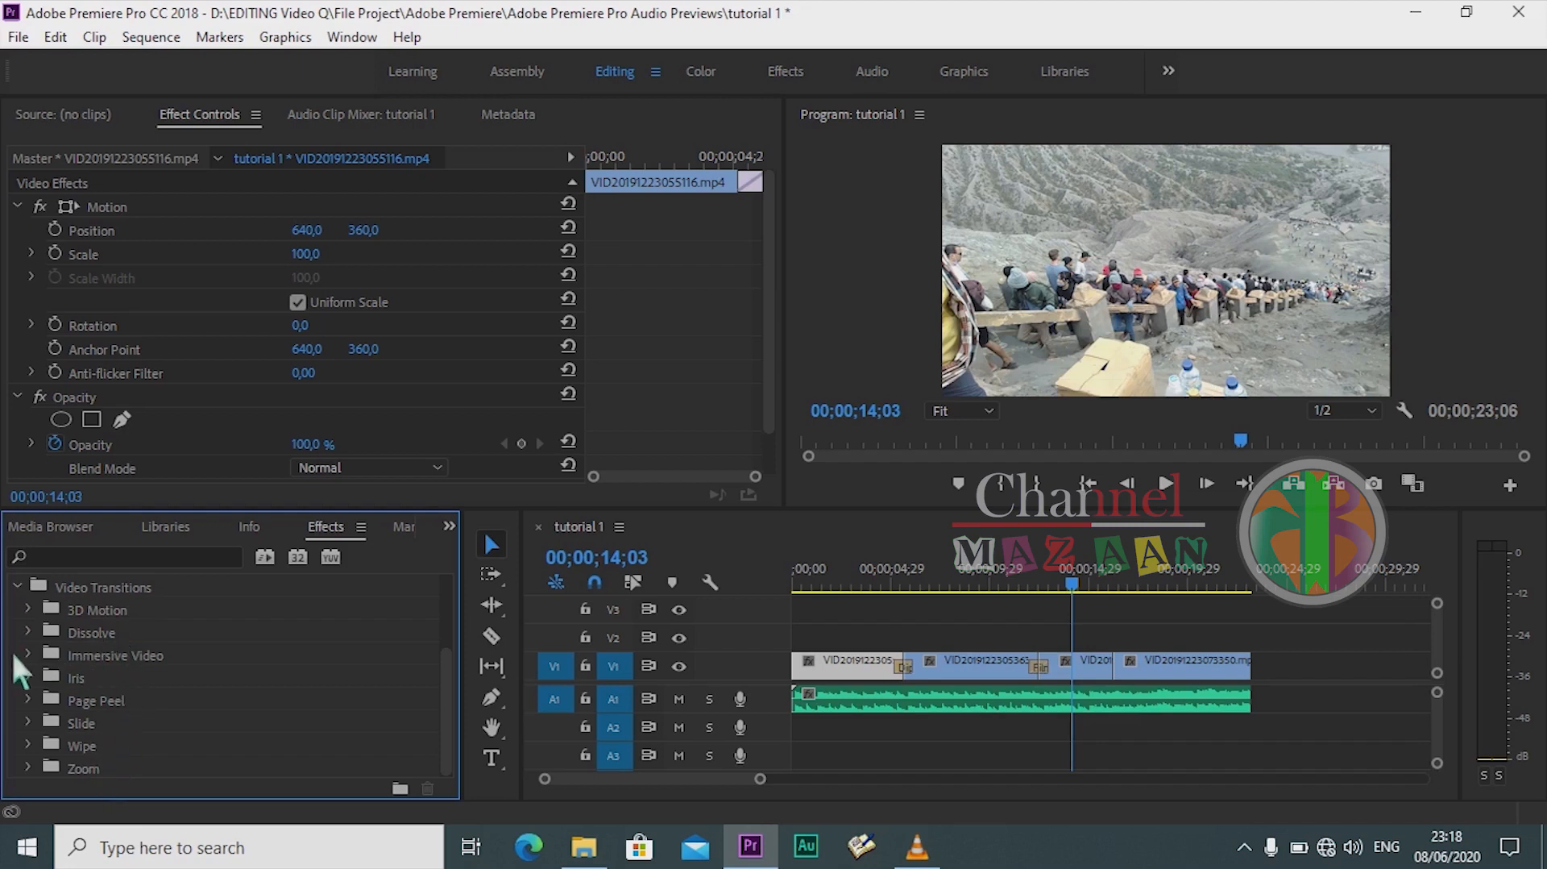
pyautogui.click(23, 677)
pyautogui.scroll(-2, 65, 685)
pyautogui.scroll(-2, 64, 693)
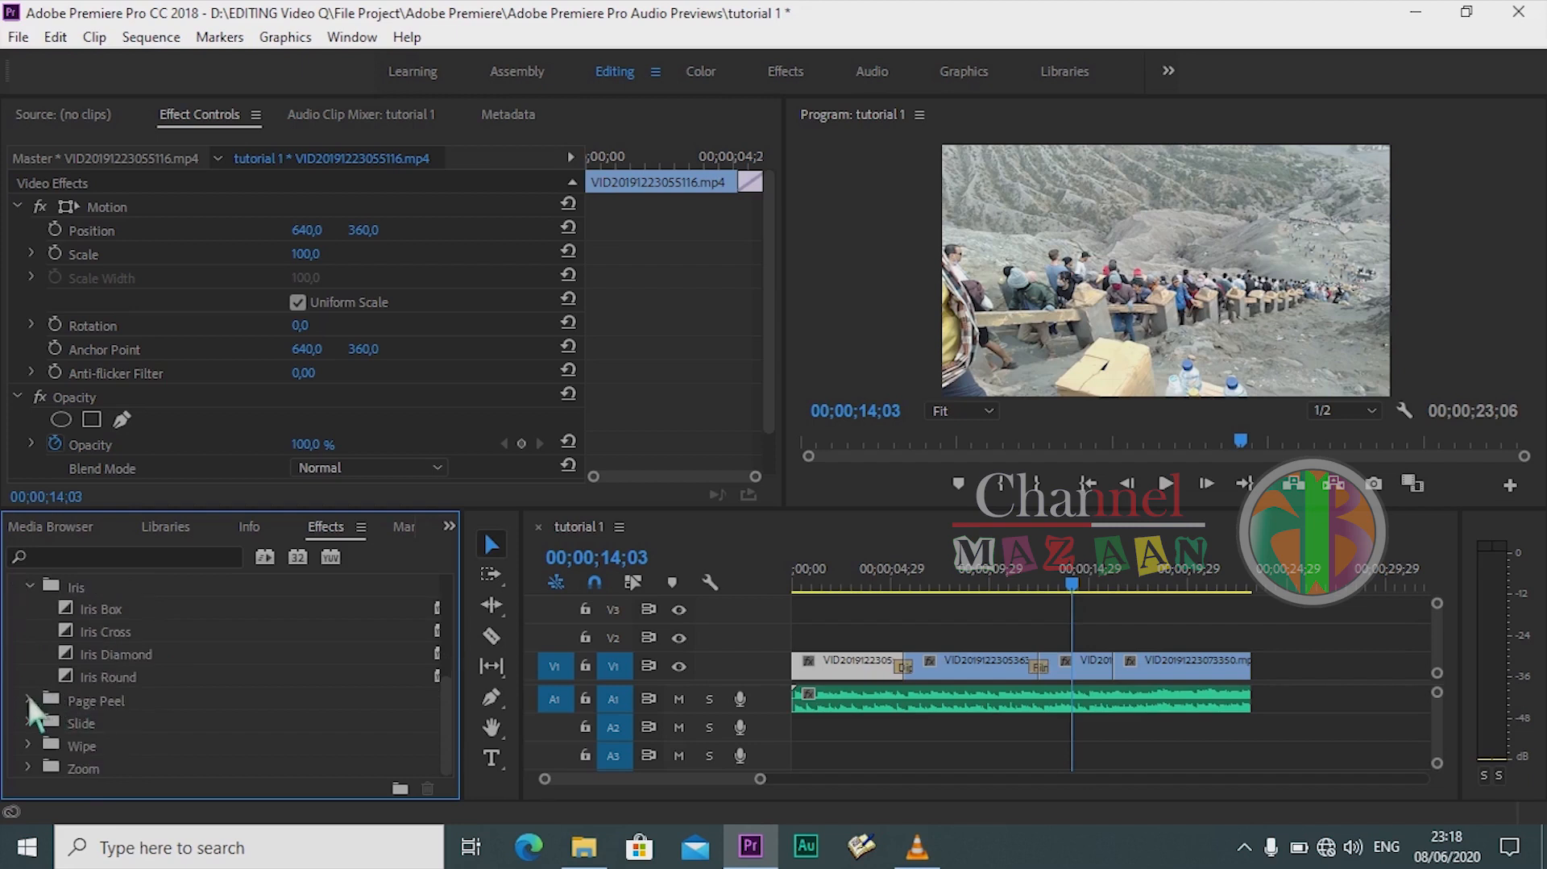
pyautogui.click(28, 697)
pyautogui.scroll(-2, 66, 684)
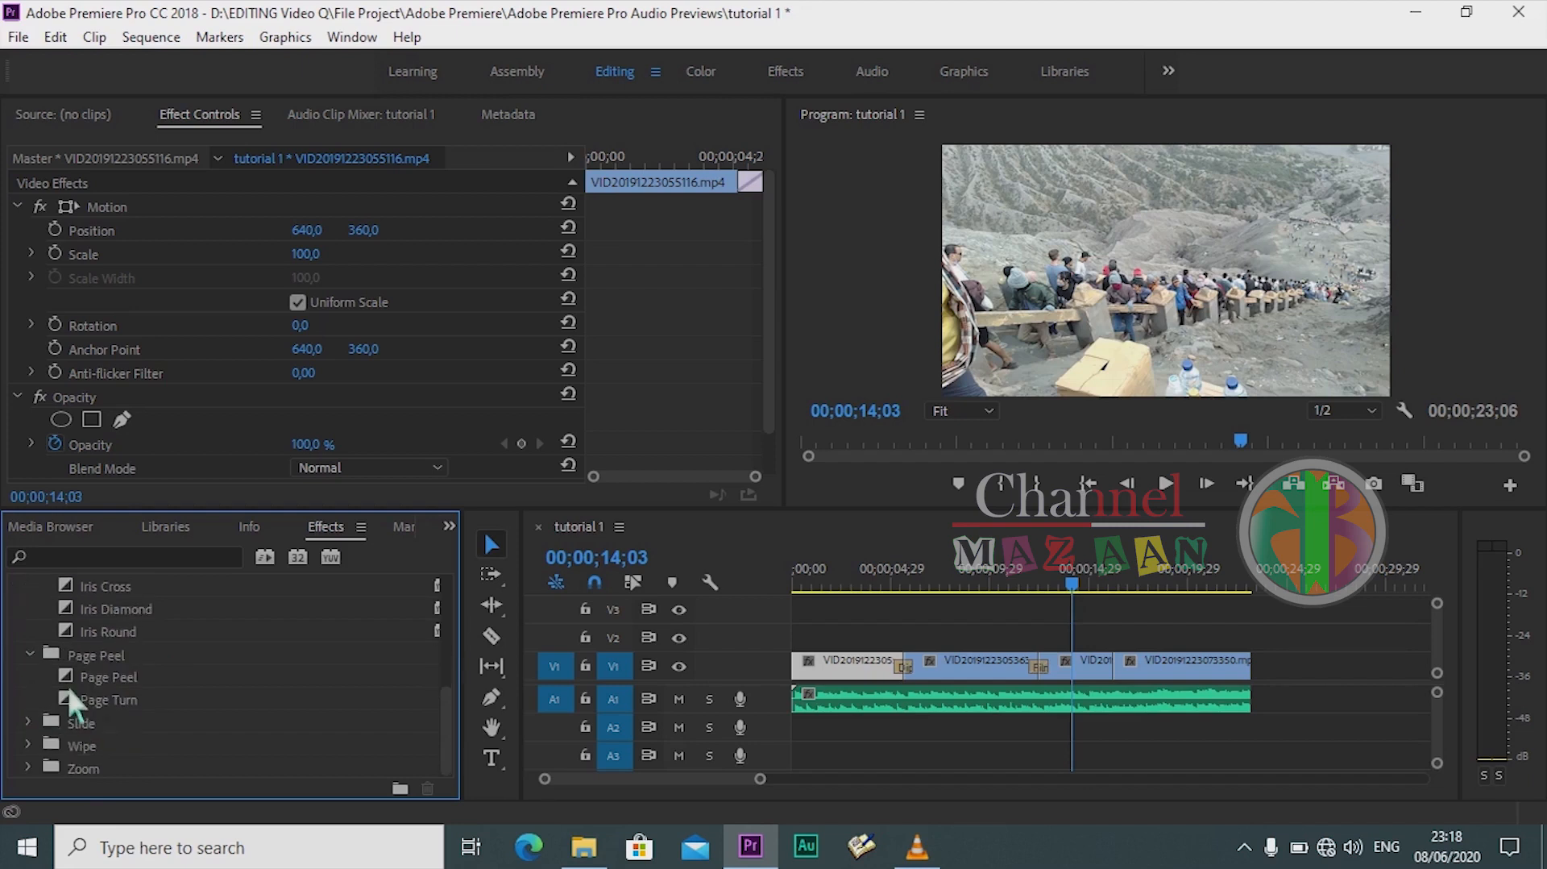
pyautogui.scroll(-3, 76, 683)
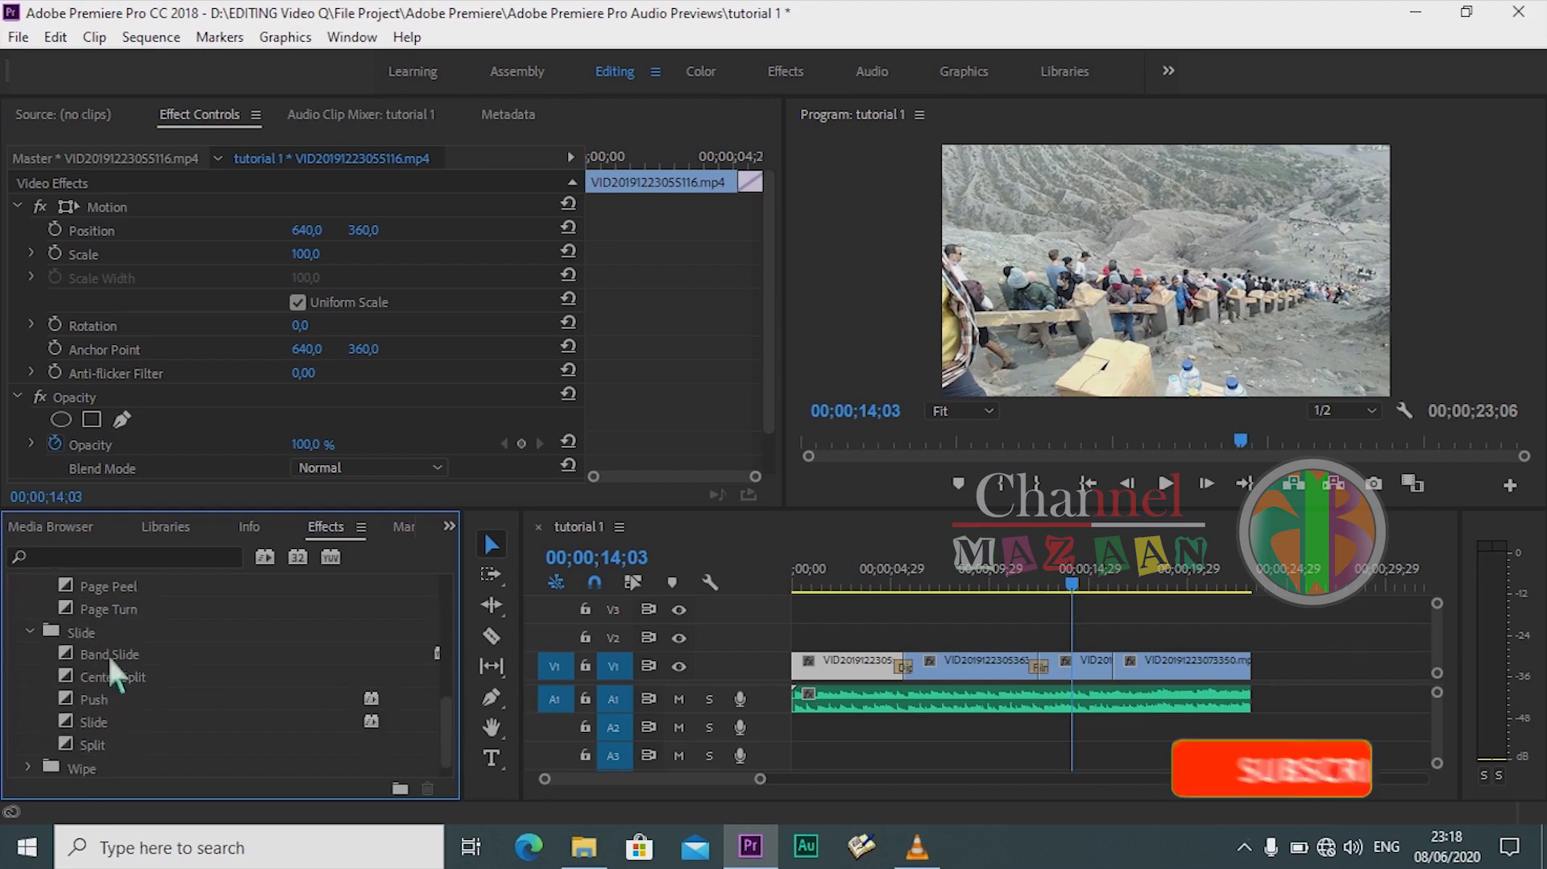
pyautogui.scroll(-10, 56, 720)
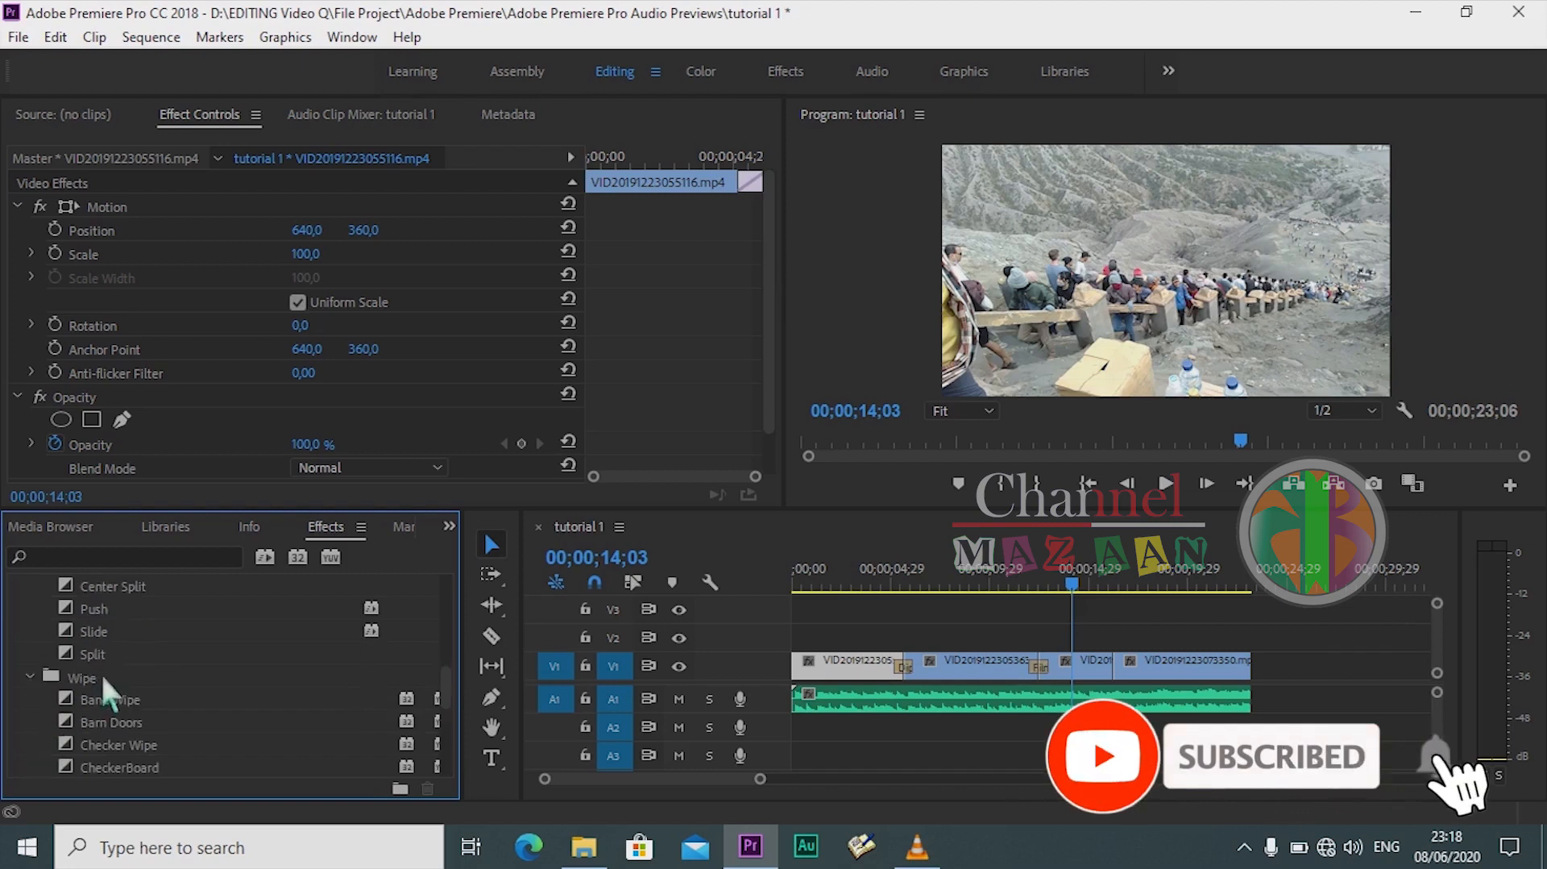
pyautogui.scroll(3, 91, 703)
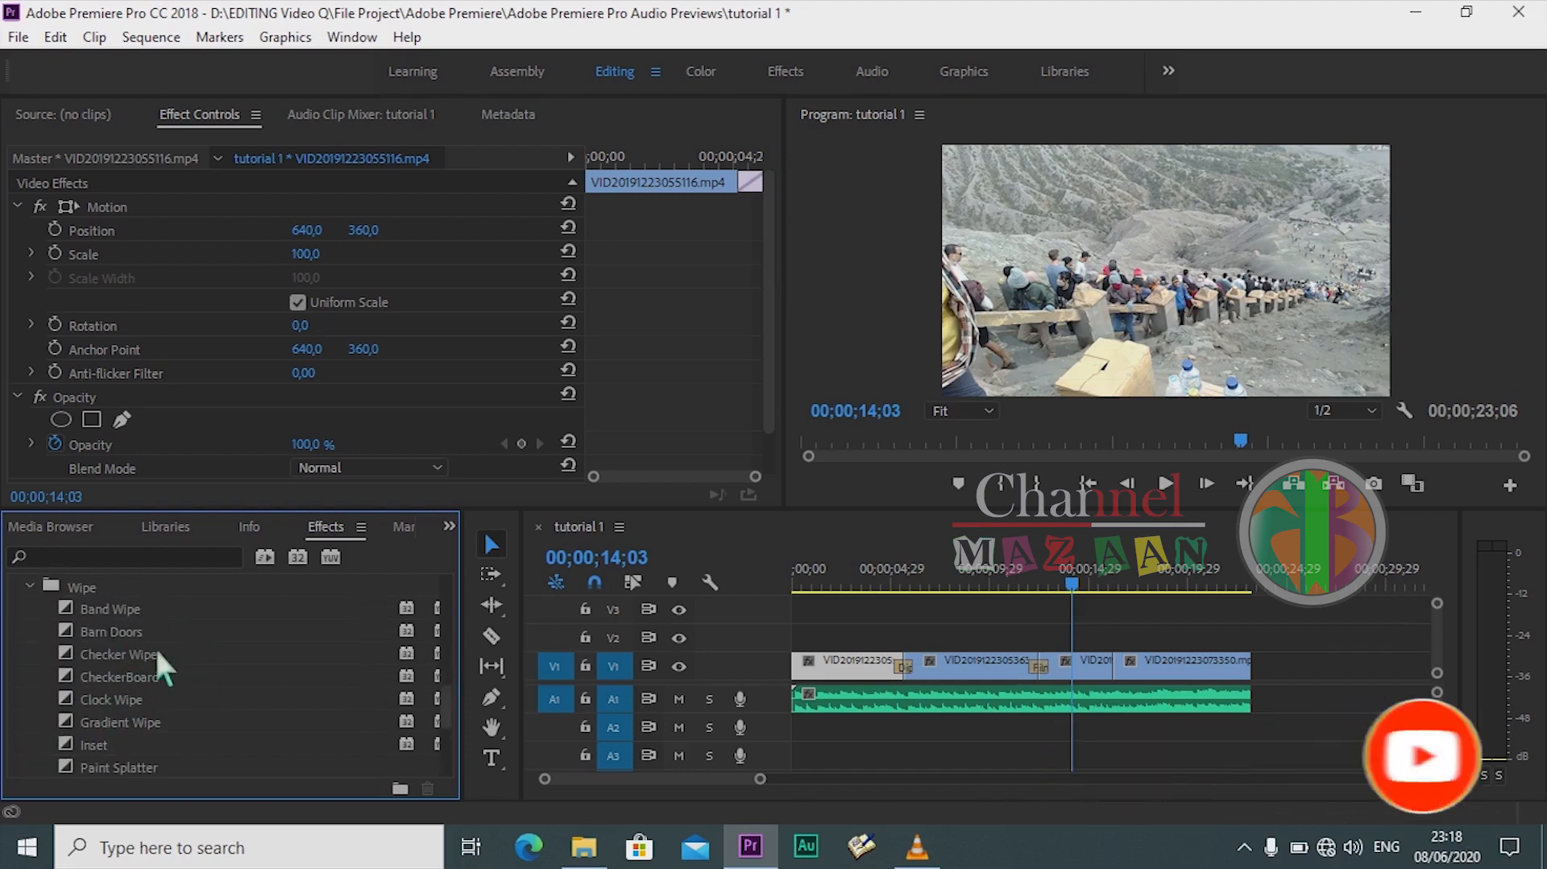
pyautogui.scroll(6, 158, 652)
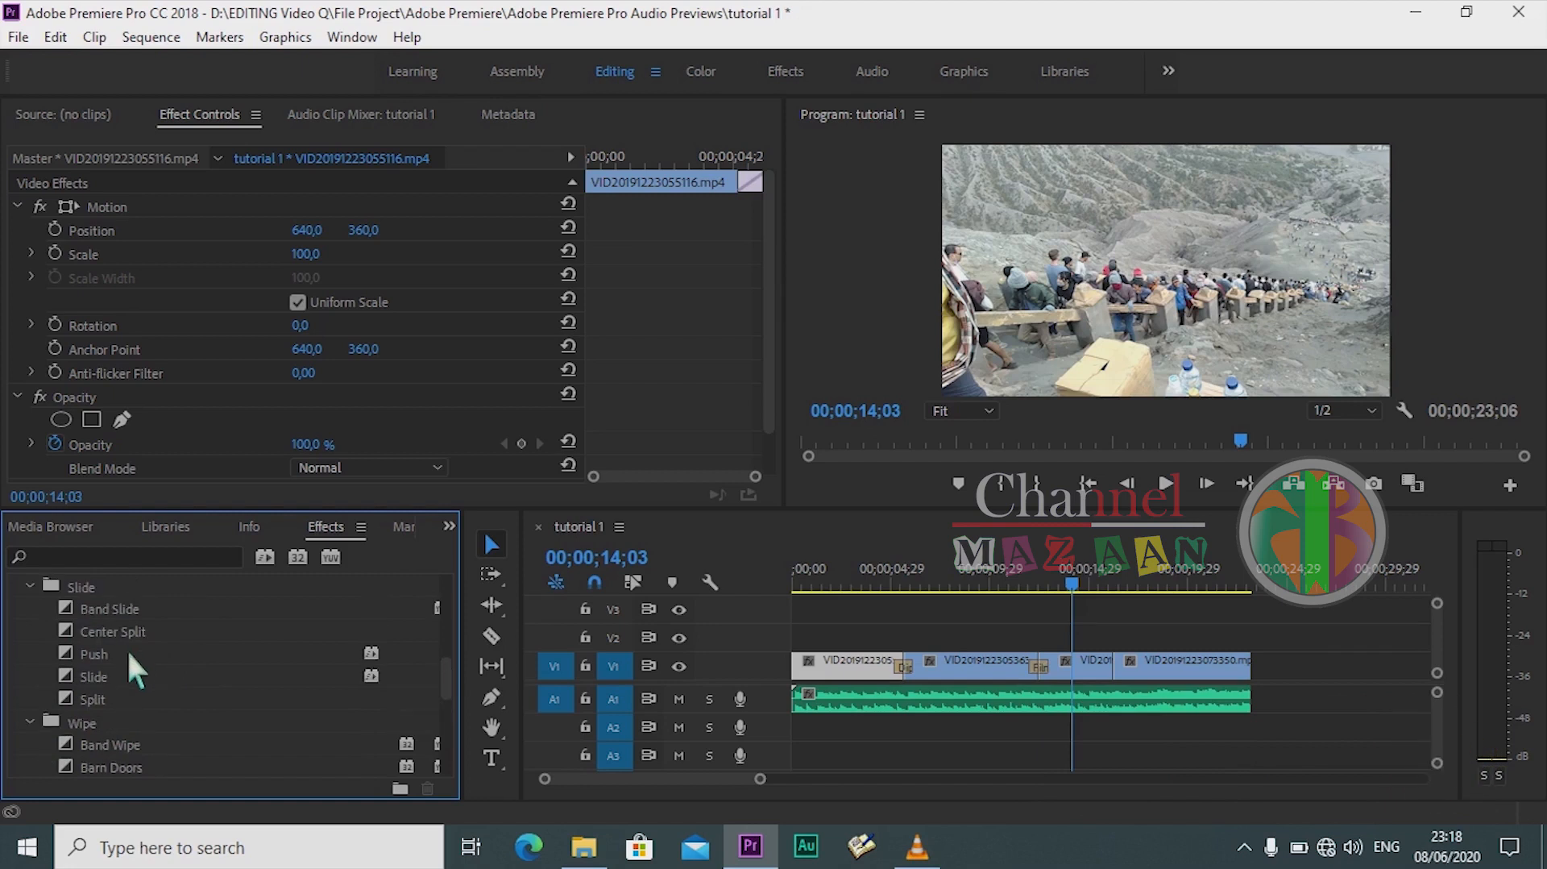
# Step: Apply the Barn Doors wipe transition between the third and fourth clips on V1 and play it back
pyautogui.scroll(-3, 95, 698)
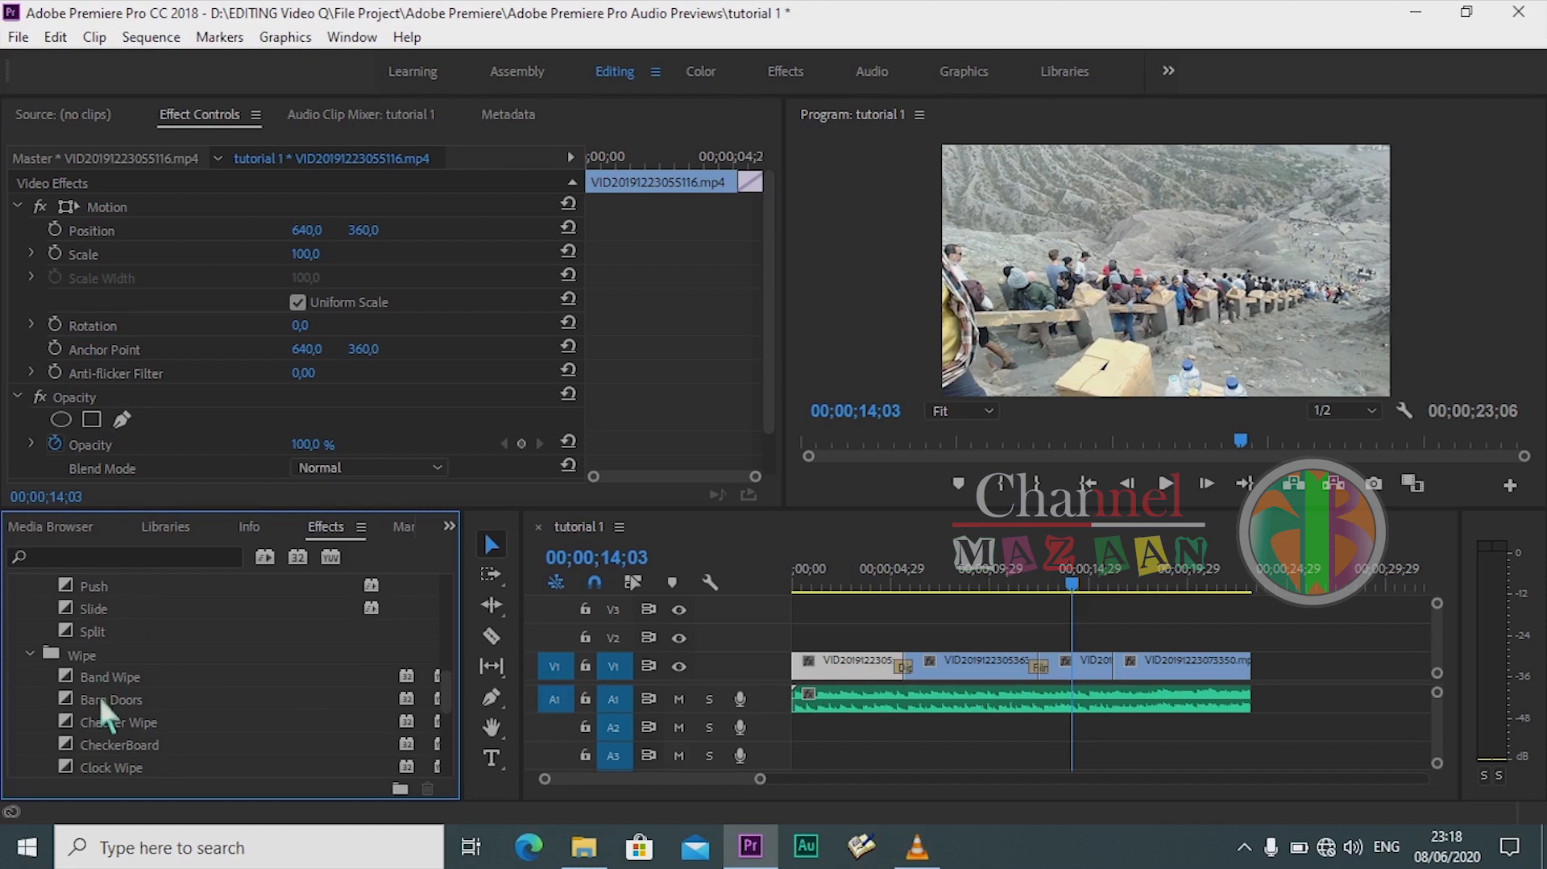
pyautogui.moveTo(99, 693); pyautogui.dragTo(1115, 660)
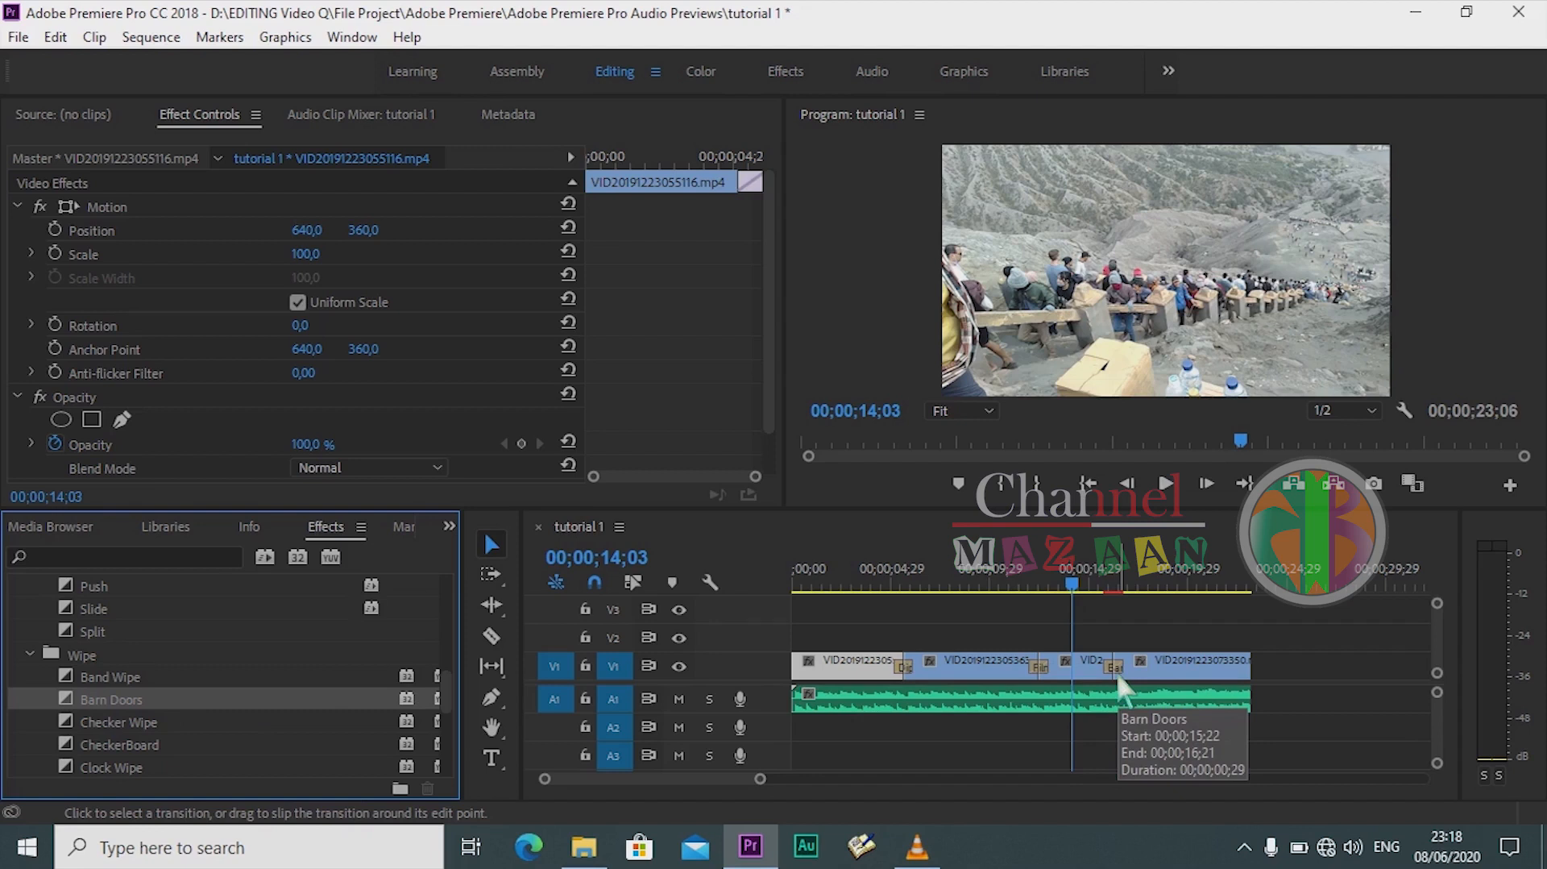
pyautogui.press('space')
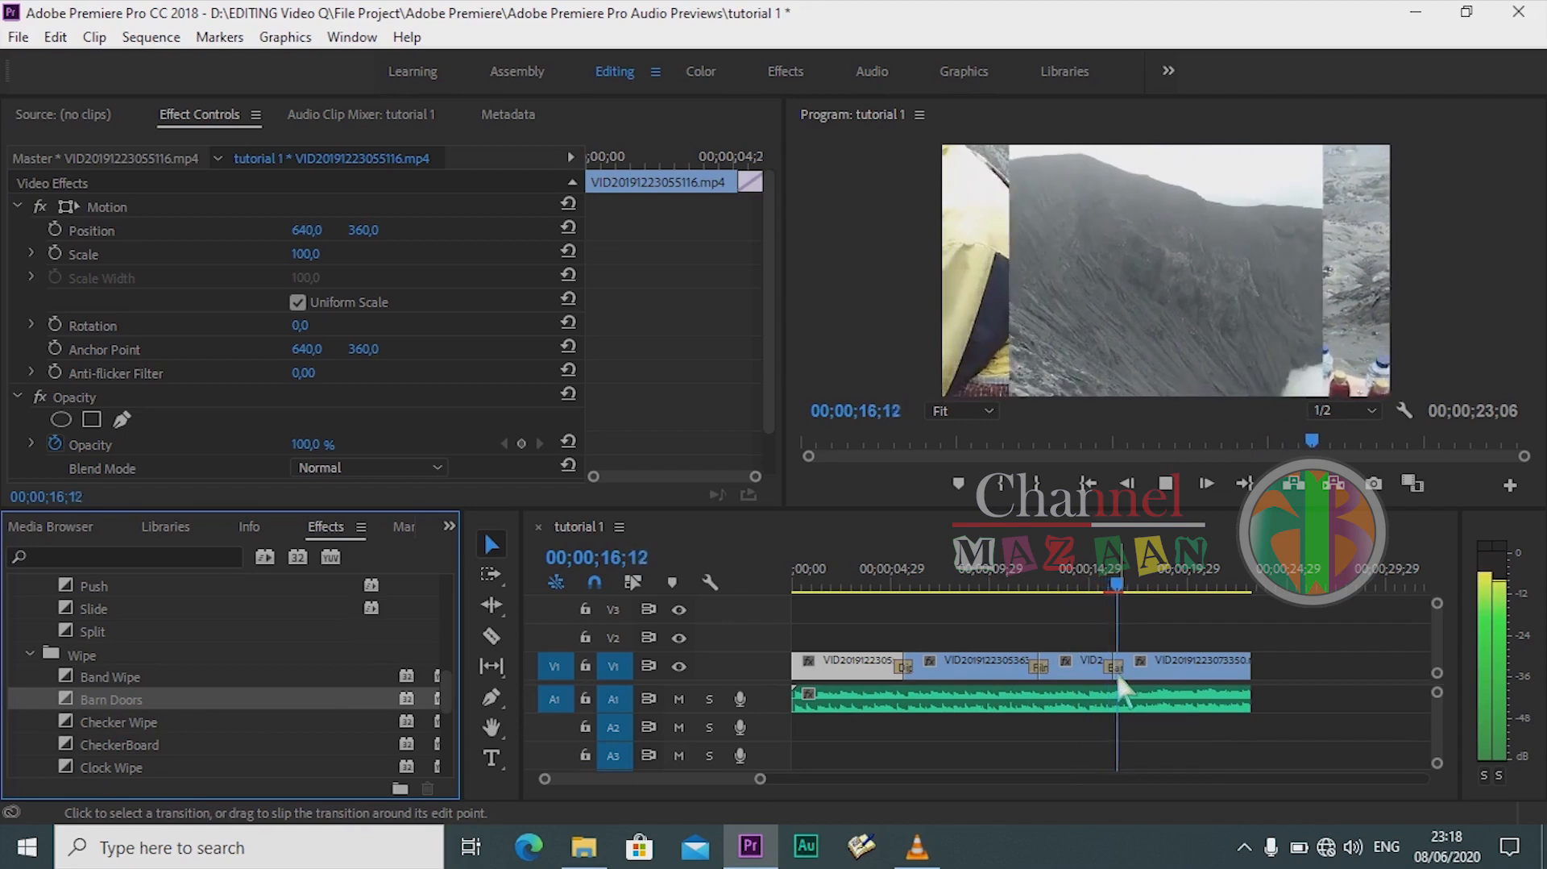
pyautogui.press('space')
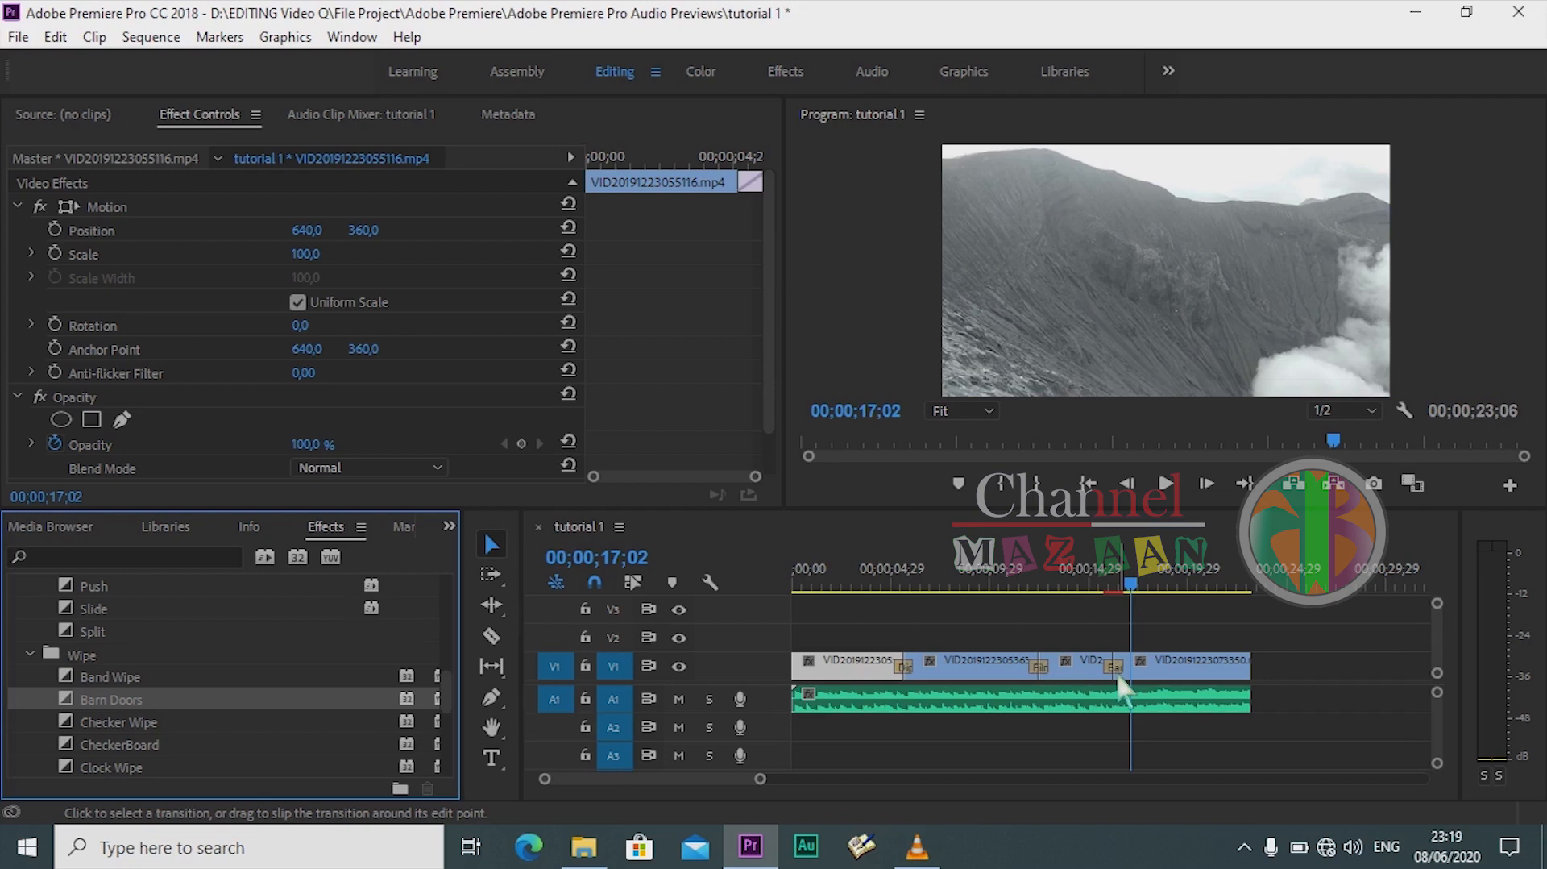
# Step: Replace the Barn Doors transition between the third and fourth clips on V1 with Clock Wipe and play it back
pyautogui.moveTo(222, 761); pyautogui.dragTo(1115, 659)
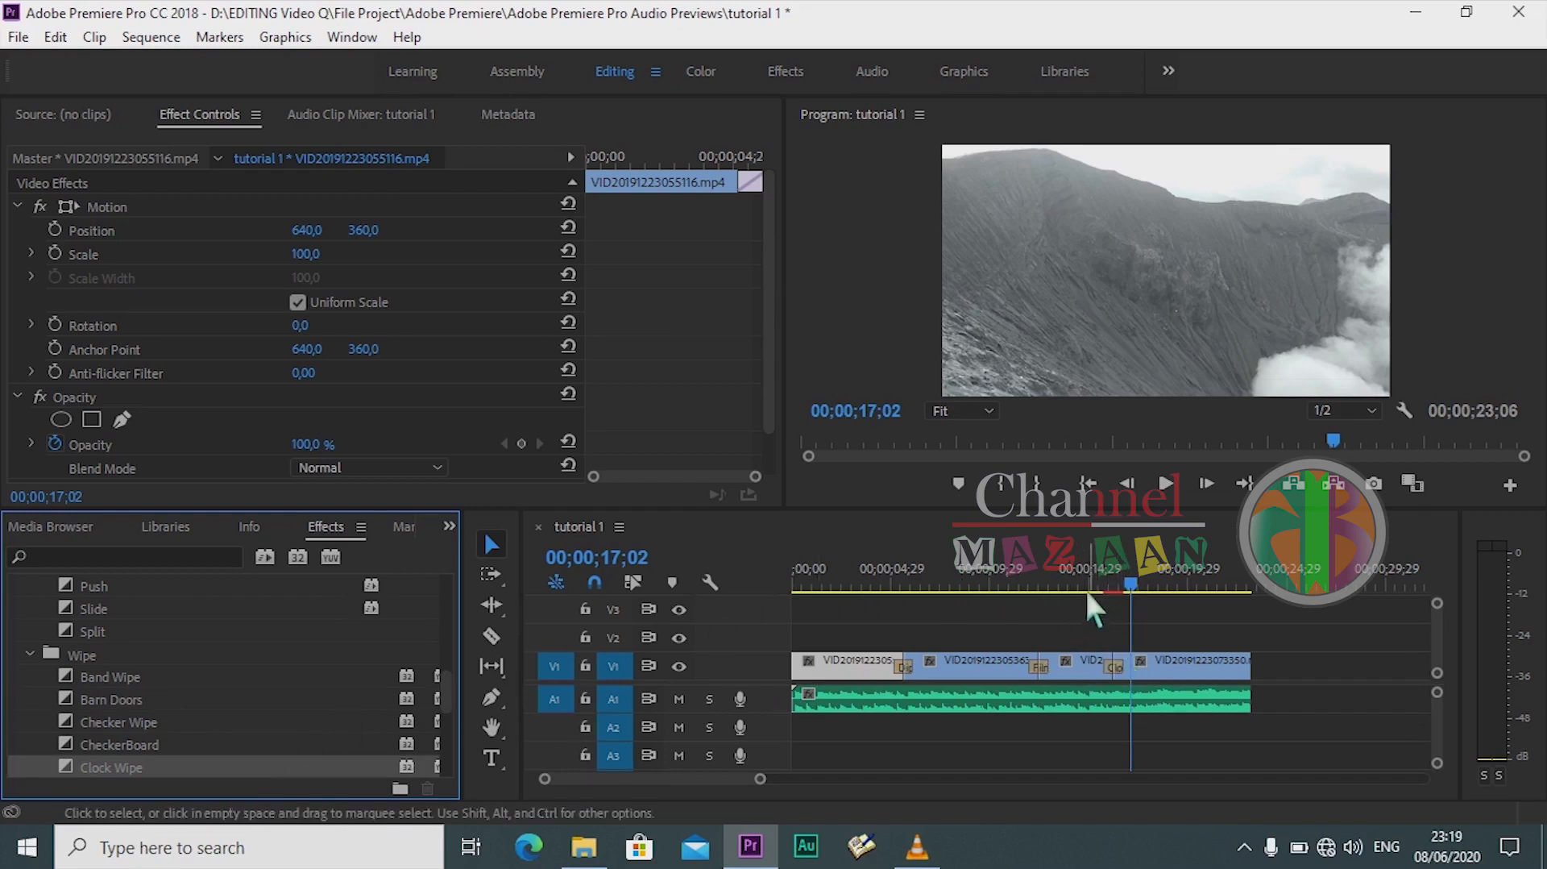
pyautogui.click(1086, 592)
pyautogui.press('space')
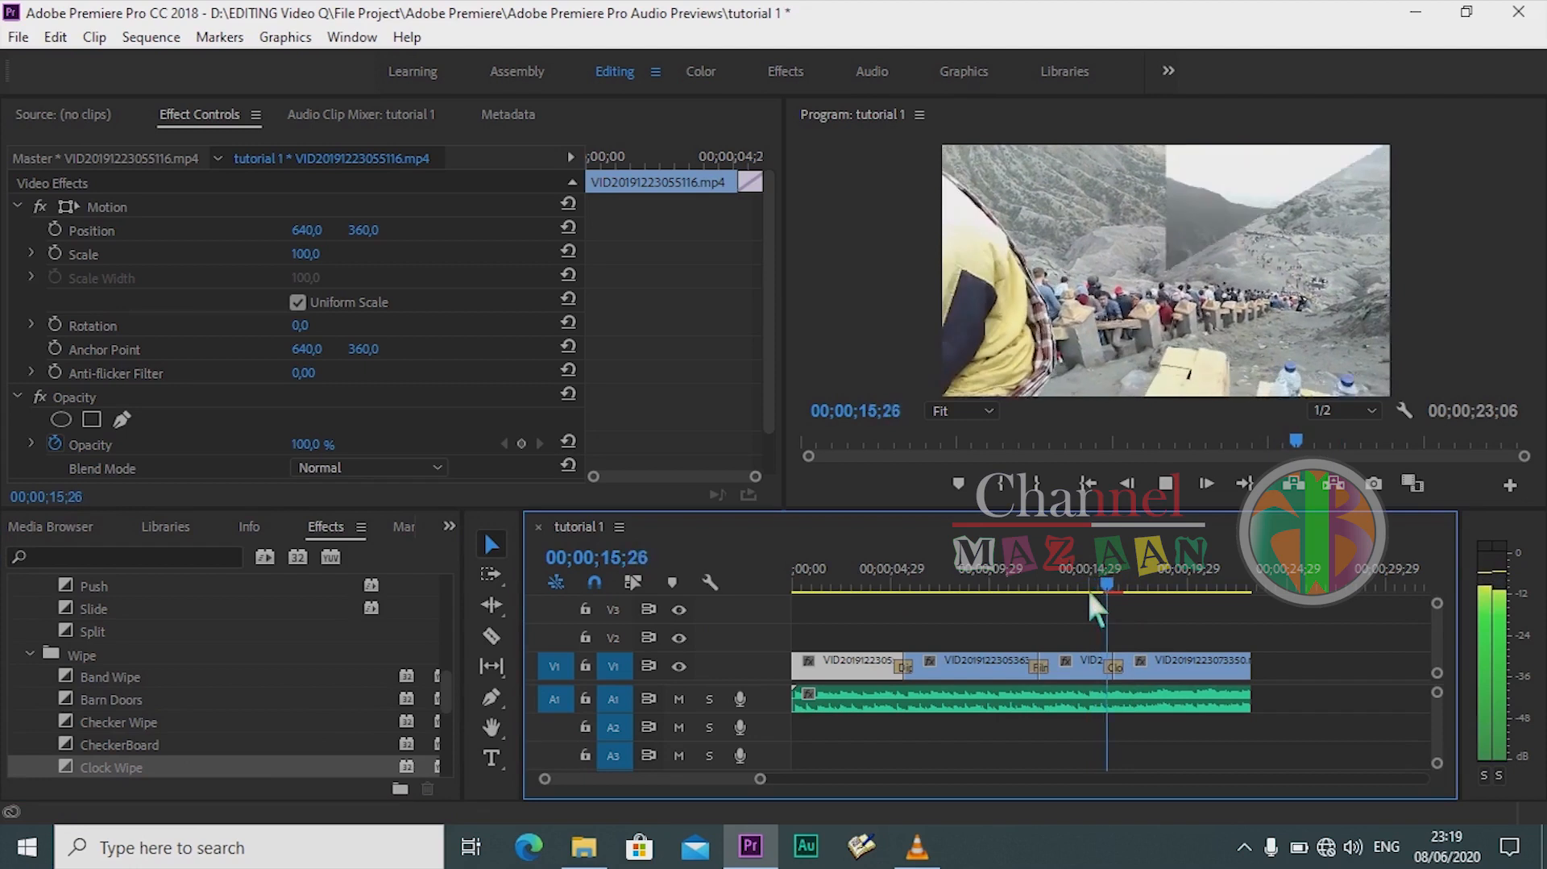
pyautogui.press('space')
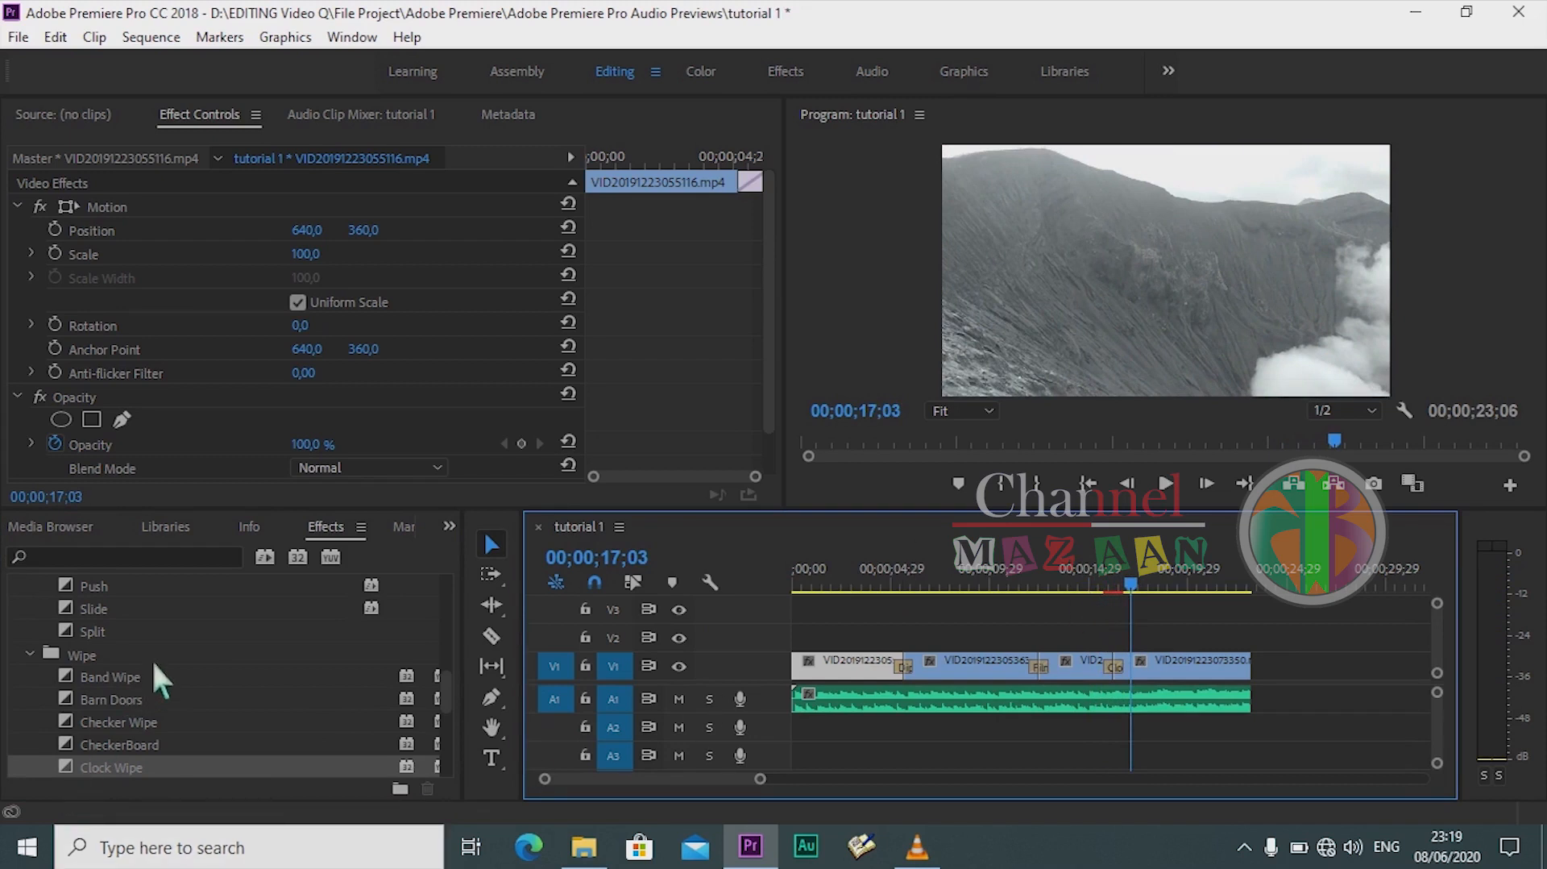
# Step: Look through the Dissolve transitions and apply Dip to White between the third and fourth clips on V1
pyautogui.scroll(10, 154, 666)
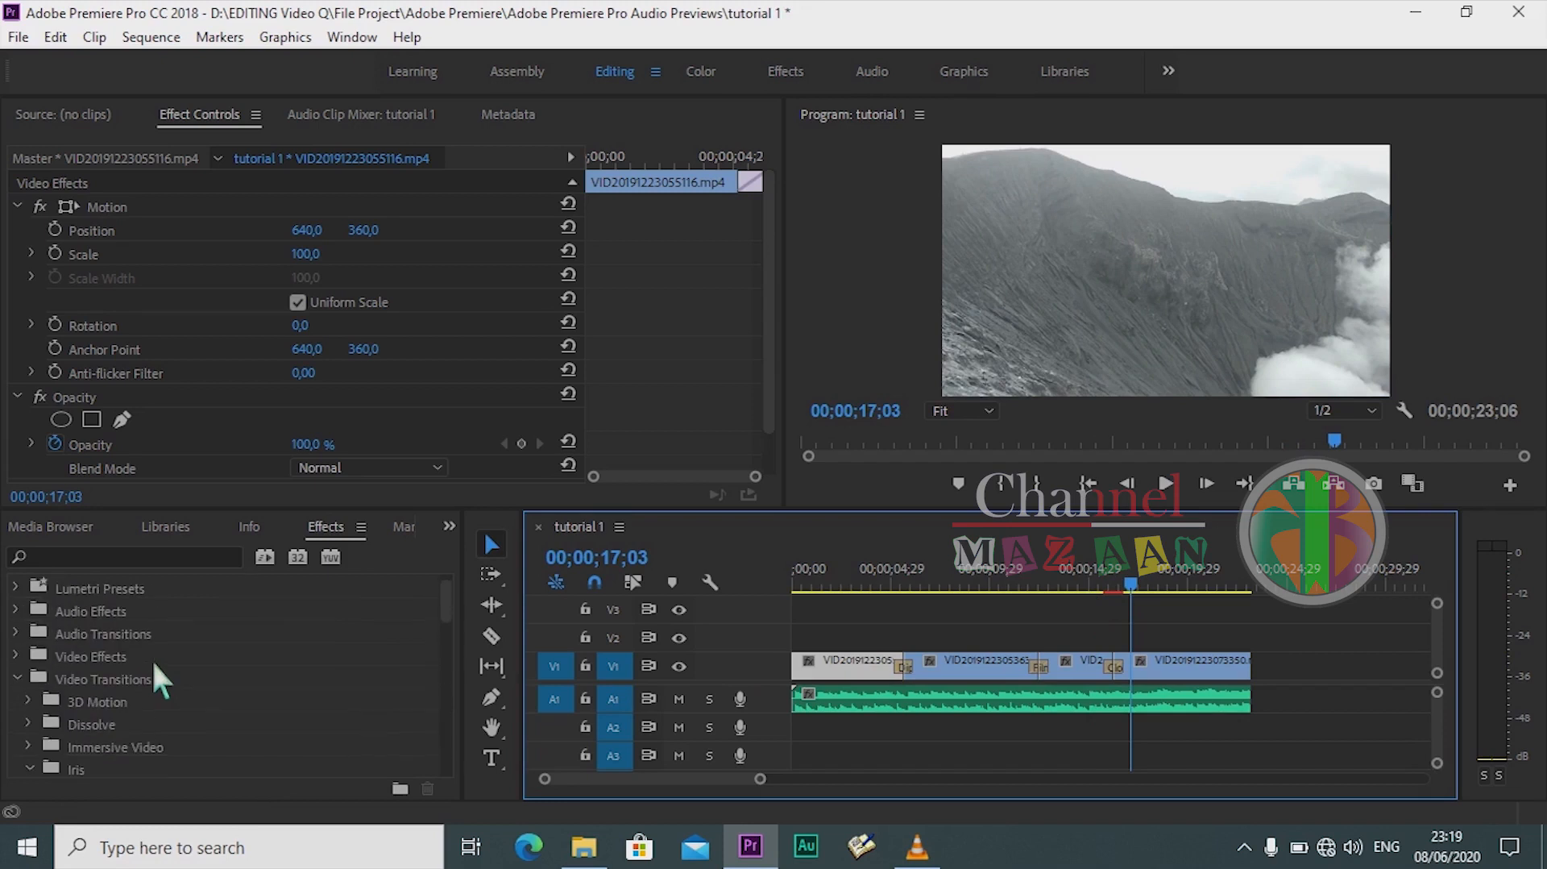
pyautogui.click(29, 723)
pyautogui.scroll(-2, 166, 688)
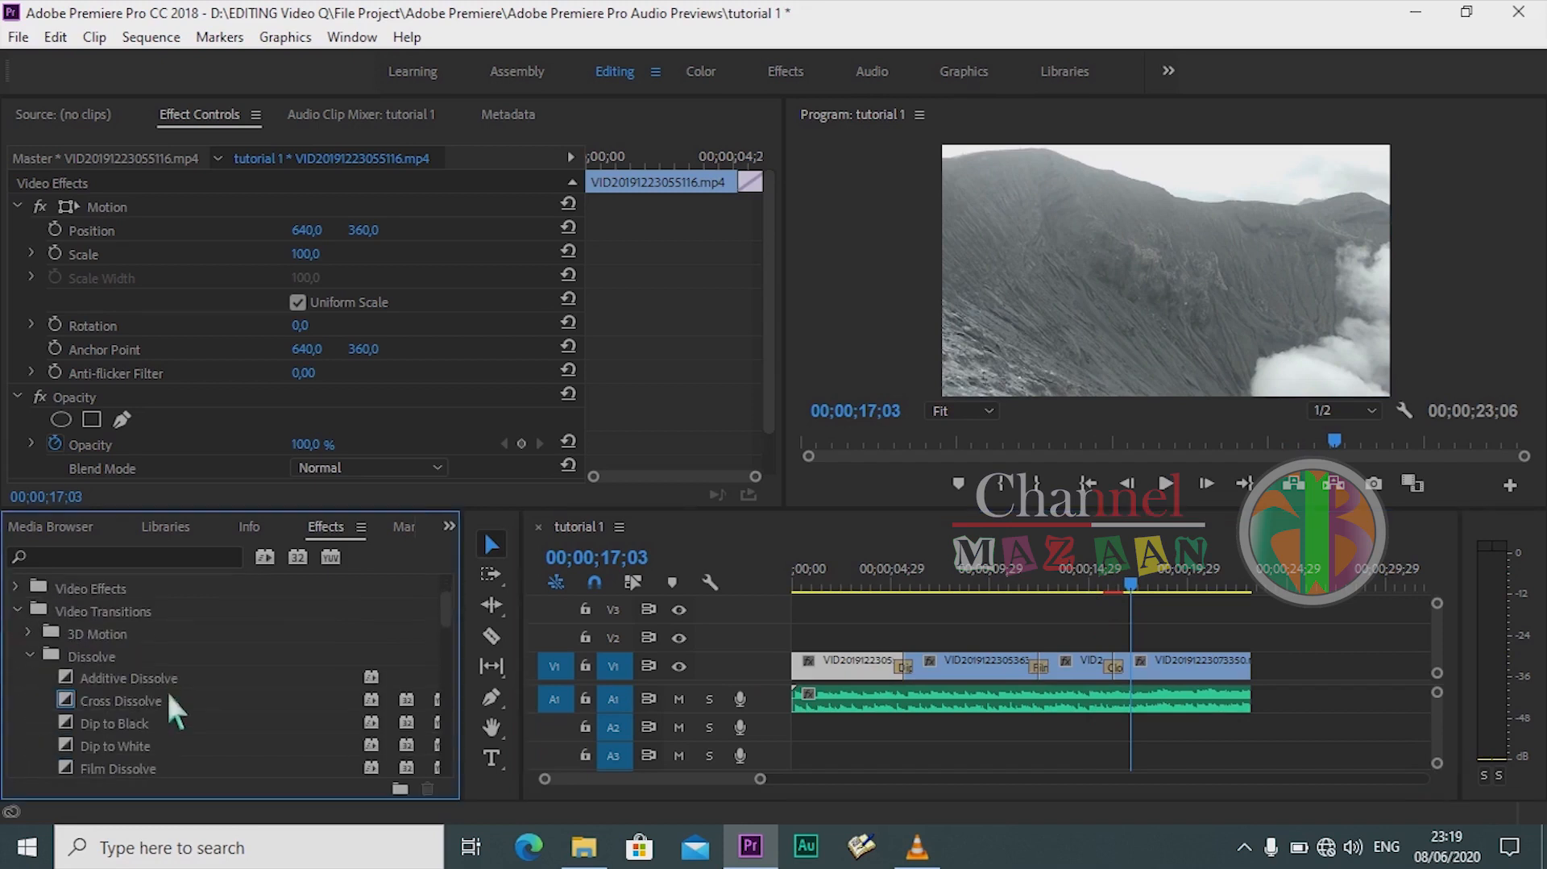
pyautogui.click(143, 718)
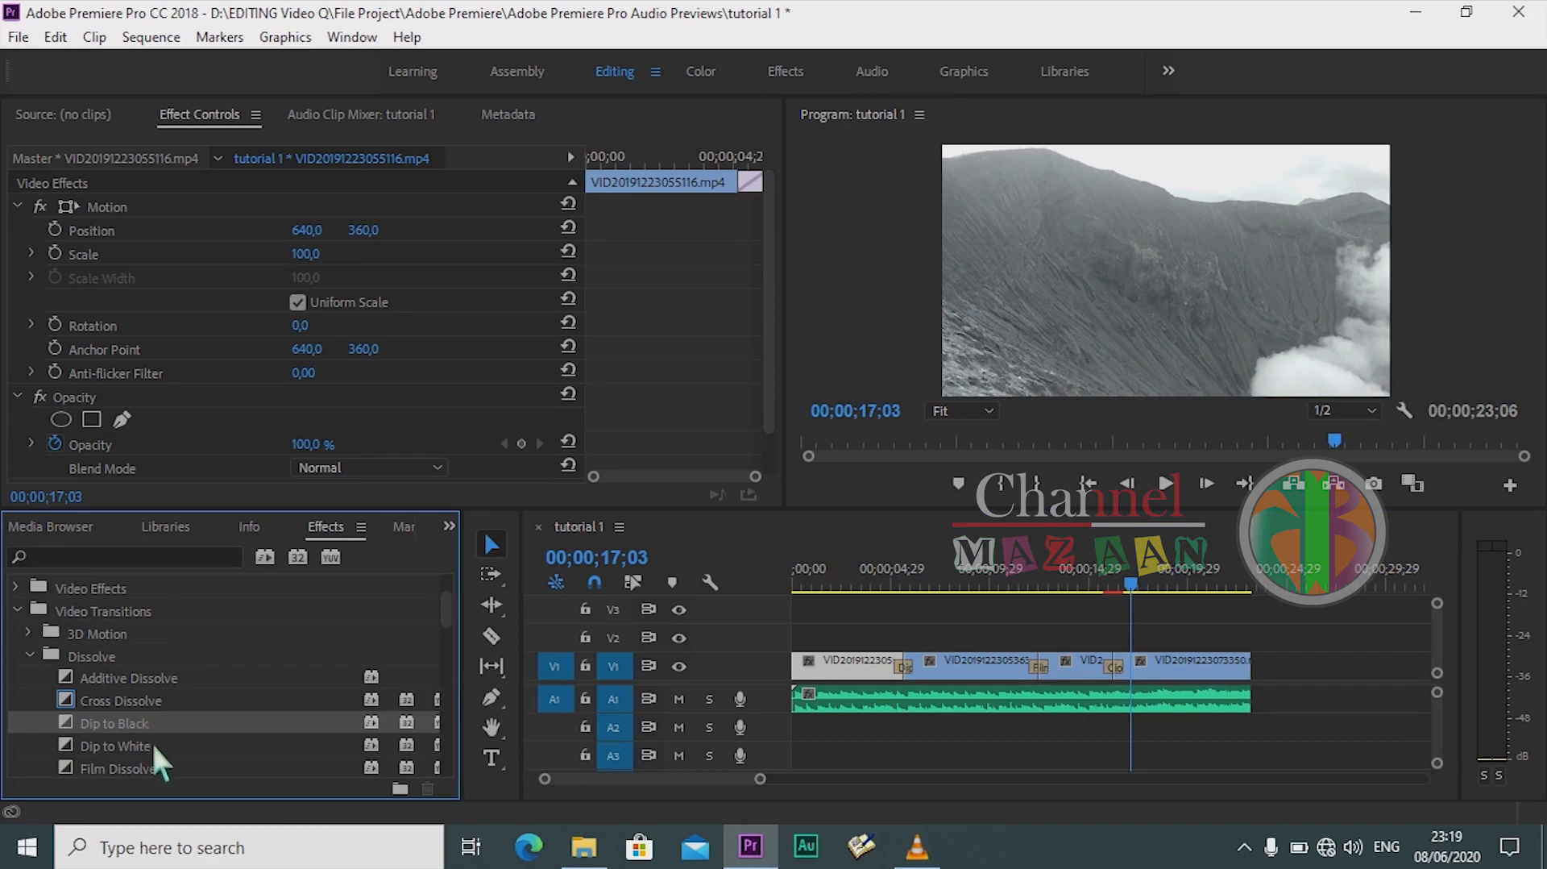
pyautogui.click(152, 741)
pyautogui.scroll(-2, 177, 690)
pyautogui.click(149, 723)
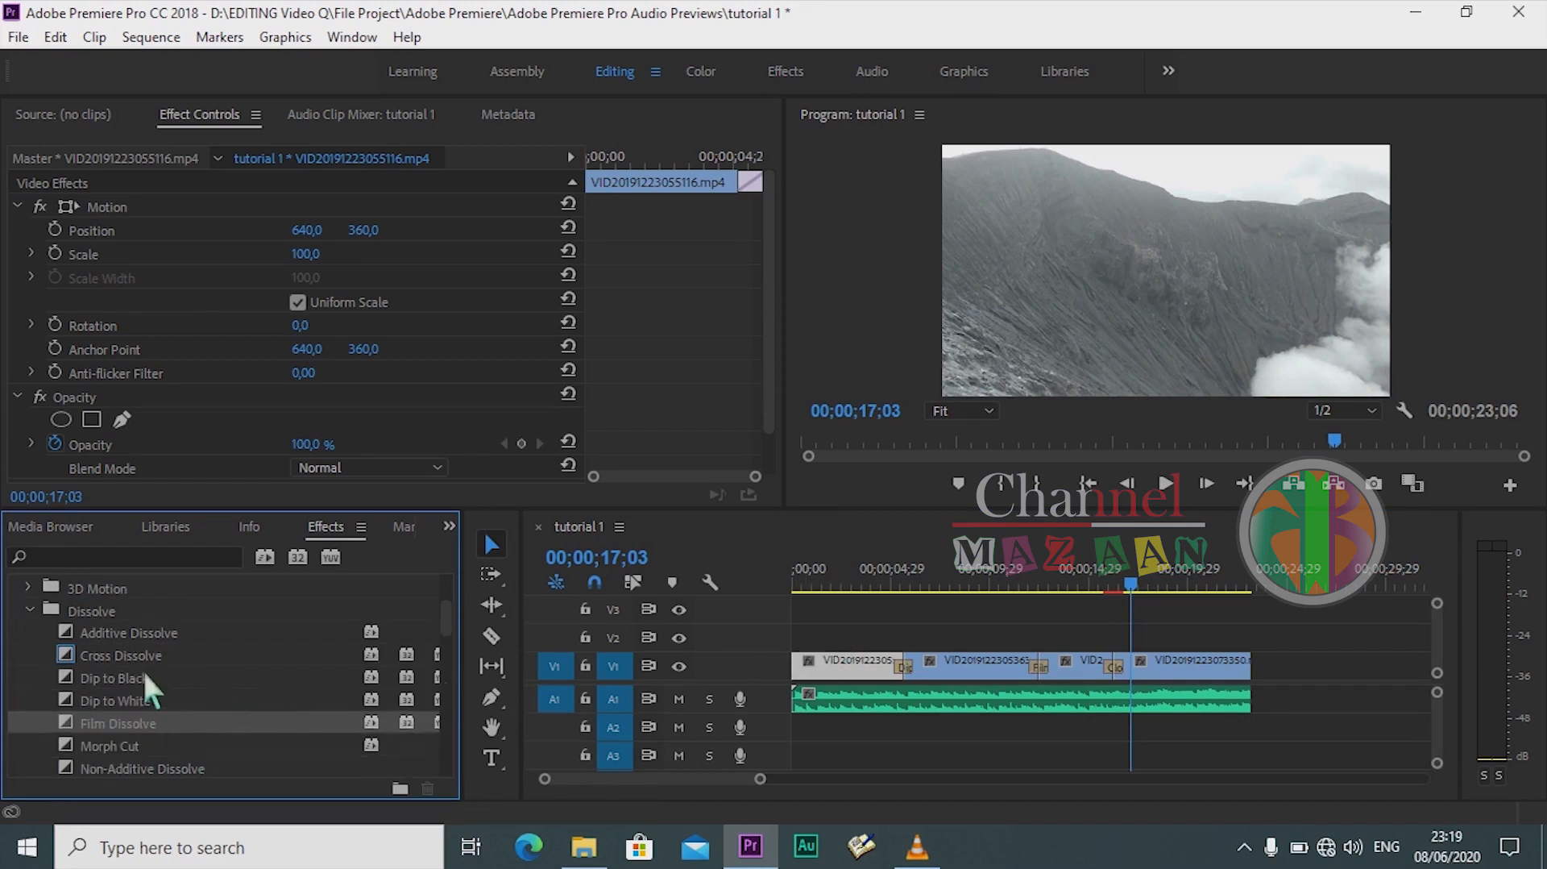
pyautogui.moveTo(147, 700); pyautogui.dragTo(1099, 656)
# Step: Play back the sequence from its beginning to review all the transitions
pyautogui.click(907, 588)
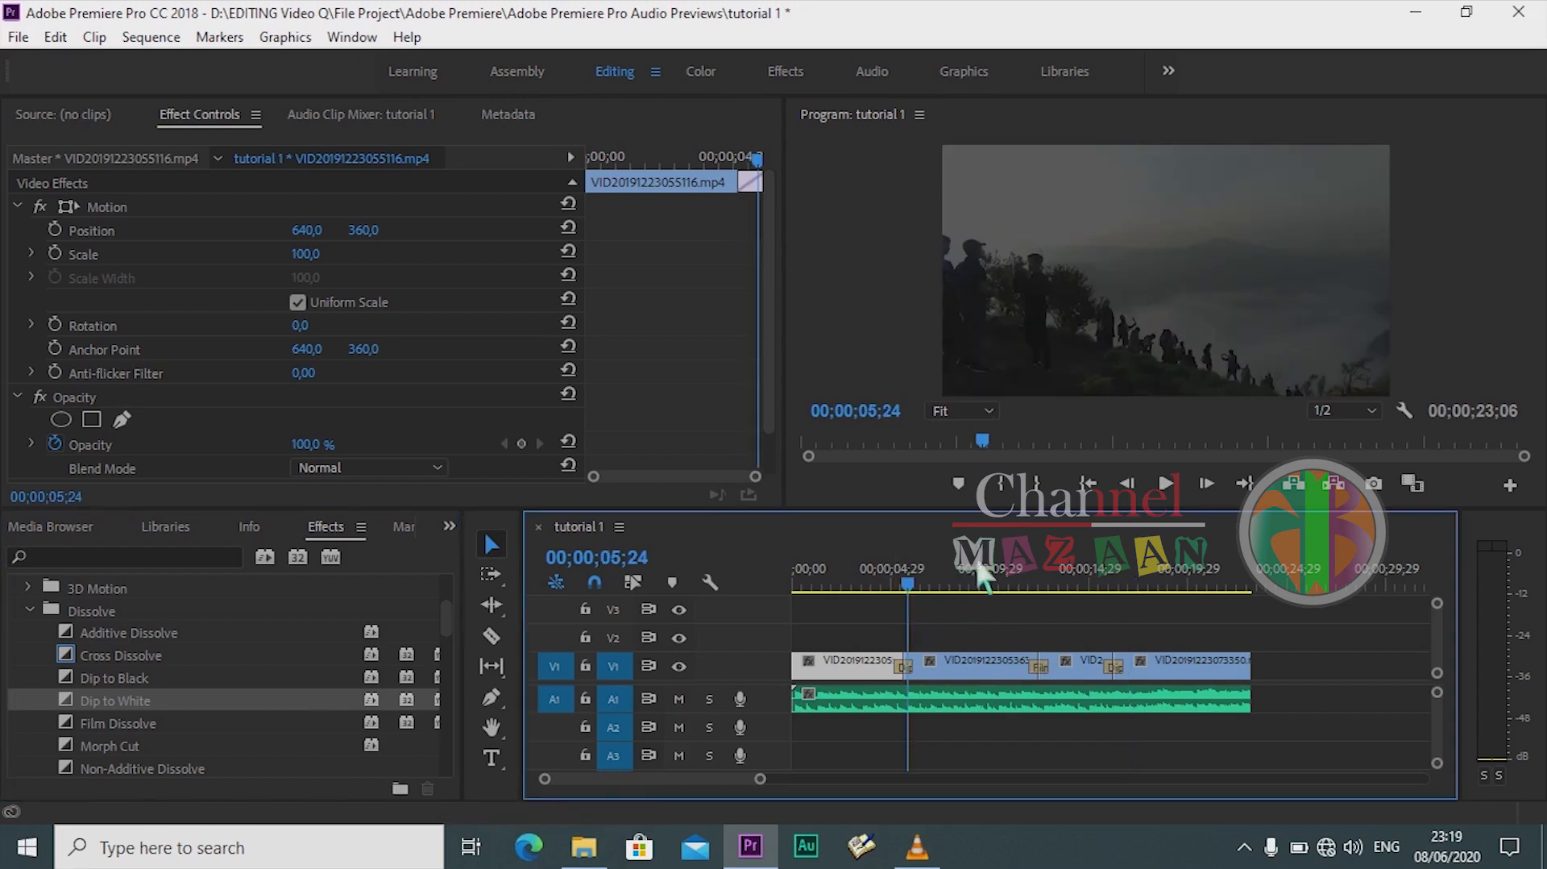
pyautogui.click(814, 584)
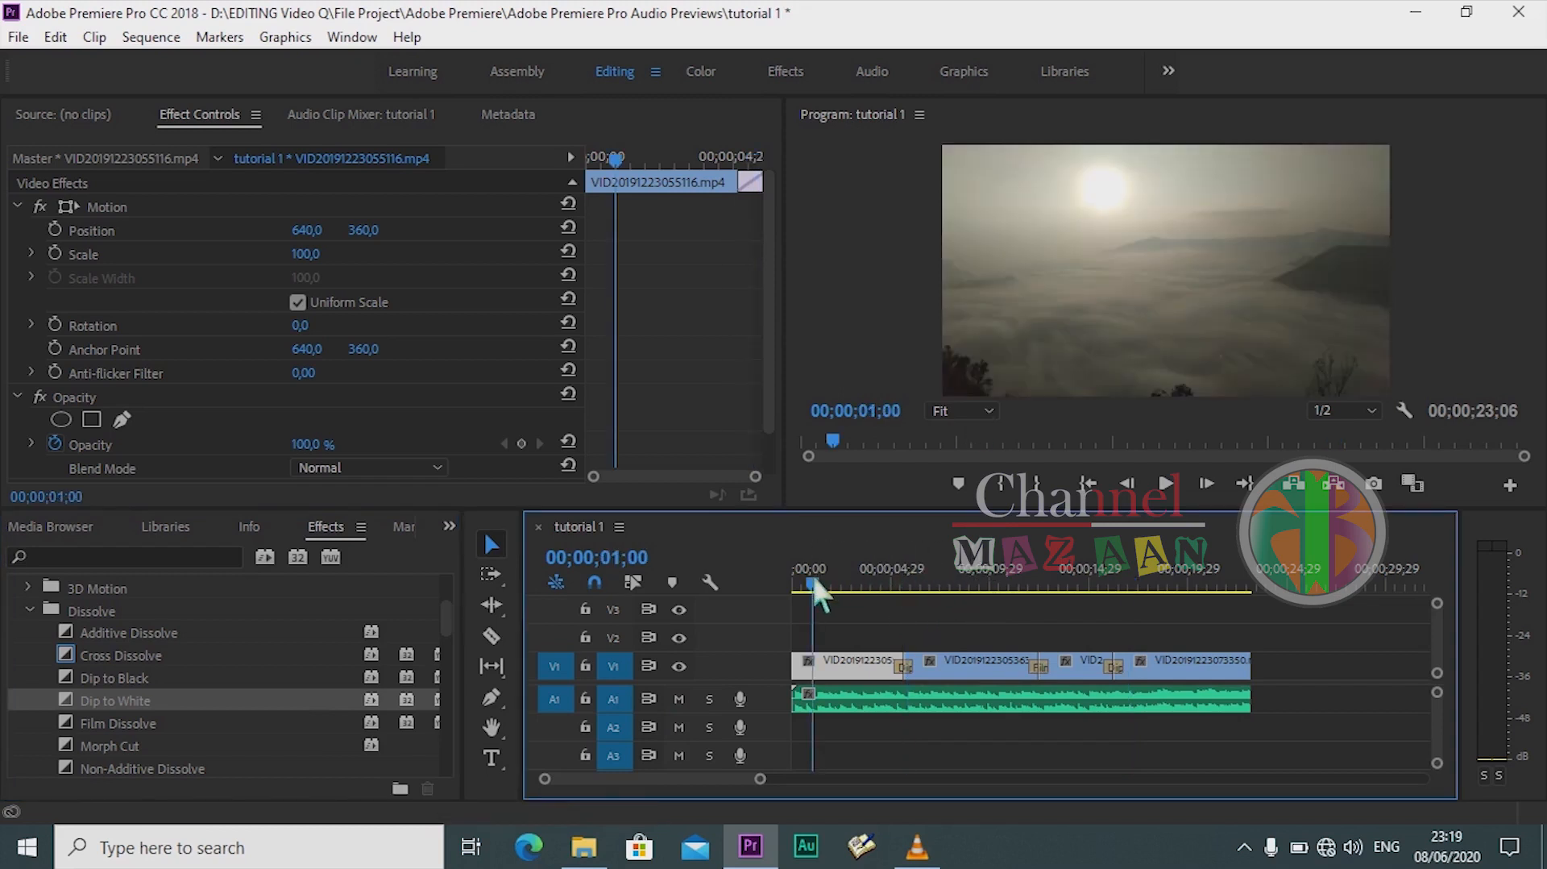
pyautogui.click(798, 584)
pyautogui.press('space')
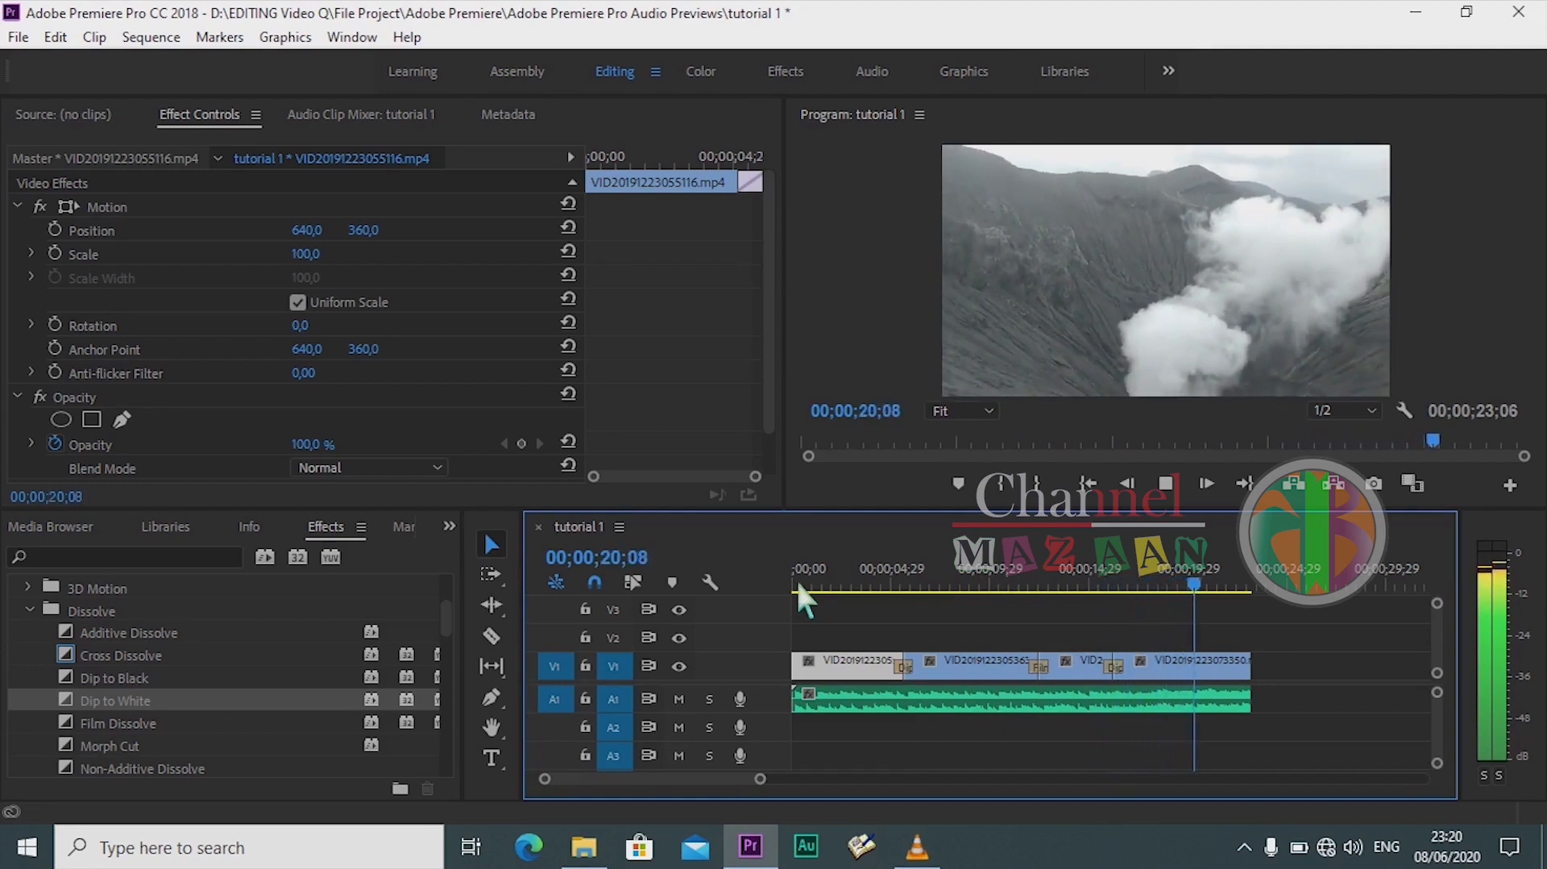
pyautogui.press('space')
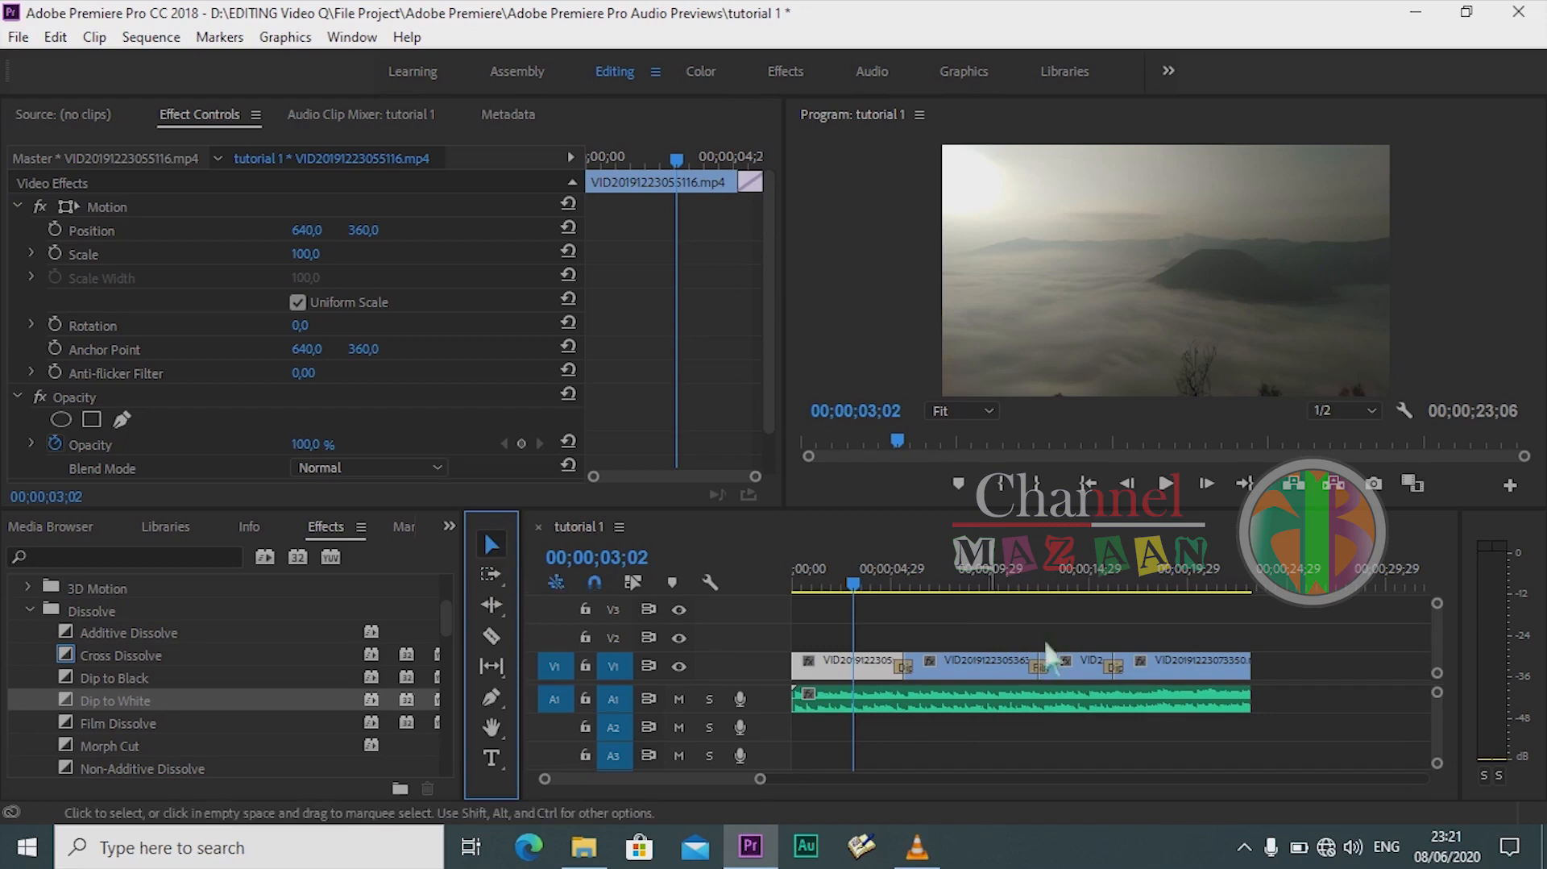
# Step: Try trimming the end of the last clip on V1 back to 00;00;21;05, and undo the trim
pyautogui.click(1231, 675)
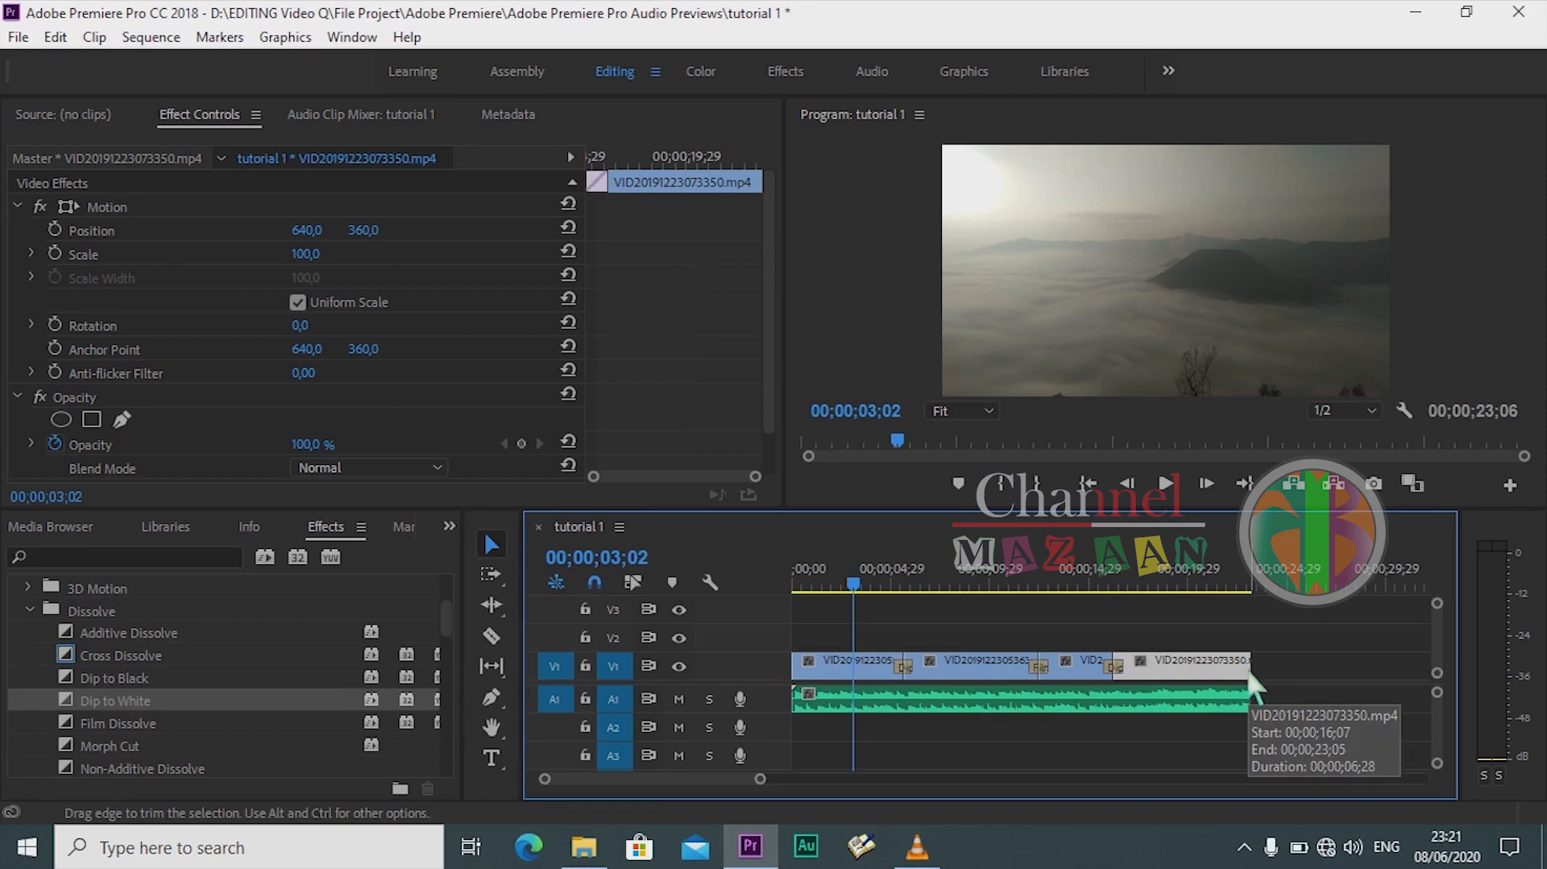
pyautogui.moveTo(1250, 679); pyautogui.dragTo(1214, 682)
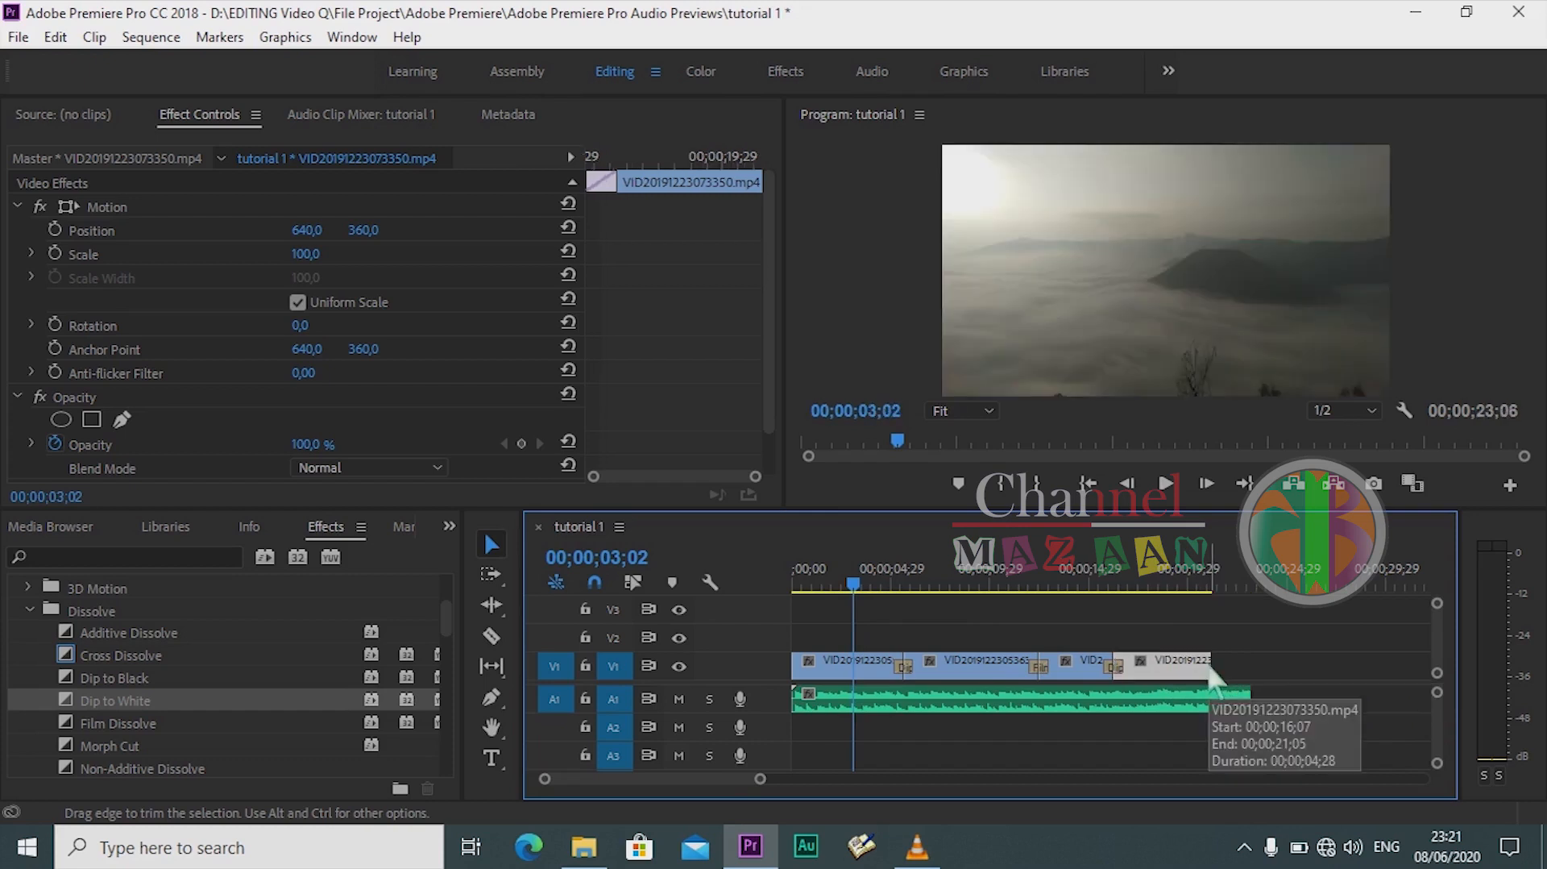
pyautogui.hotkey('ctrl', 'z')
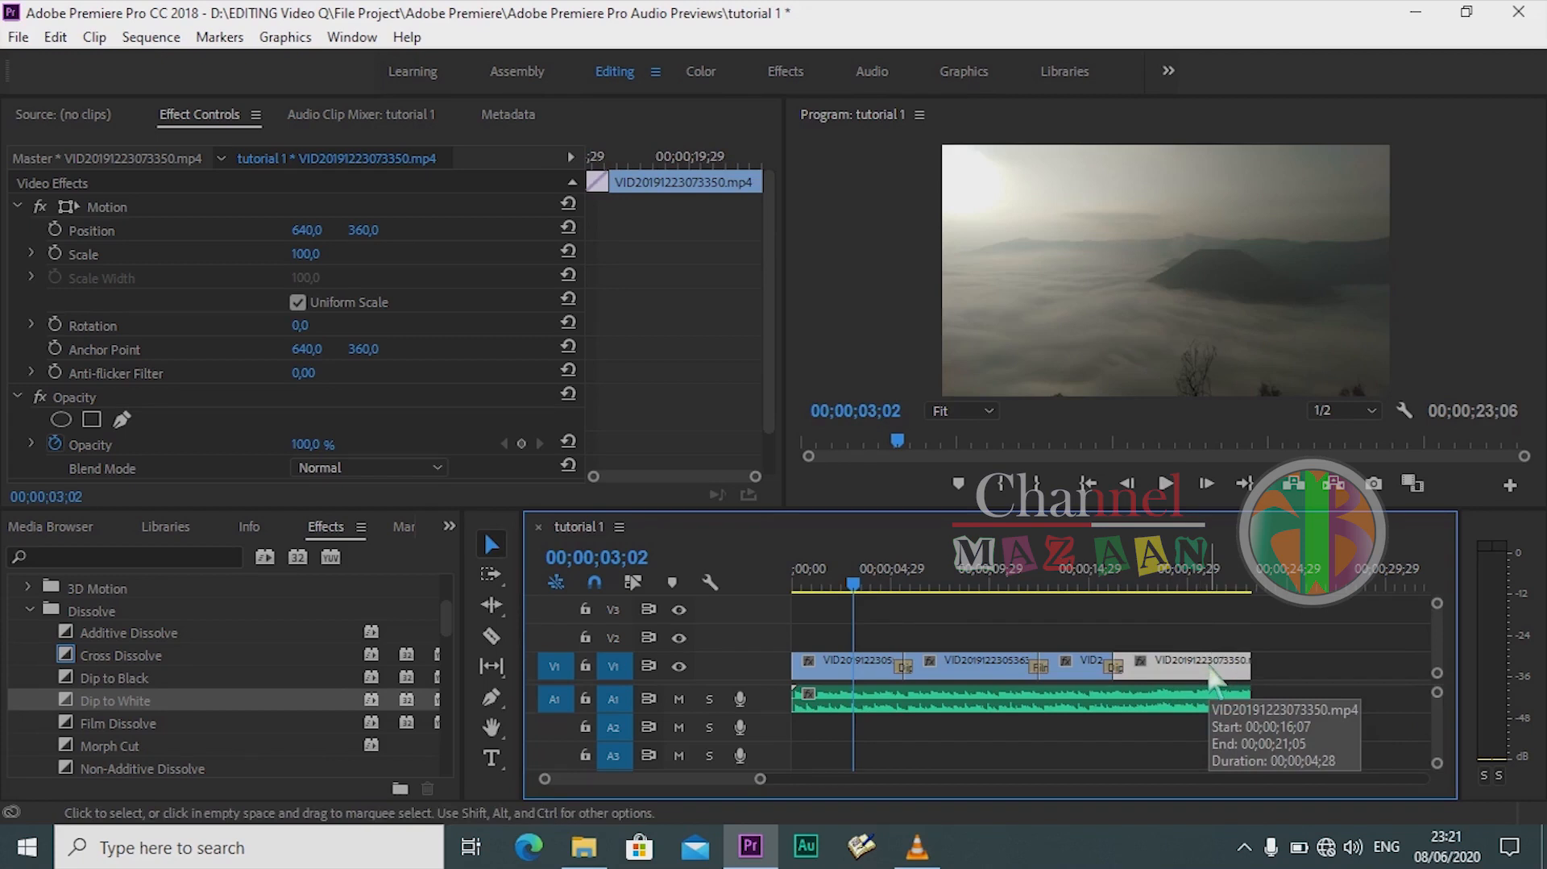
# Step: Split the last clip on V1 near its middle with the Razor tool and move the second piece further along the track
pyautogui.click(491, 636)
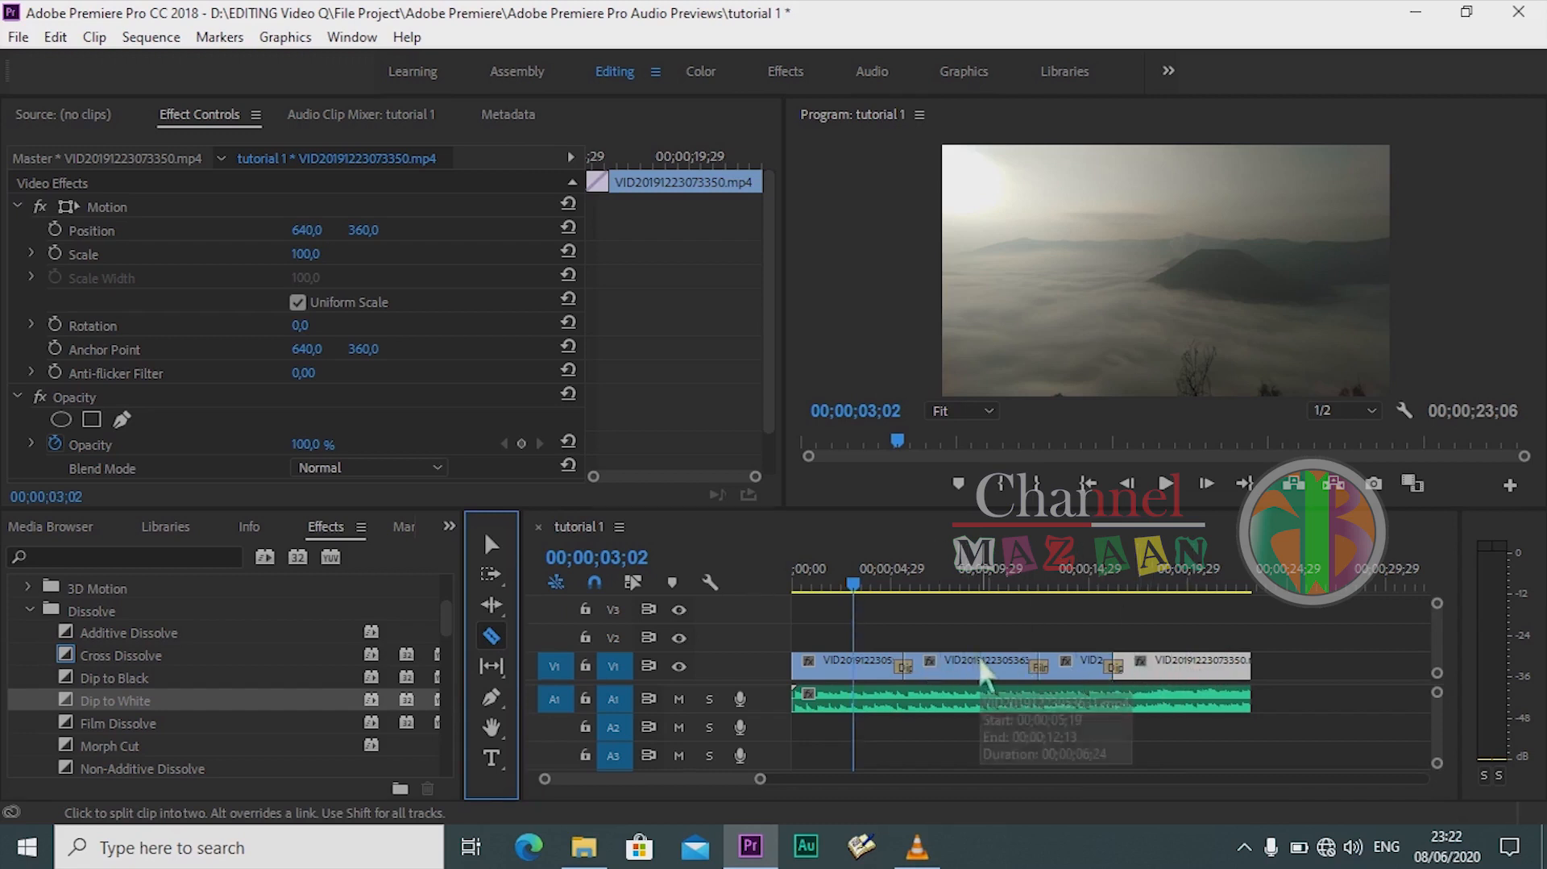
pyautogui.click(1185, 665)
pyautogui.click(493, 548)
pyautogui.moveTo(1223, 666); pyautogui.dragTo(1321, 661)
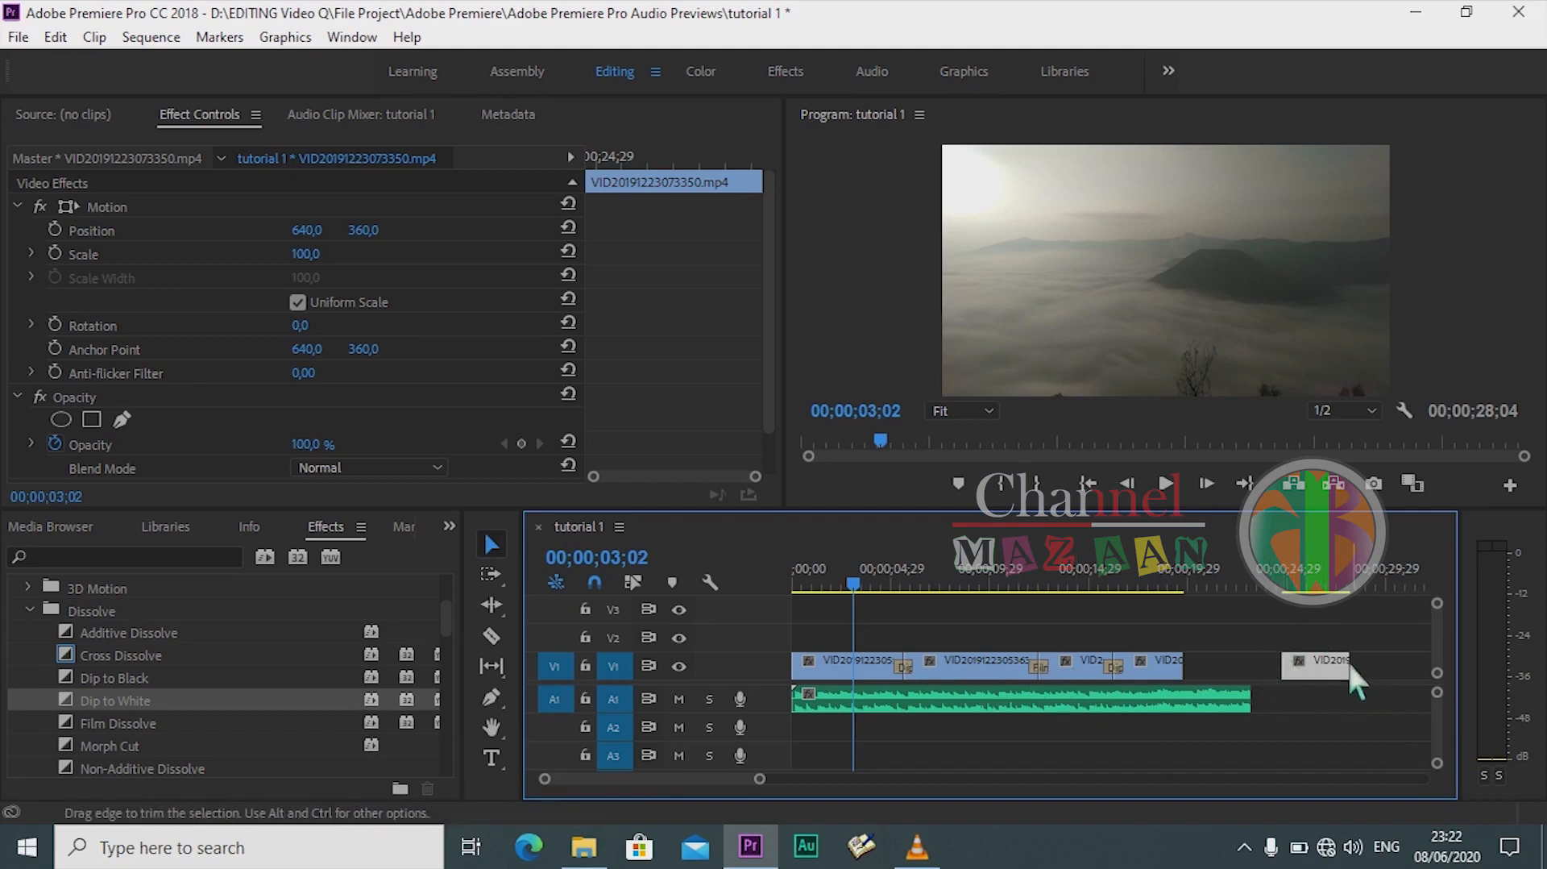
pyautogui.moveTo(1349, 665); pyautogui.dragTo(1358, 668)
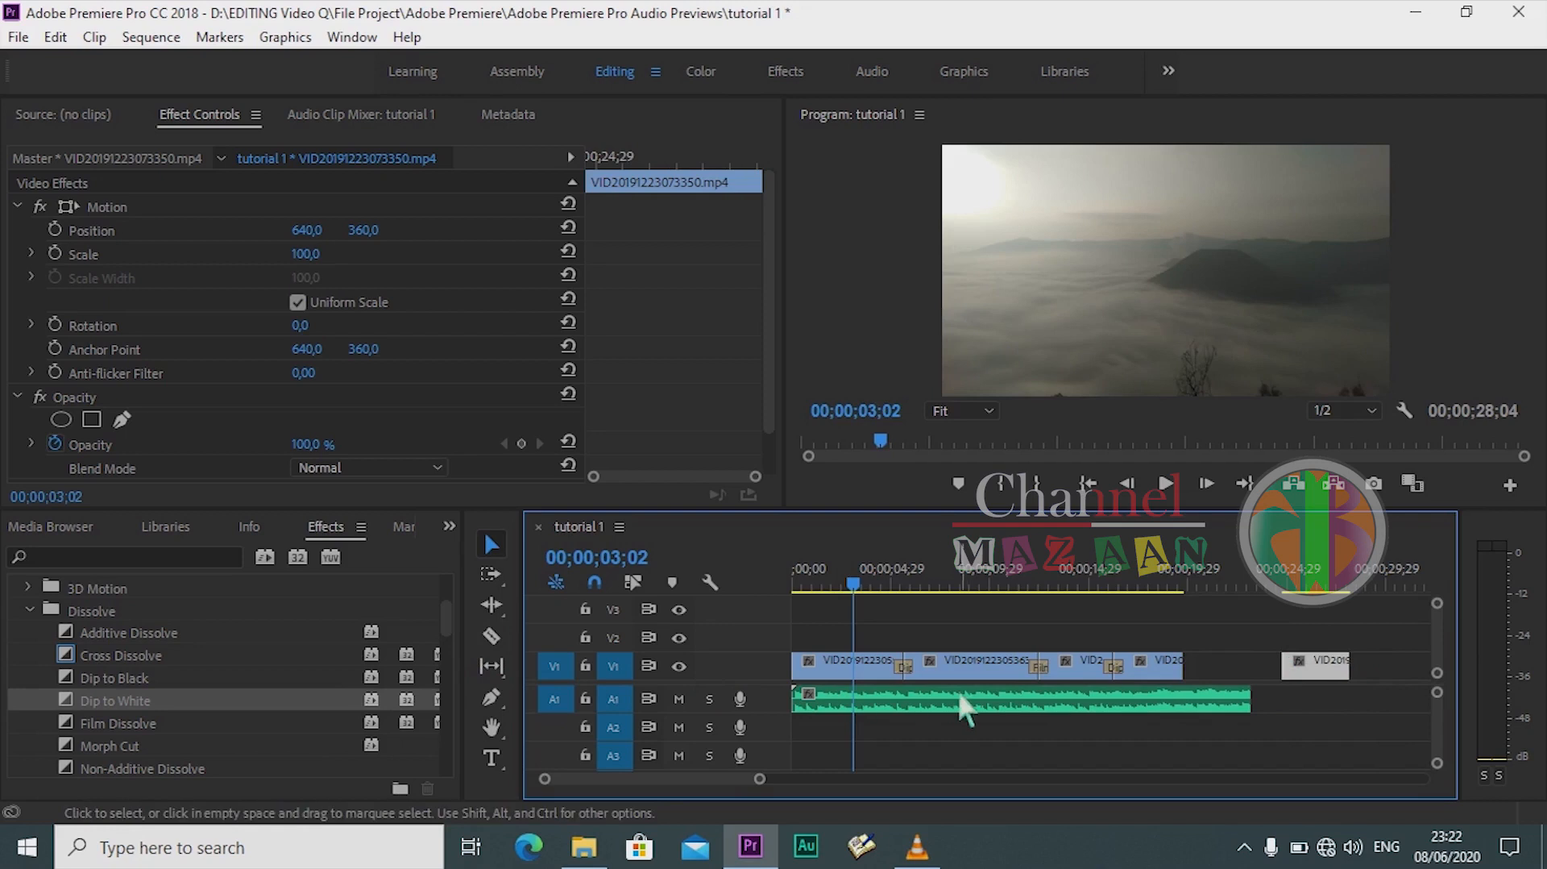
# Step: Cut the second clip on V1 at two points with the Razor tool, and undo all the razor cuts and the clip move
pyautogui.click(490, 633)
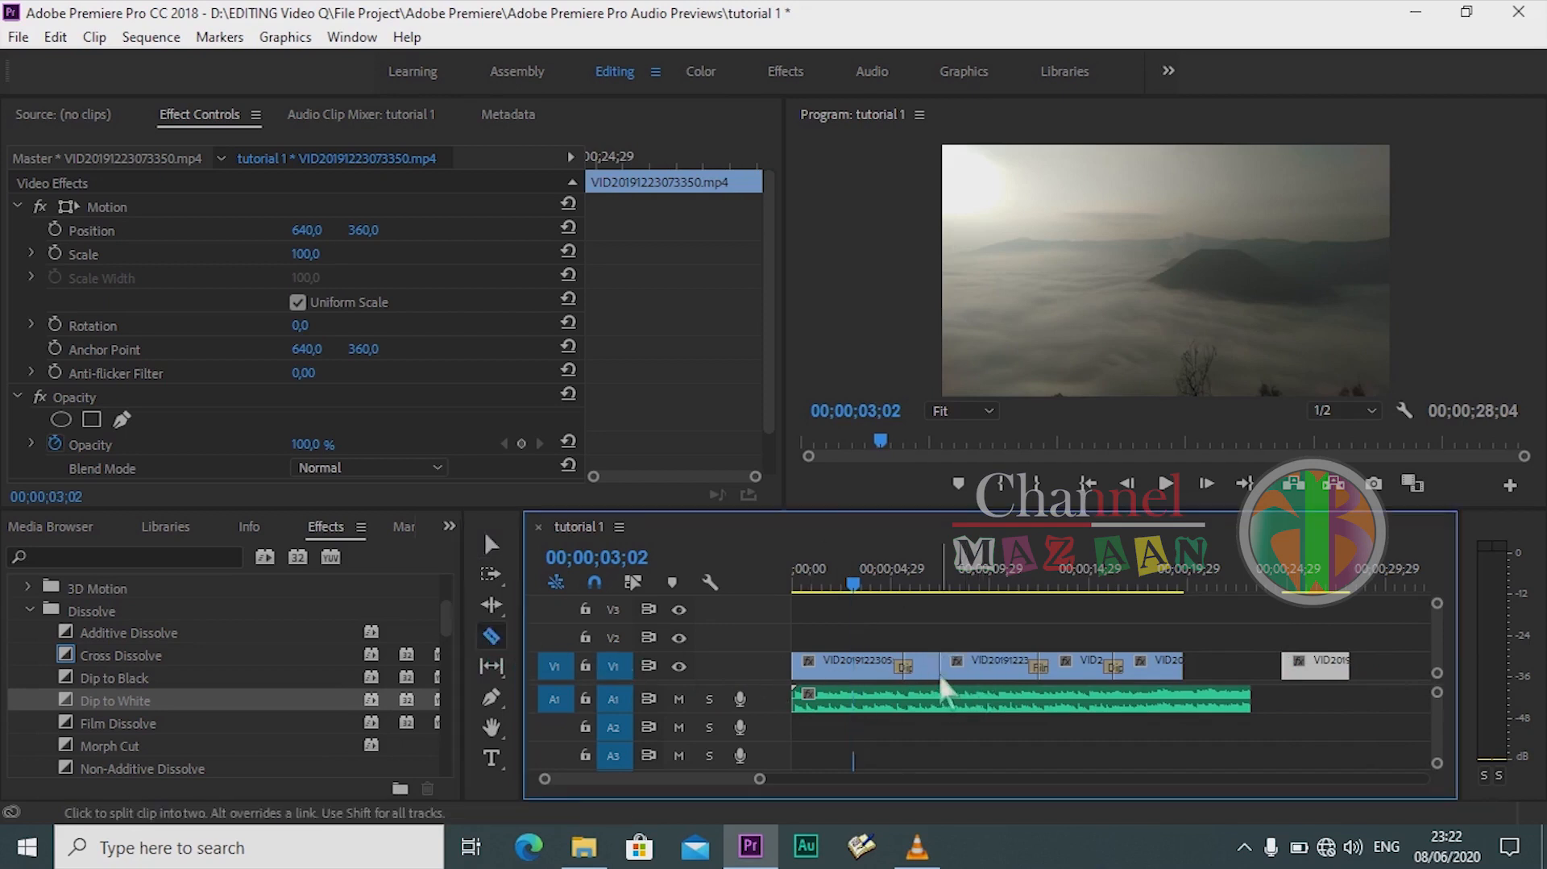
pyautogui.click(939, 674)
pyautogui.click(978, 669)
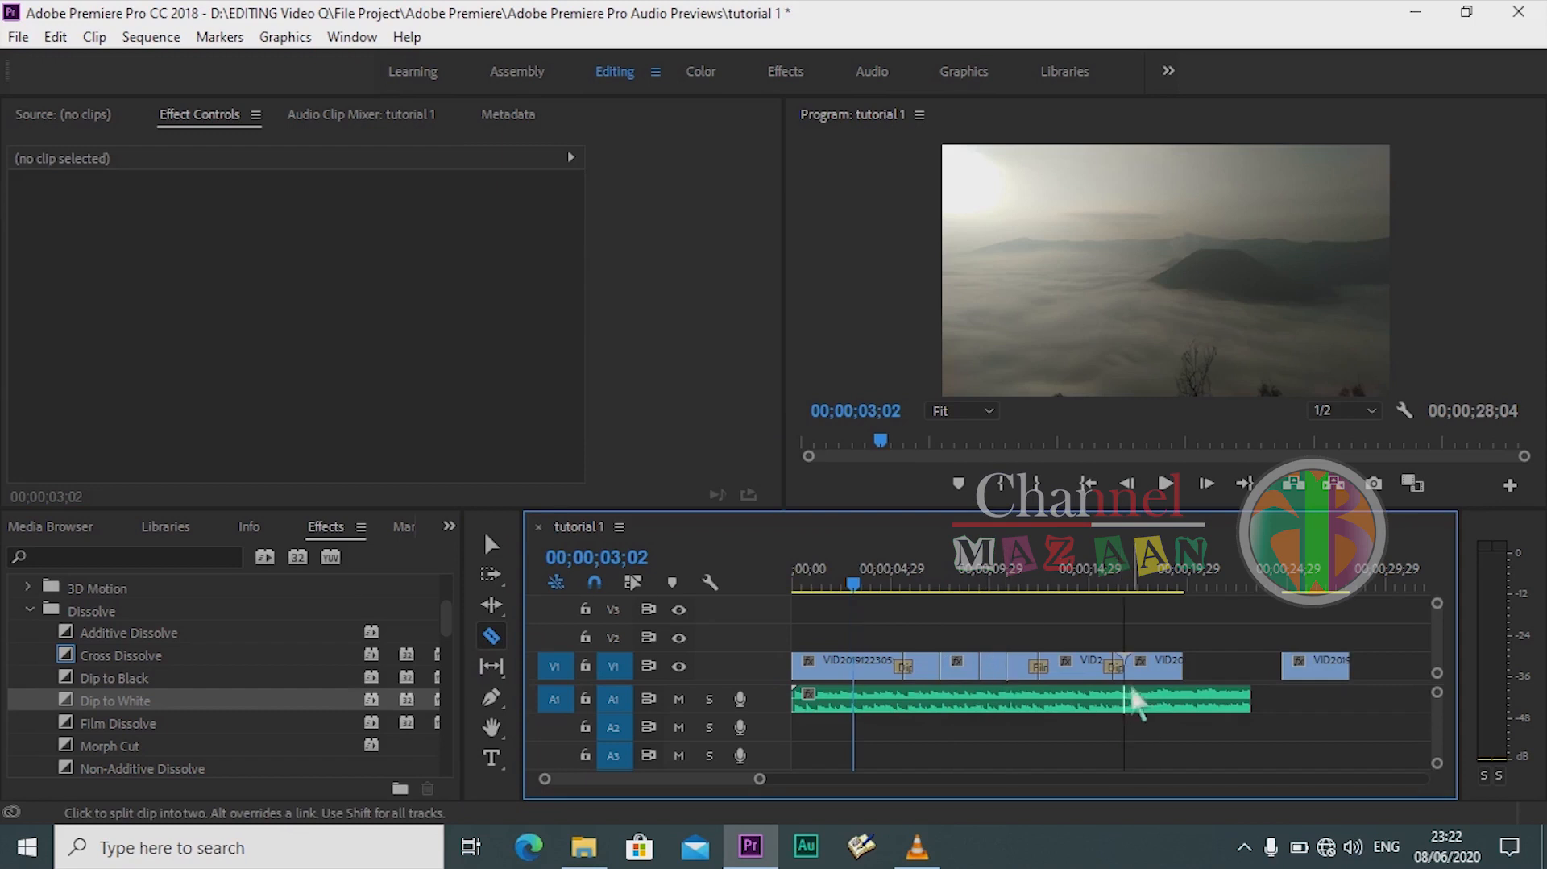
pyautogui.hotkey('ctrl', 'z')
pyautogui.hotkey('ctrl', 'z')
pyautogui.hotkey('ctrl', 'z')
pyautogui.hotkey('ctrl', 'z')
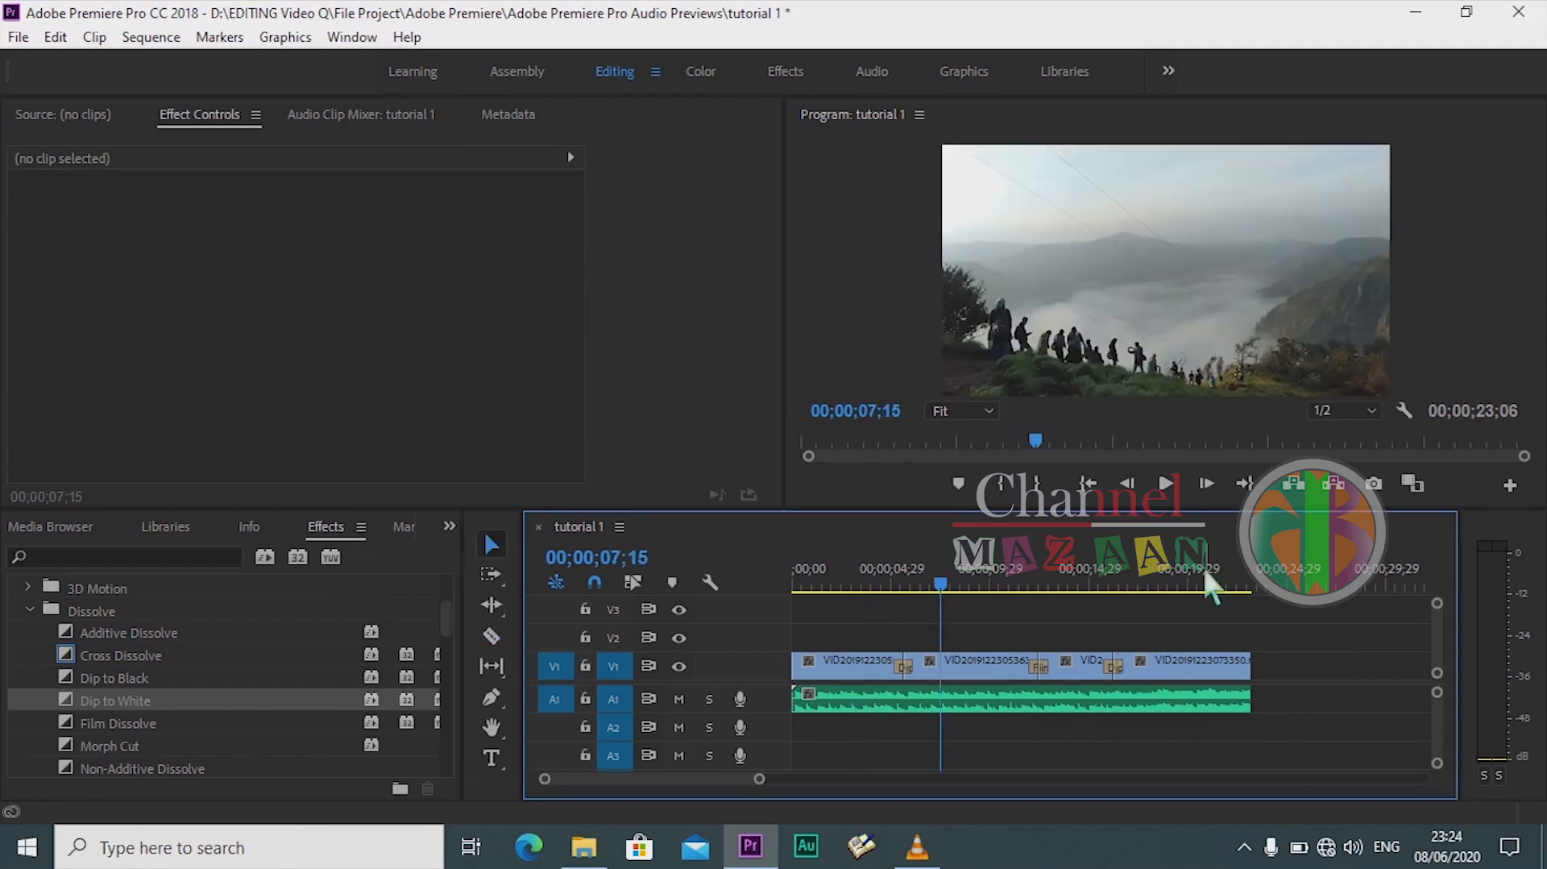
# Step: Extend the end of the A1 audio clip past the last video clip to about 00;00;27;19
pyautogui.click(1204, 575)
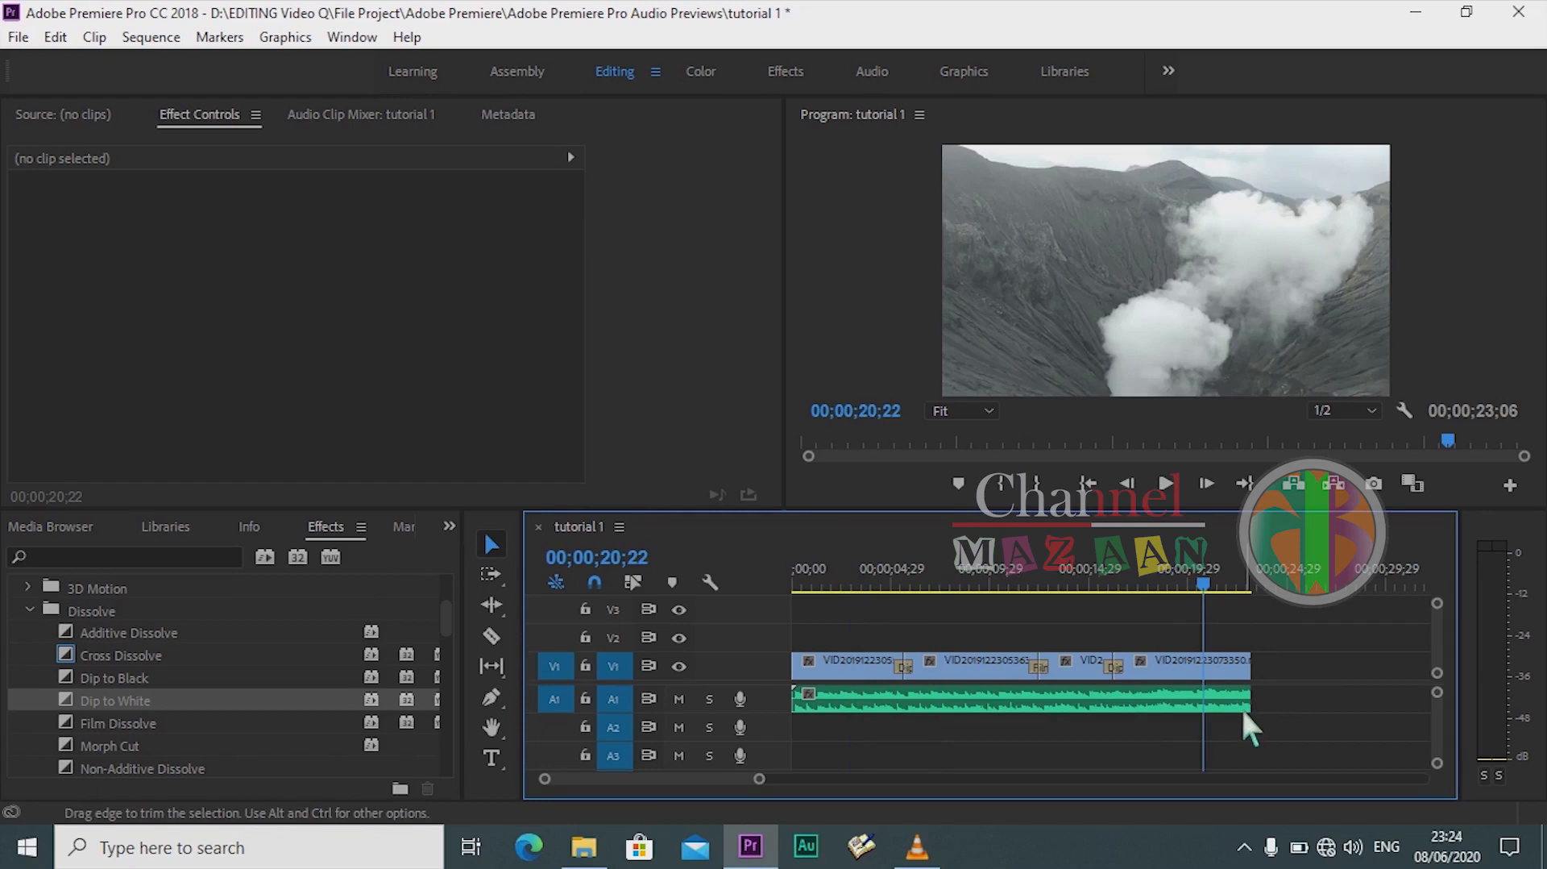
pyautogui.moveTo(1244, 712); pyautogui.dragTo(1332, 710)
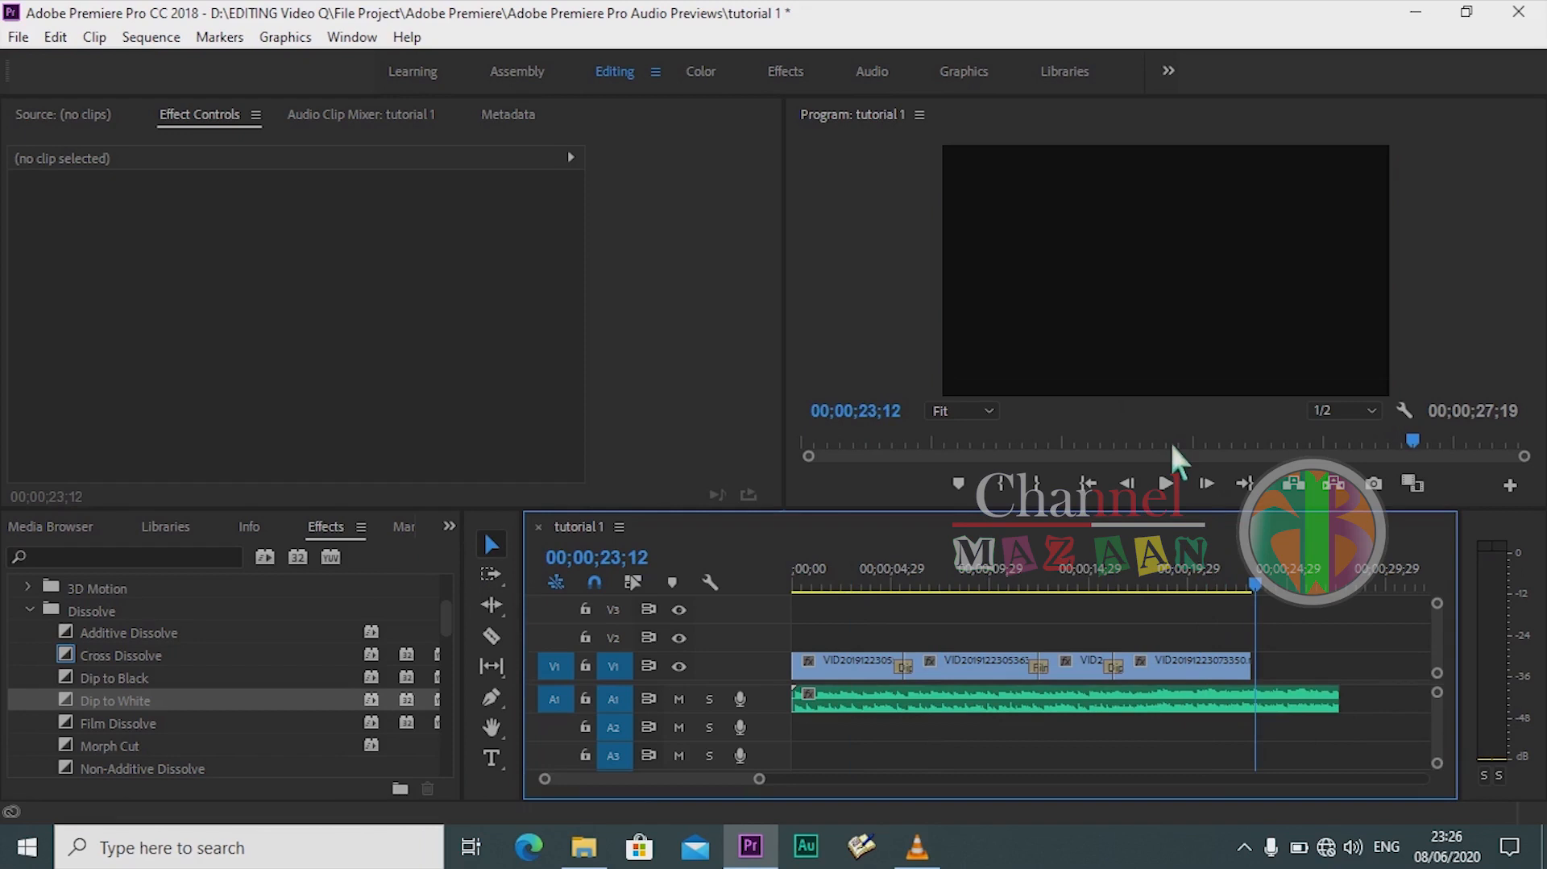
# Step: Add a text title reading "Adobe Premiere Pro" after the last clip on V1 and move it to about the centre of the frame
pyautogui.click(493, 757)
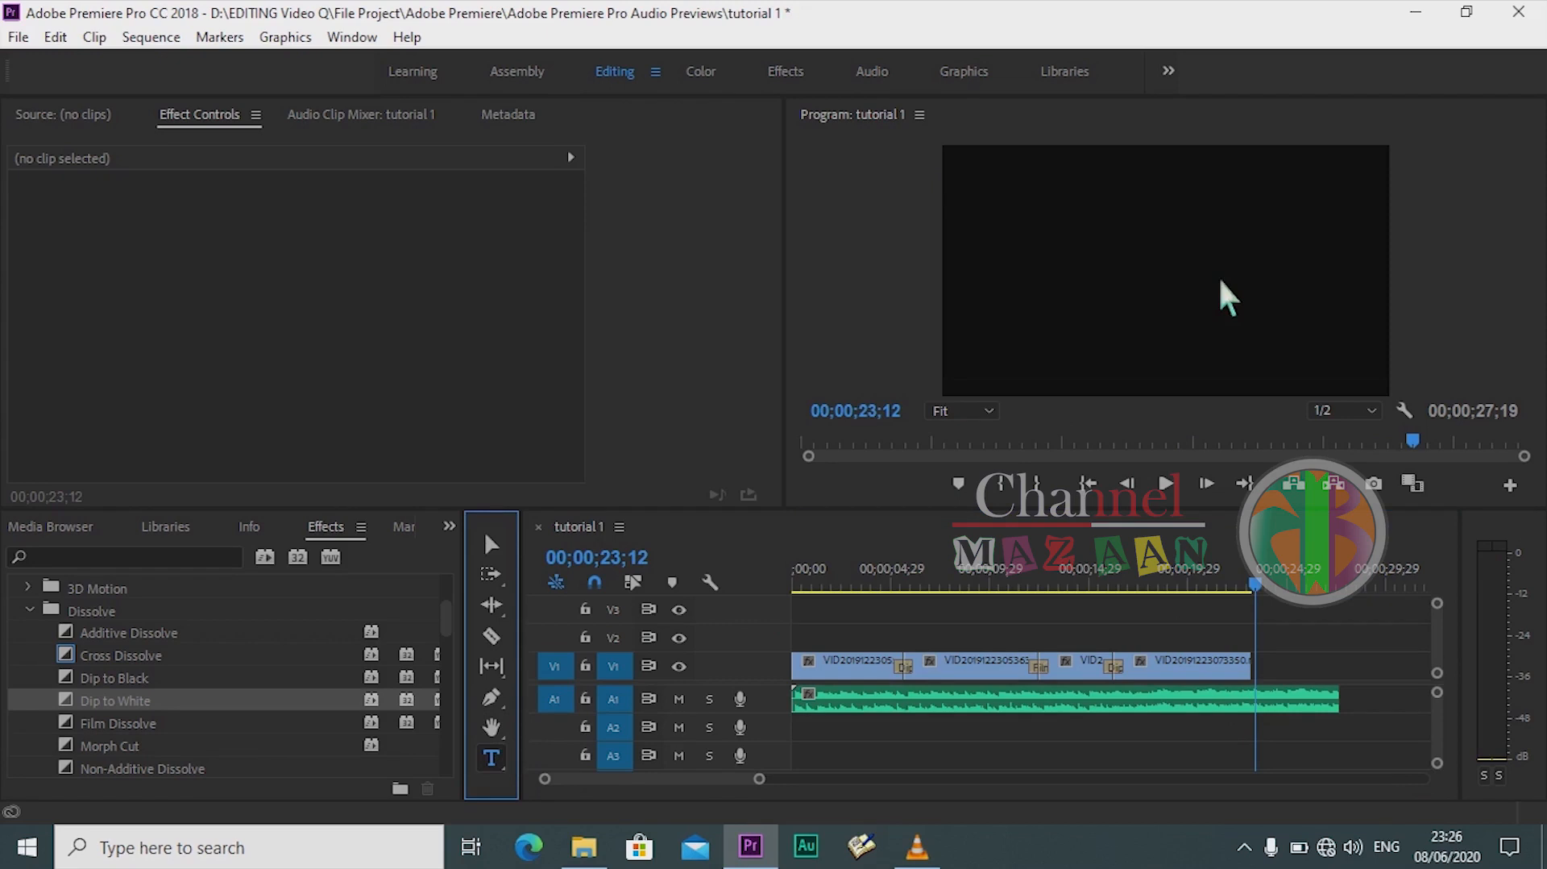
pyautogui.click(1102, 276)
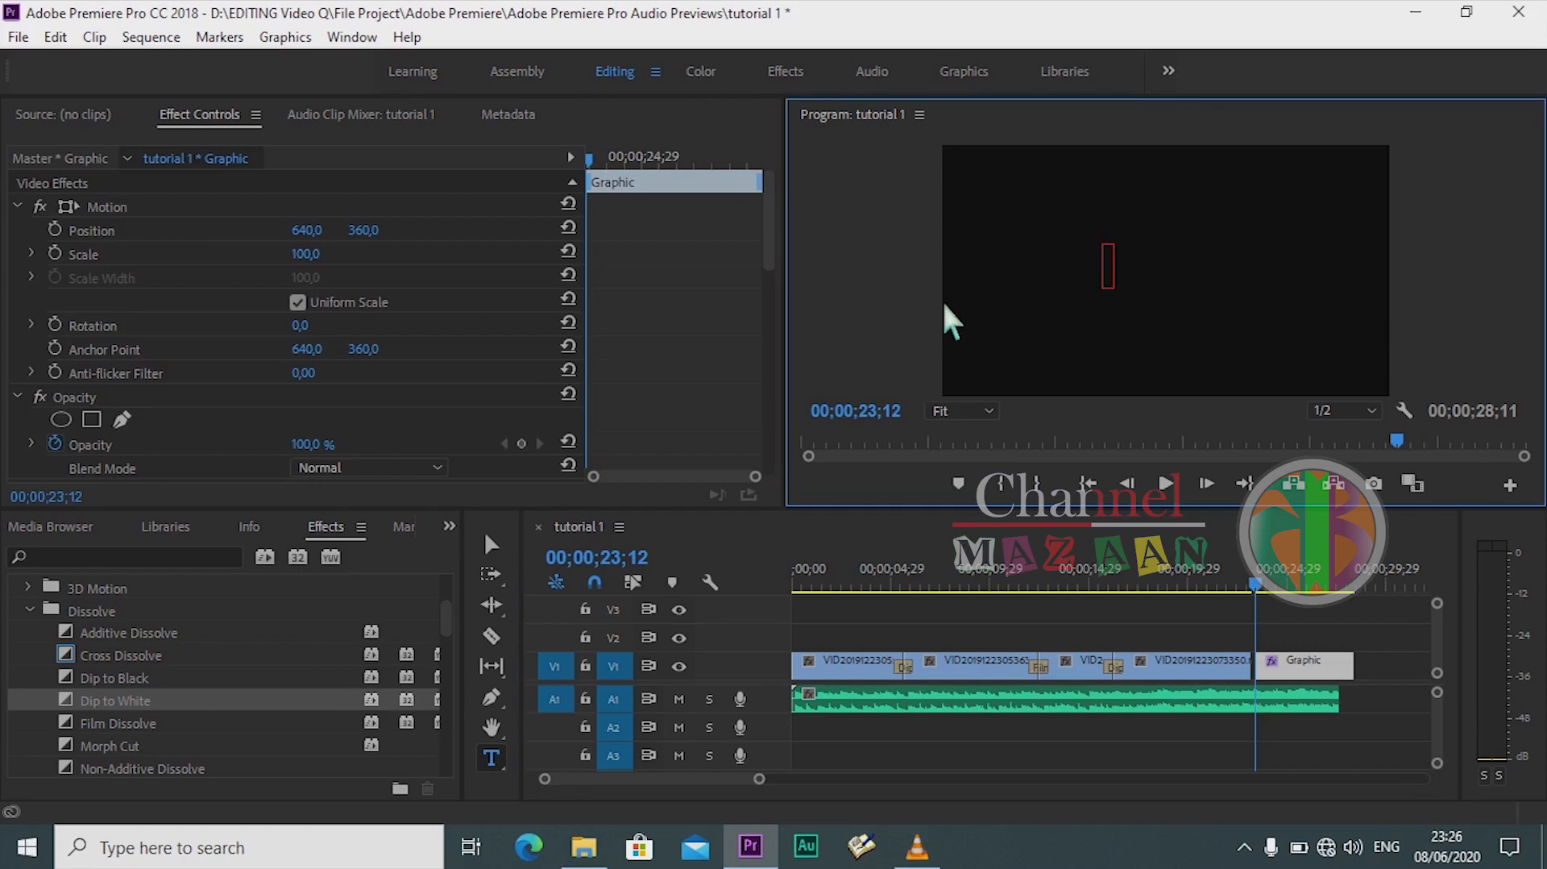
pyautogui.write('a')
pyautogui.press('BackSpace')
pyautogui.write('Adobe Premiere')
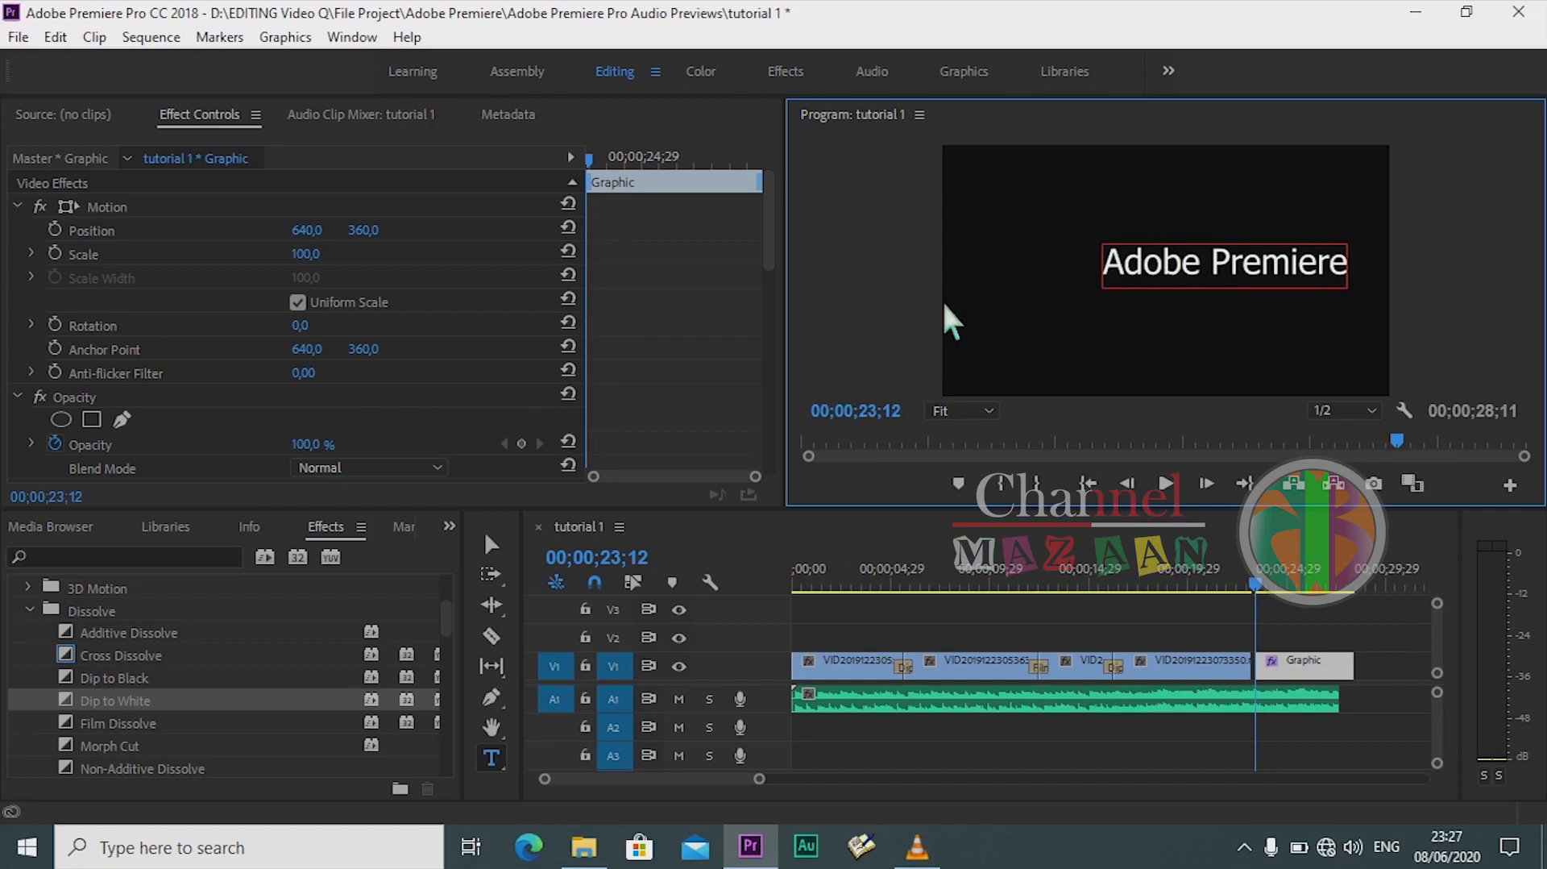
pyautogui.write(' Pr')
pyautogui.click(493, 548)
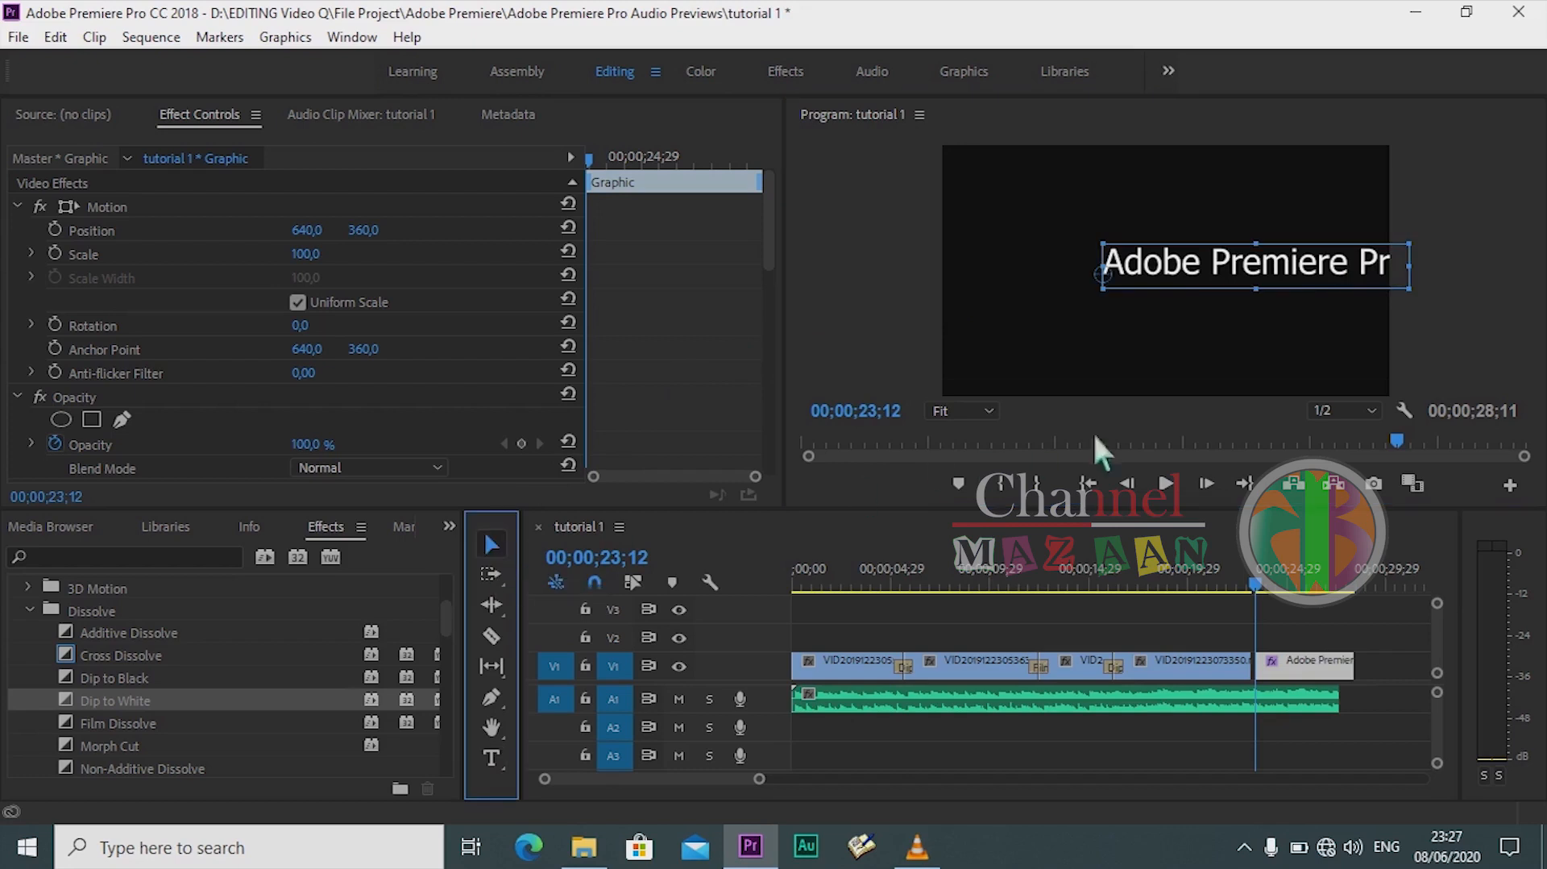
pyautogui.moveTo(1302, 271); pyautogui.dragTo(1208, 266)
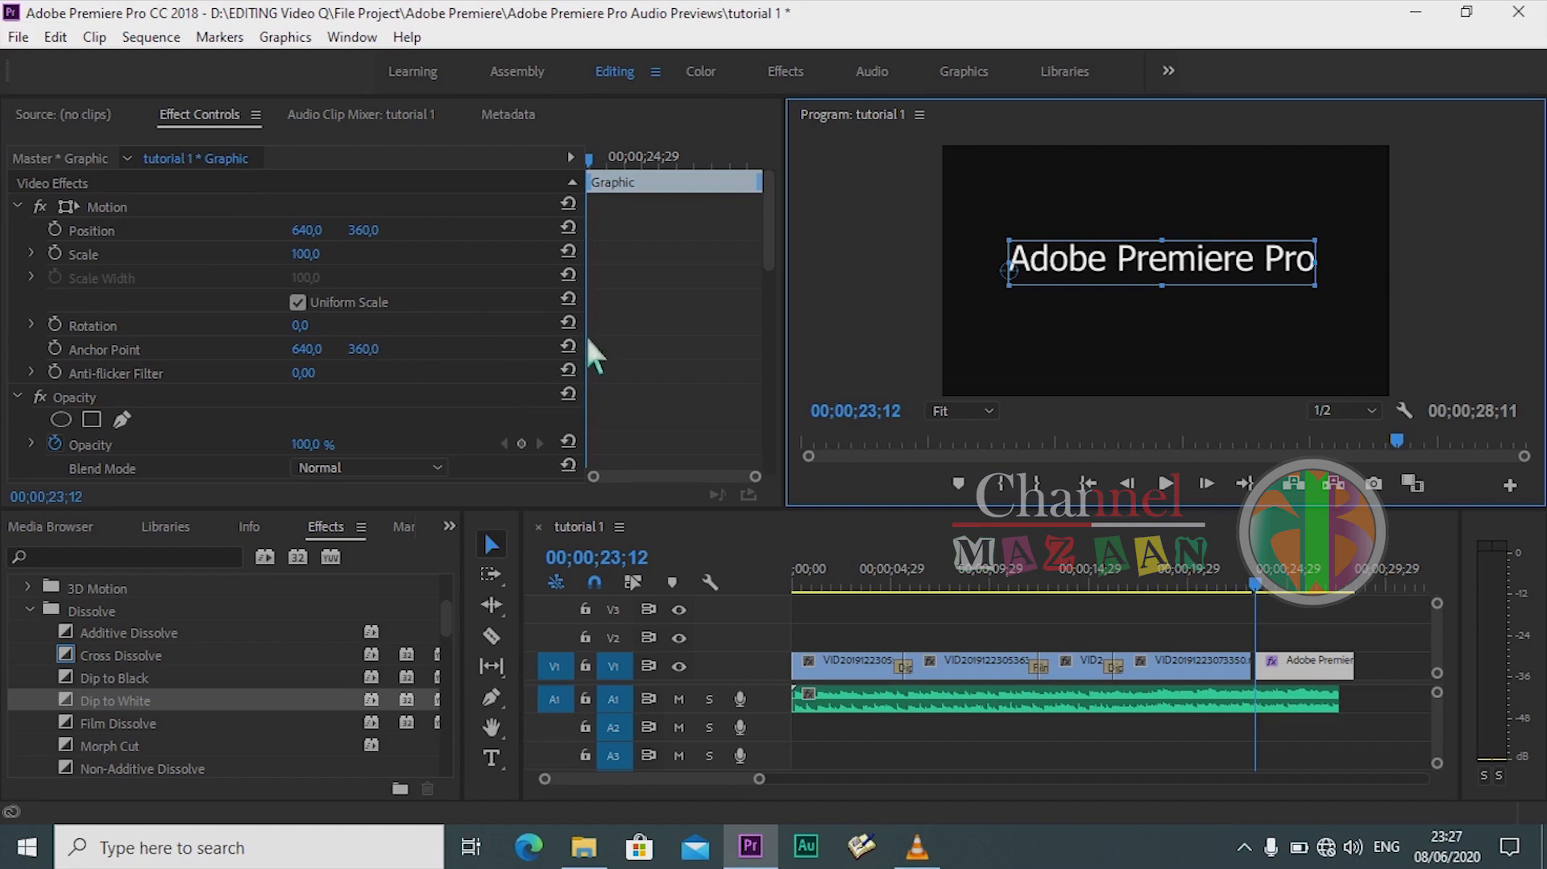
# Step: Set the title's font to Swis721 Hv BT and centre-align its text
pyautogui.scroll(-5, 608, 330)
pyautogui.scroll(-5, 610, 333)
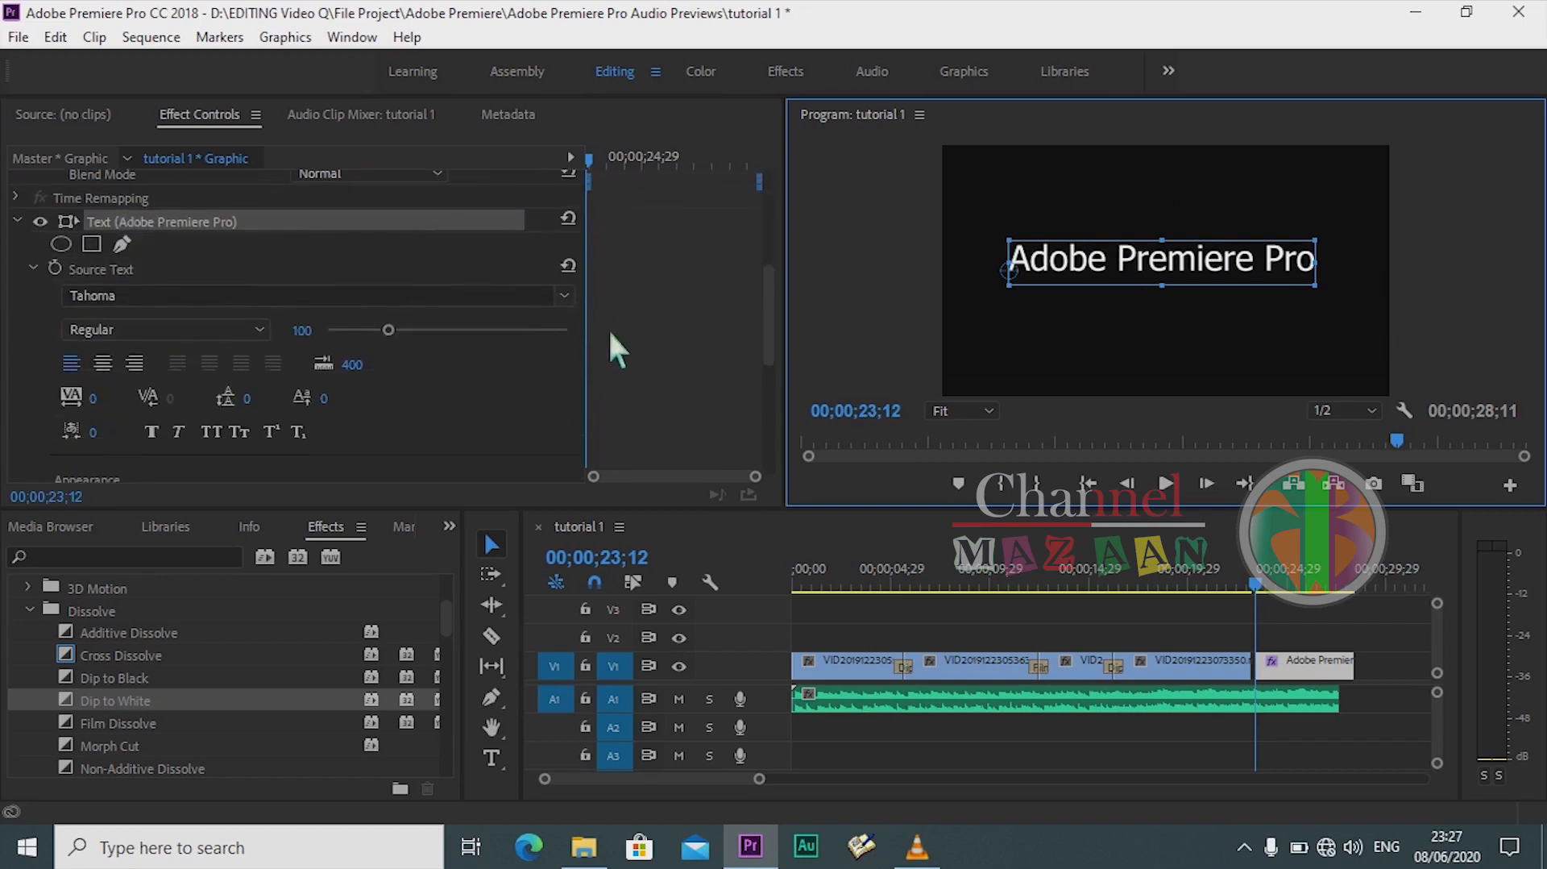
pyautogui.click(564, 295)
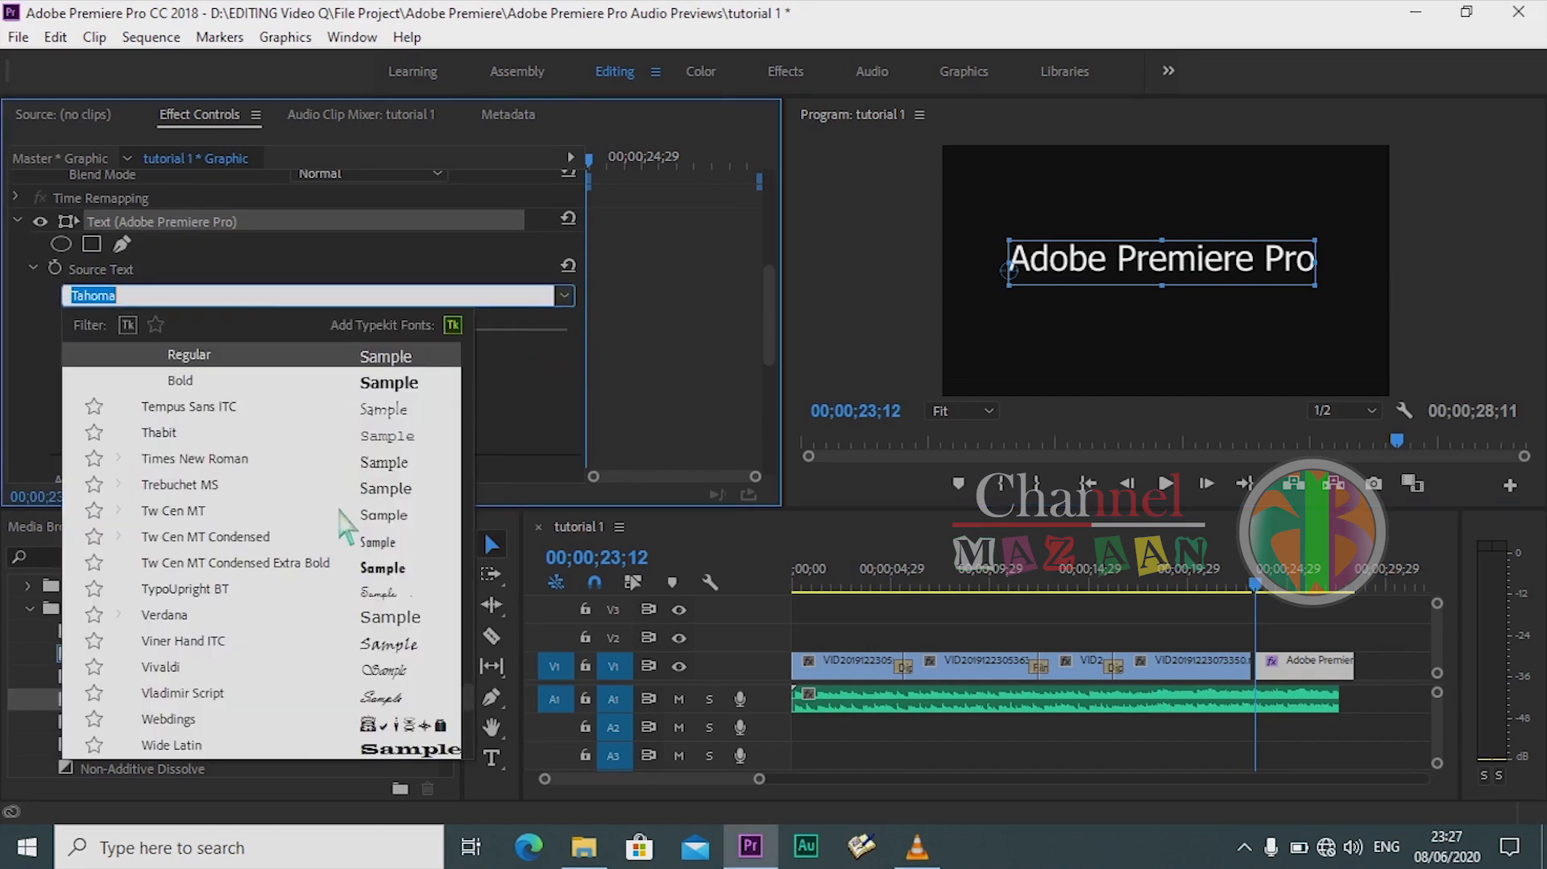
pyautogui.scroll(-5, 341, 513)
pyautogui.scroll(-5, 340, 514)
pyautogui.scroll(10, 340, 514)
pyautogui.scroll(2, 345, 531)
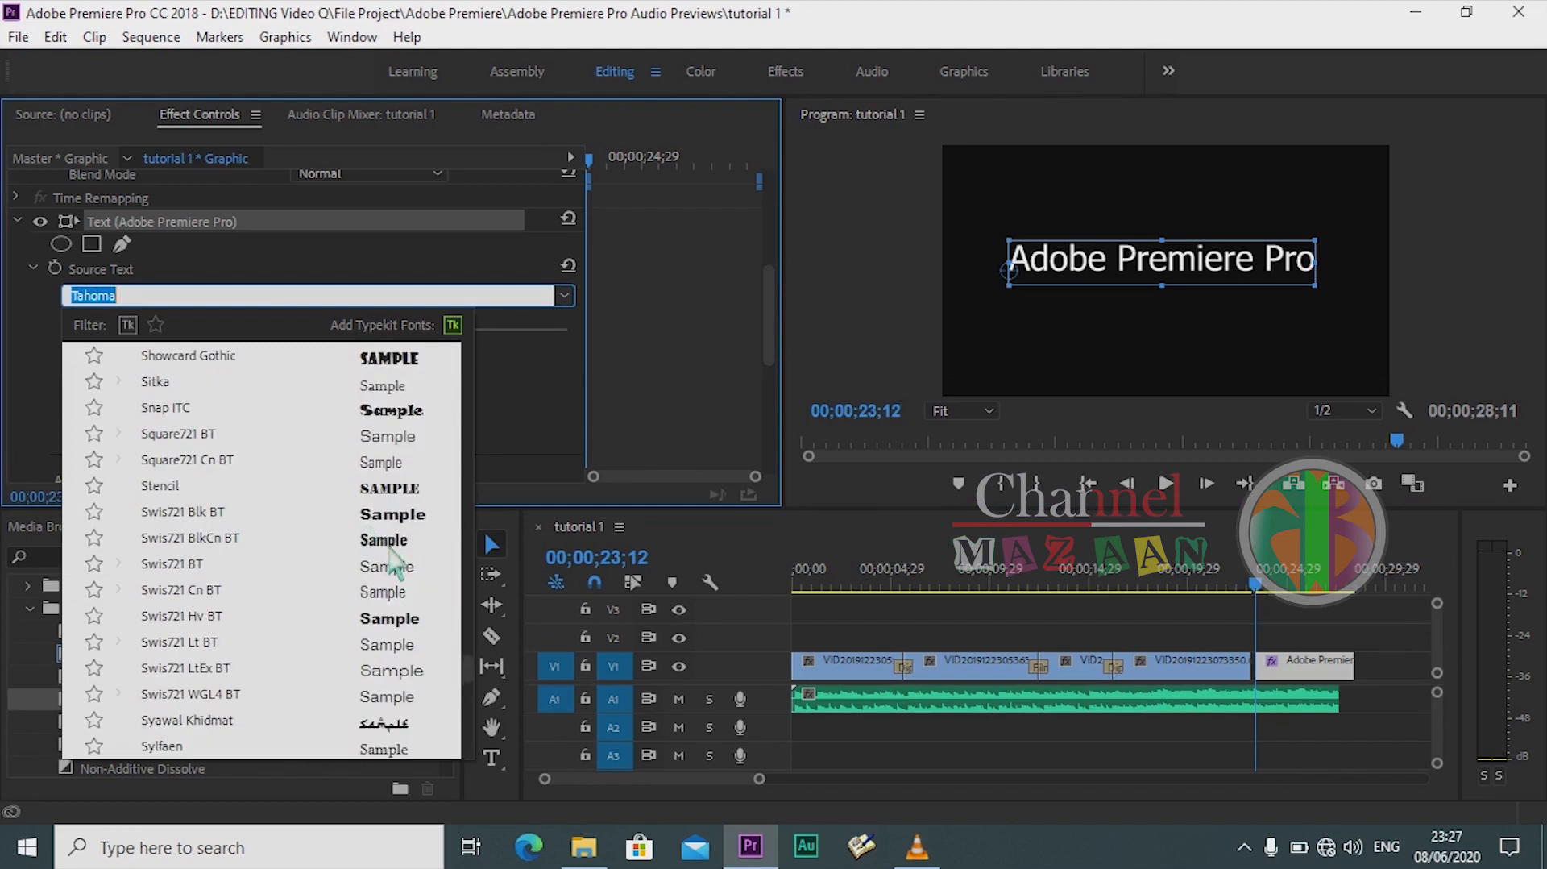
pyautogui.click(393, 519)
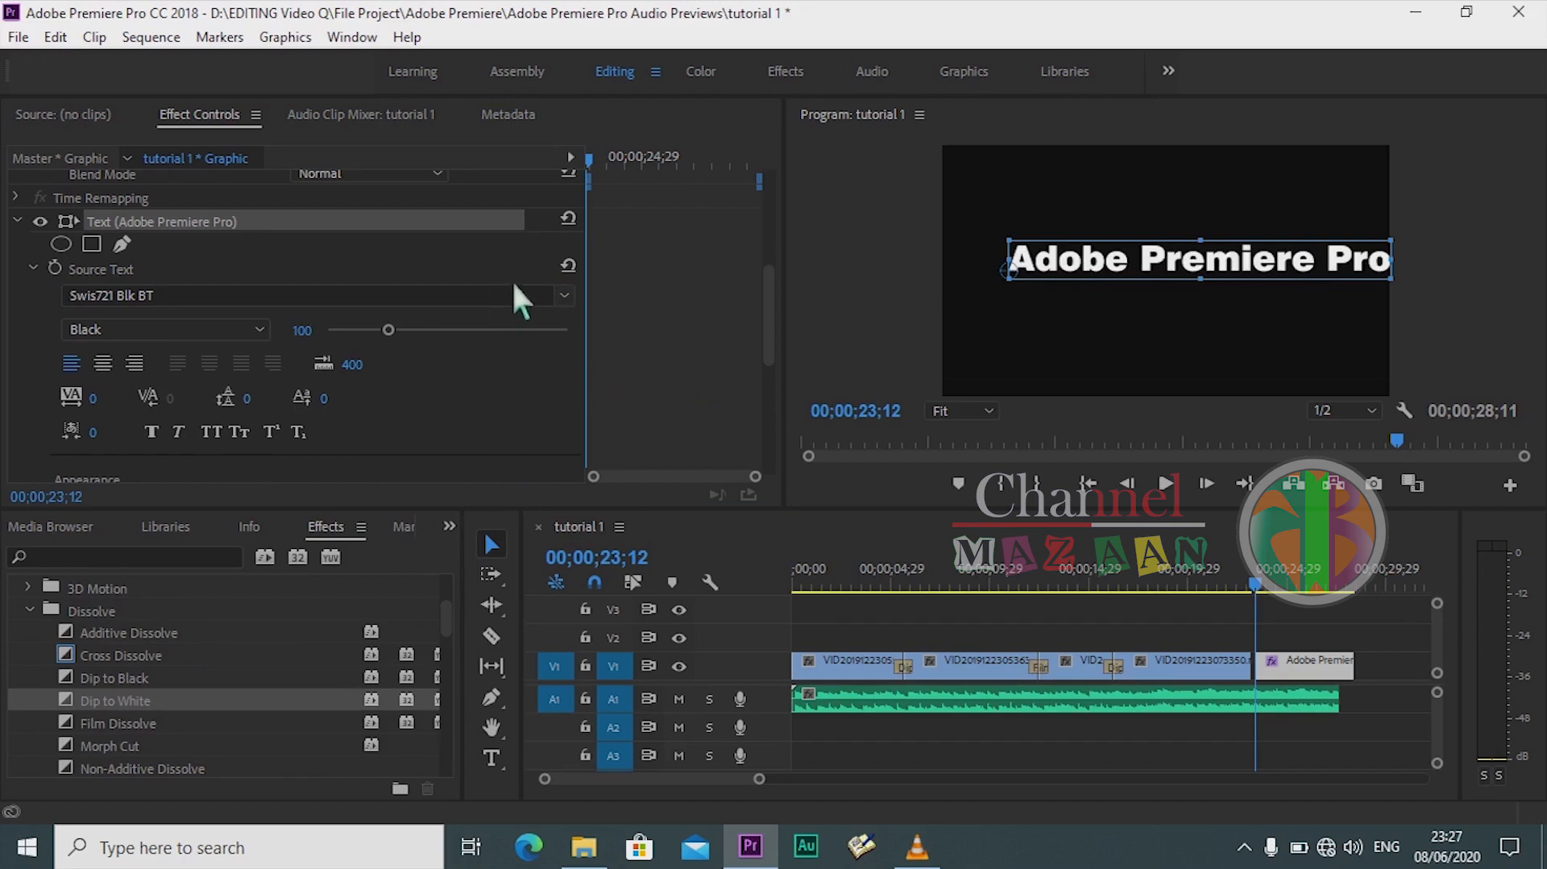
pyautogui.click(568, 300)
pyautogui.click(385, 463)
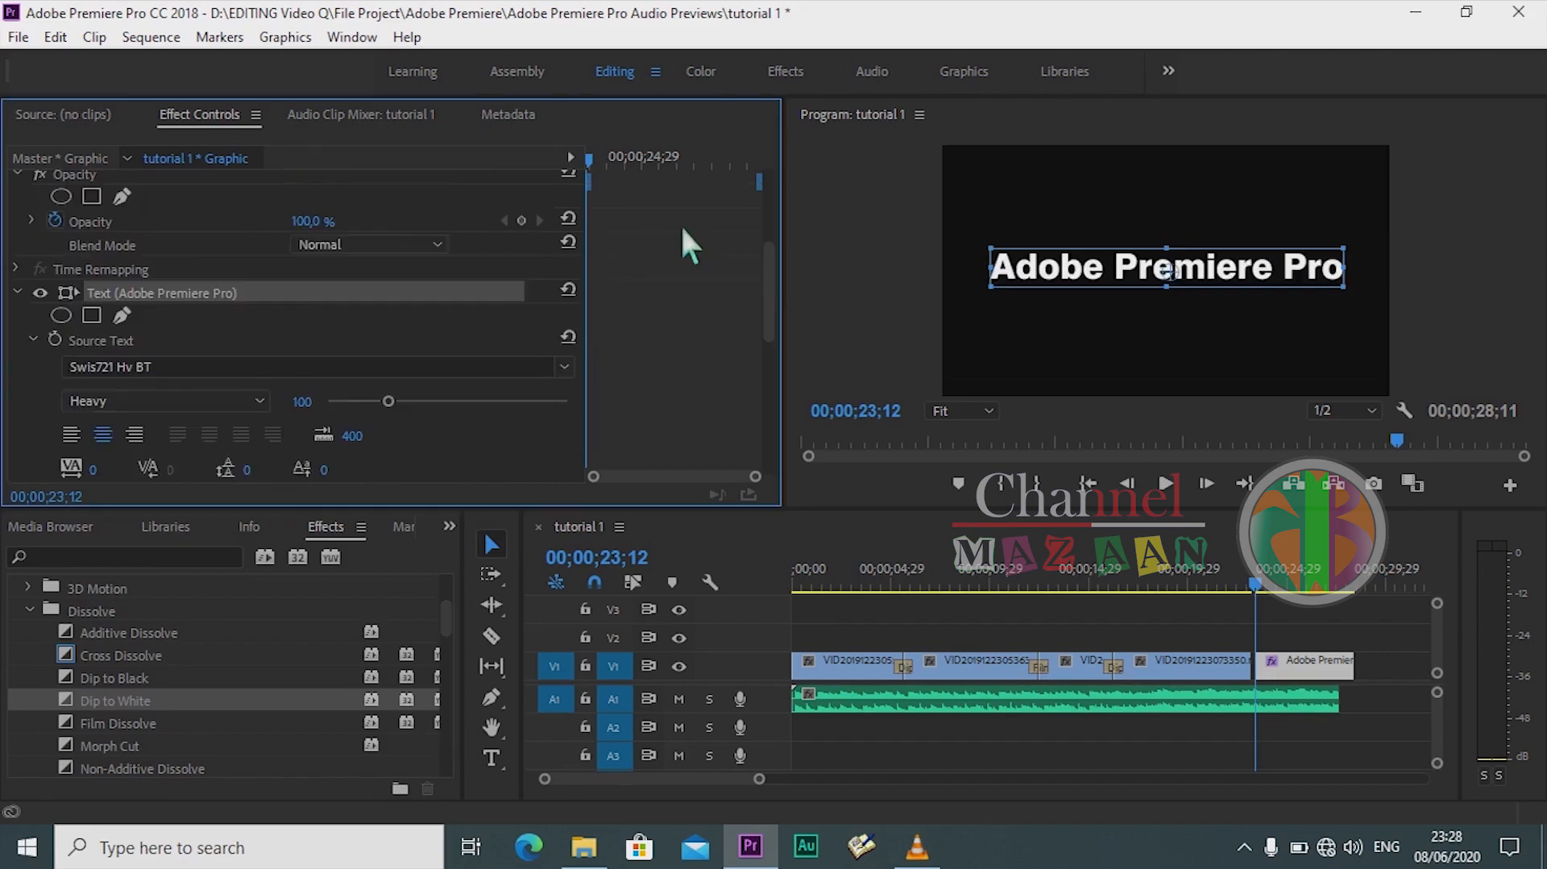
# Step: Set the title text's fill colour to yellow, hex FFC600
pyautogui.scroll(-3, 683, 229)
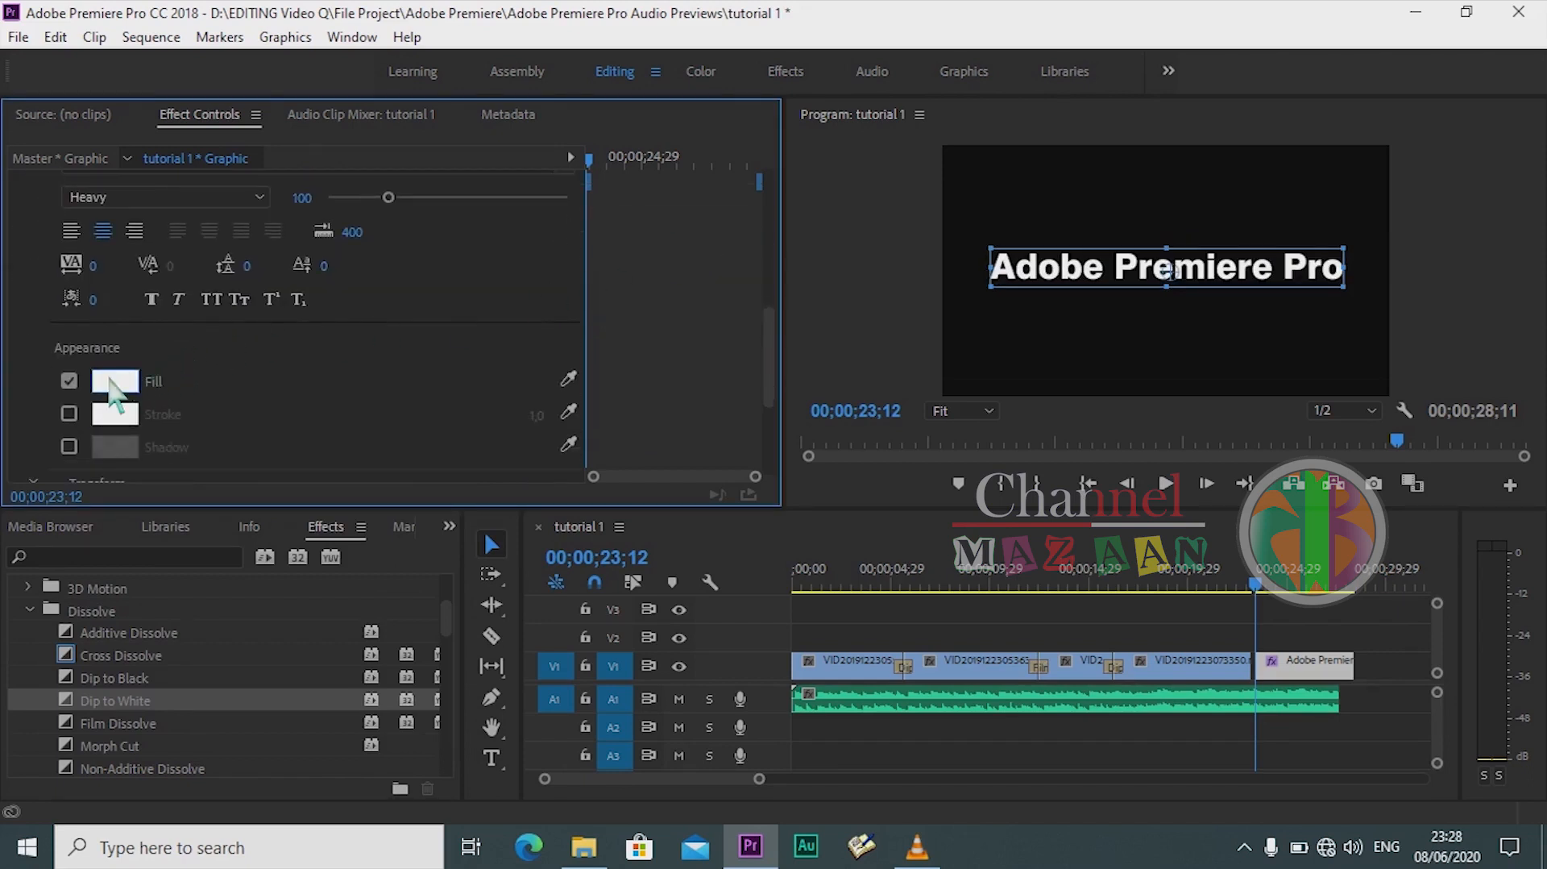
pyautogui.click(113, 384)
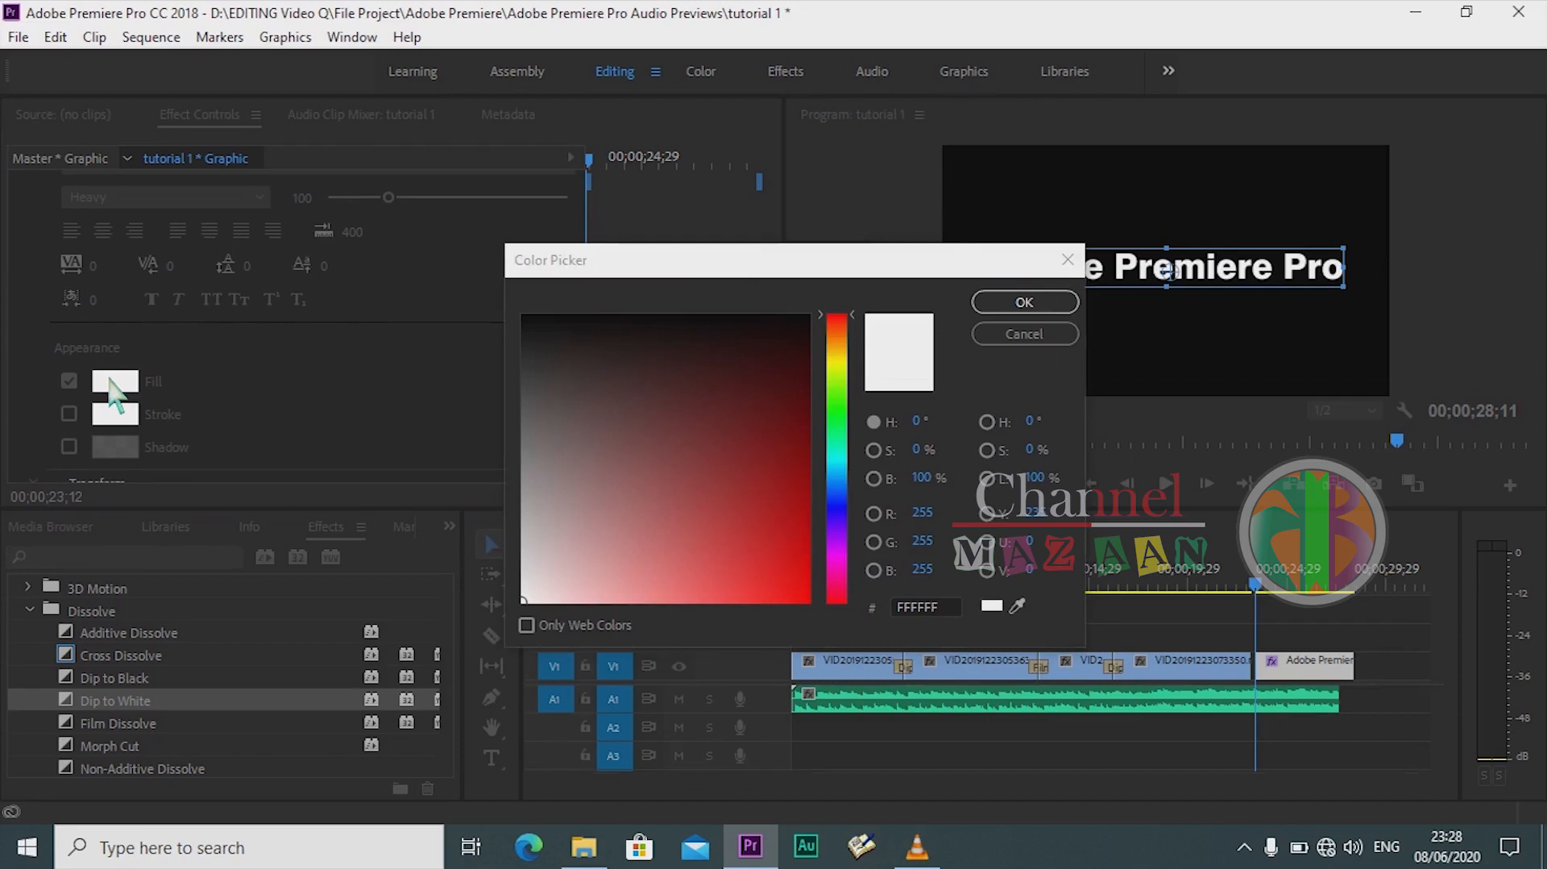
pyautogui.moveTo(657, 352)
pyautogui.mouseDown()
pyautogui.moveTo(770, 491)
pyautogui.moveTo(789, 563)
pyautogui.mouseUp()
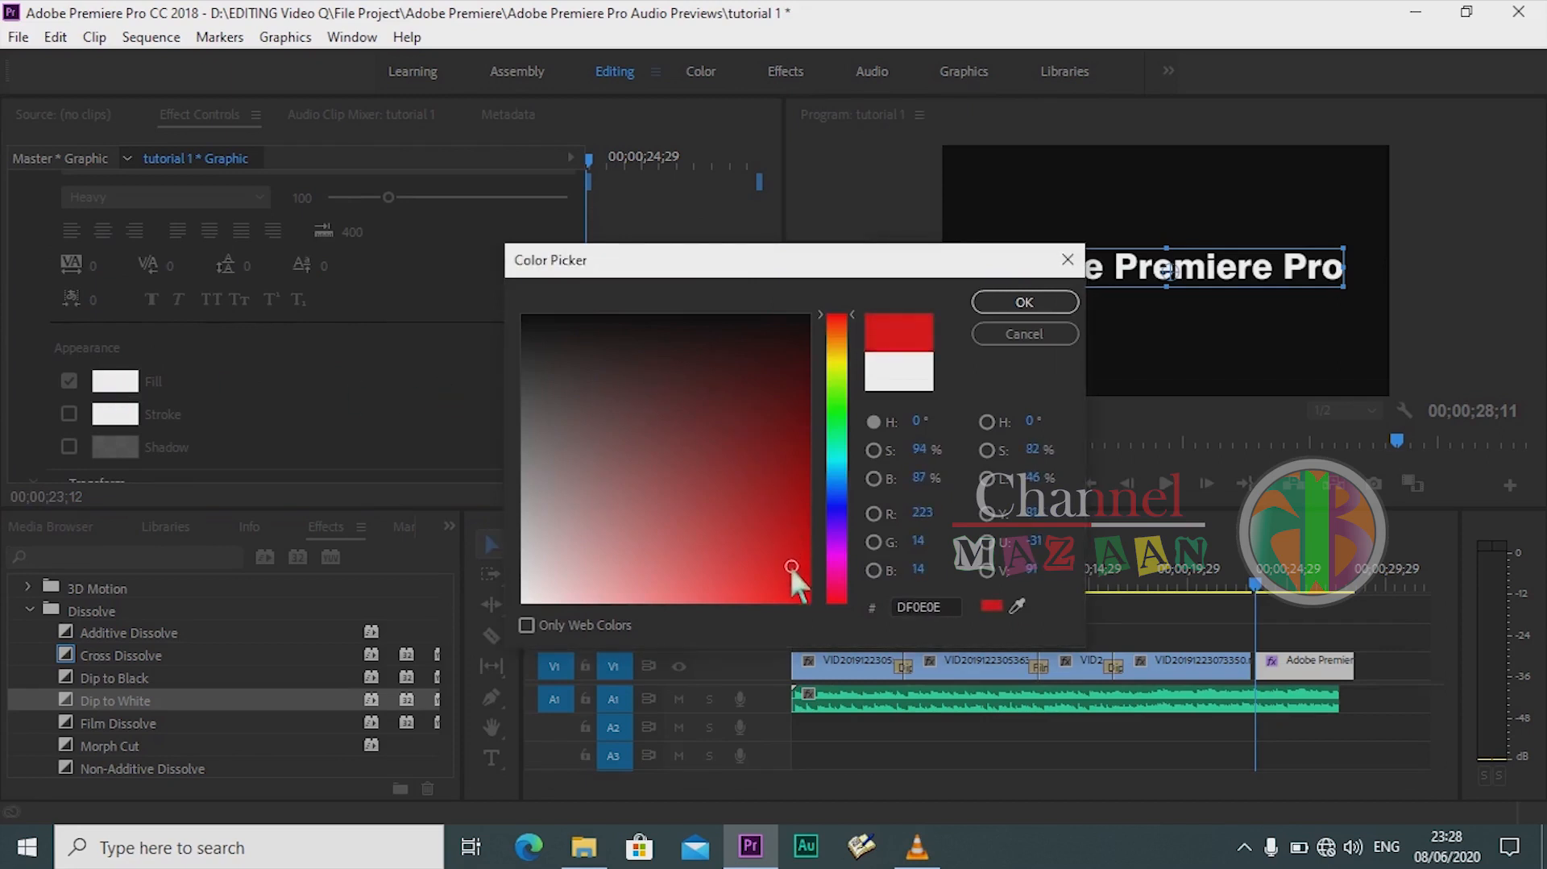
pyautogui.moveTo(838, 328); pyautogui.dragTo(839, 357)
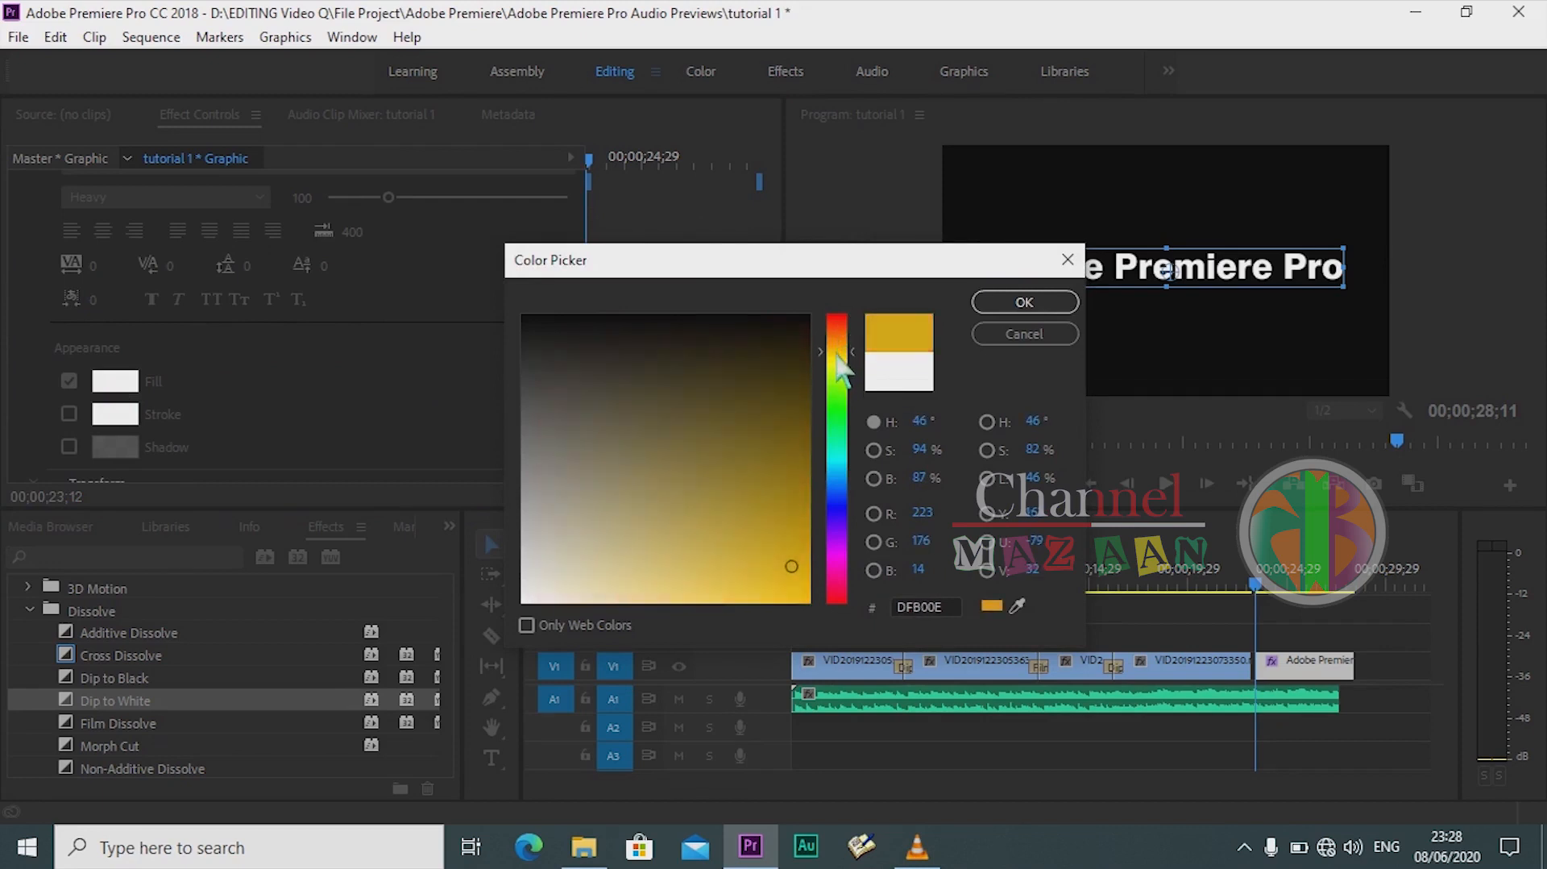
pyautogui.moveTo(791, 565); pyautogui.dragTo(813, 607)
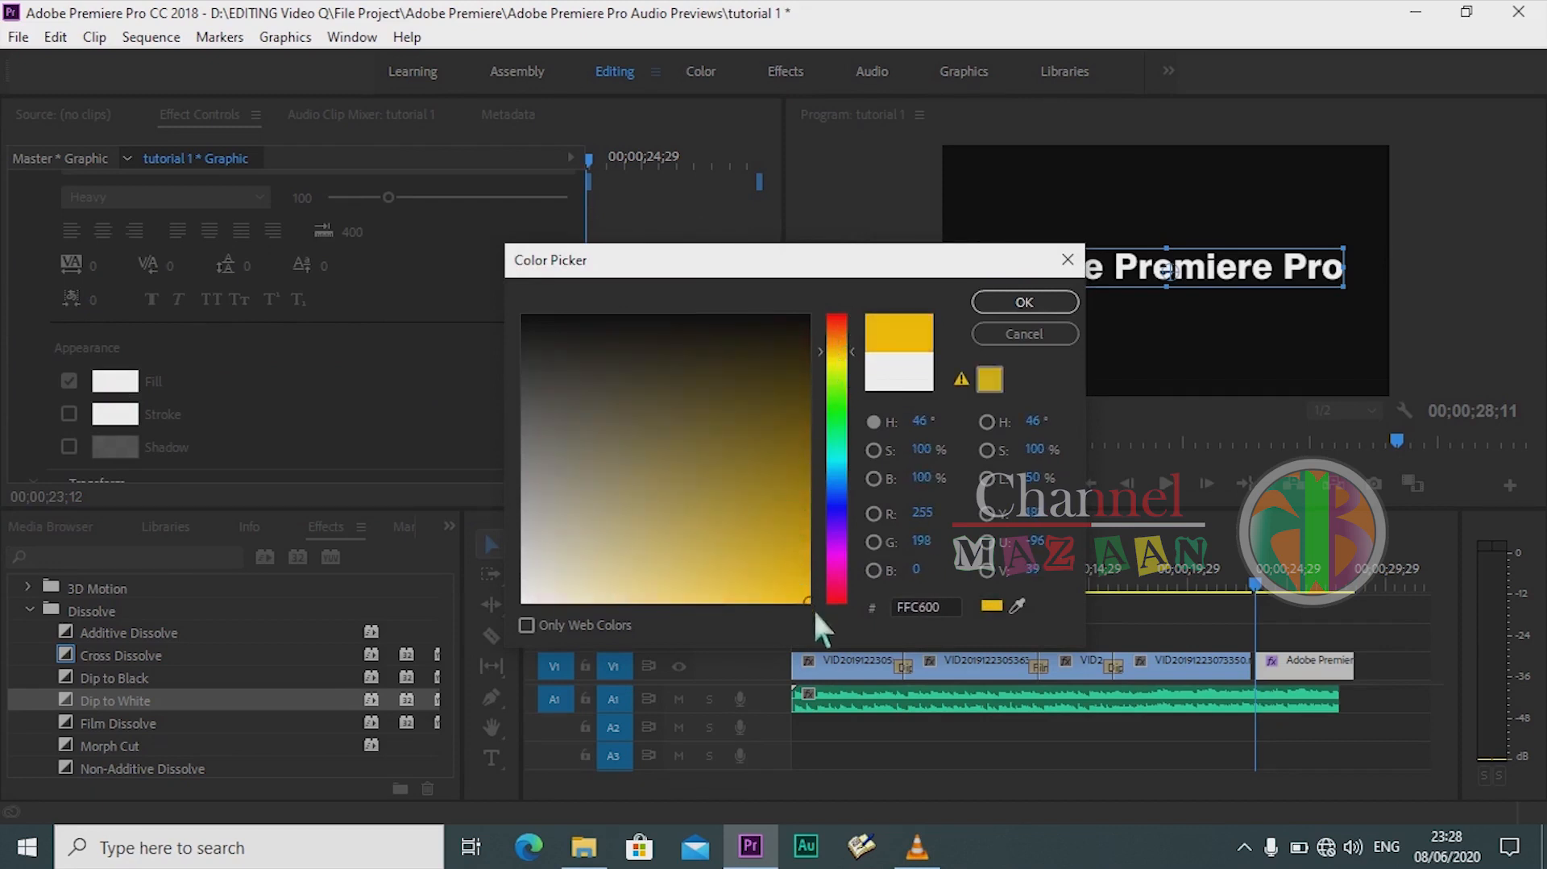
pyautogui.click(1022, 300)
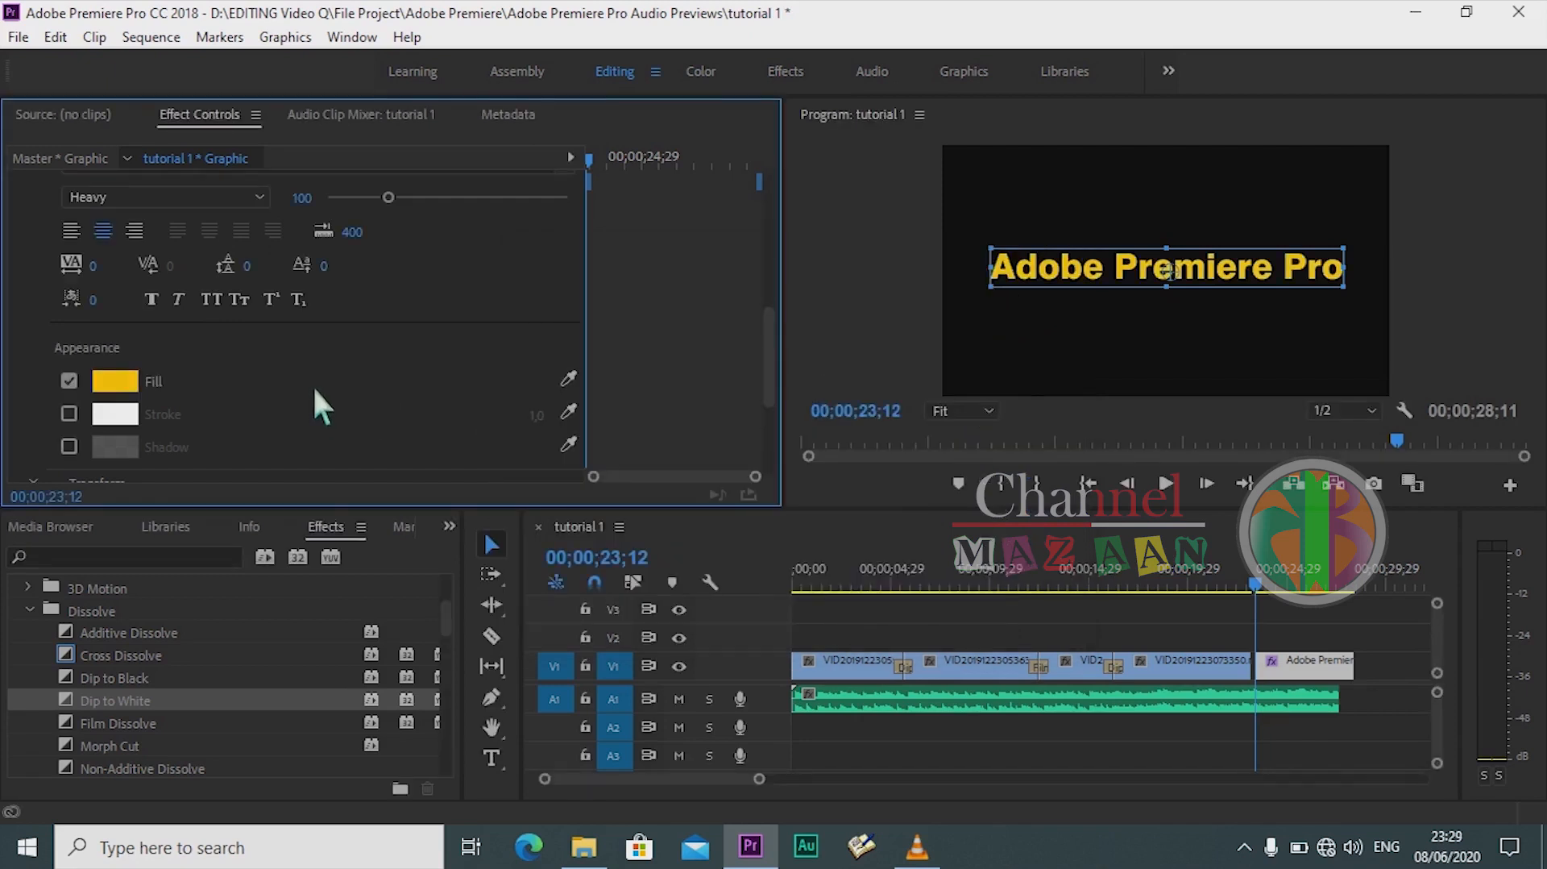
# Step: Give the title text a white stroke with a width of 7,0 and enable its shadow
pyautogui.click(67, 411)
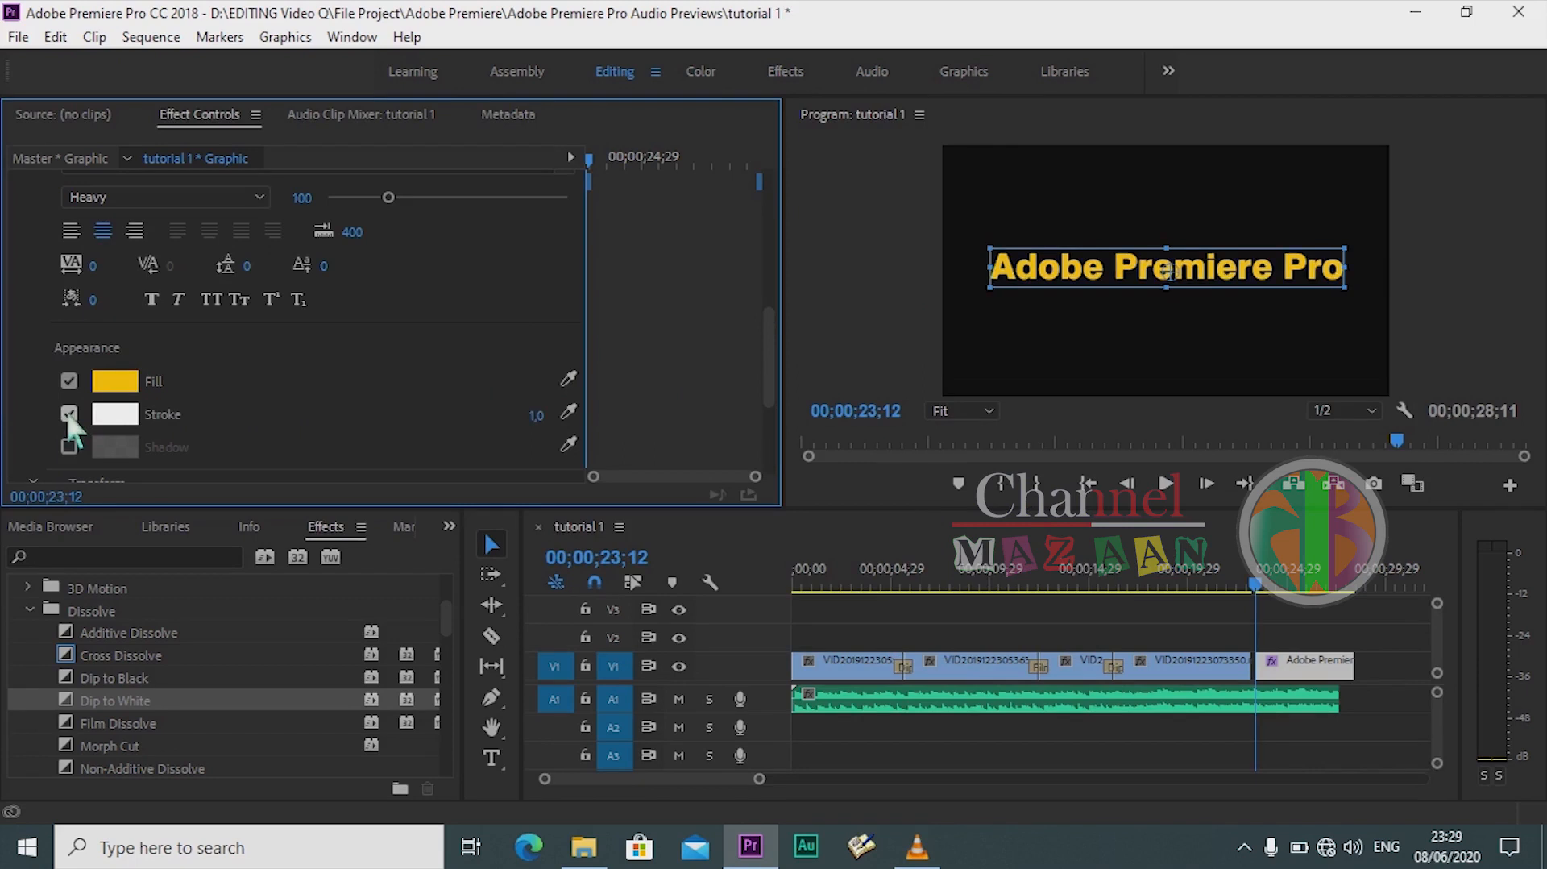
pyautogui.click(115, 414)
pyautogui.moveTo(632, 393); pyautogui.dragTo(515, 632)
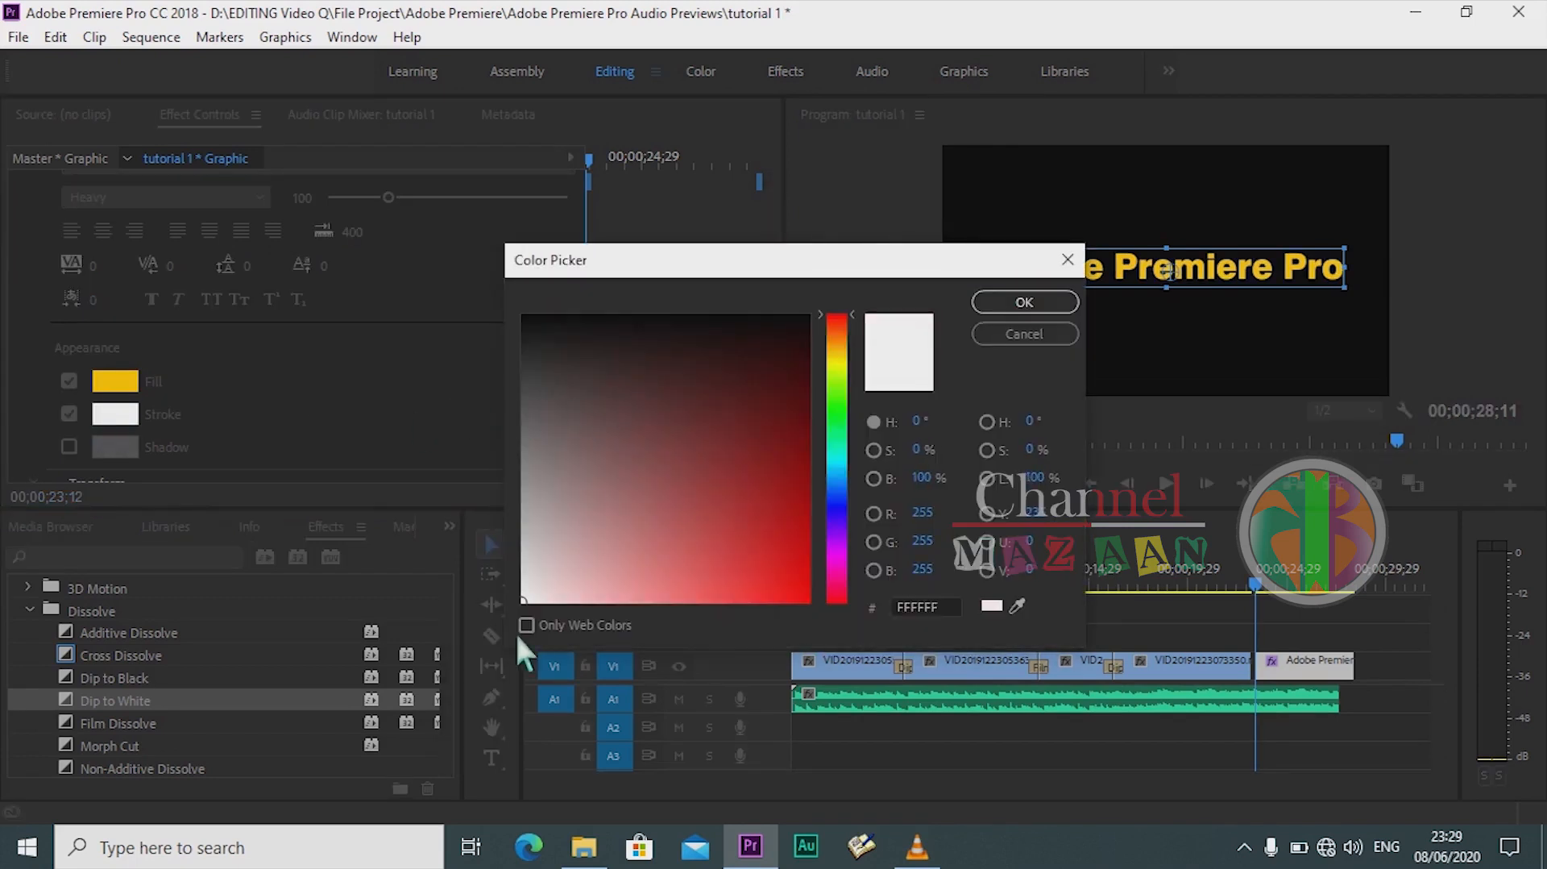
pyautogui.click(993, 304)
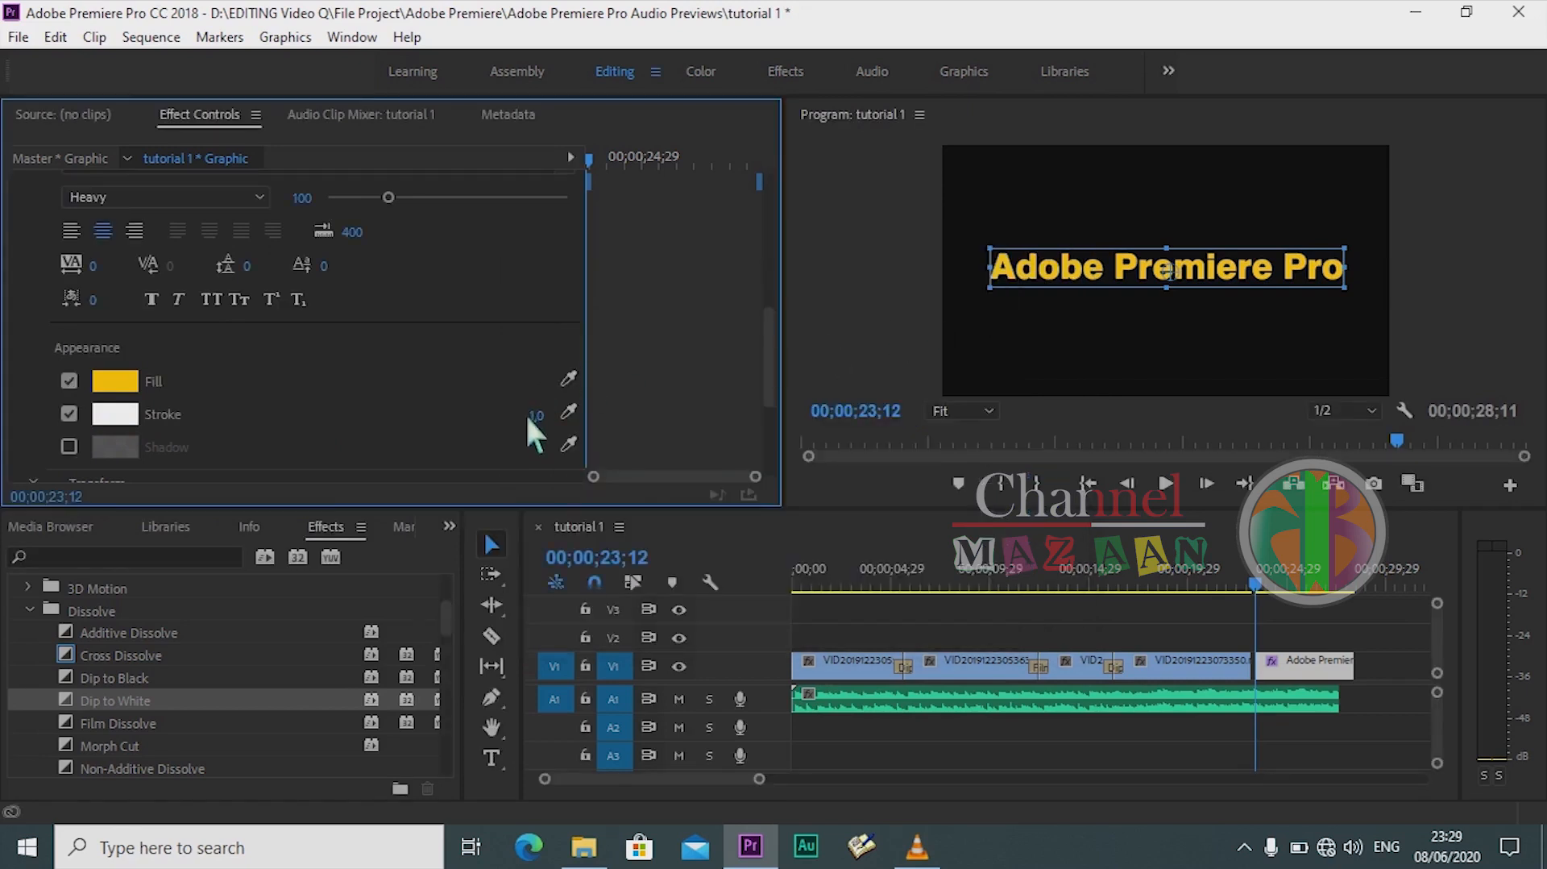
pyautogui.moveTo(530, 414)
pyautogui.mouseDown()
pyautogui.moveTo(545, 438)
pyautogui.moveTo(537, 418)
pyautogui.mouseUp()
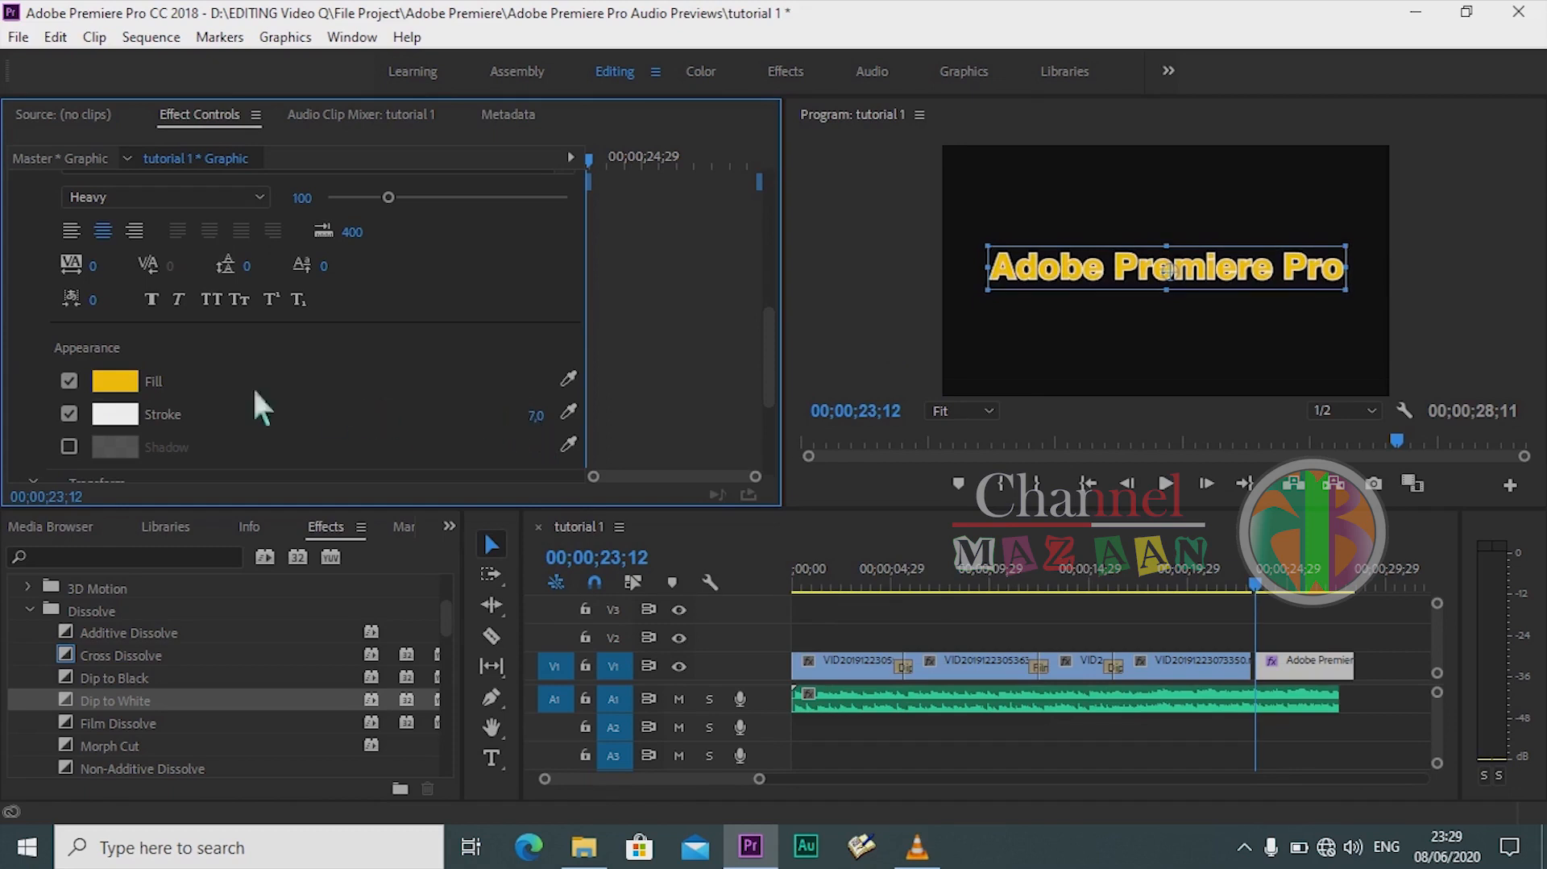
pyautogui.click(63, 452)
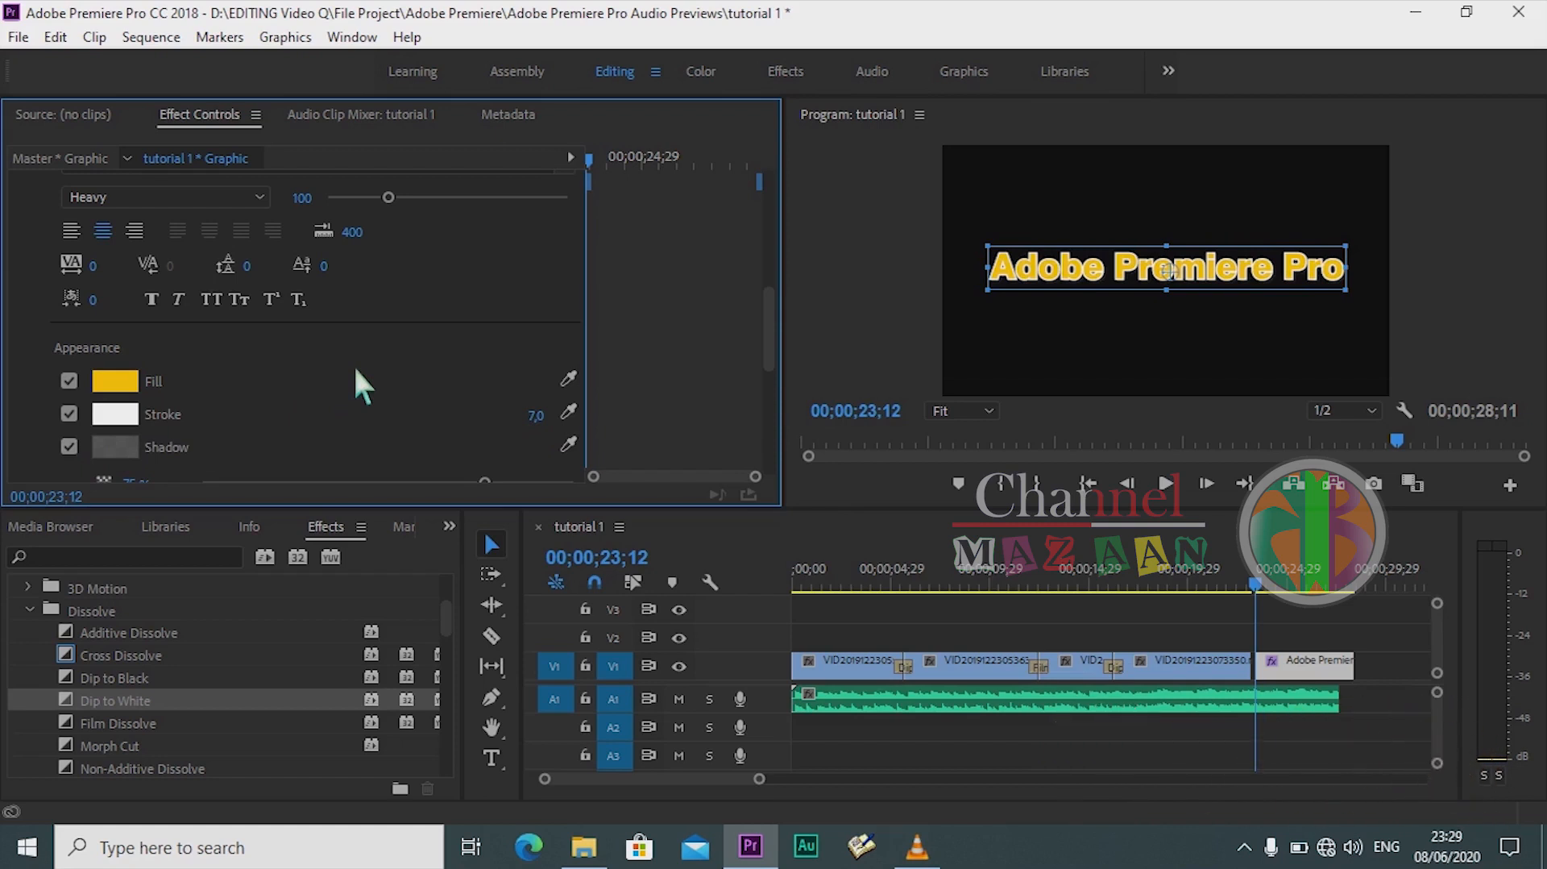
# Step: Set the title text's position to 666,9 and 377,3 and its scale to 86
pyautogui.scroll(-5, 674, 323)
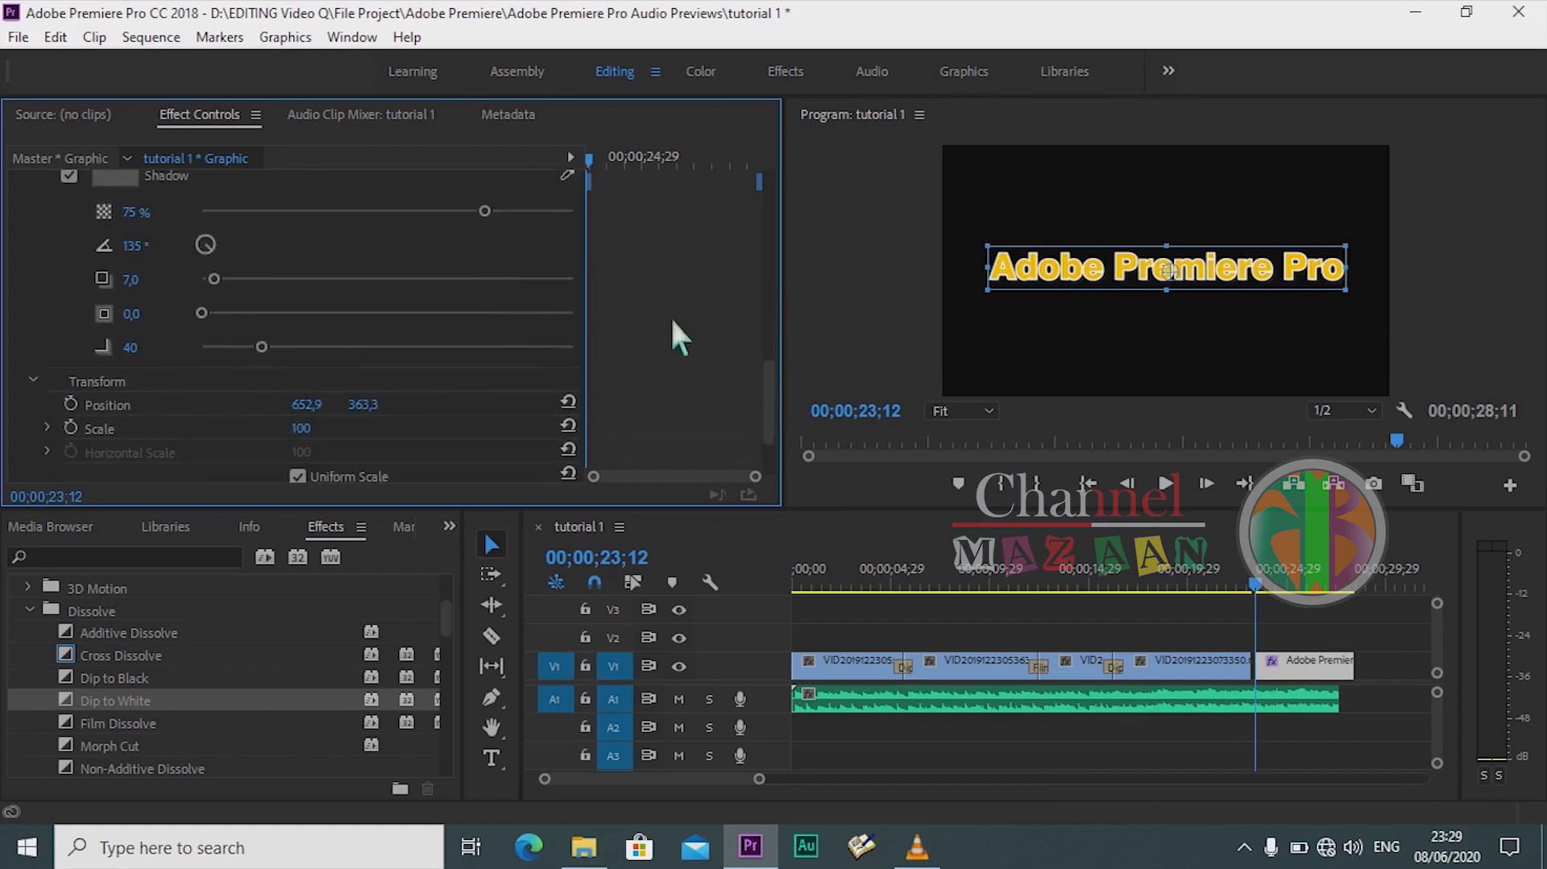
pyautogui.scroll(-2, 673, 320)
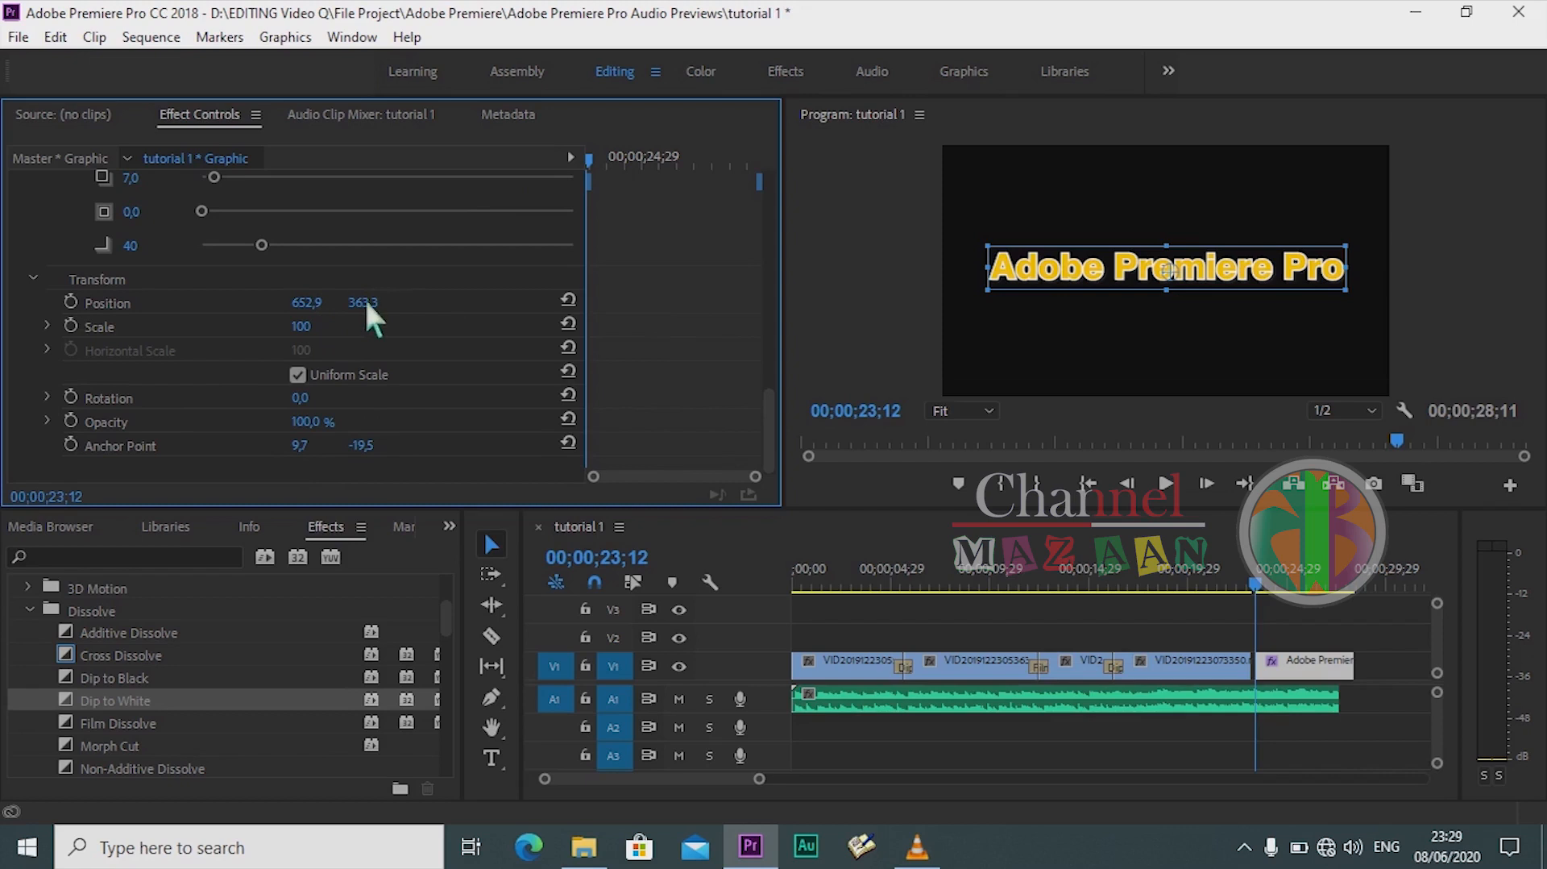
pyautogui.moveTo(292, 300); pyautogui.dragTo(320, 316)
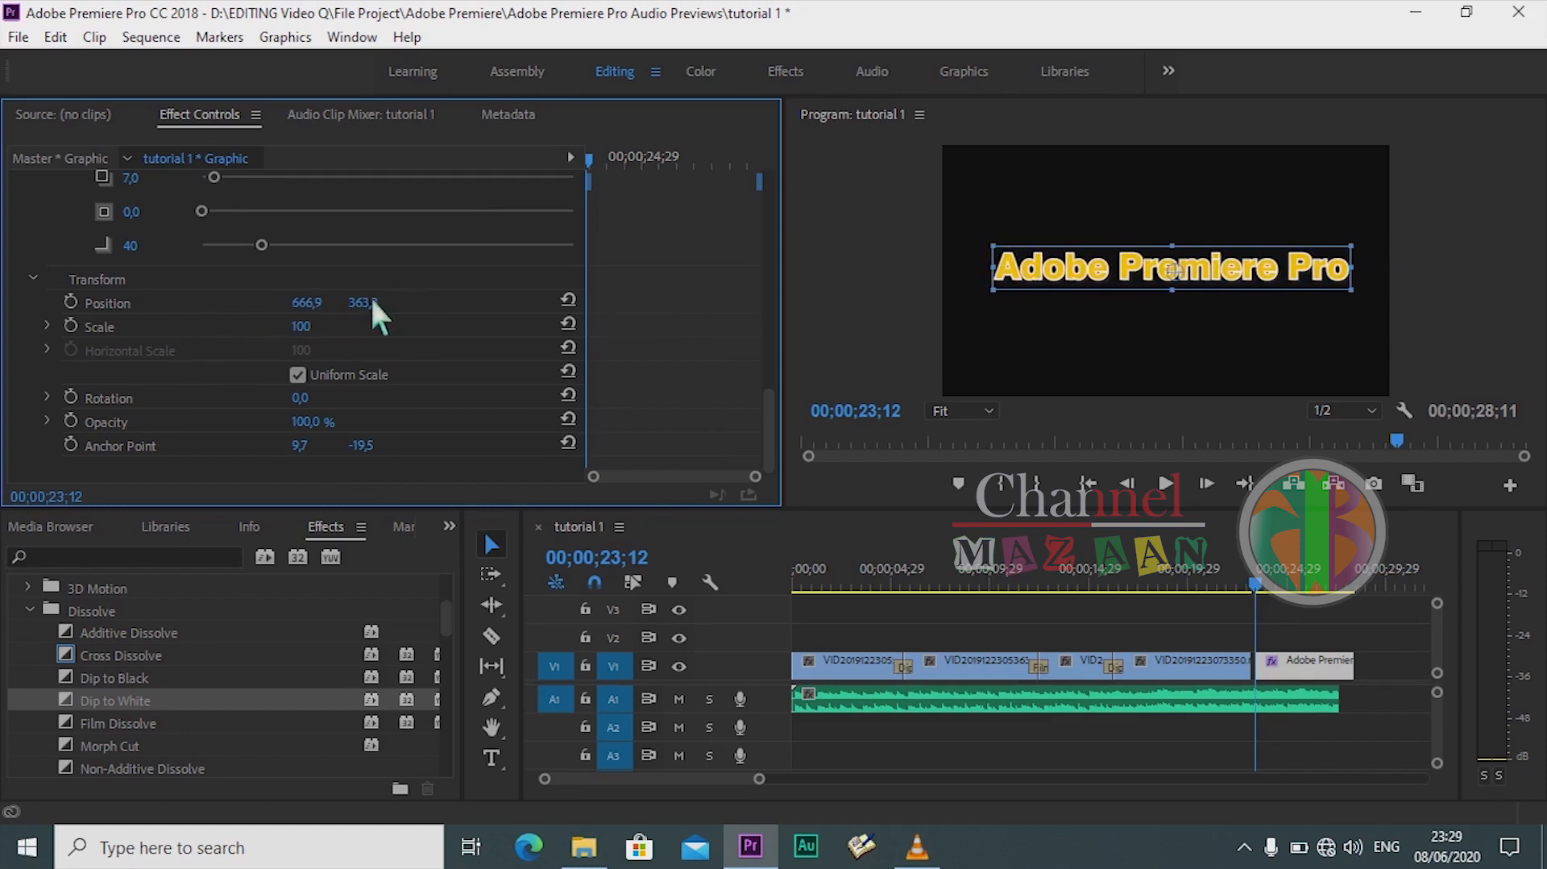
pyautogui.moveTo(413, 302); pyautogui.dragTo(285, 322)
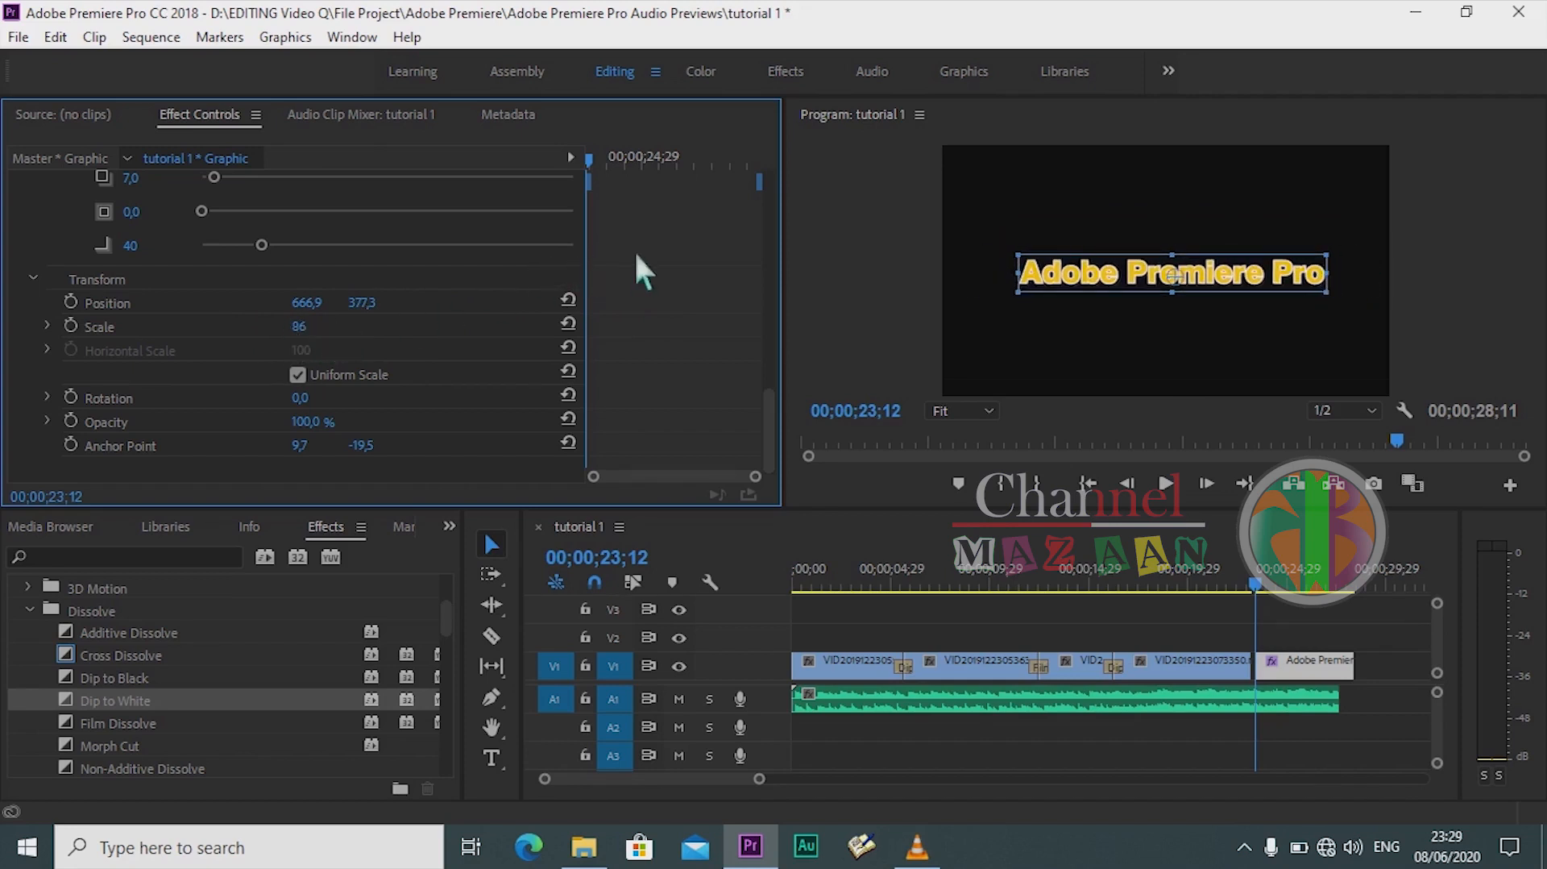
# Step: Try rotating the title text to -4,0° and undo the rotation
pyautogui.moveTo(314, 397)
pyautogui.mouseDown()
pyautogui.moveTo(337, 396)
pyautogui.moveTo(300, 407)
pyautogui.mouseUp()
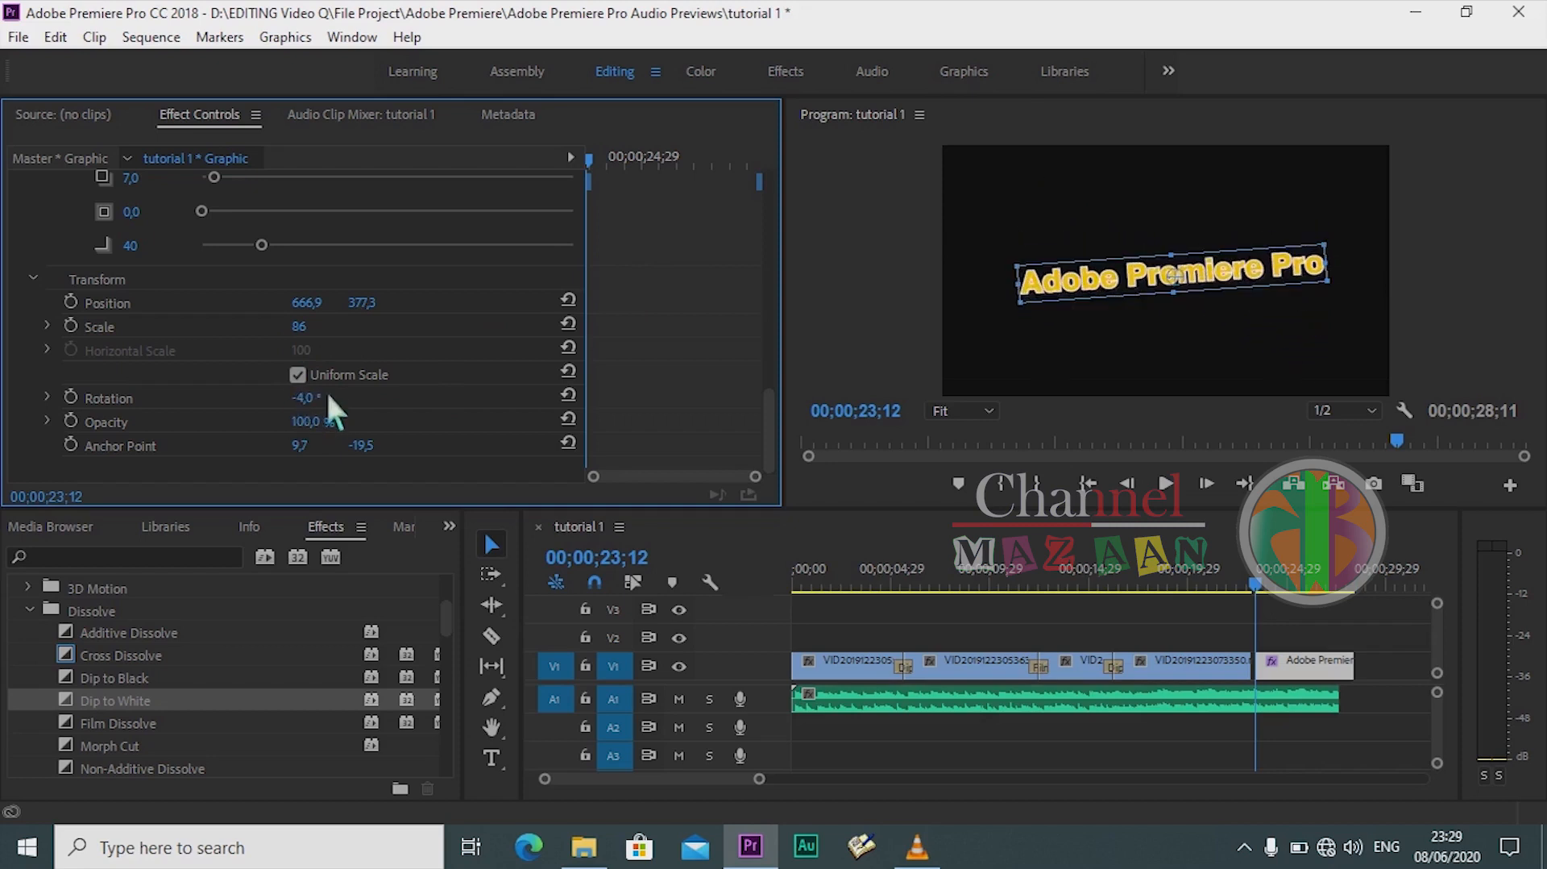
pyautogui.hotkey('ctrl', 'z')
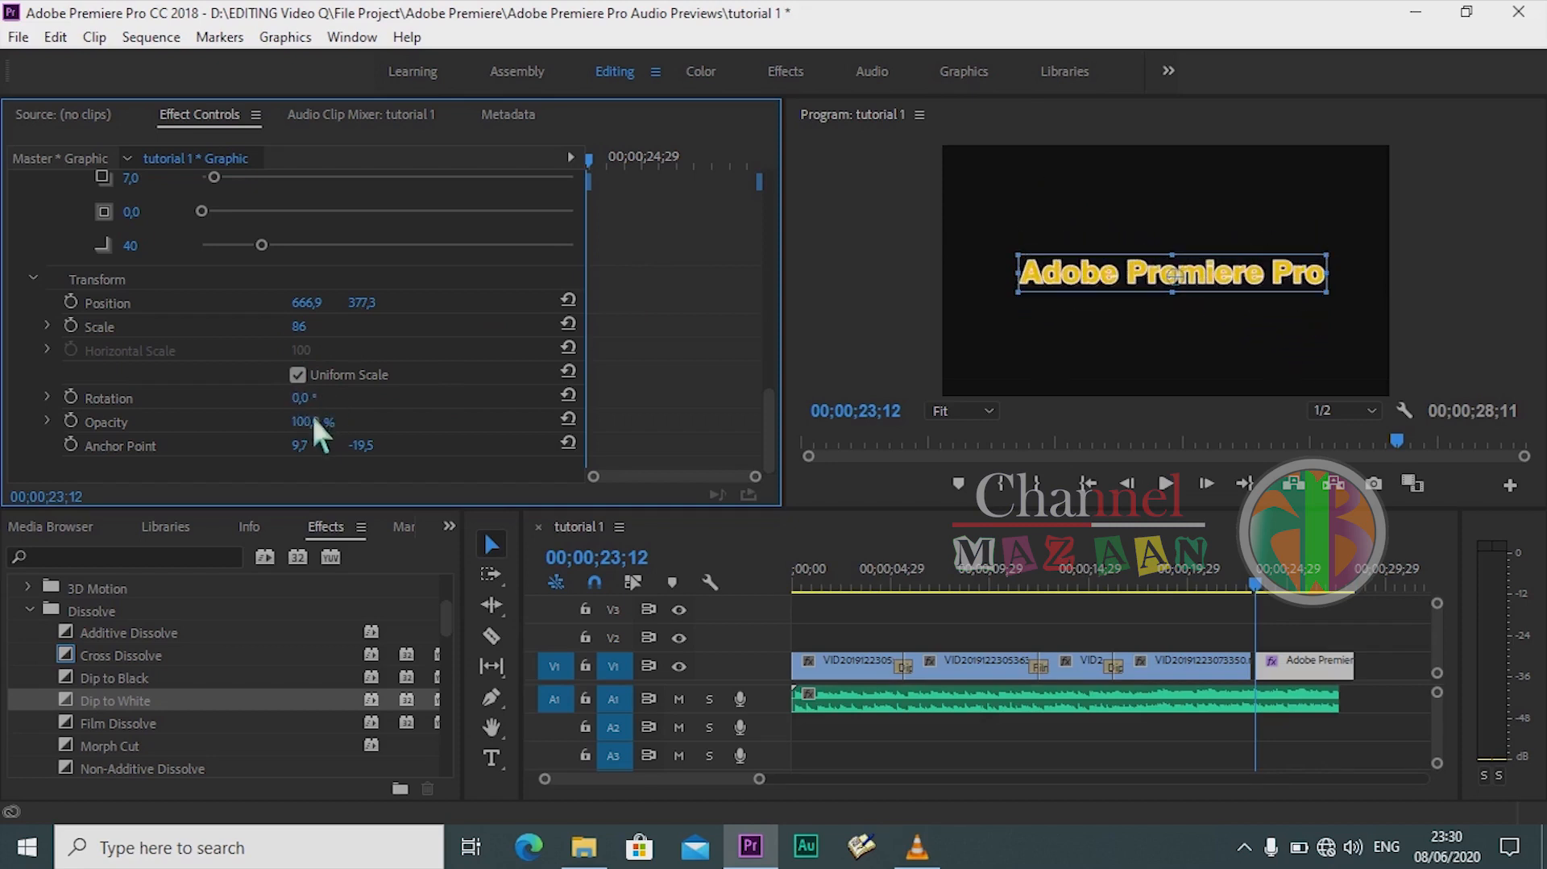
pyautogui.moveTo(392, 419); pyautogui.dragTo(476, 431)
# Step: Delete the title graphic from V1 and create a legacy title named Title 01 with the default 1280 × 720 settings
pyautogui.click(1308, 678)
pyautogui.press('Delete')
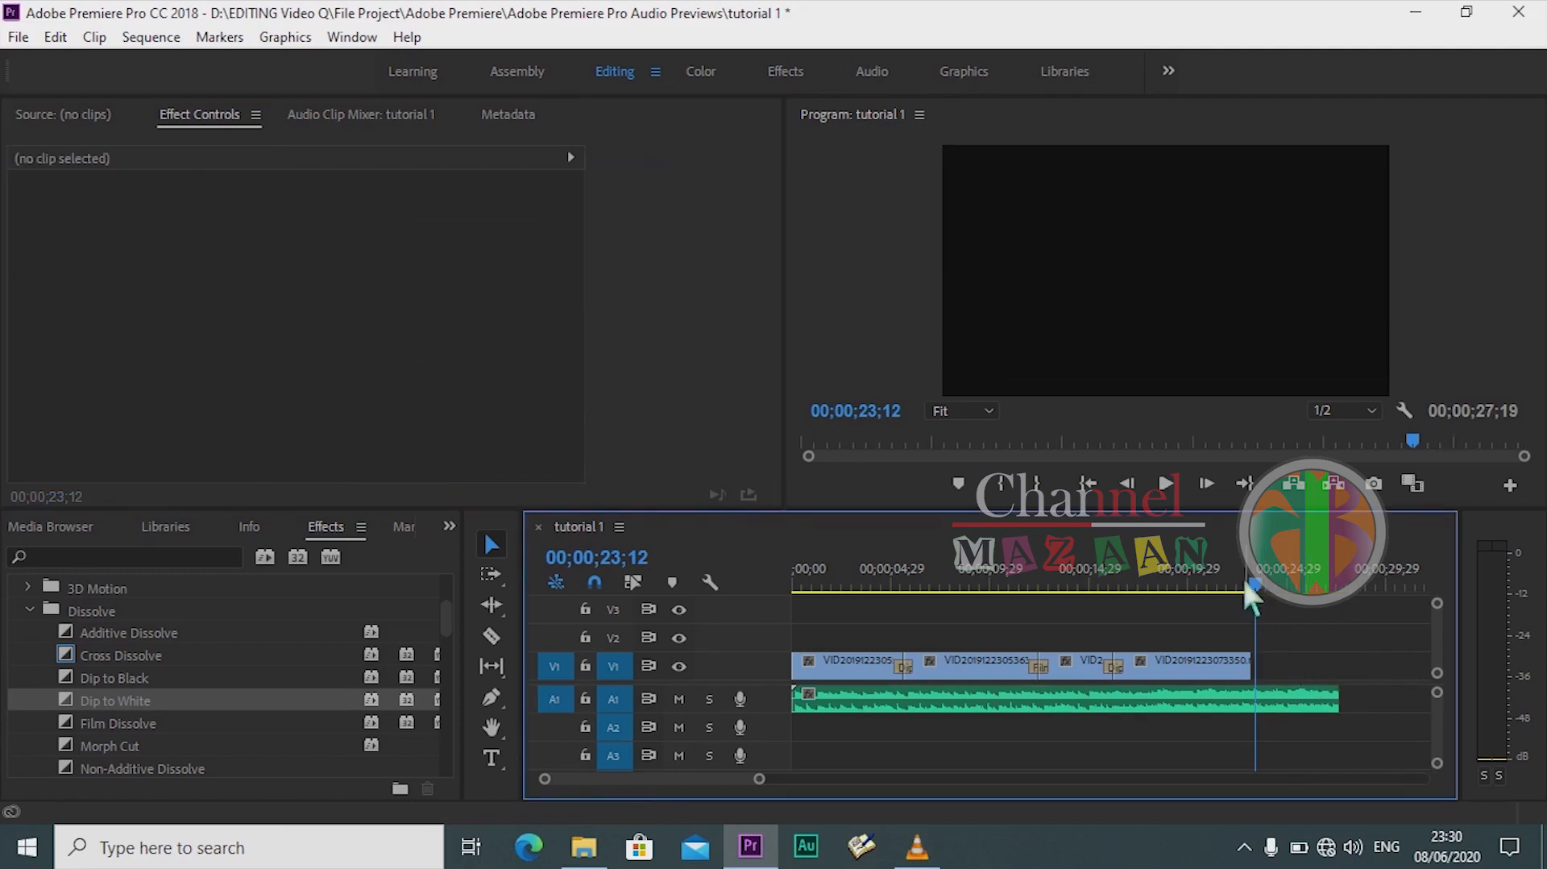
pyautogui.click(17, 37)
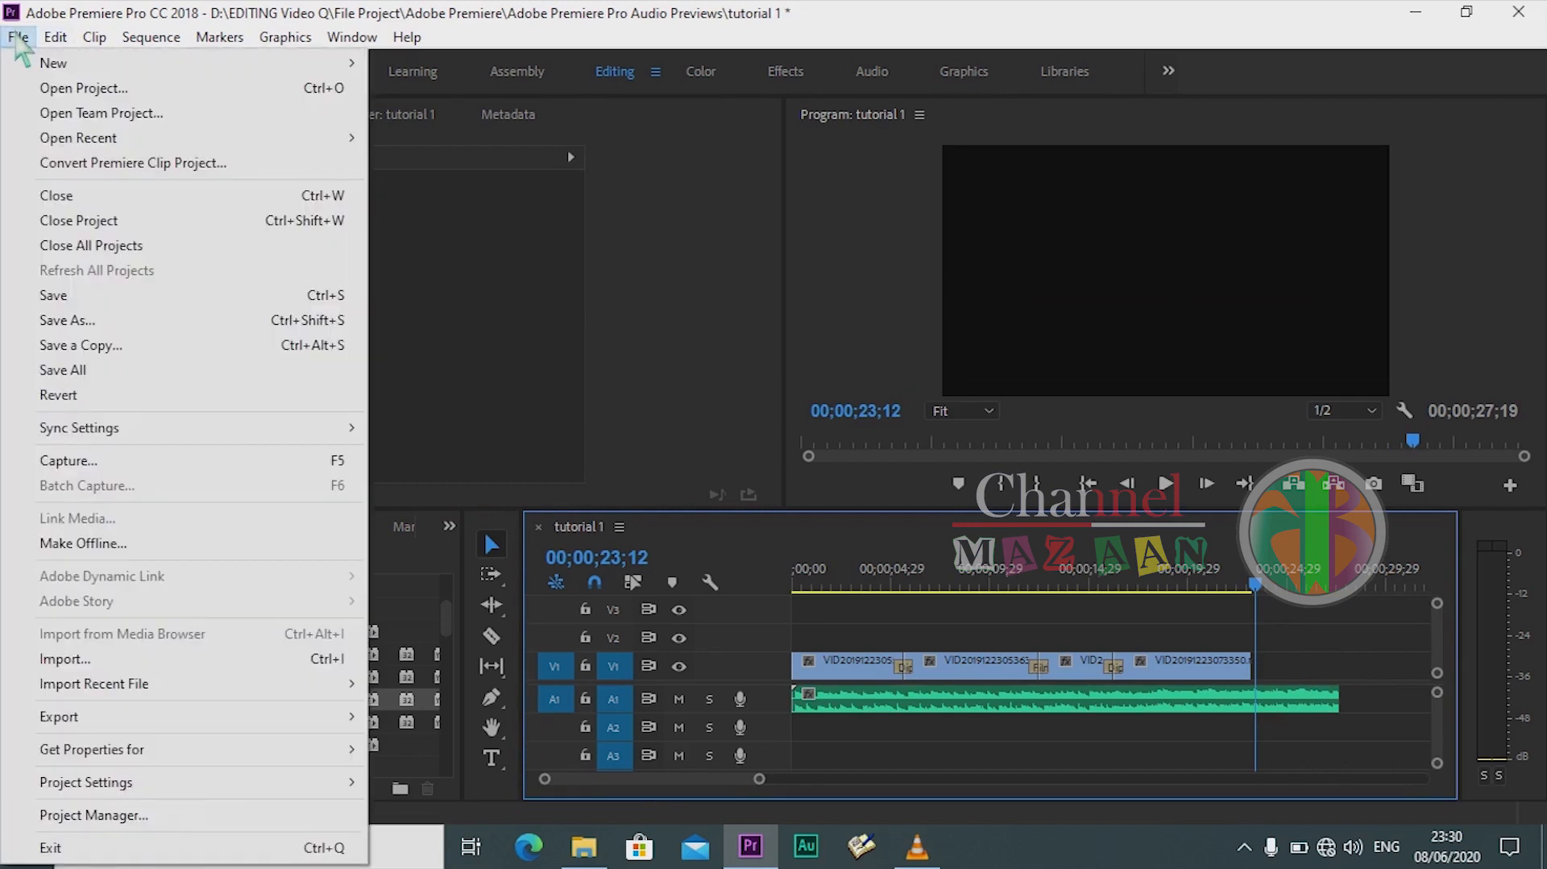
pyautogui.moveTo(230, 63)
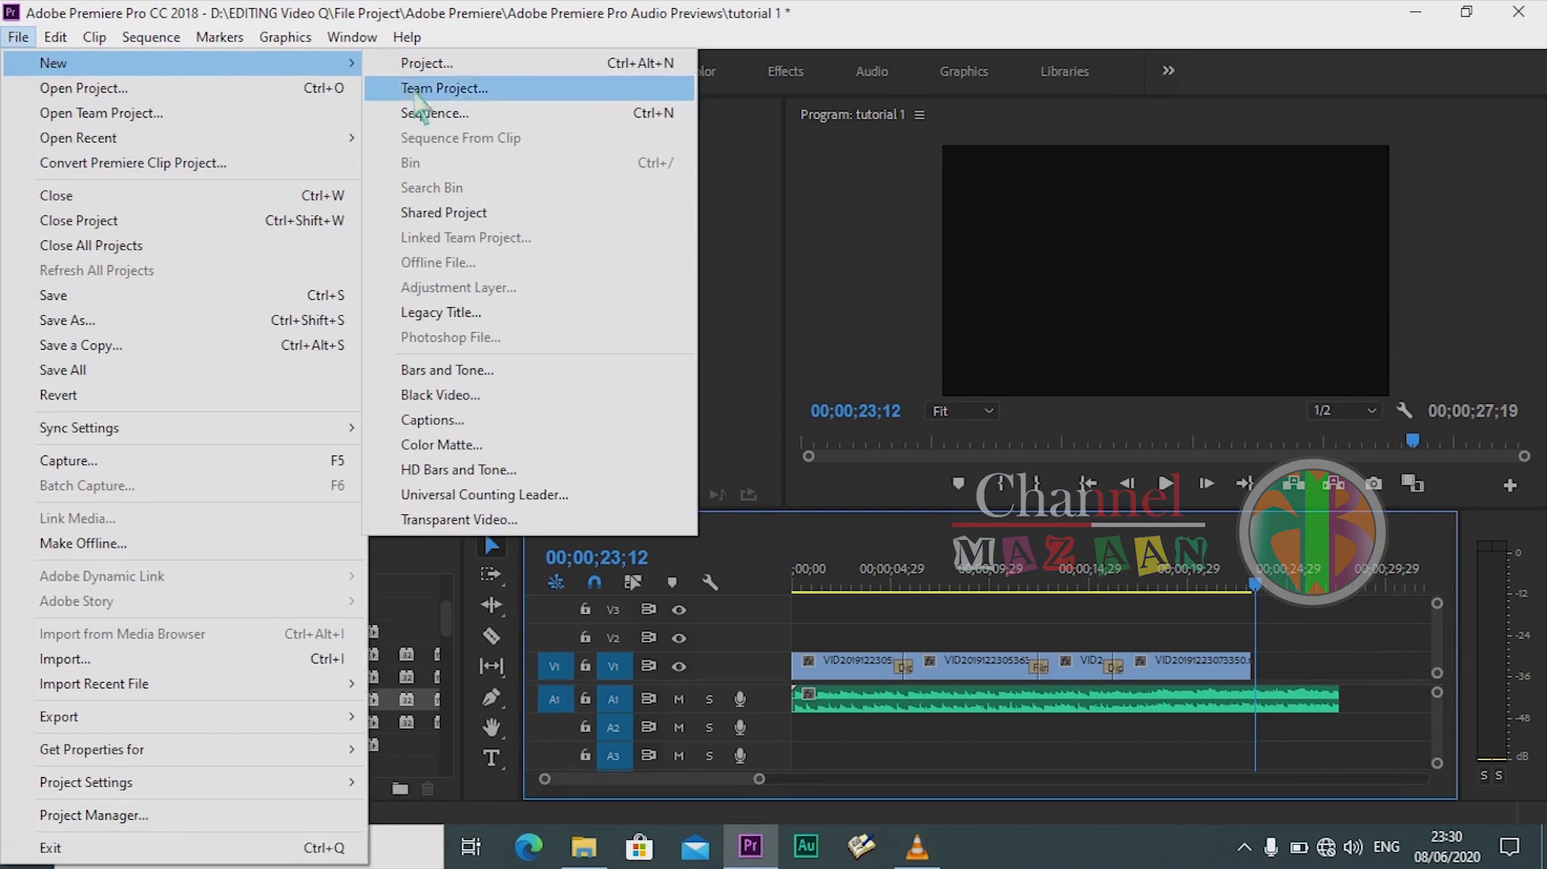
pyautogui.click(459, 316)
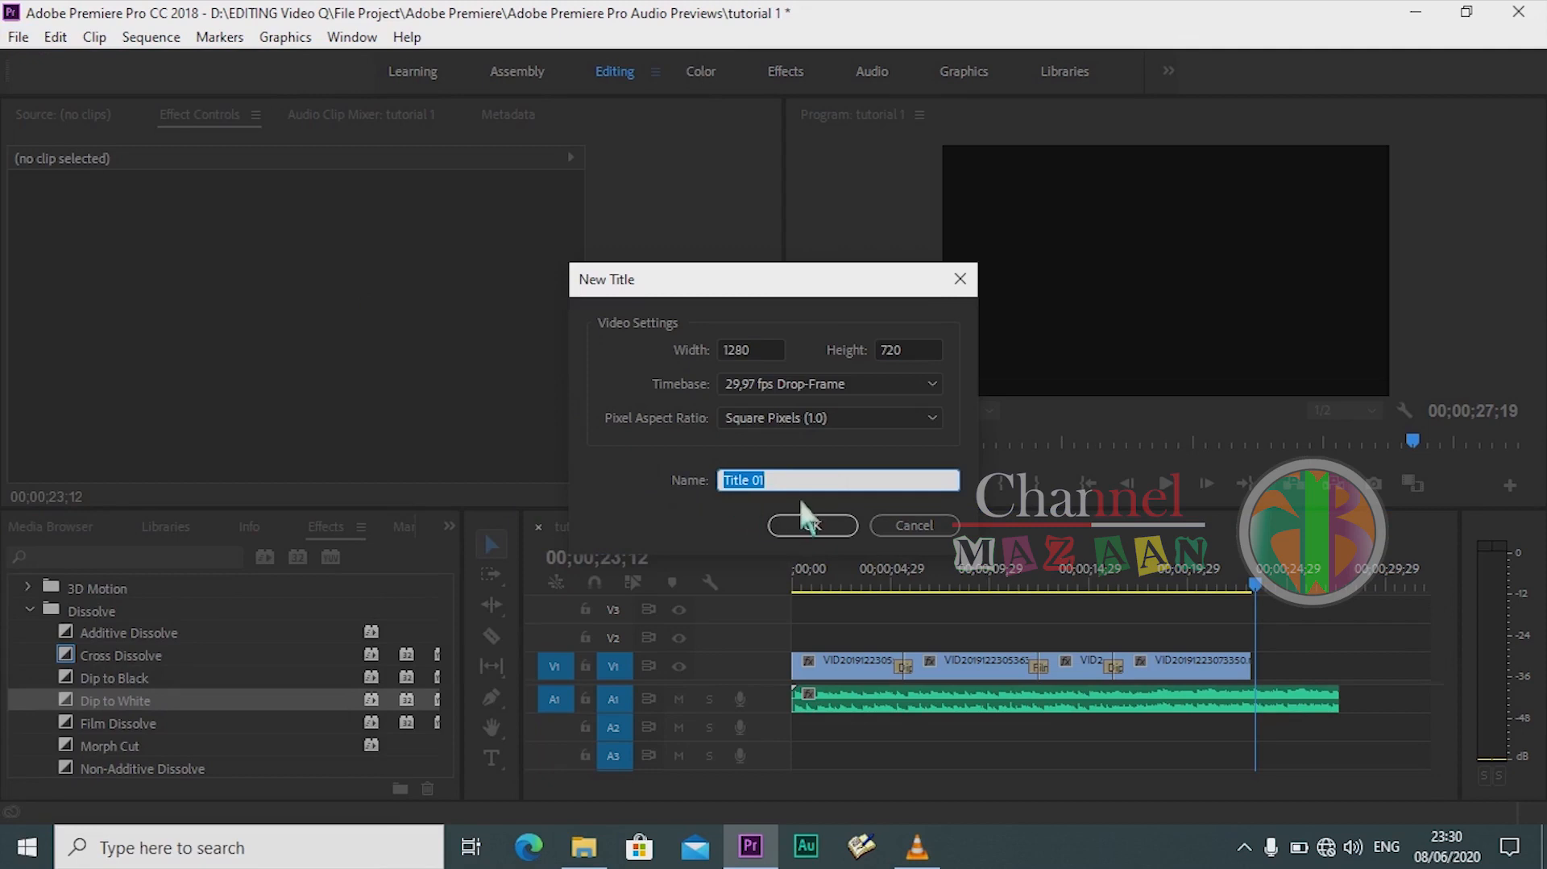
pyautogui.click(810, 524)
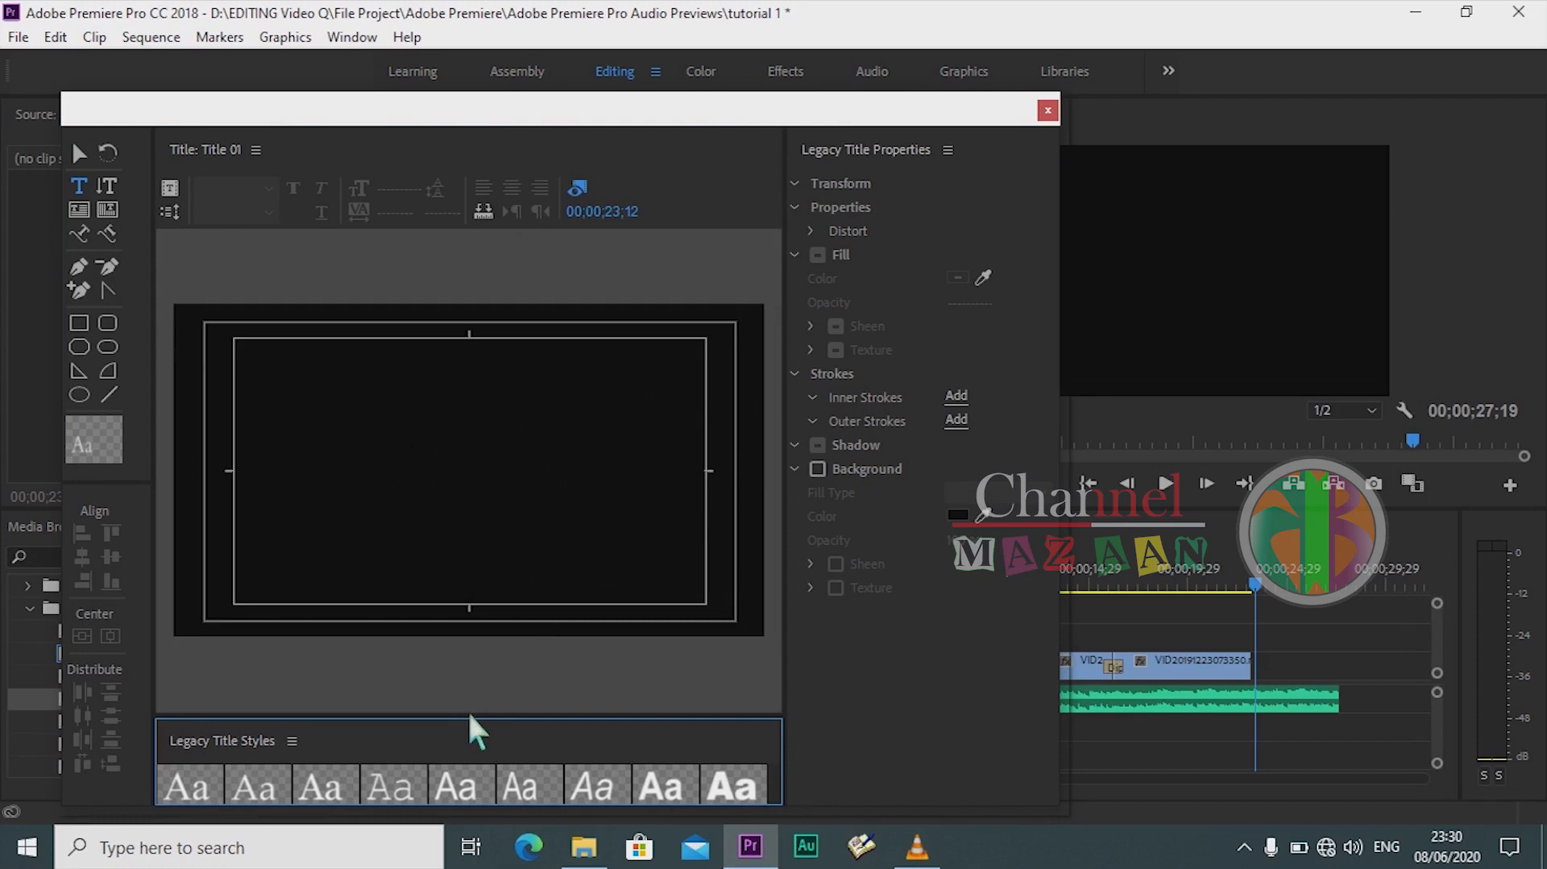
# Step: Choose the blue gradient legacy title style in Arial Black and add the text "Adobe Premiere Pro" in the upper part of the frame
pyautogui.moveTo(470, 715); pyautogui.dragTo(483, 552)
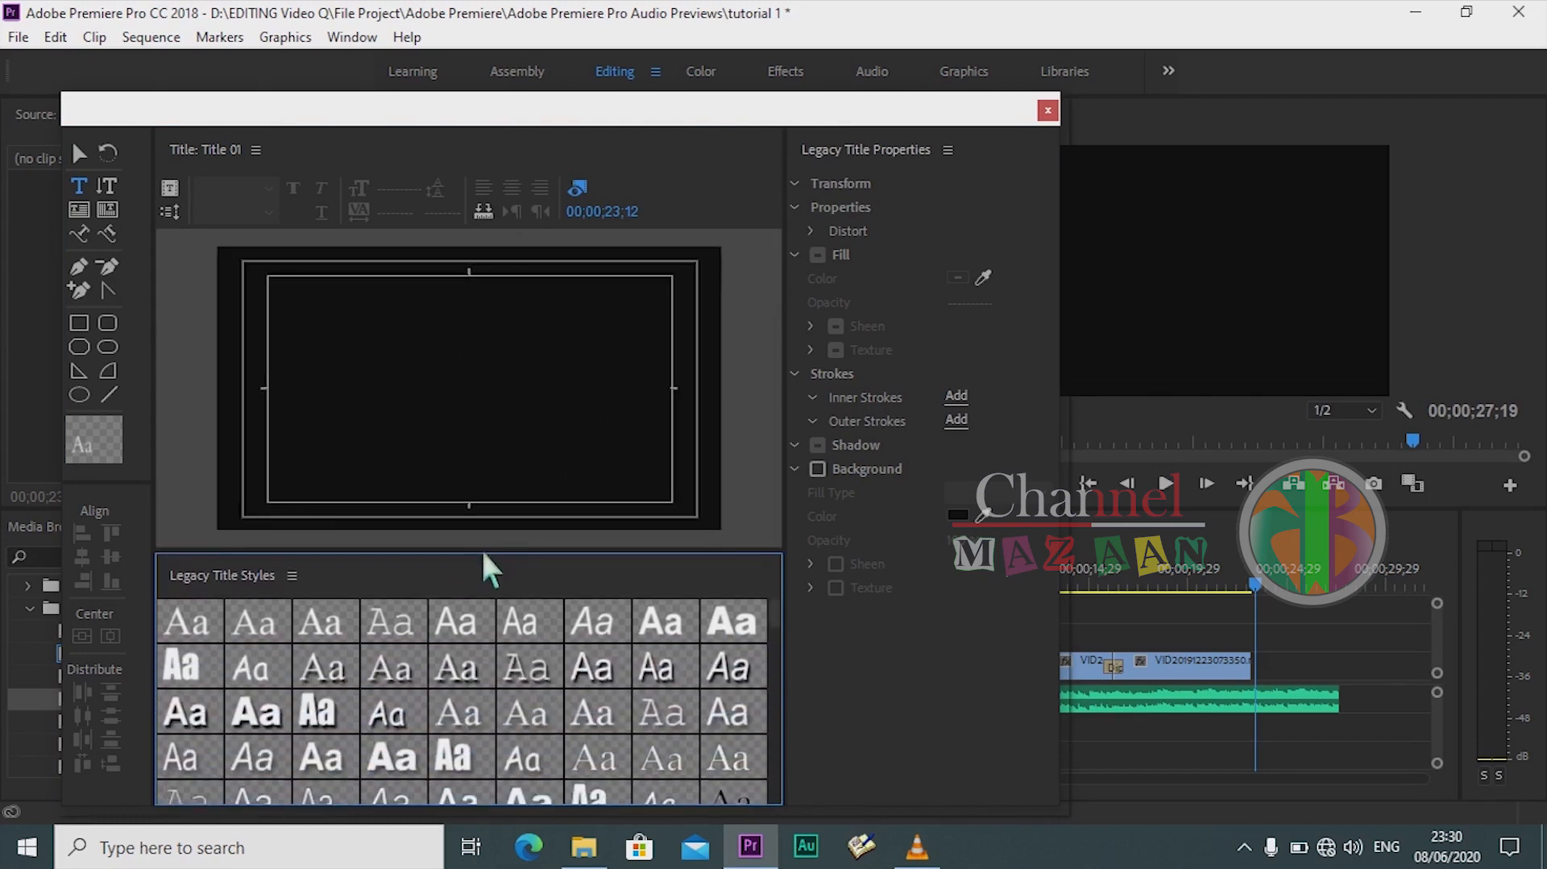
pyautogui.scroll(-1, 480, 664)
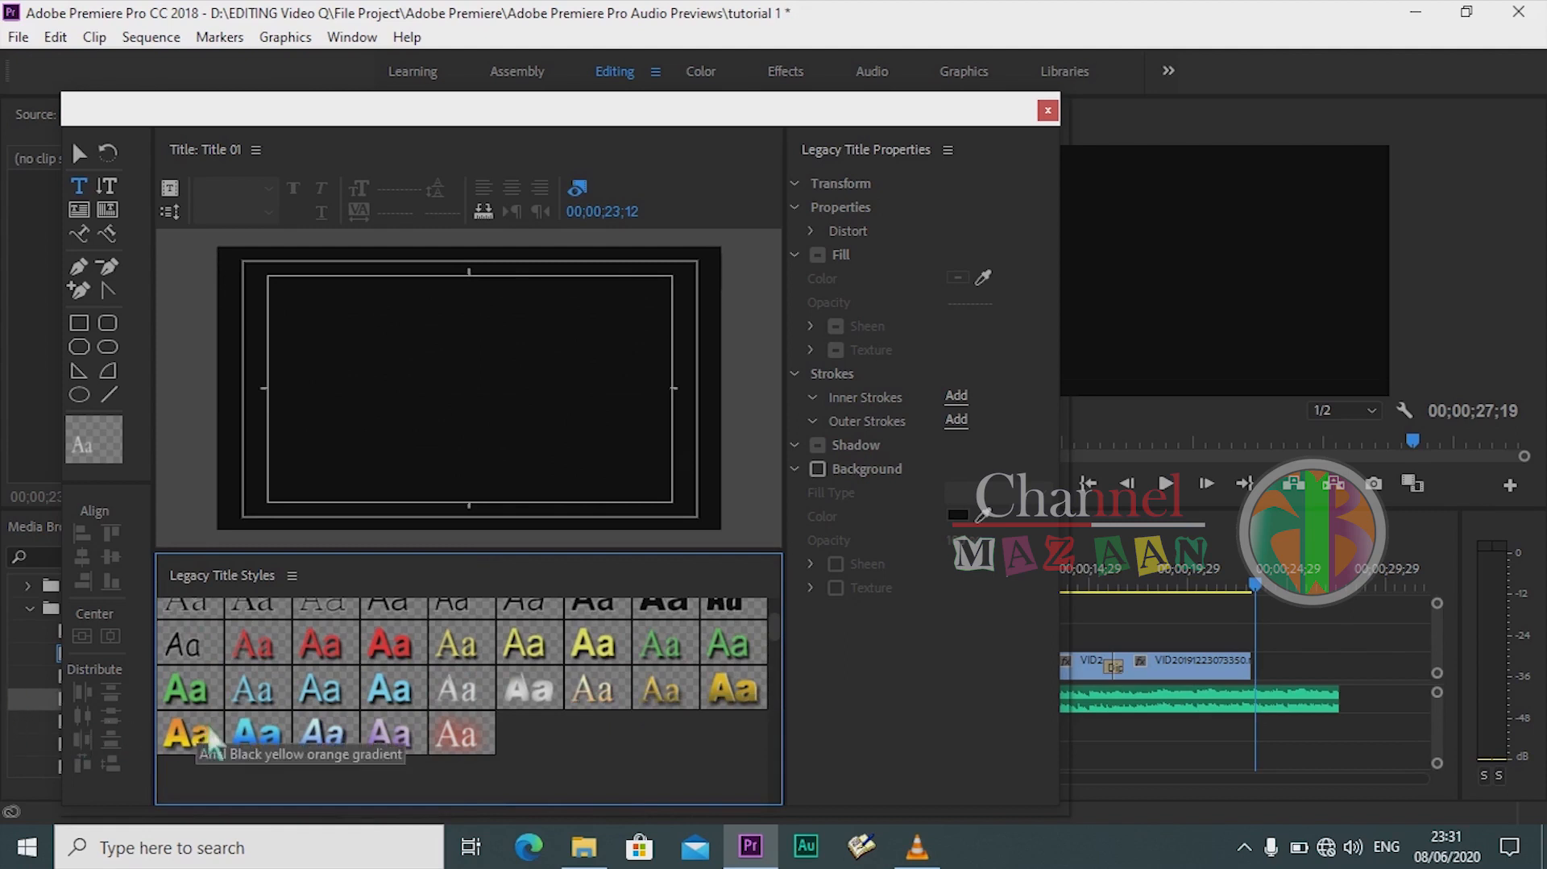
pyautogui.click(269, 746)
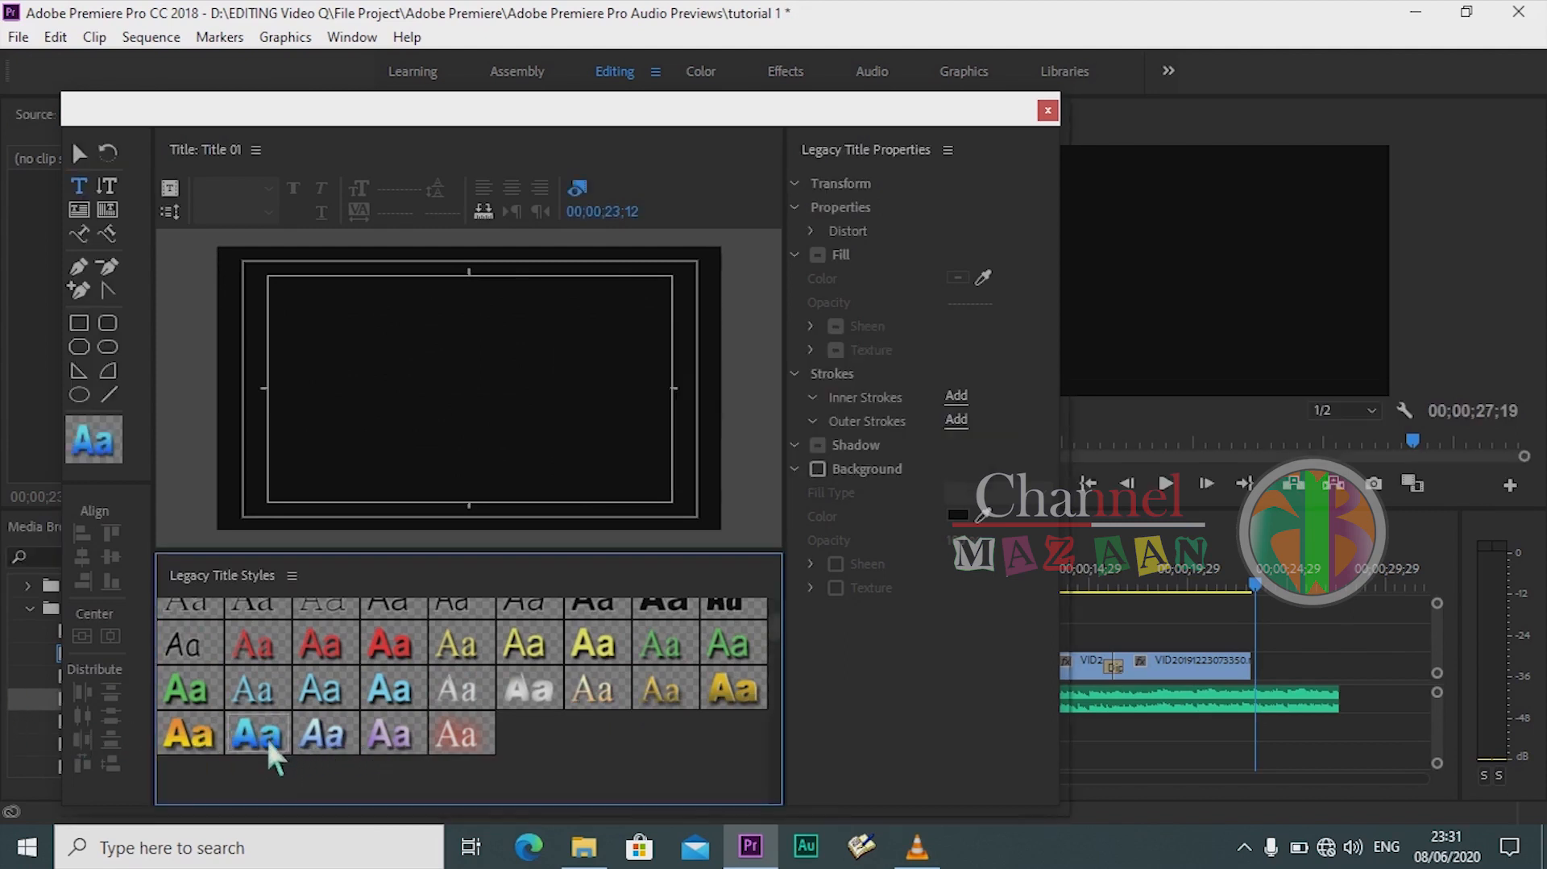
pyautogui.click(373, 348)
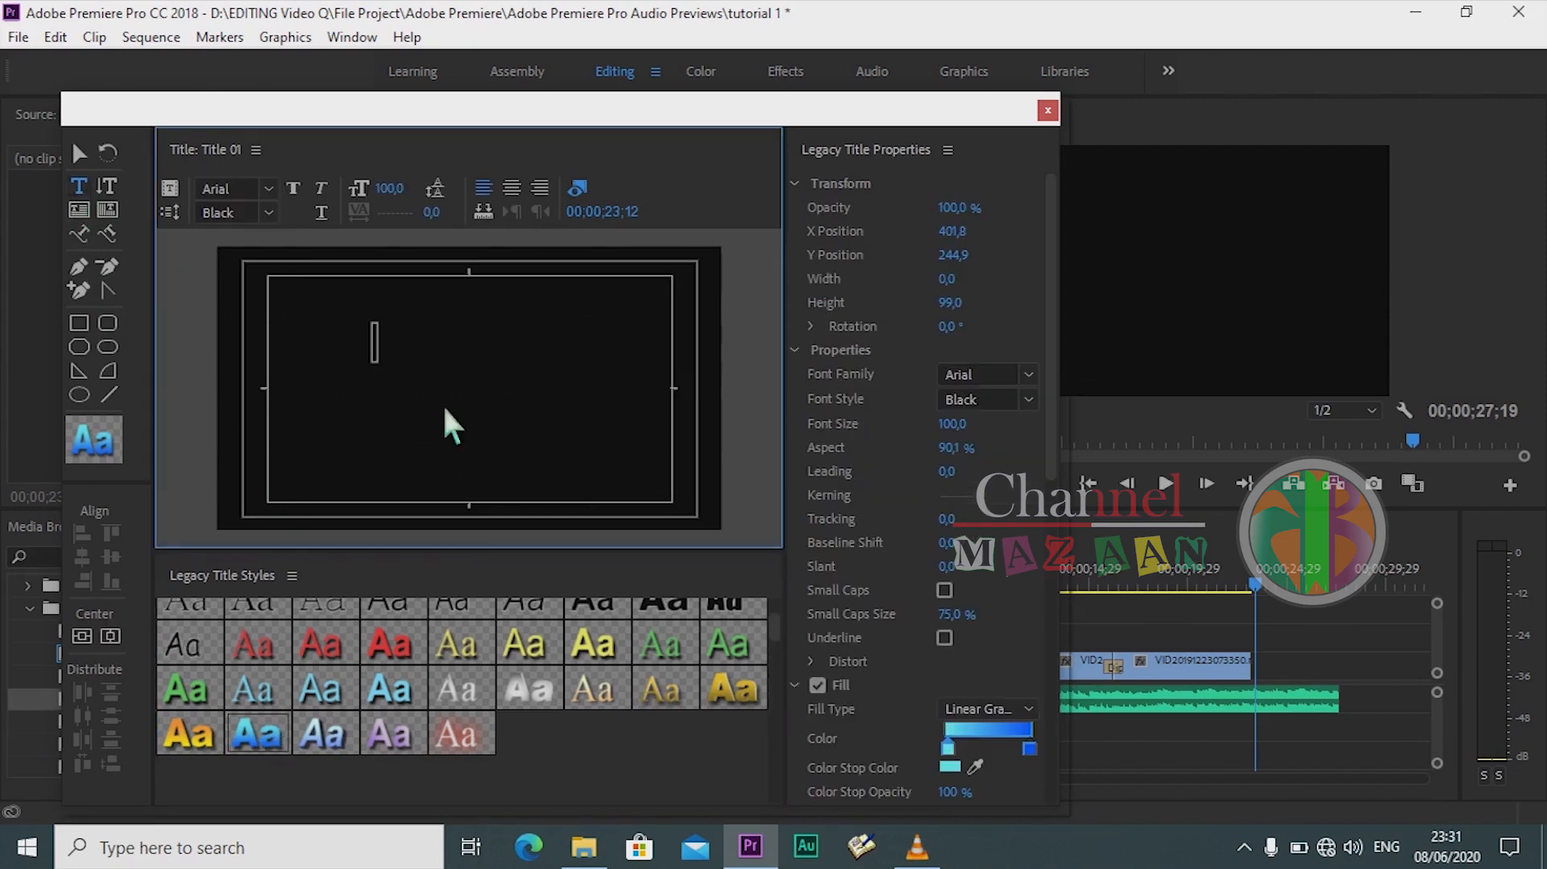
pyautogui.write('Adobe Pr')
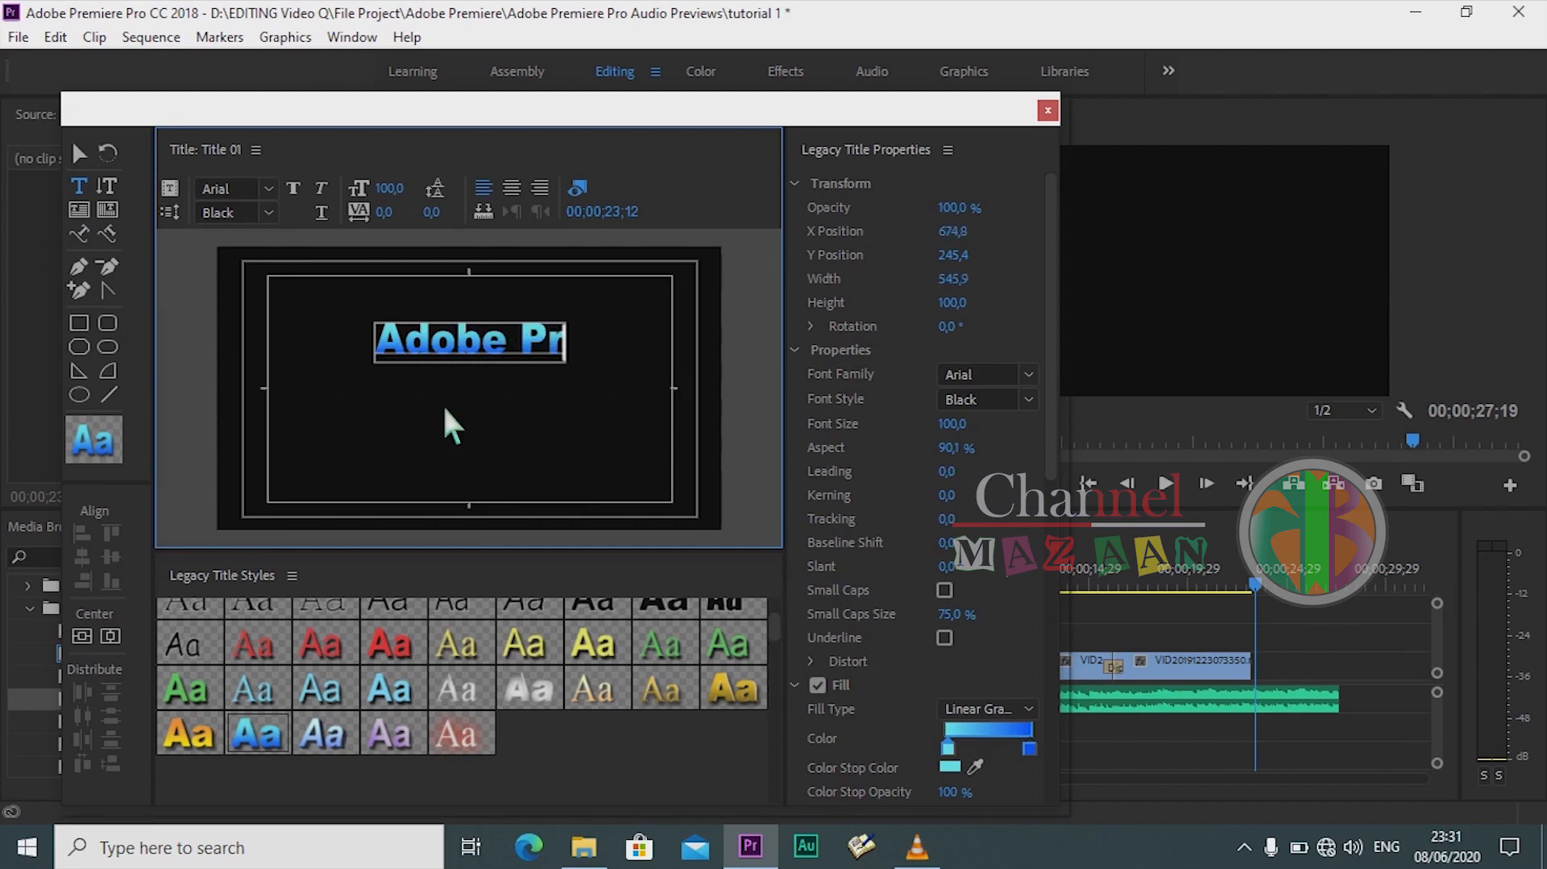
pyautogui.write('emiere')
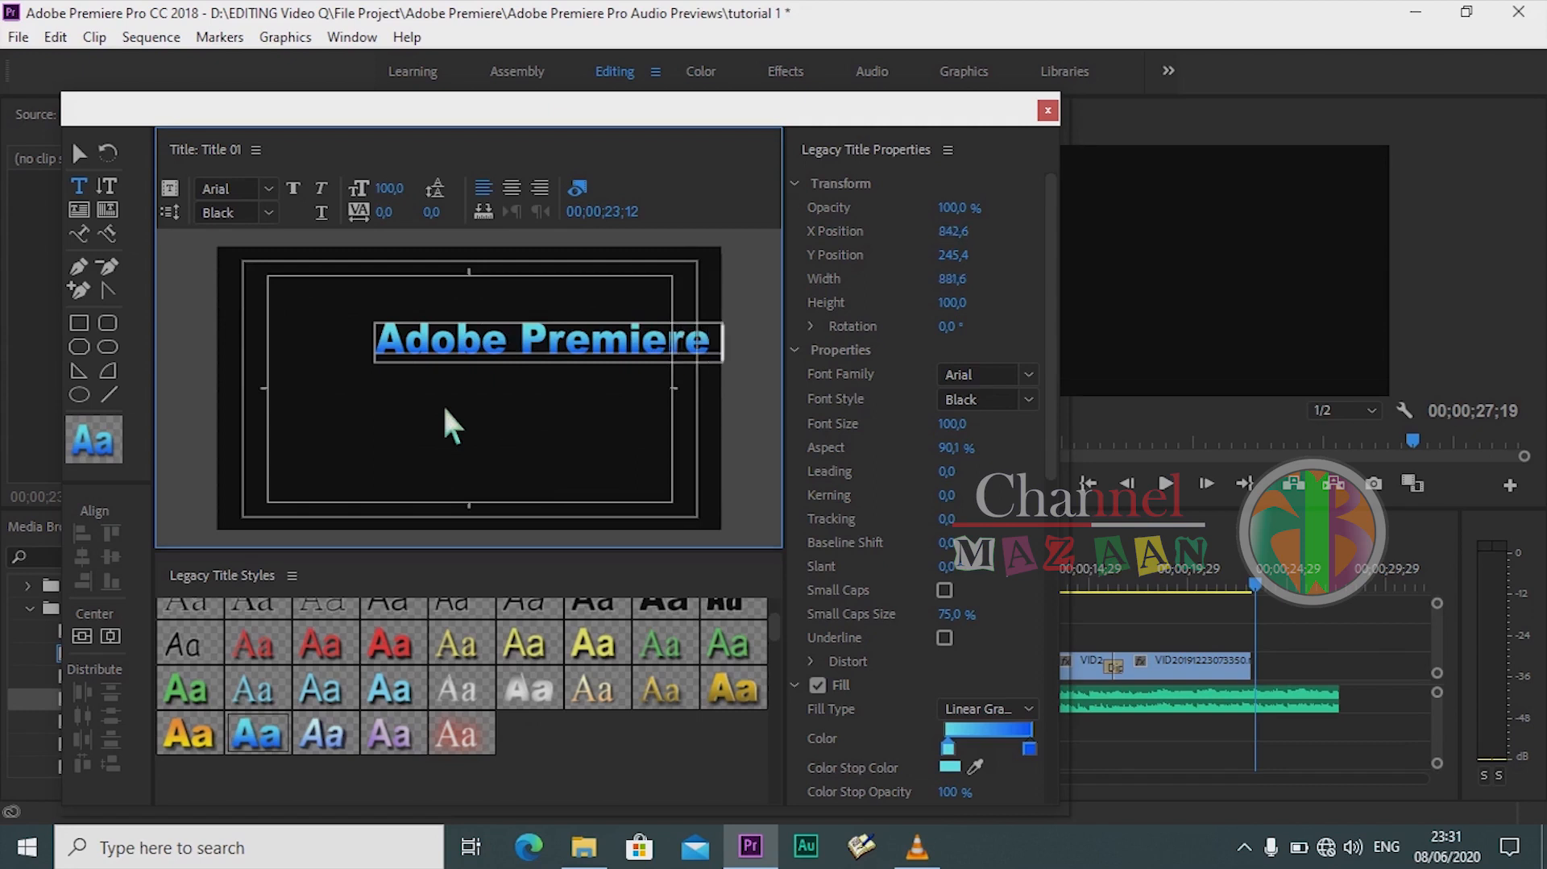
pyautogui.write(' Pr')
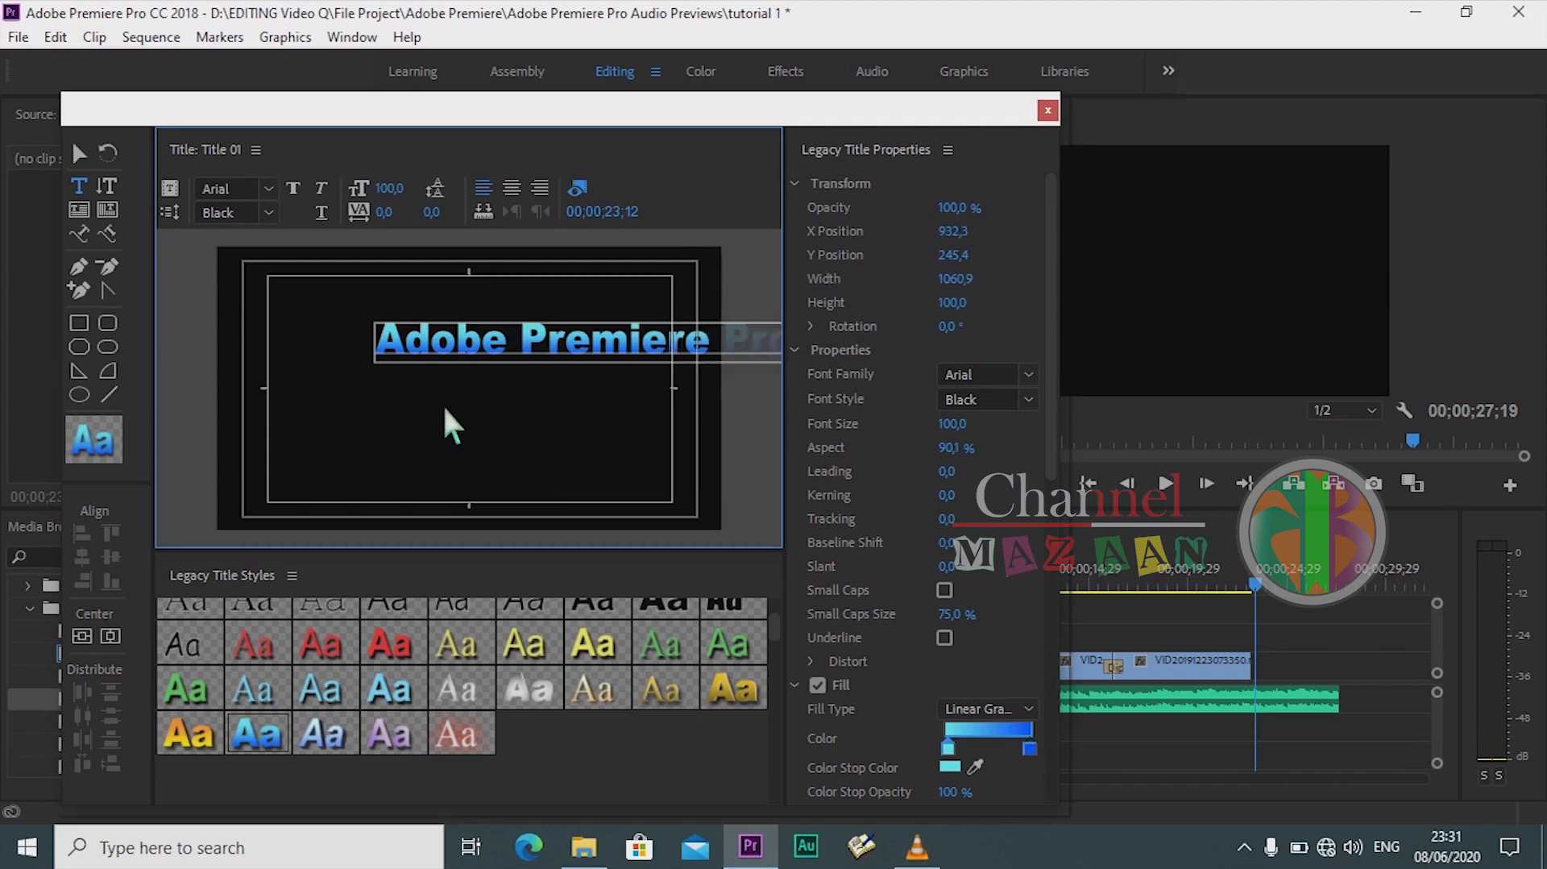
# Step: Centre the title text horizontally and vertically in the frame, and shift it slightly to about X 629,5 and Y 363,9
pyautogui.click(77, 151)
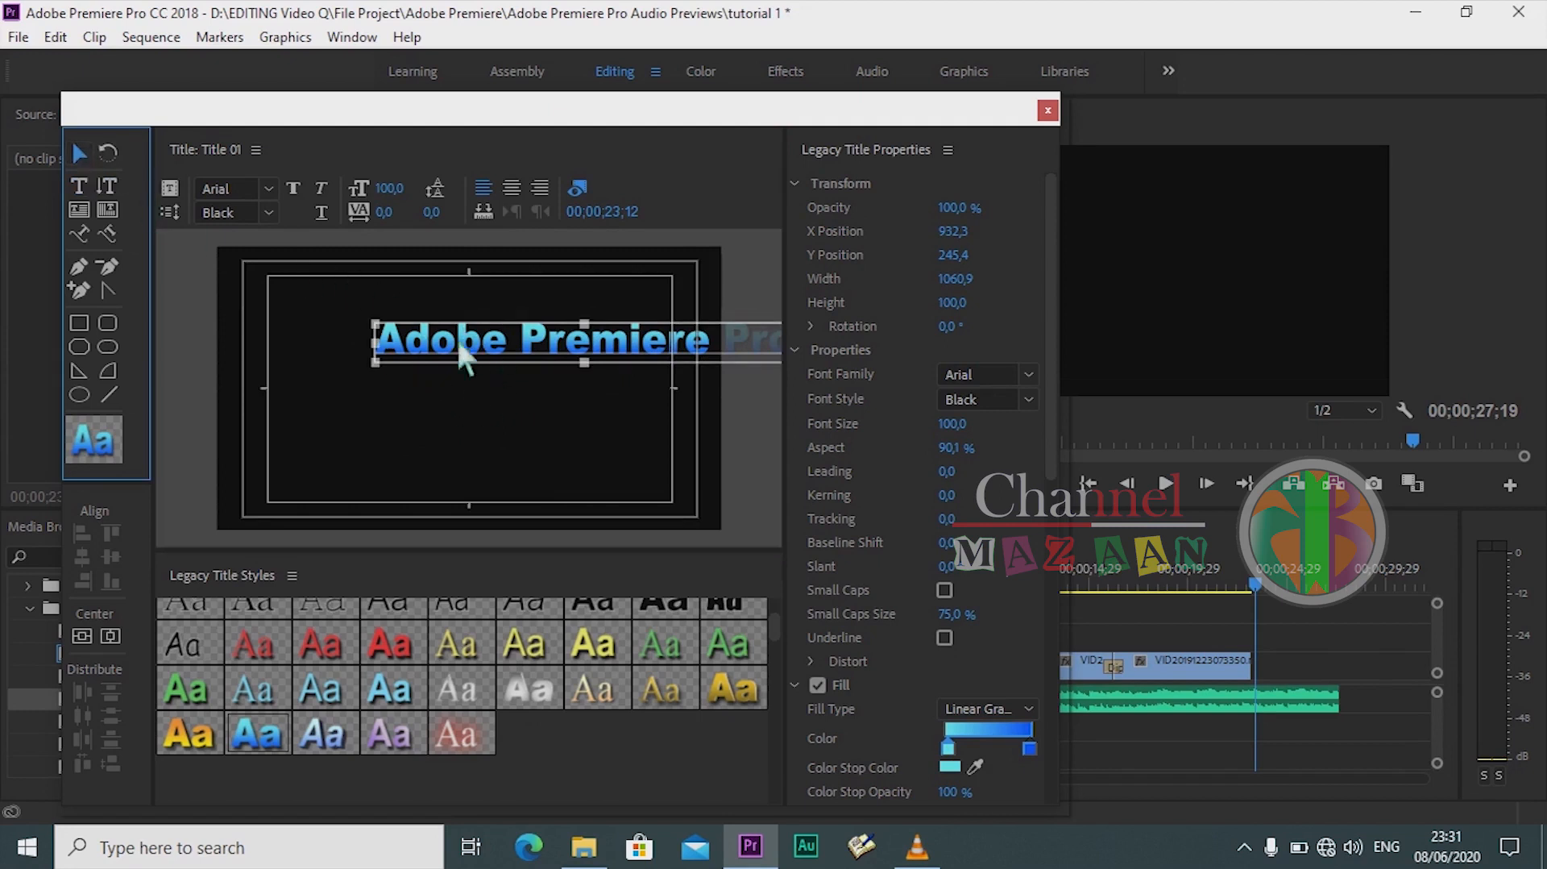
pyautogui.moveTo(539, 332); pyautogui.dragTo(434, 386)
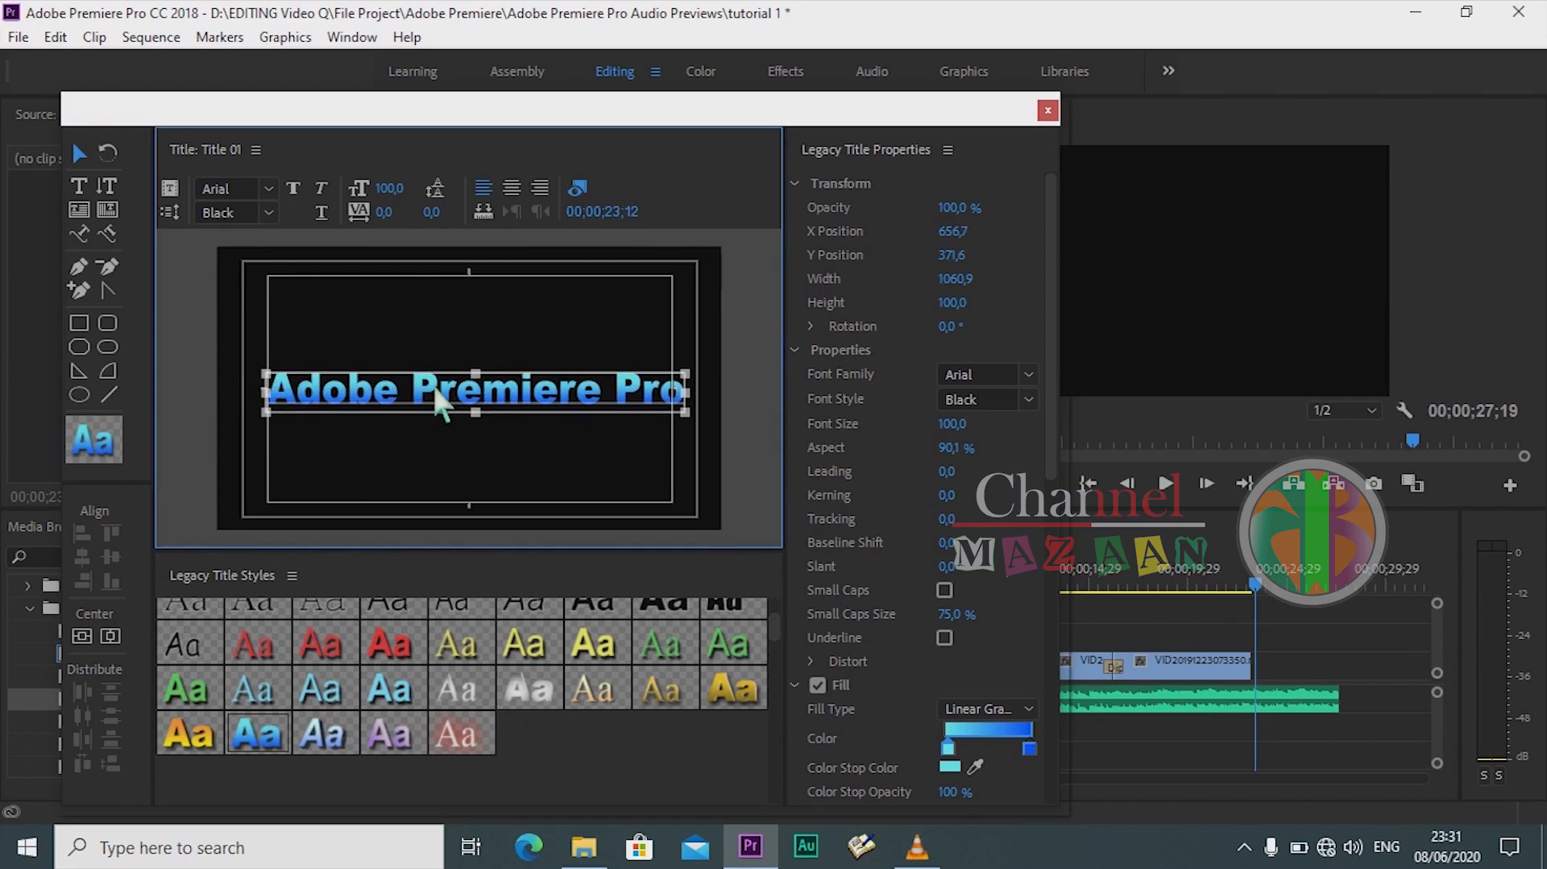
pyautogui.moveTo(434, 385); pyautogui.dragTo(443, 360)
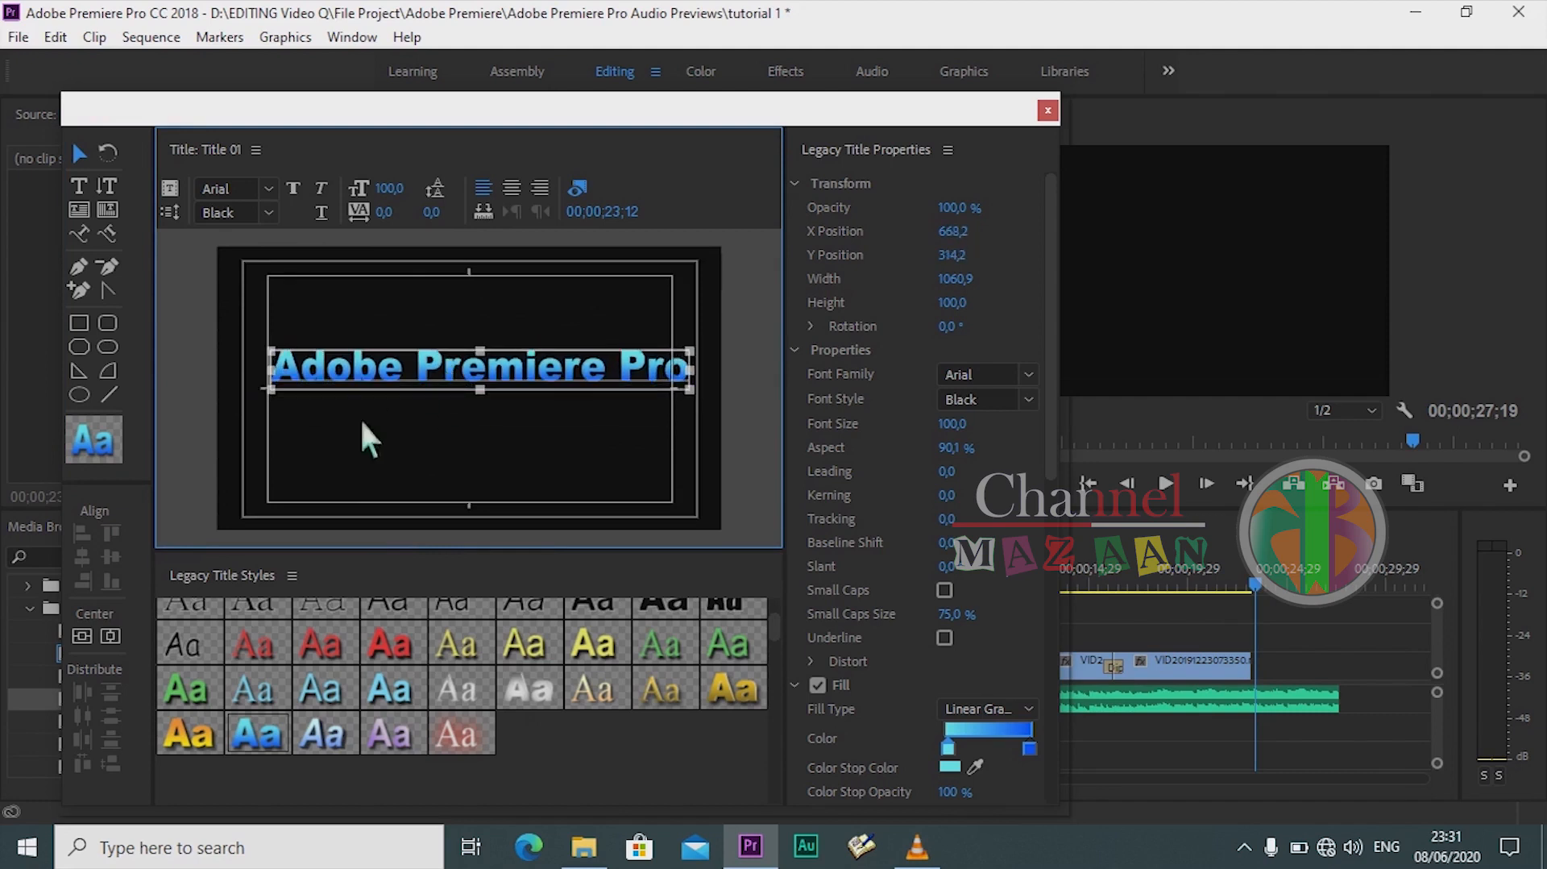
pyautogui.click(110, 635)
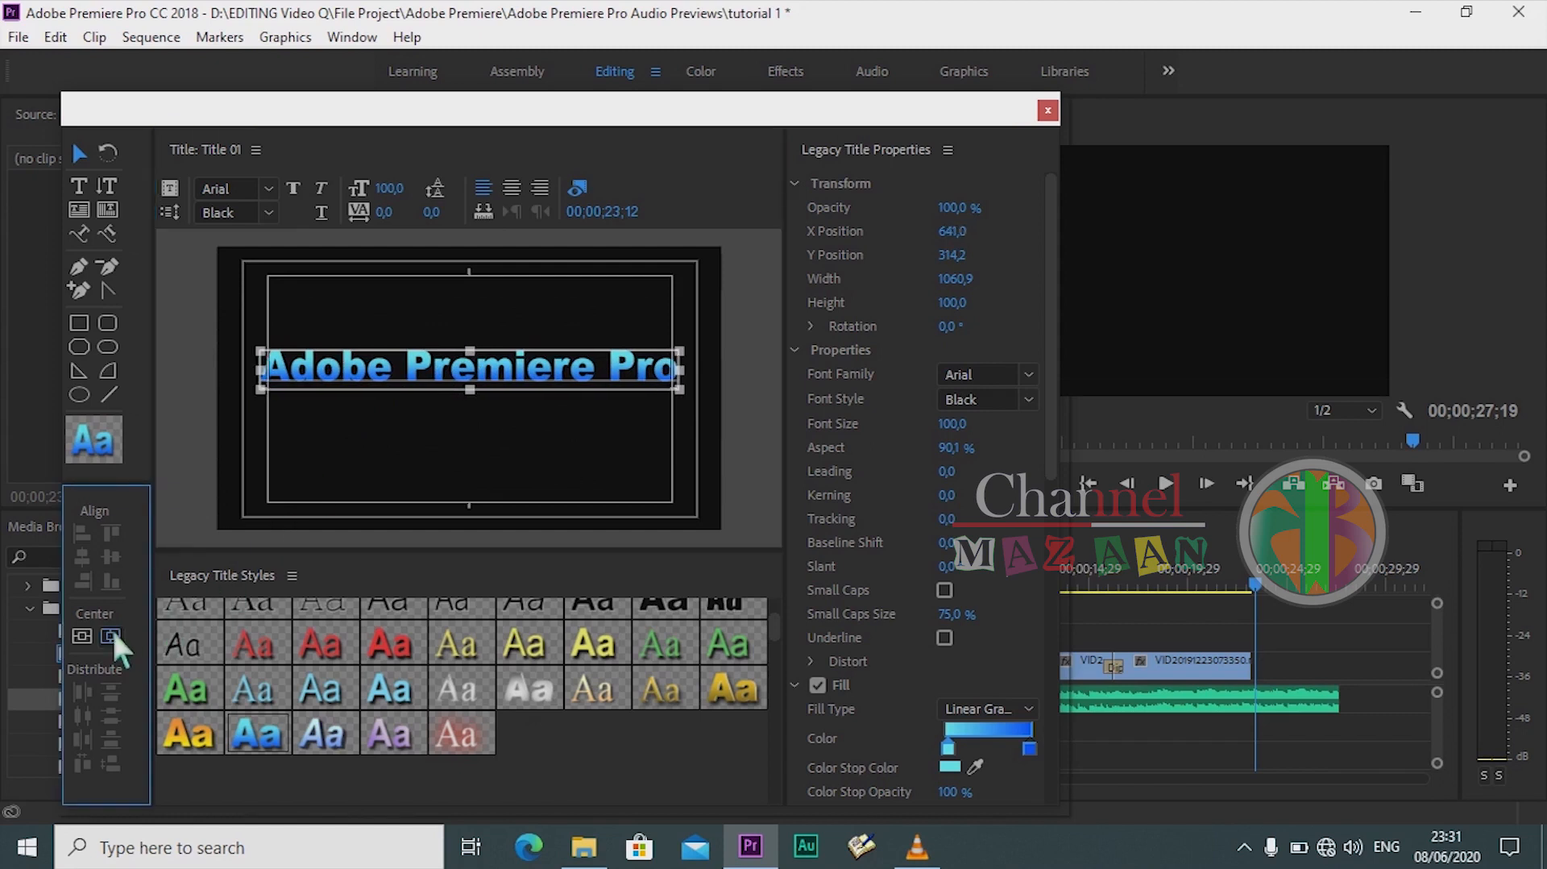
pyautogui.click(84, 634)
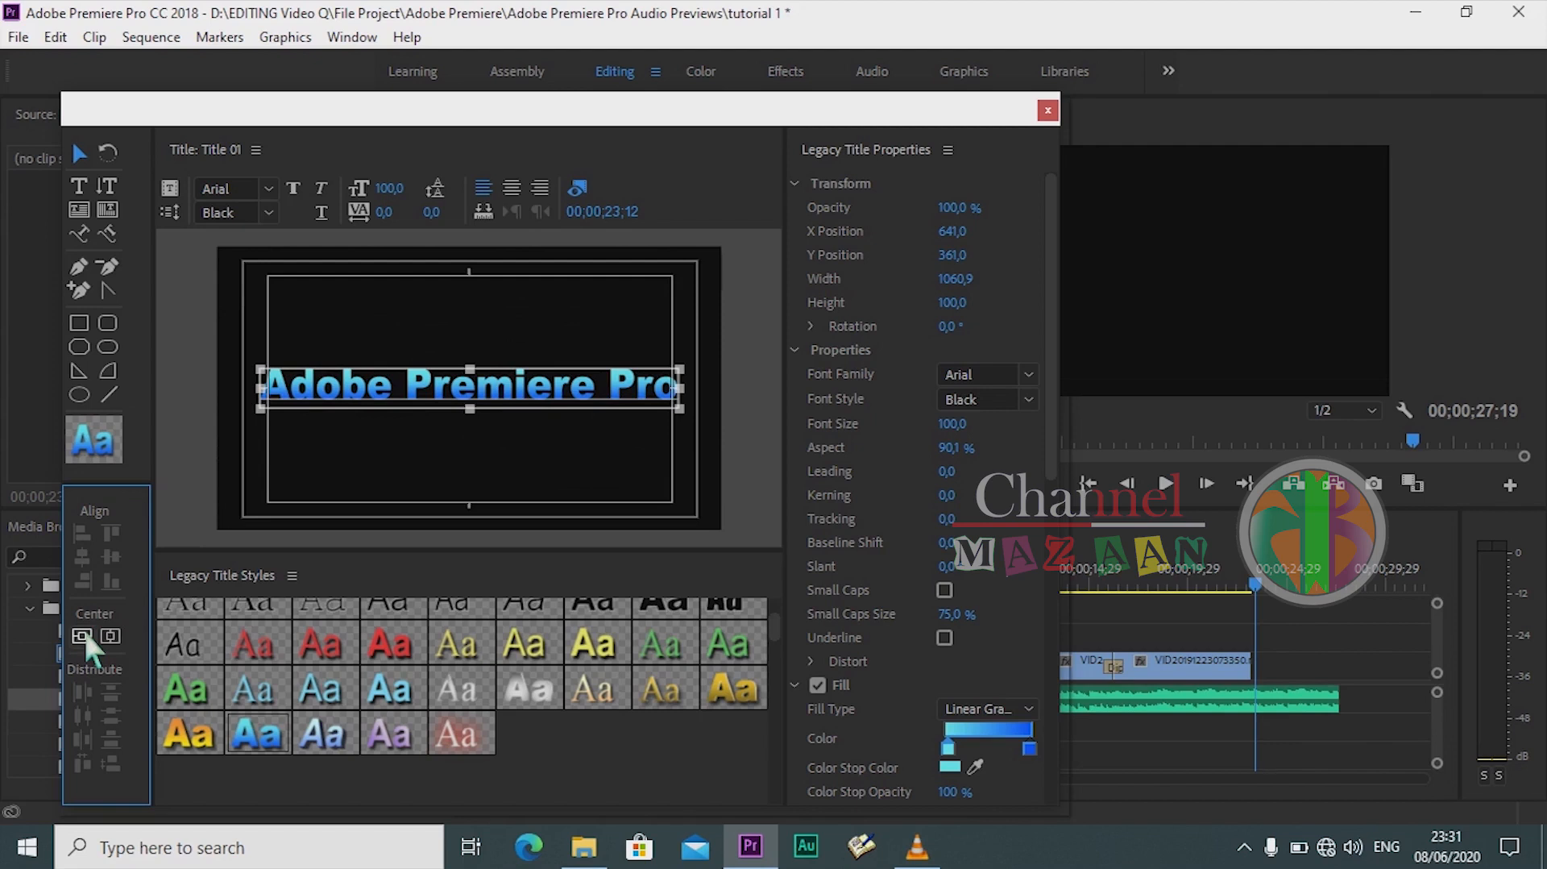
pyautogui.moveTo(452, 390); pyautogui.dragTo(453, 393)
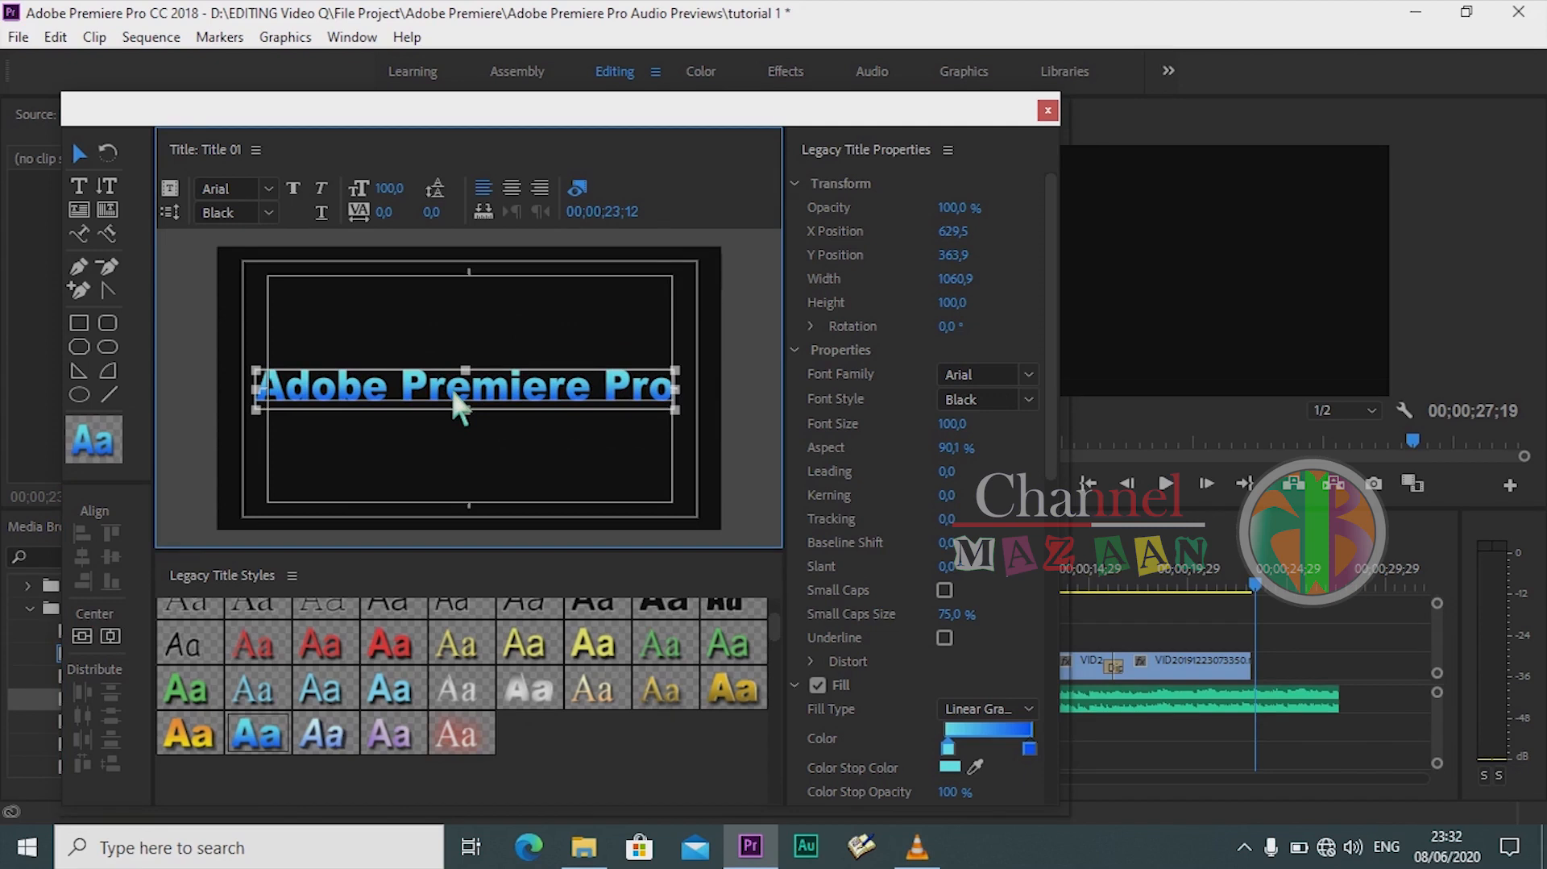
# Step: Centre the title text in the frame both ways and change the first gradient colour stop to a light yellow-green
pyautogui.click(81, 636)
pyautogui.click(110, 636)
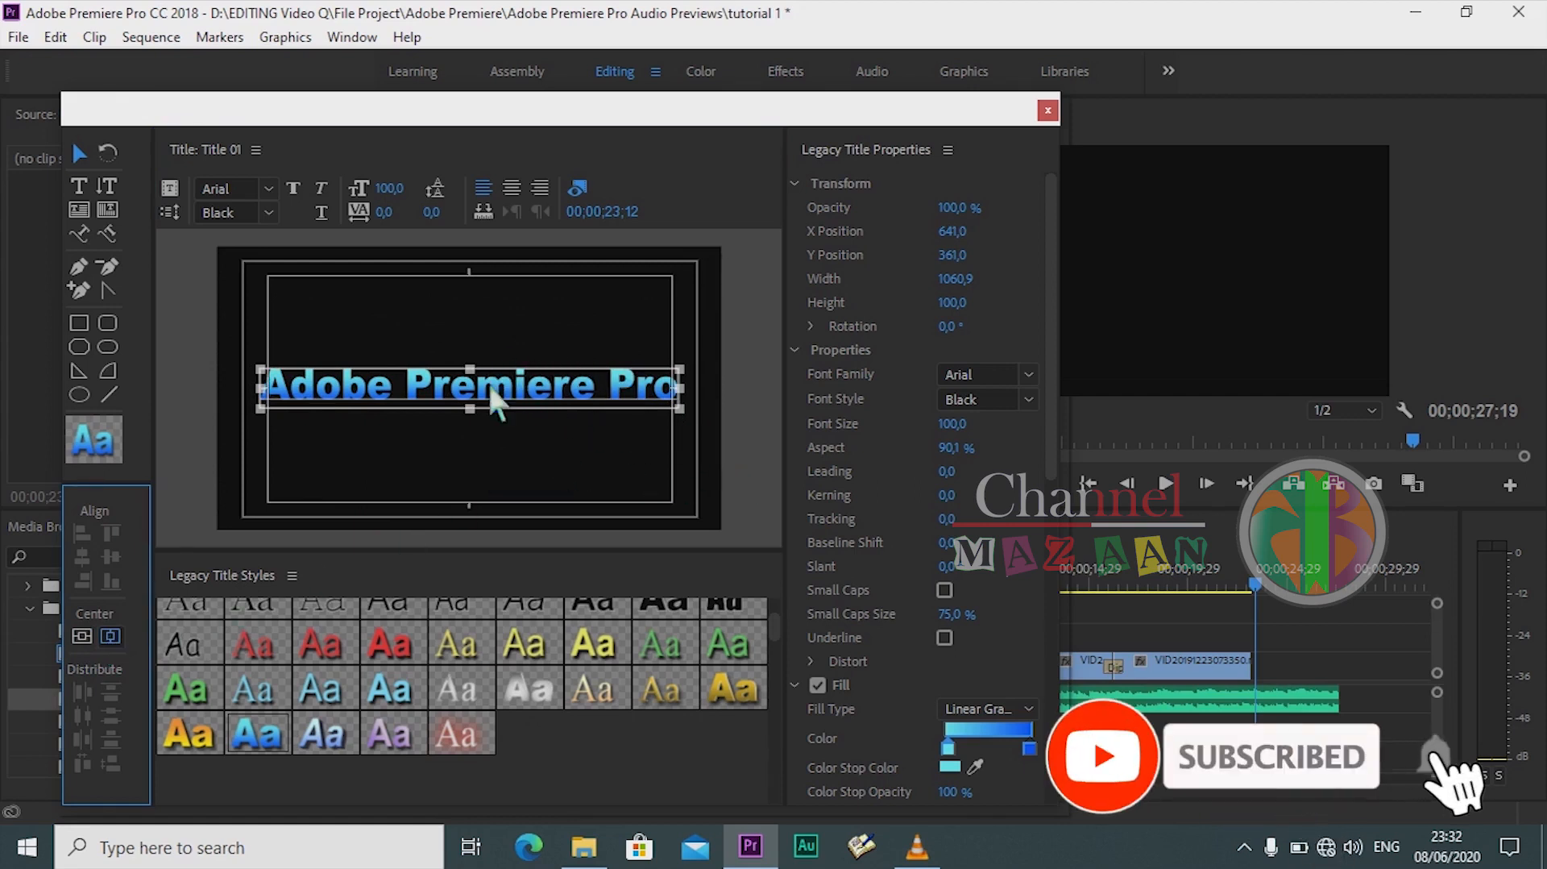
pyautogui.click(949, 767)
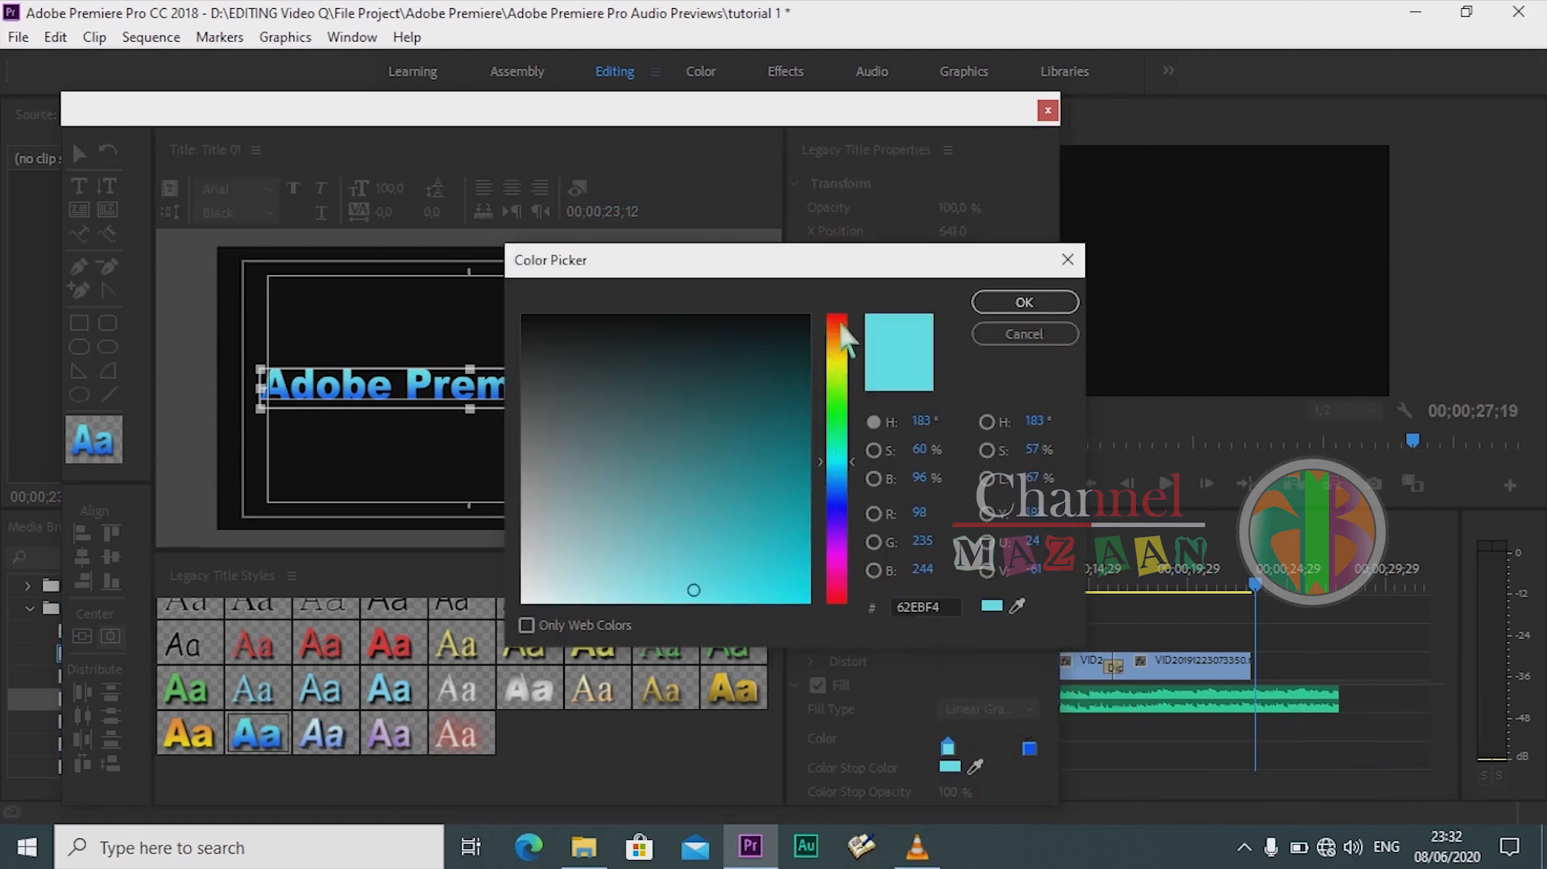
pyautogui.moveTo(842, 326); pyautogui.dragTo(844, 383)
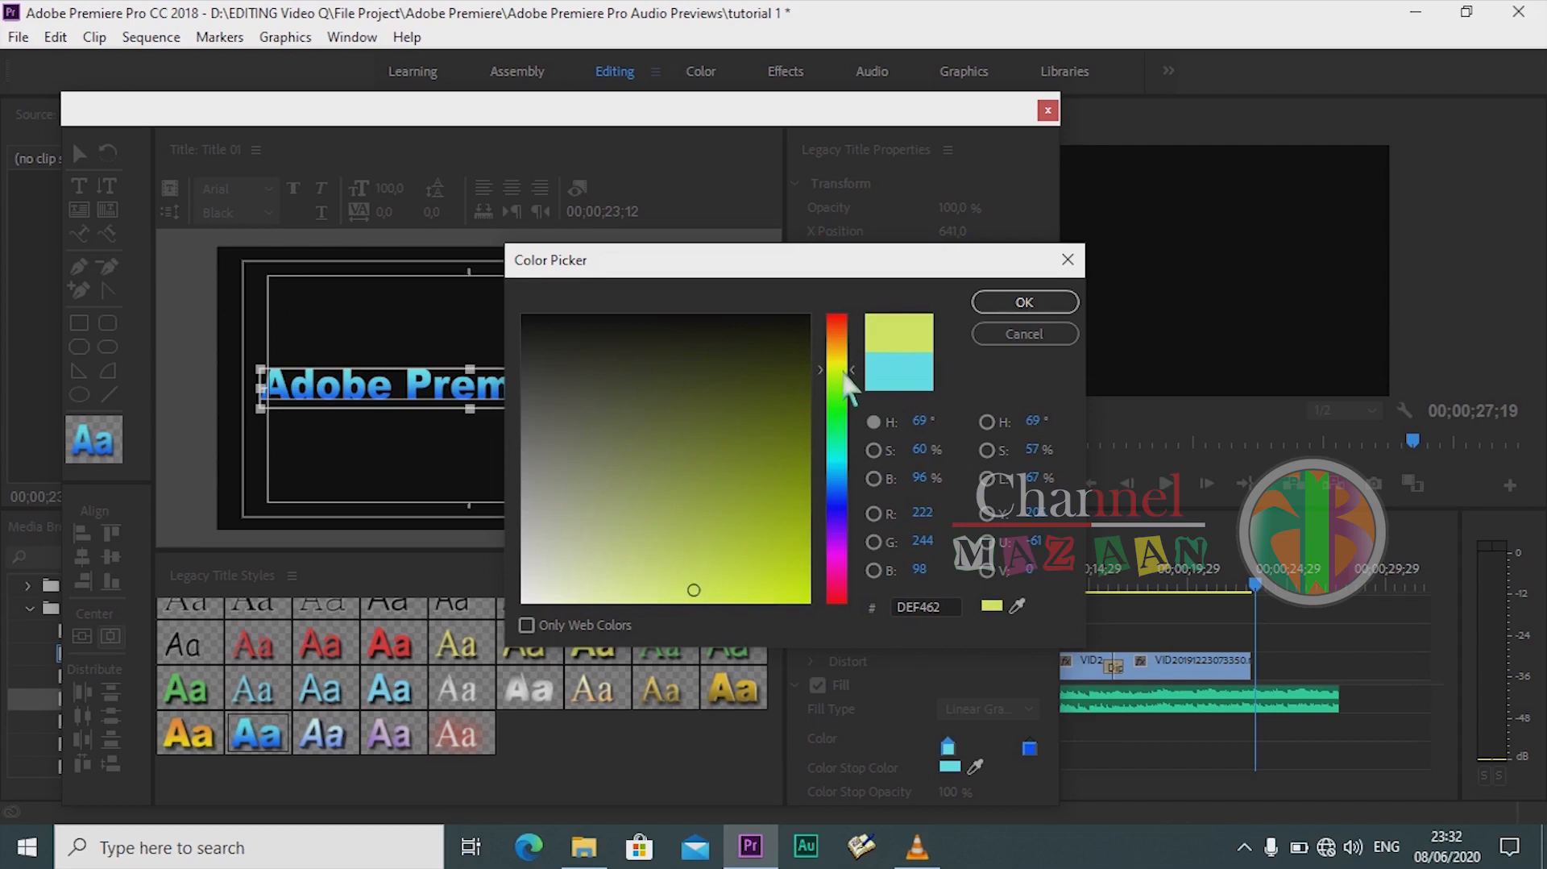
pyautogui.moveTo(699, 593)
pyautogui.mouseDown()
pyautogui.moveTo(778, 532)
pyautogui.moveTo(827, 593)
pyautogui.mouseUp()
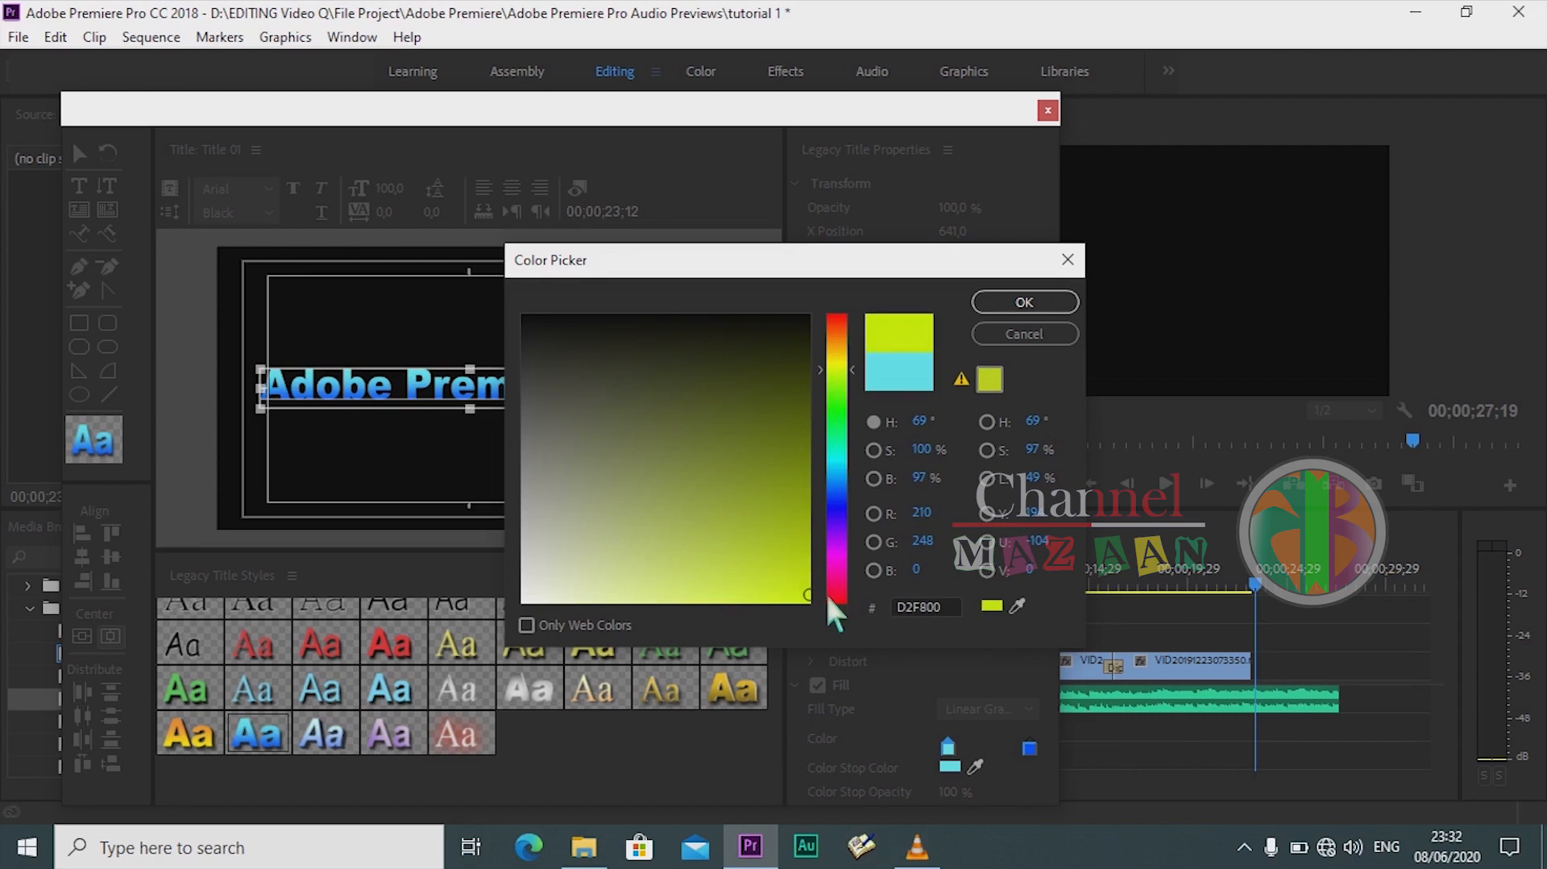
pyautogui.moveTo(801, 595)
pyautogui.mouseDown()
pyautogui.moveTo(730, 585)
pyautogui.moveTo(720, 606)
pyautogui.mouseUp()
pyautogui.click(1003, 300)
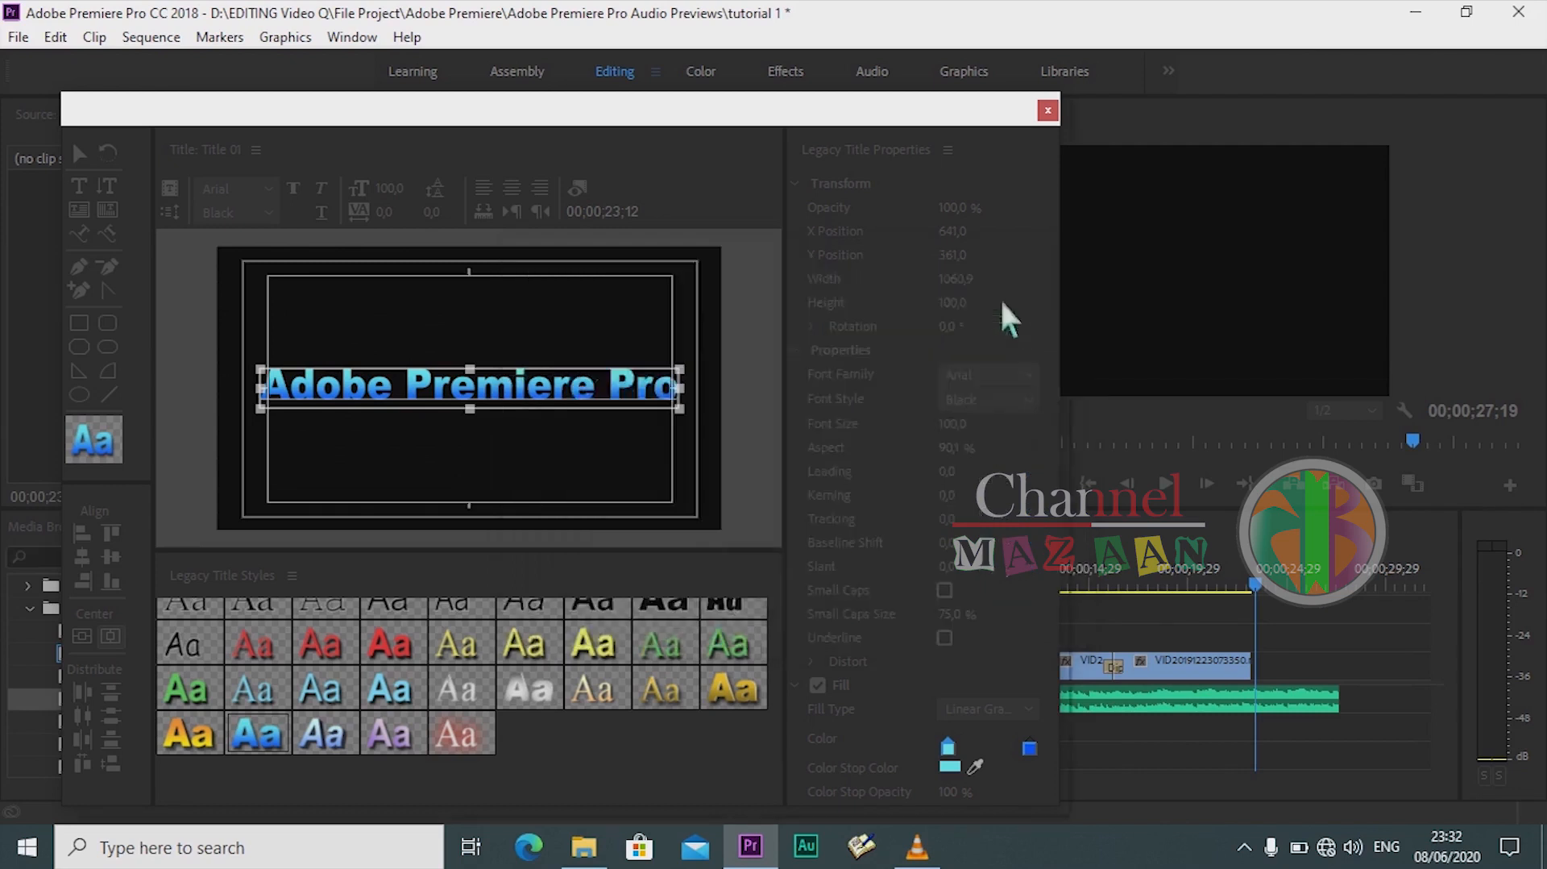
# Step: Change the second colour stop of the title's gradient fill from blue to green 3BC000
pyautogui.click(1028, 749)
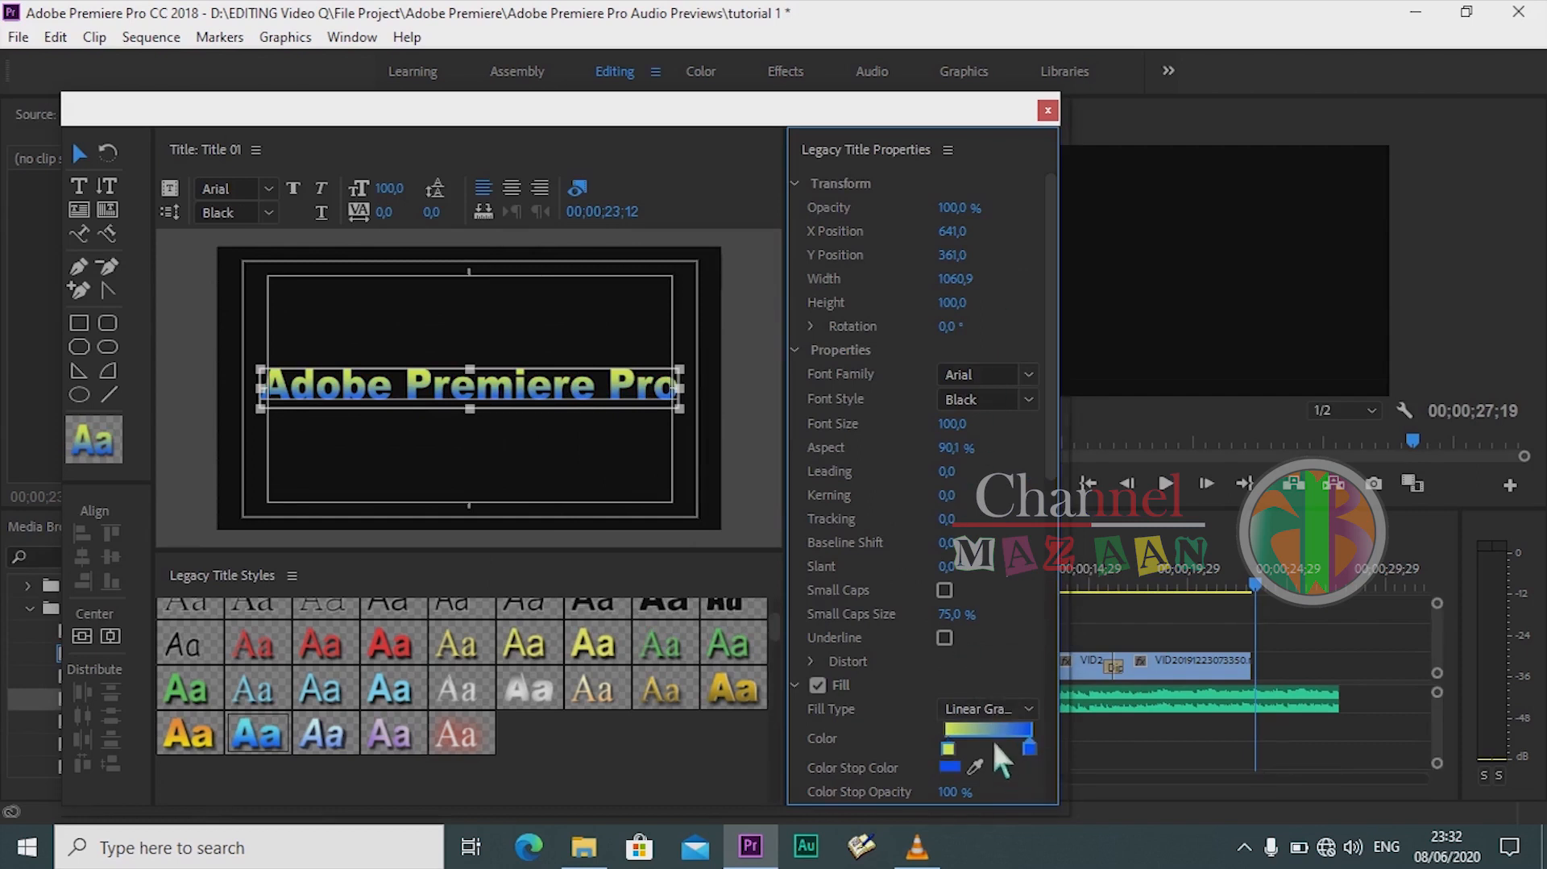
pyautogui.click(953, 764)
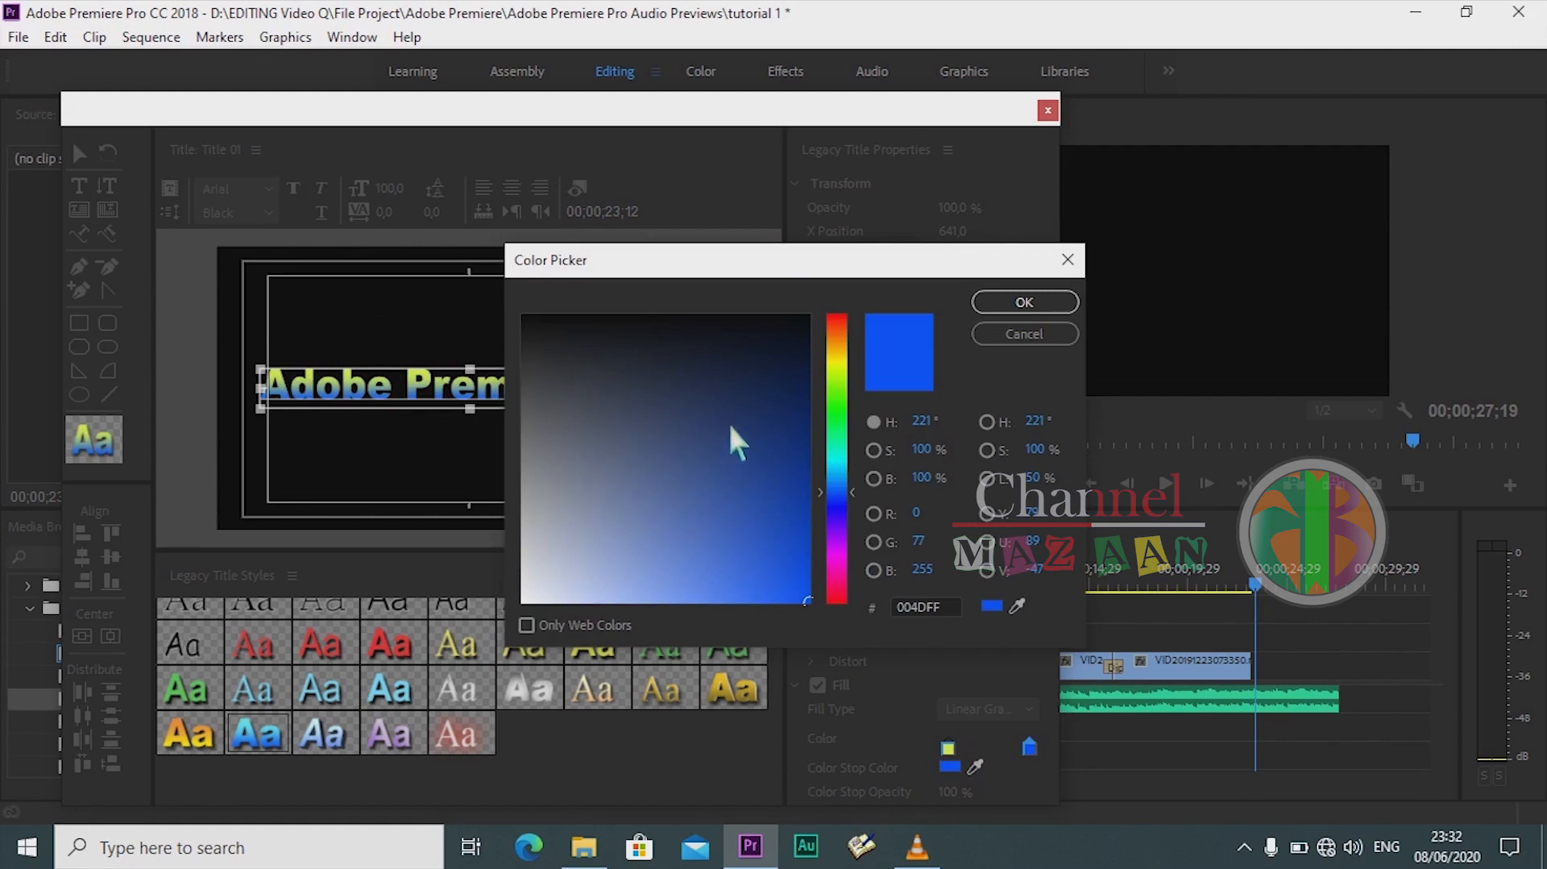
pyautogui.click(836, 389)
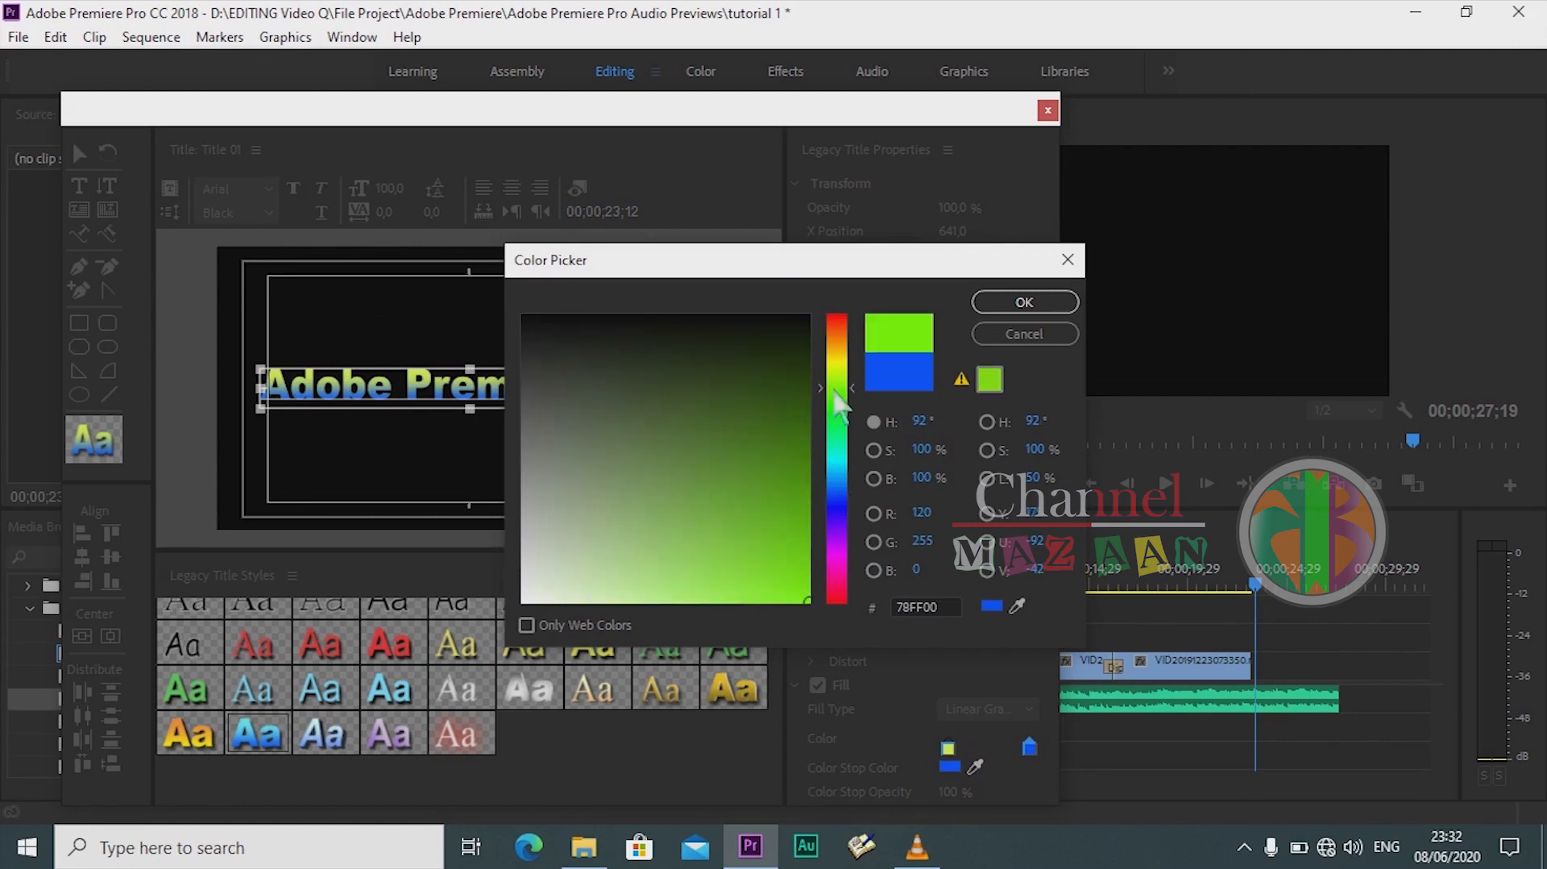
pyautogui.click(836, 396)
pyautogui.click(808, 518)
pyautogui.moveTo(808, 515); pyautogui.dragTo(818, 528)
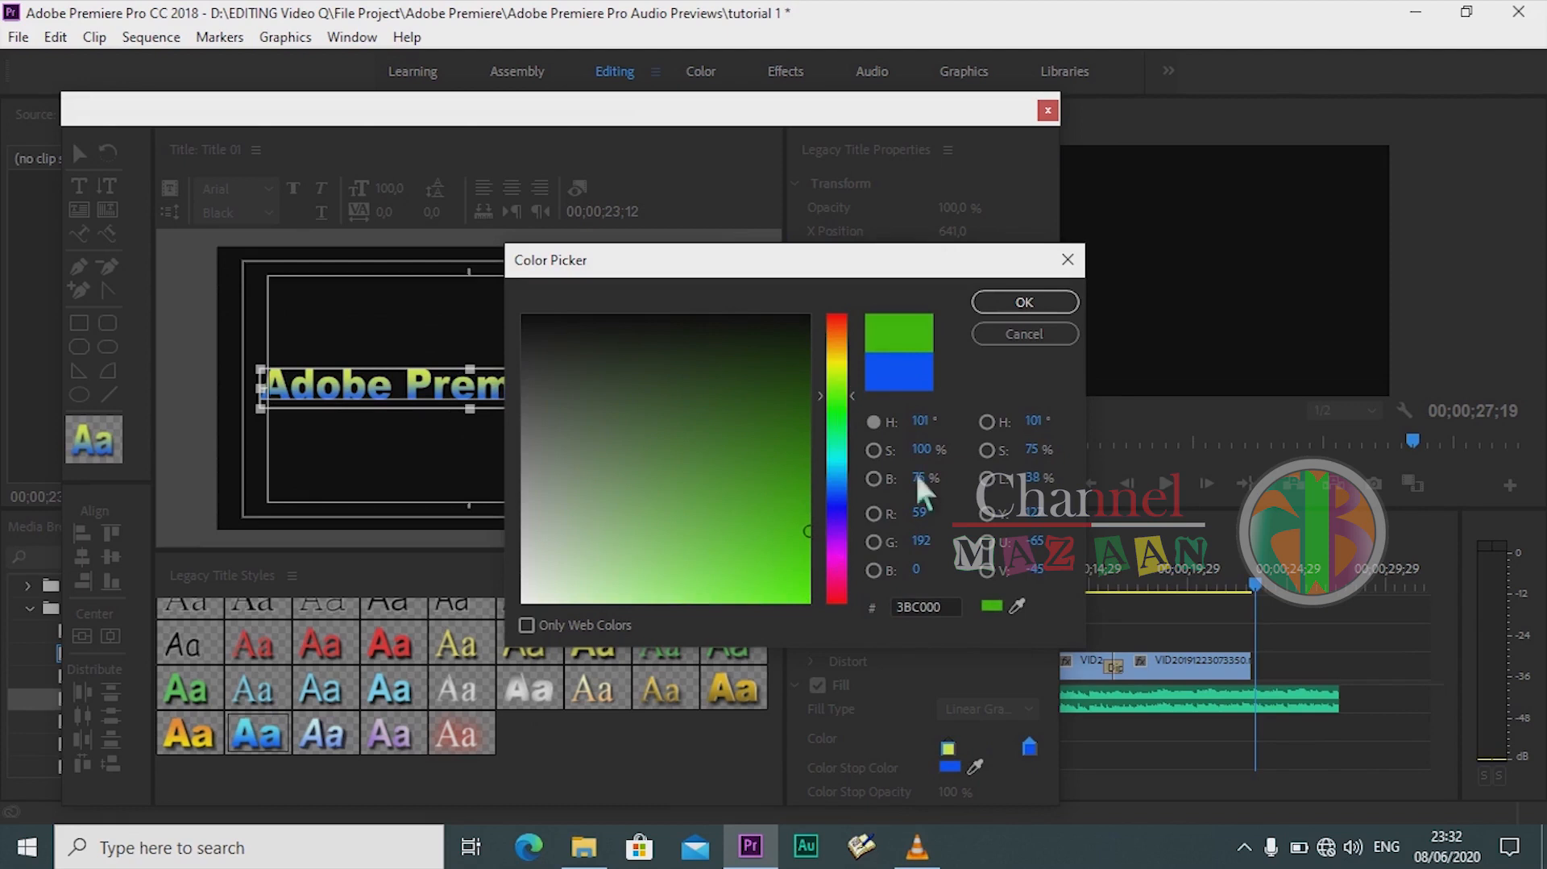
pyautogui.click(1024, 303)
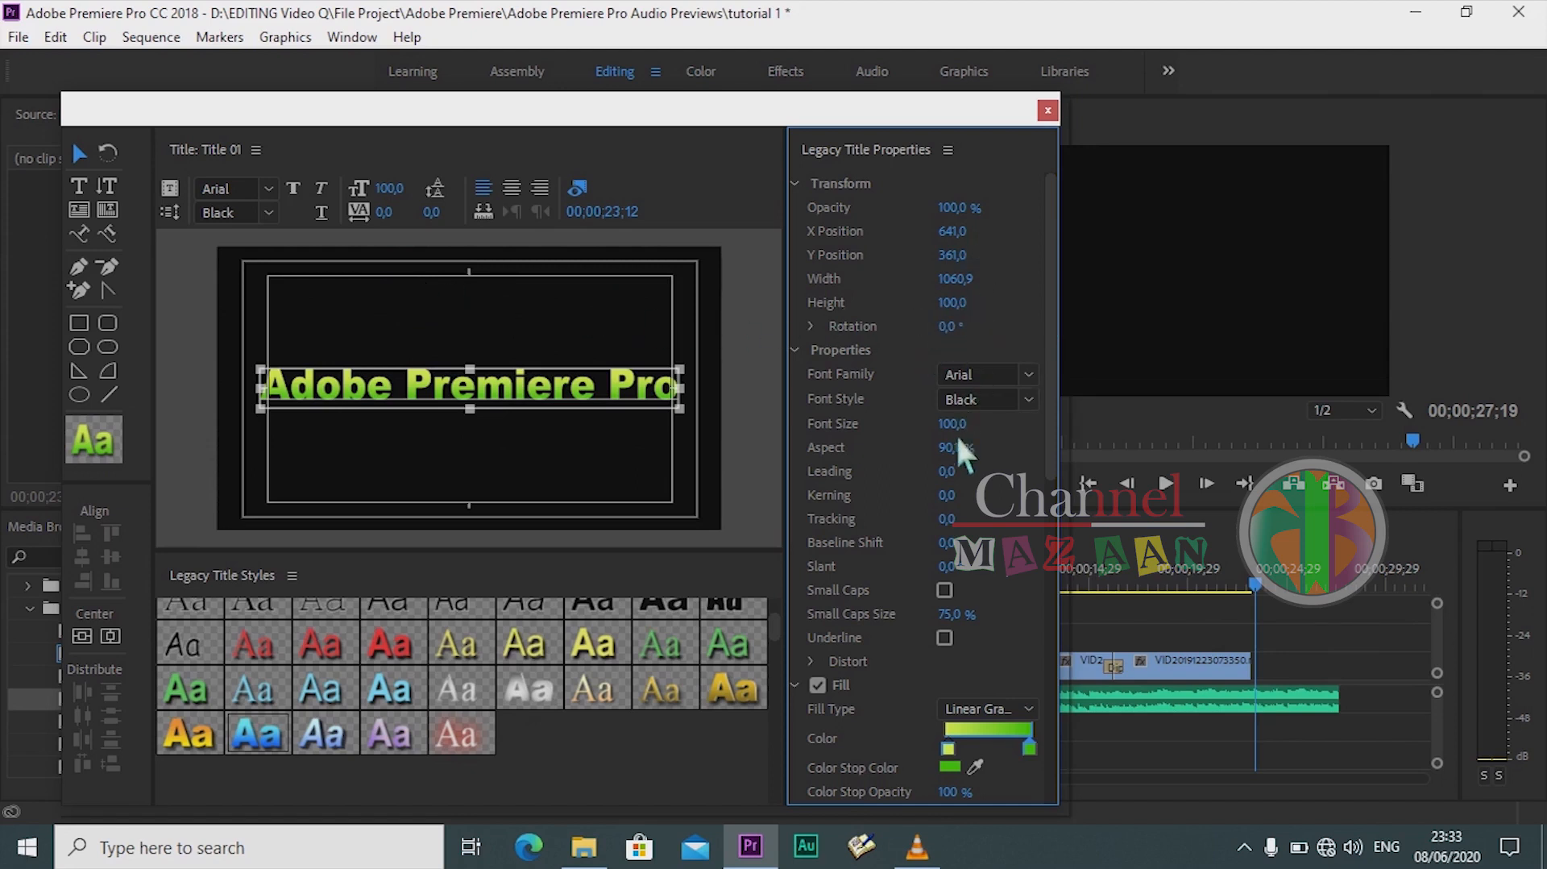
# Step: Reduce the title's font size to 81 and centre the text horizontally and vertically in the frame again
pyautogui.moveTo(951, 424); pyautogui.dragTo(926, 428)
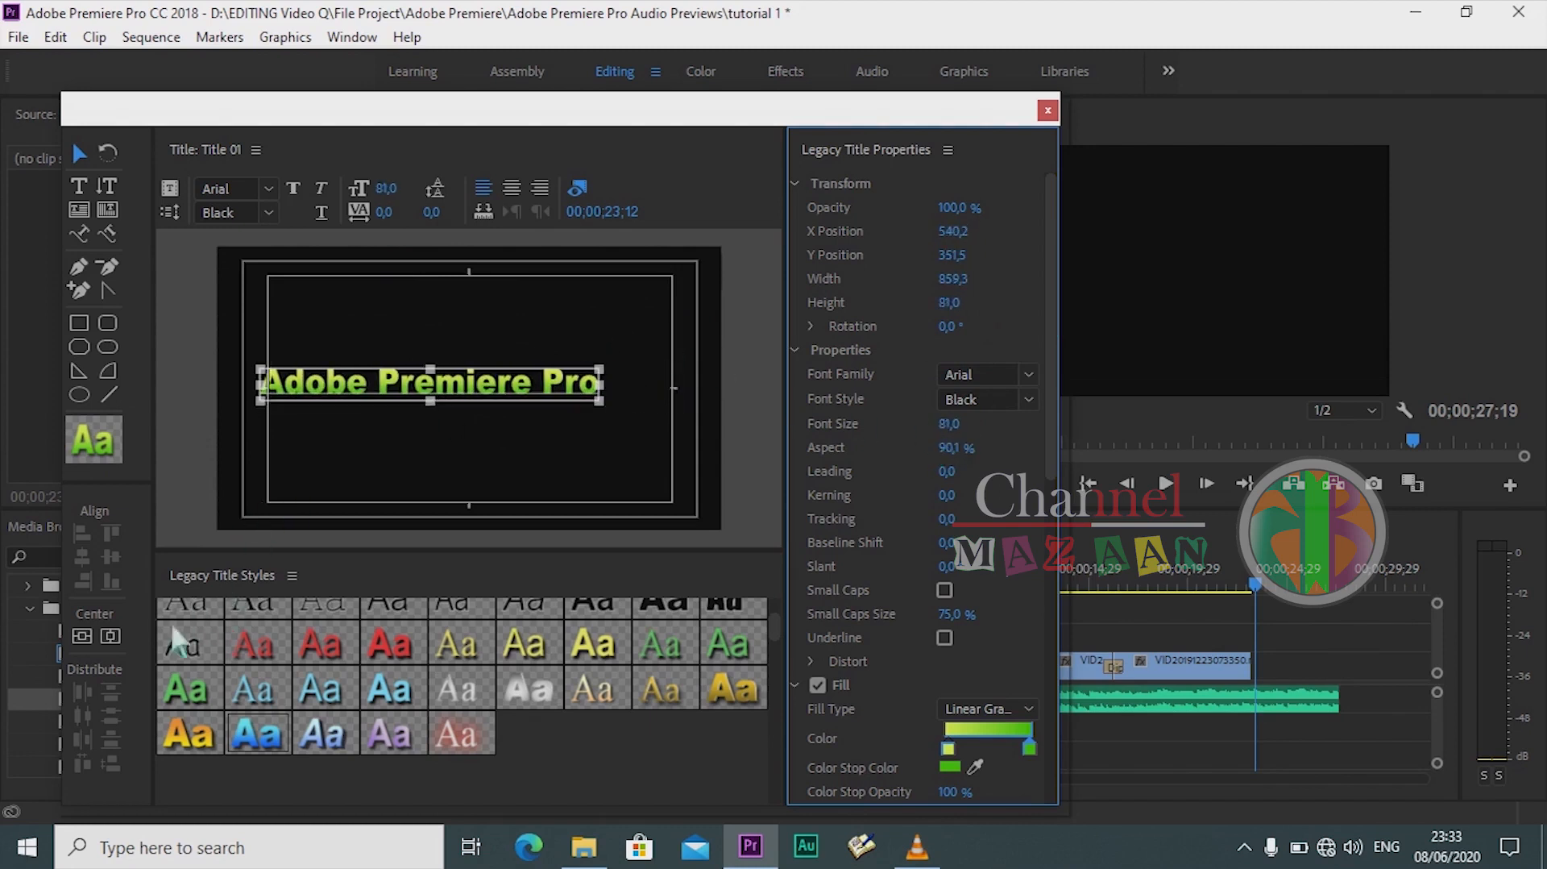
pyautogui.click(110, 636)
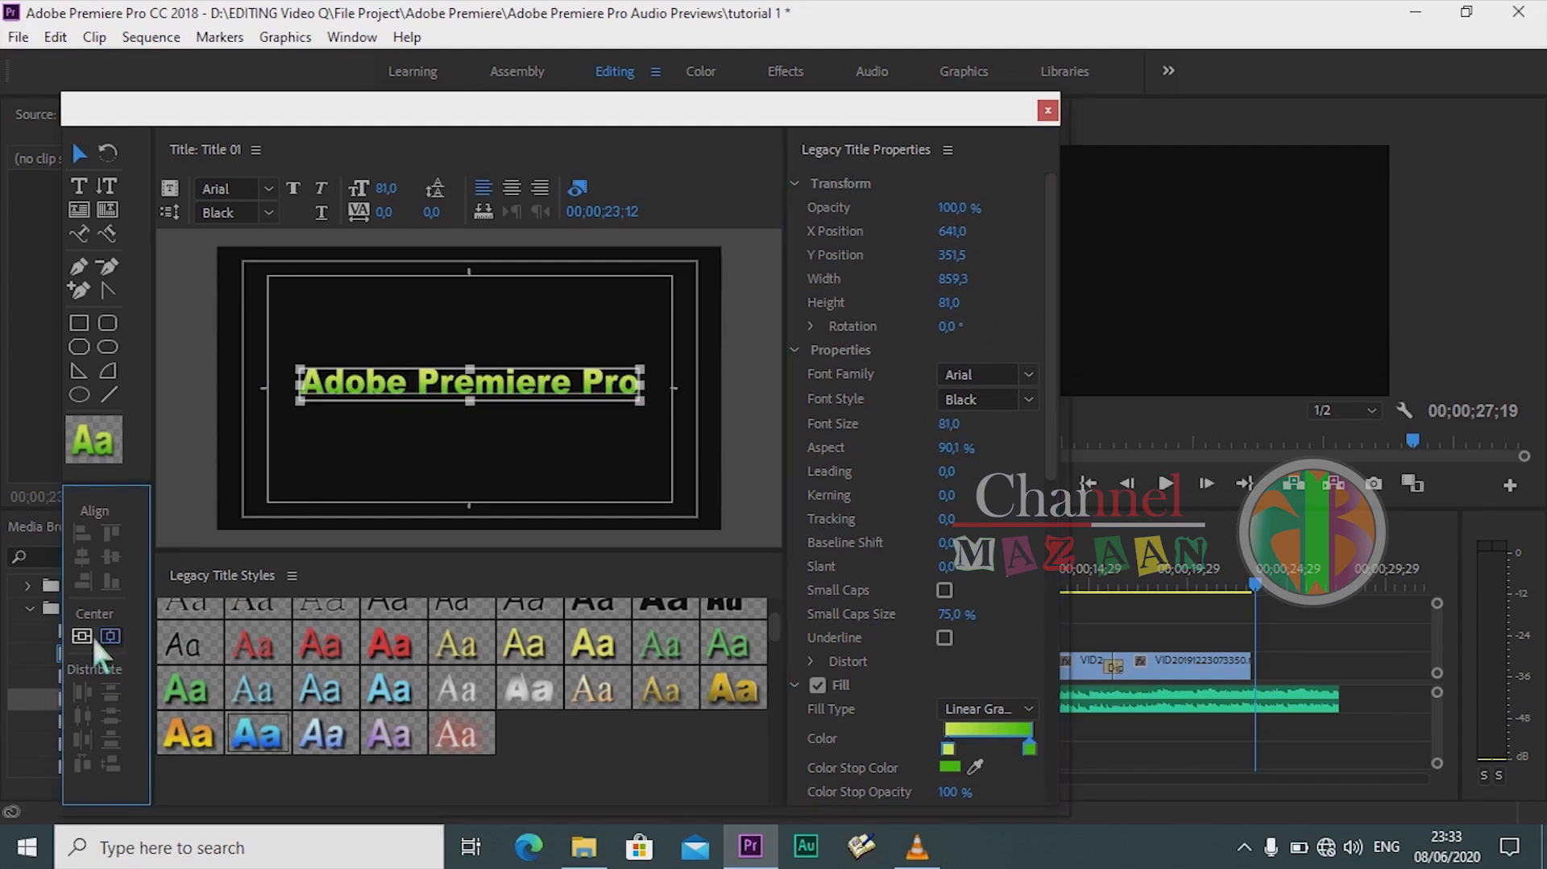
pyautogui.click(82, 636)
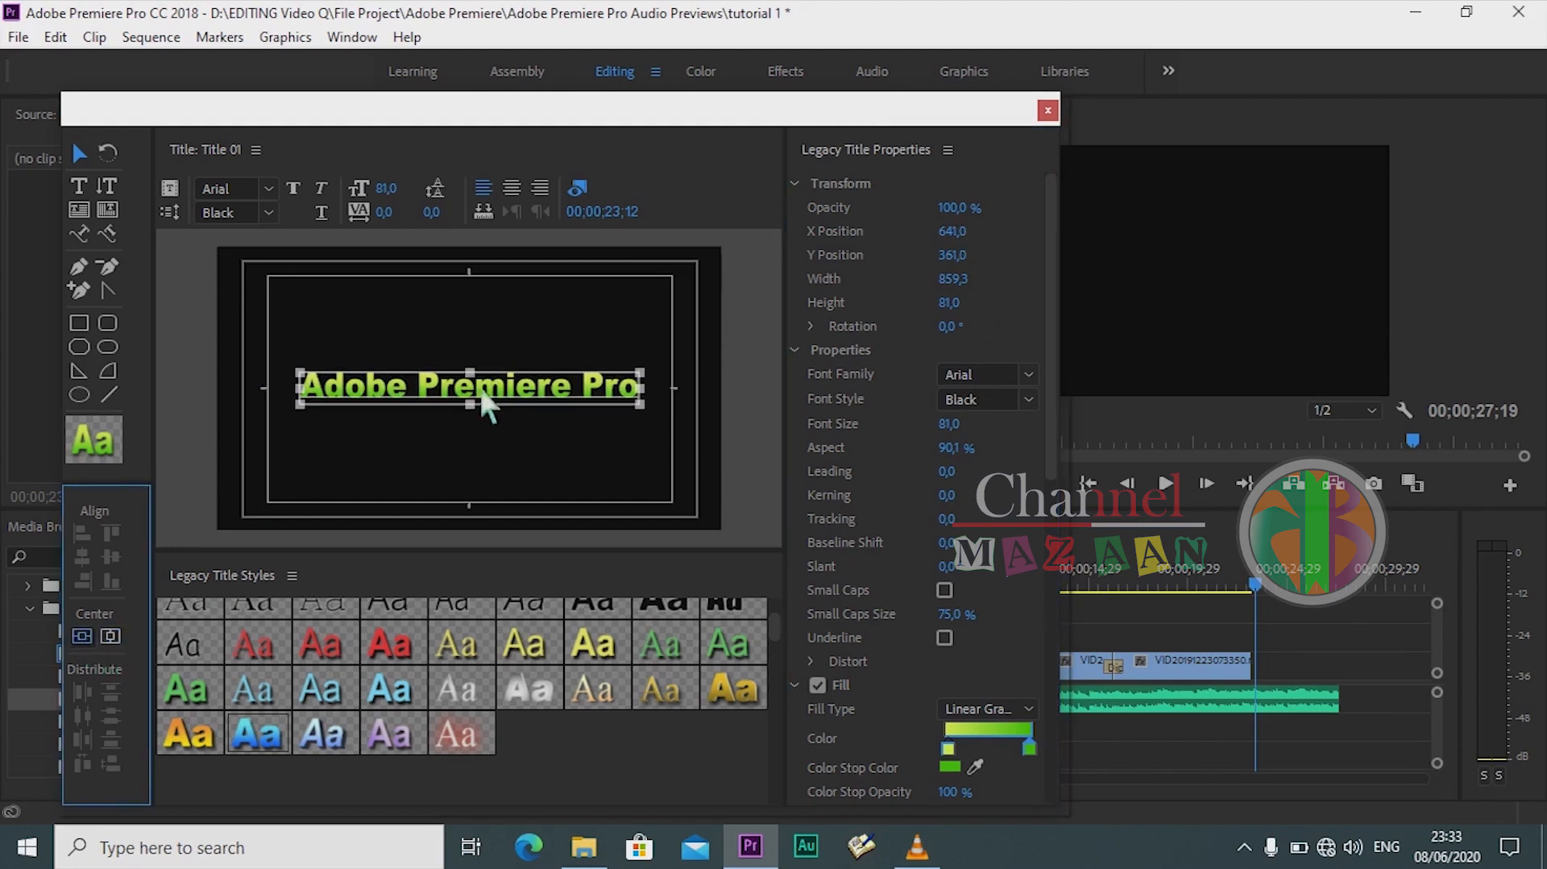
# Step: Set the title's shadow colour to white FFFFFF and its opacity to 70 %
pyautogui.scroll(-3, 1017, 594)
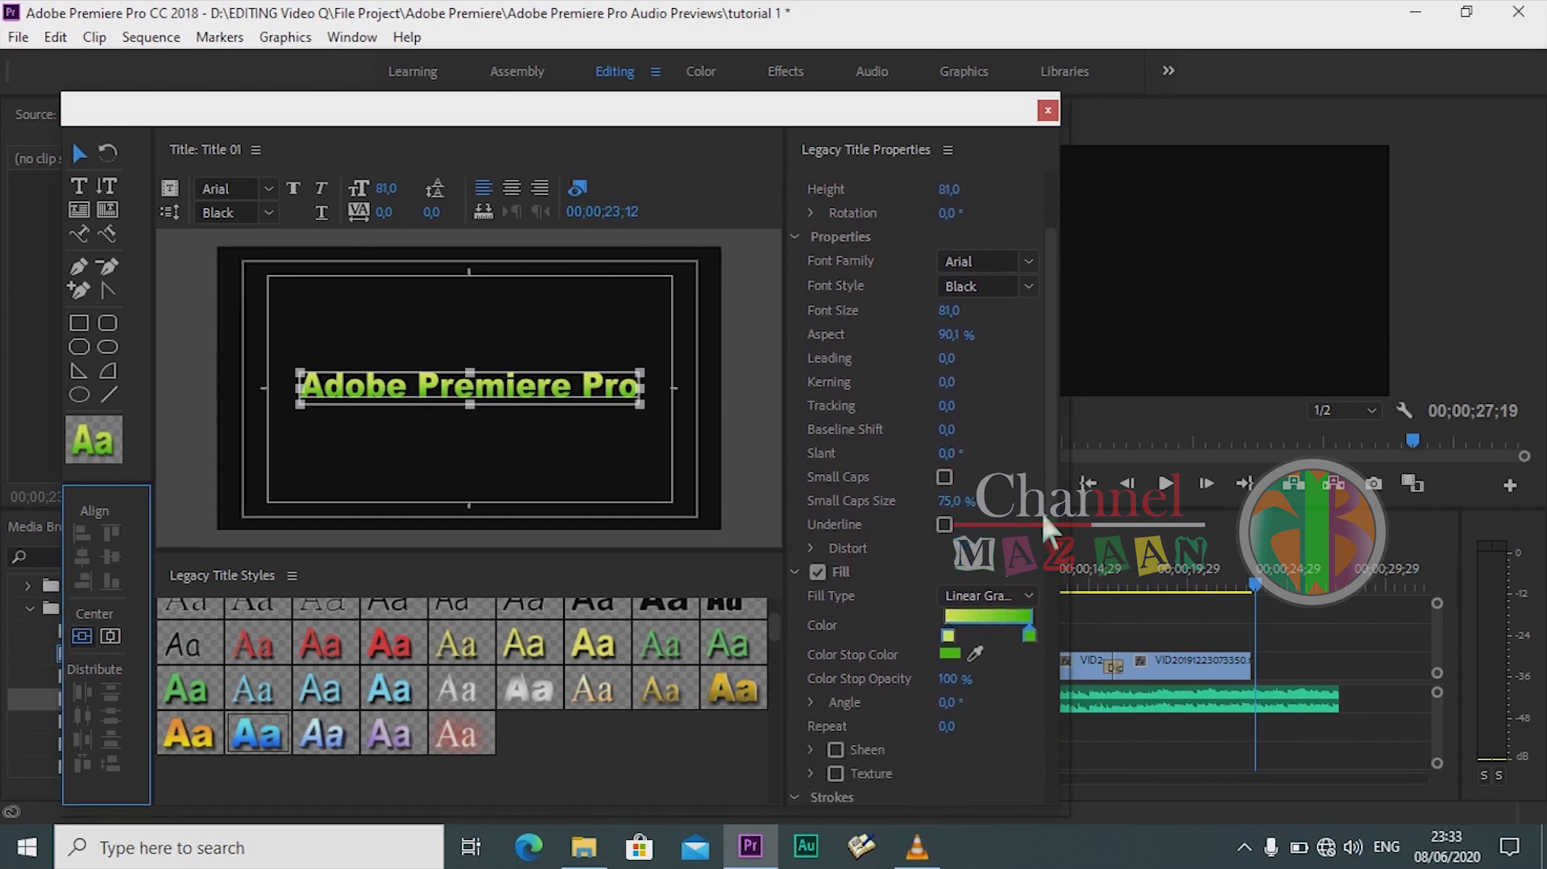
pyautogui.moveTo(1046, 505); pyautogui.dragTo(1057, 721)
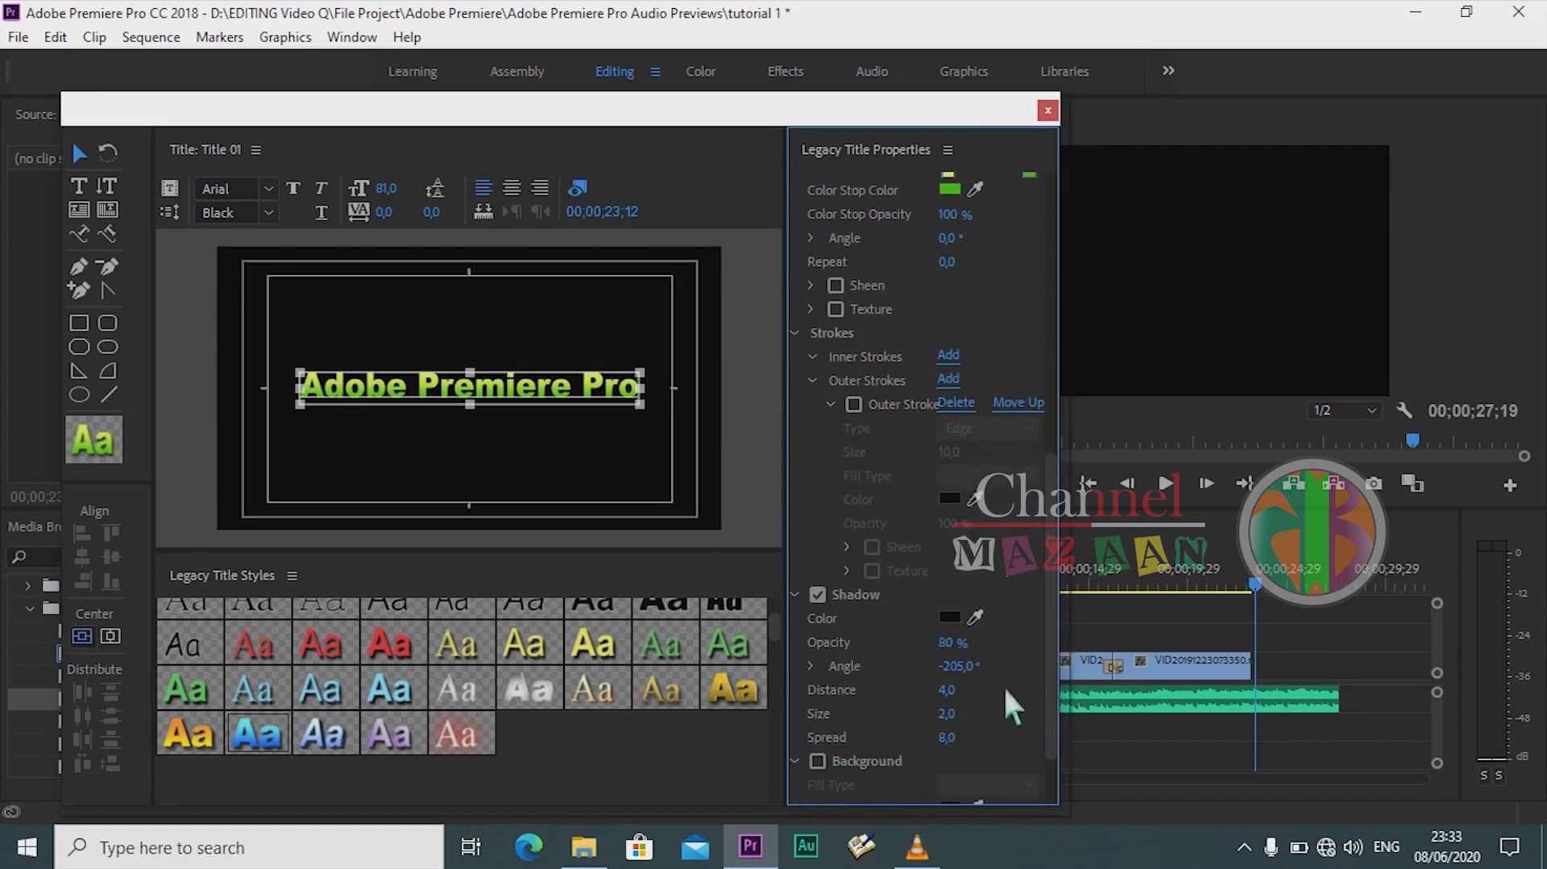
pyautogui.click(949, 614)
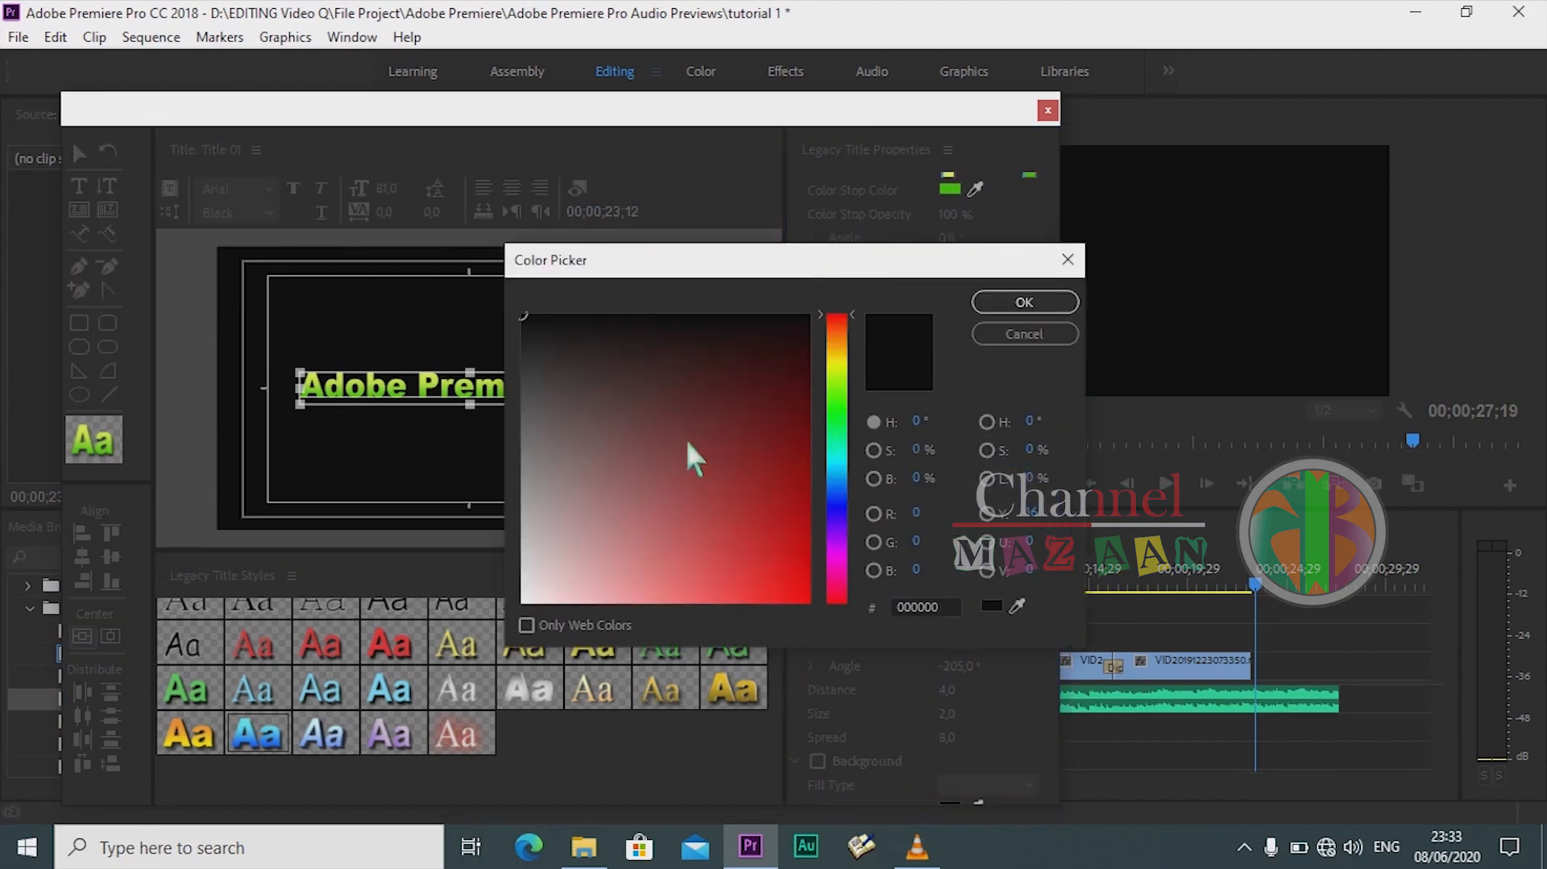
pyautogui.moveTo(569, 406); pyautogui.dragTo(504, 640)
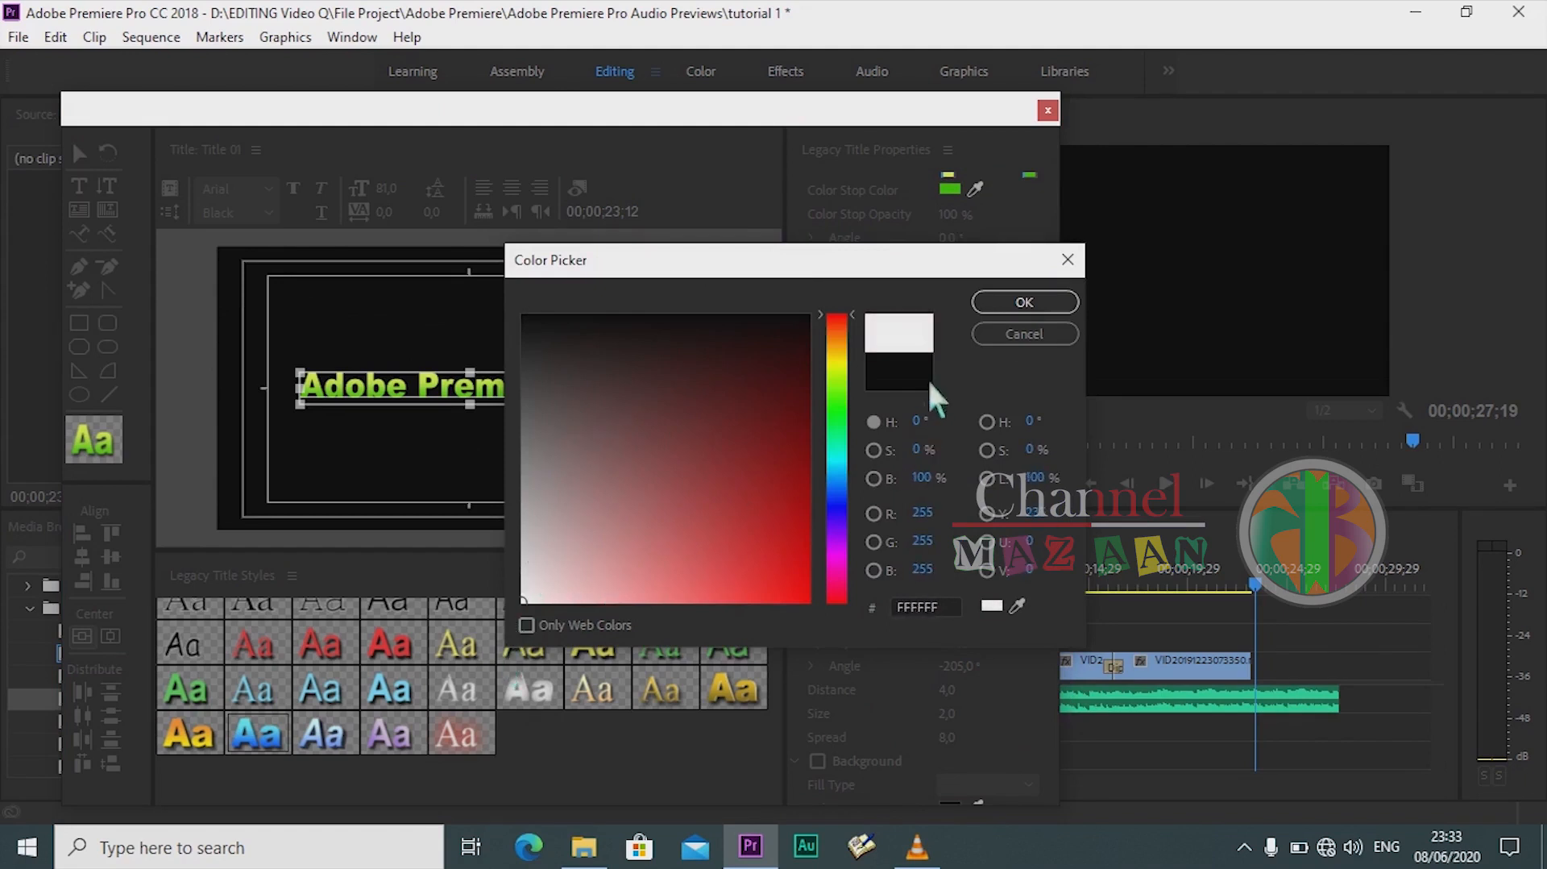
pyautogui.click(1022, 303)
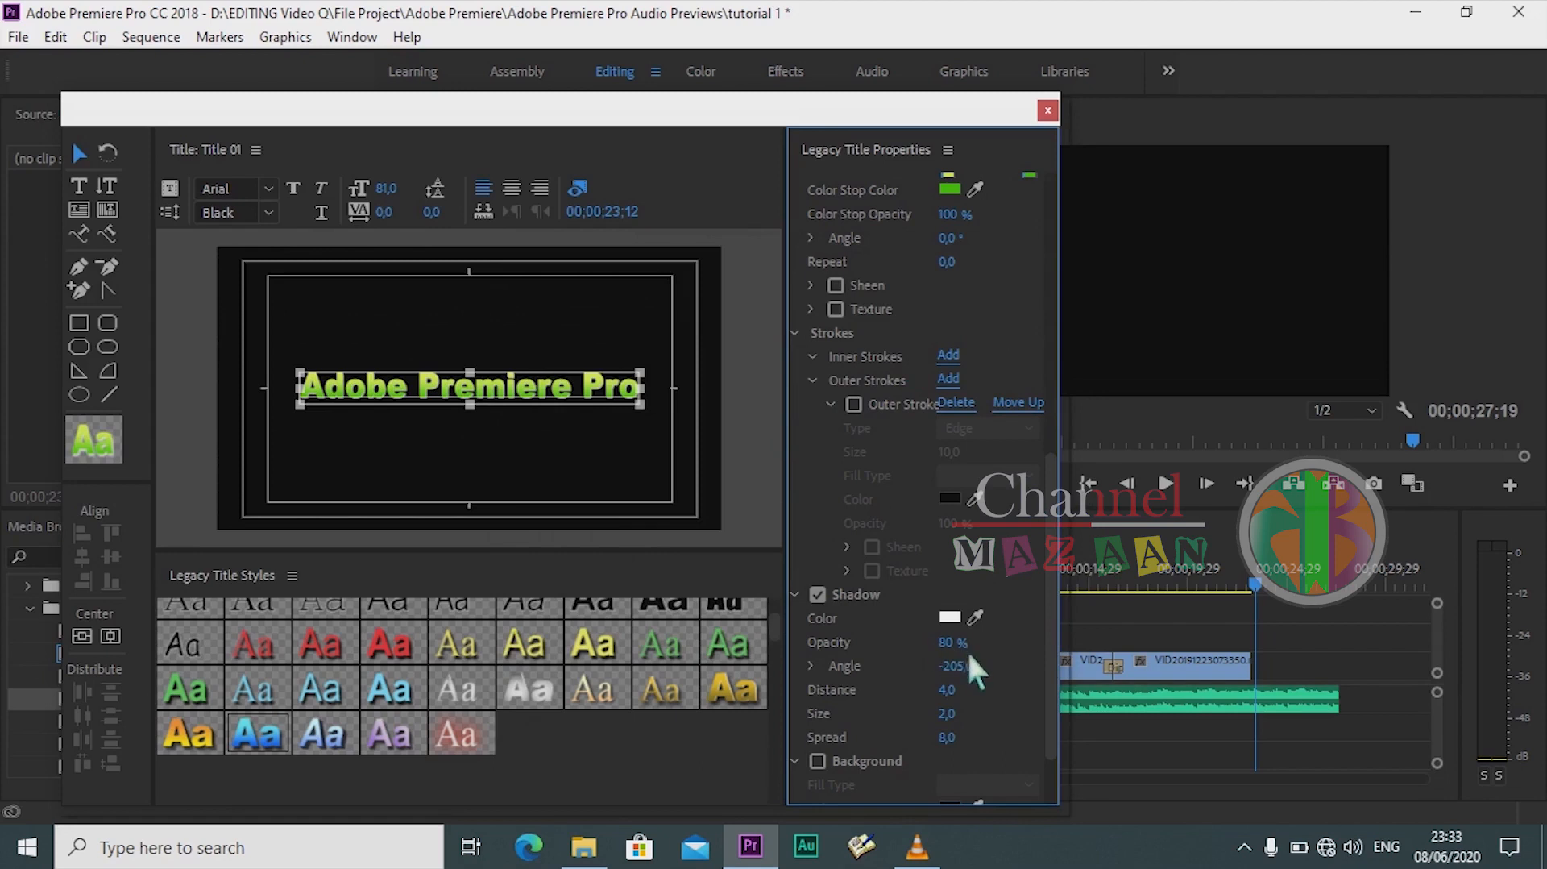
pyautogui.moveTo(950, 640); pyautogui.dragTo(1037, 651)
pyautogui.scroll(-2, 993, 697)
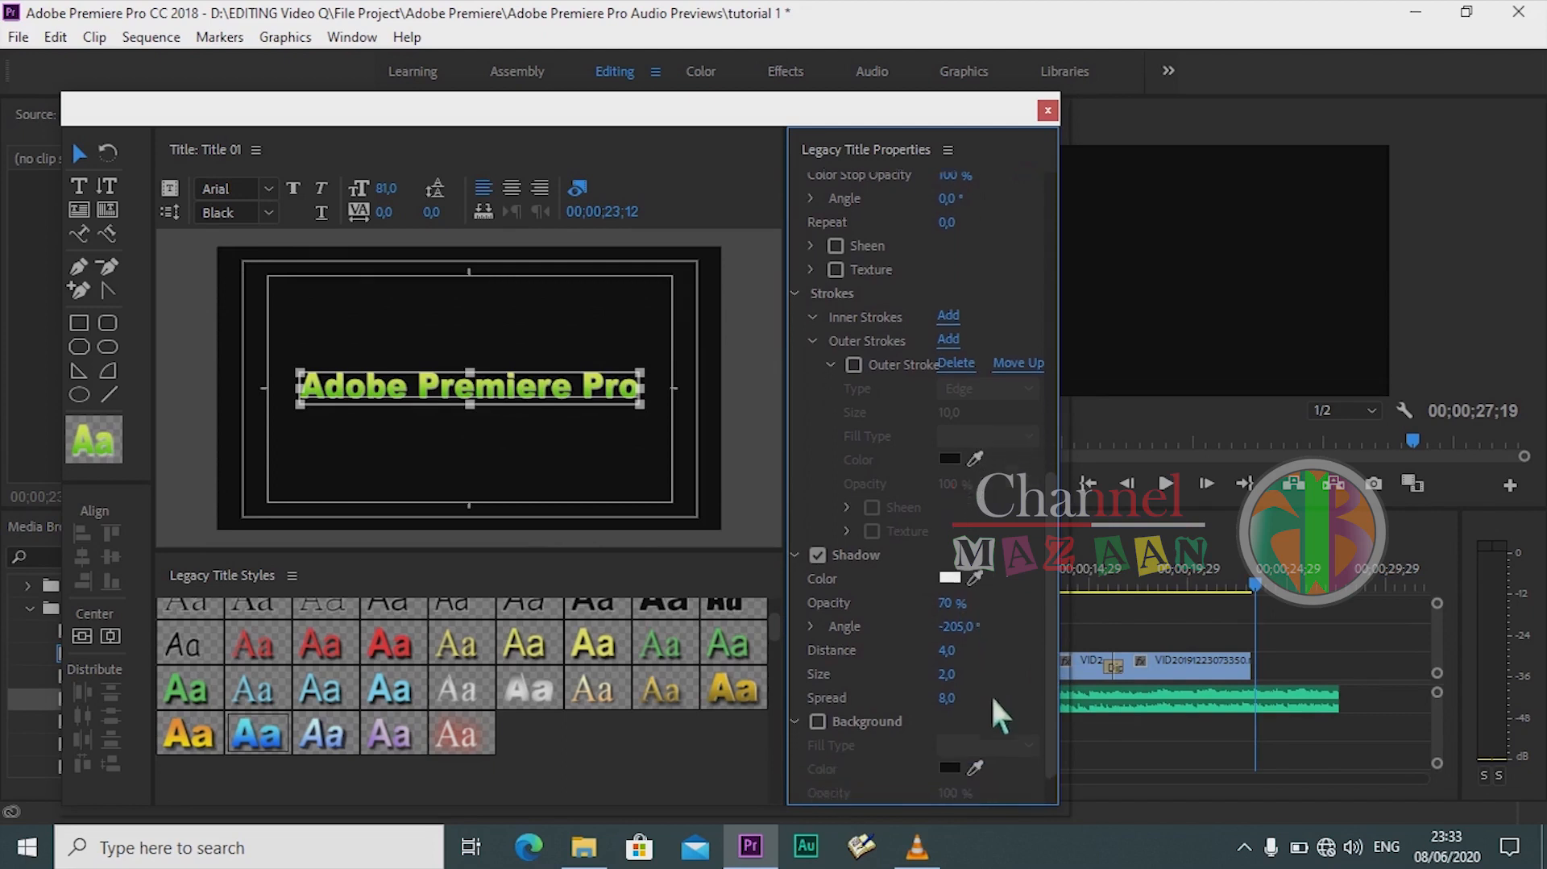
# Step: Enable the title's outer stroke and raise its size to 54
pyautogui.scroll(4, 1007, 689)
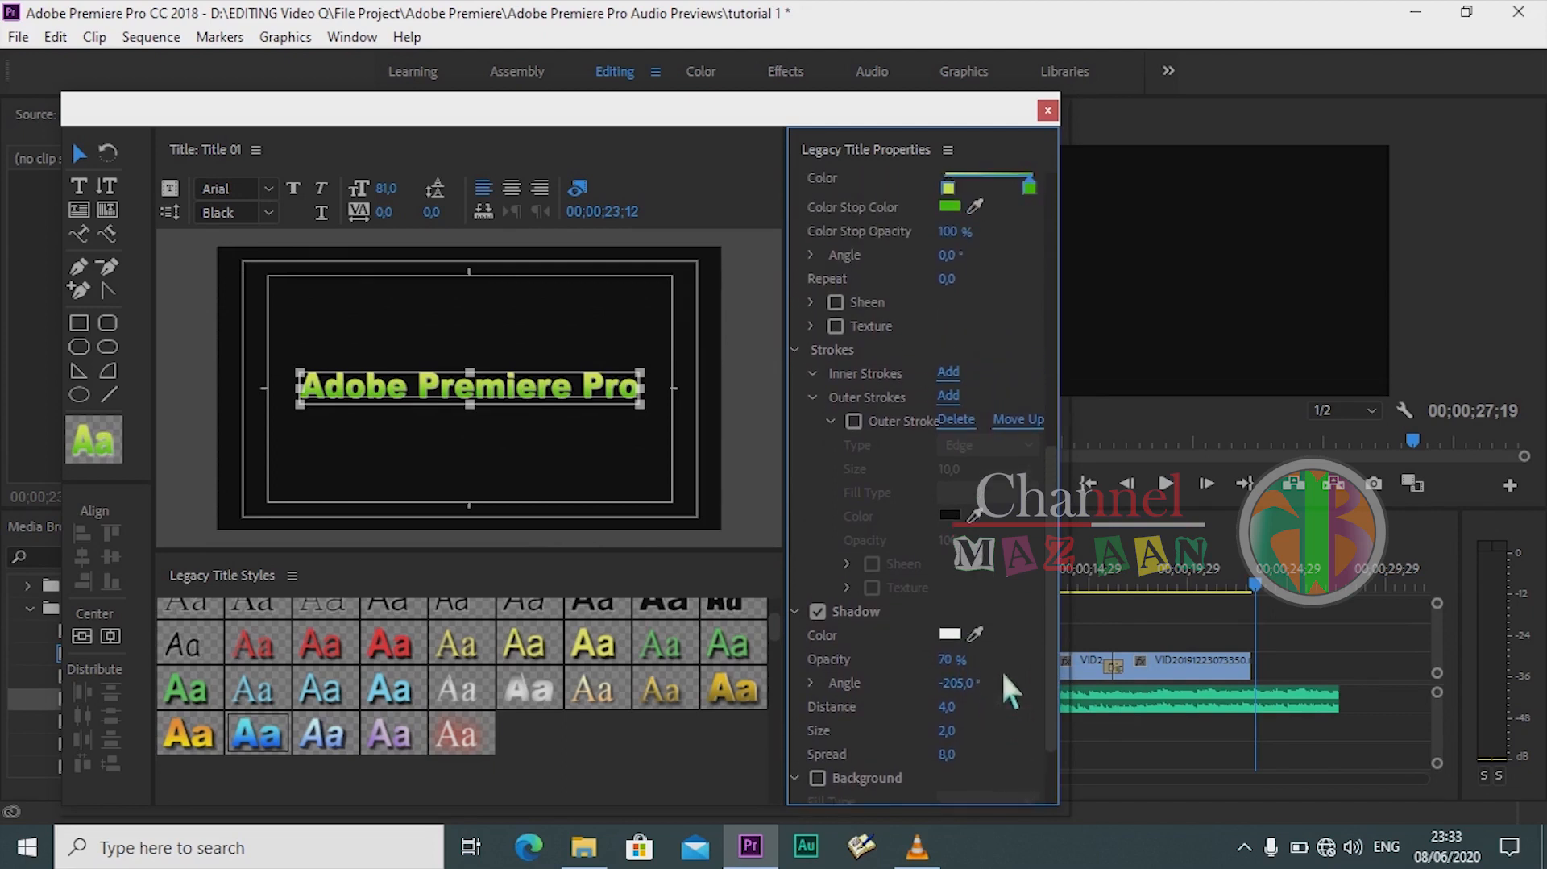
pyautogui.scroll(3, 1011, 394)
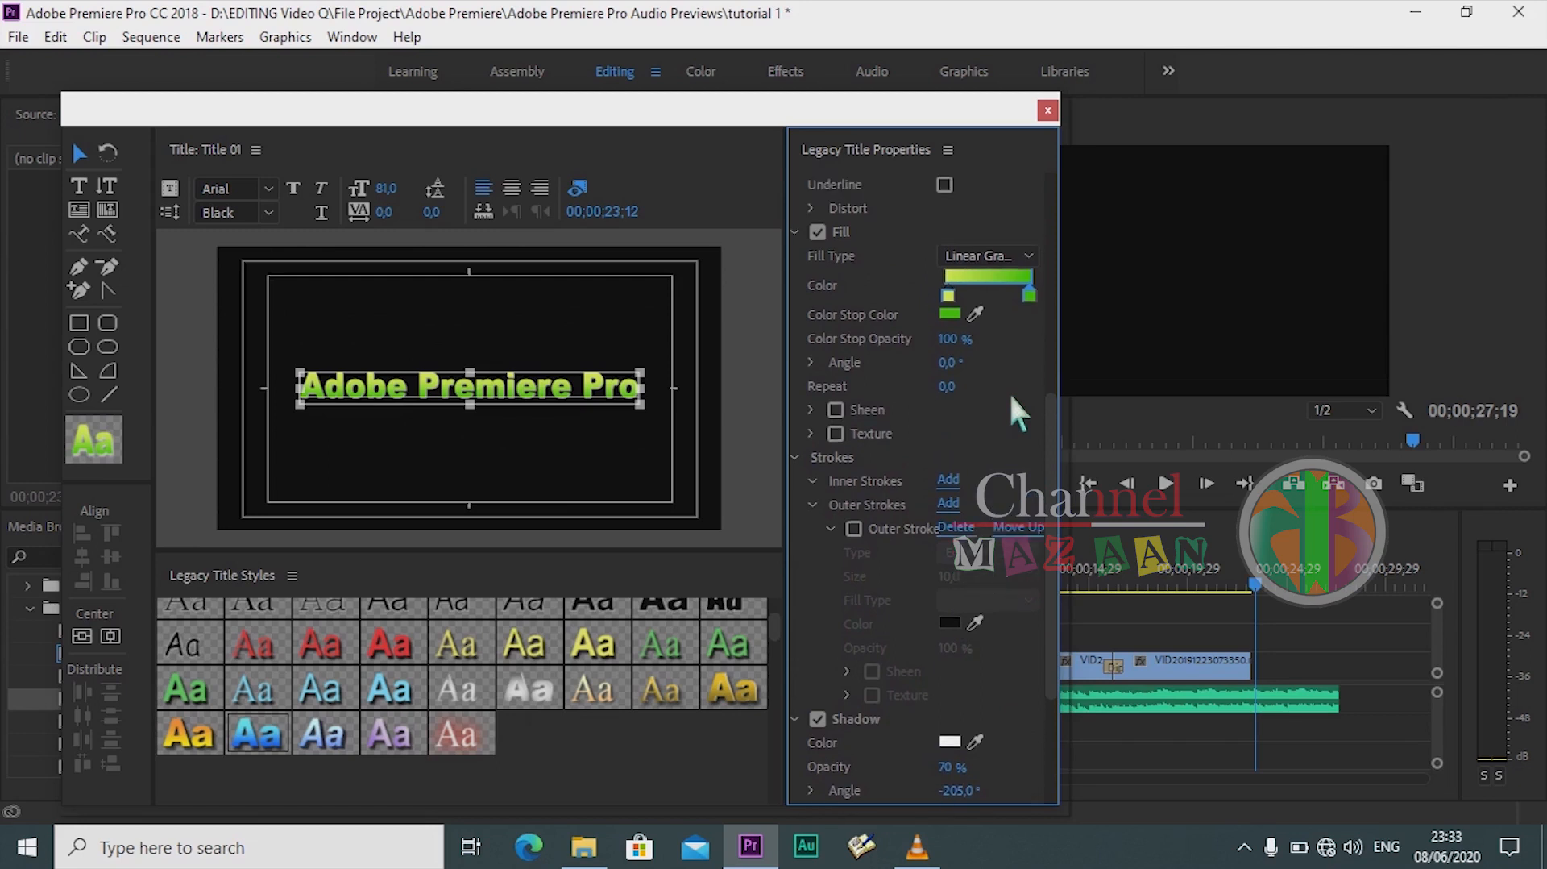
pyautogui.scroll(2, 1008, 392)
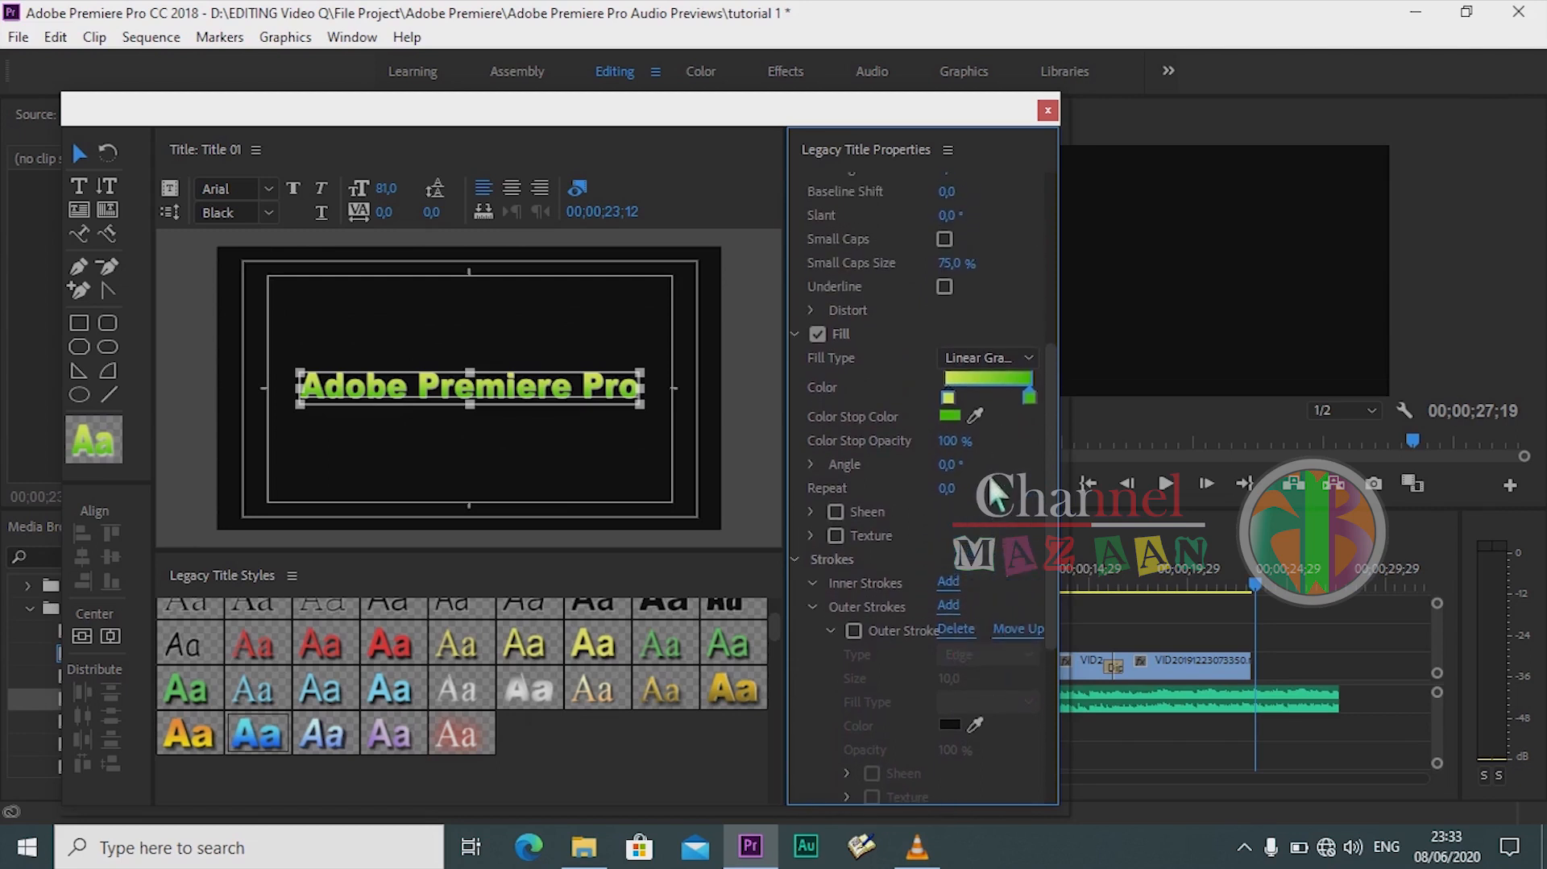
pyautogui.scroll(1, 997, 504)
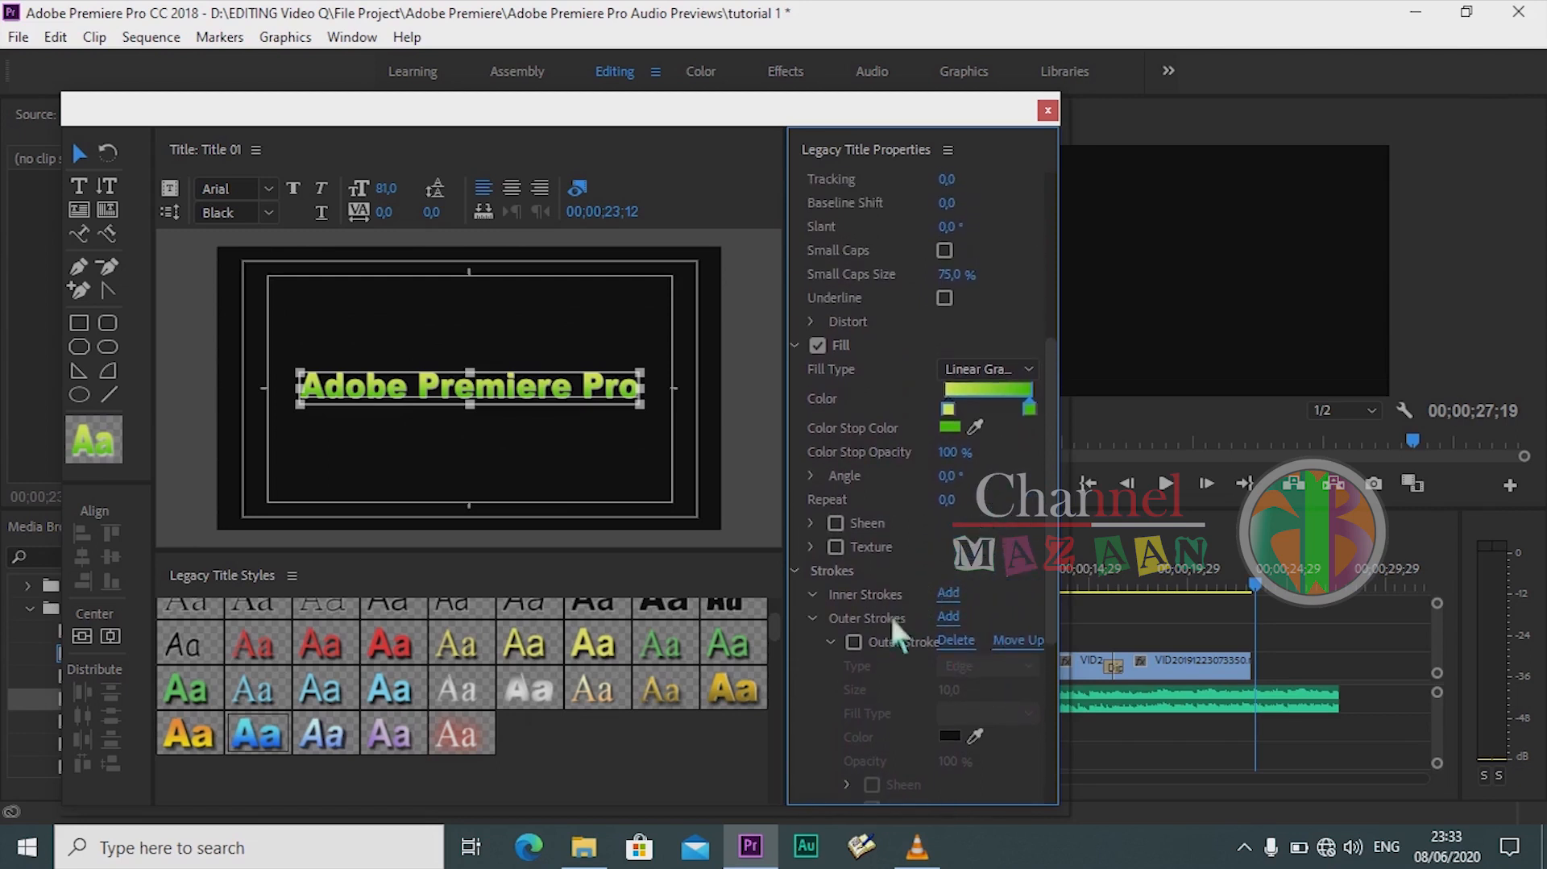
pyautogui.click(853, 641)
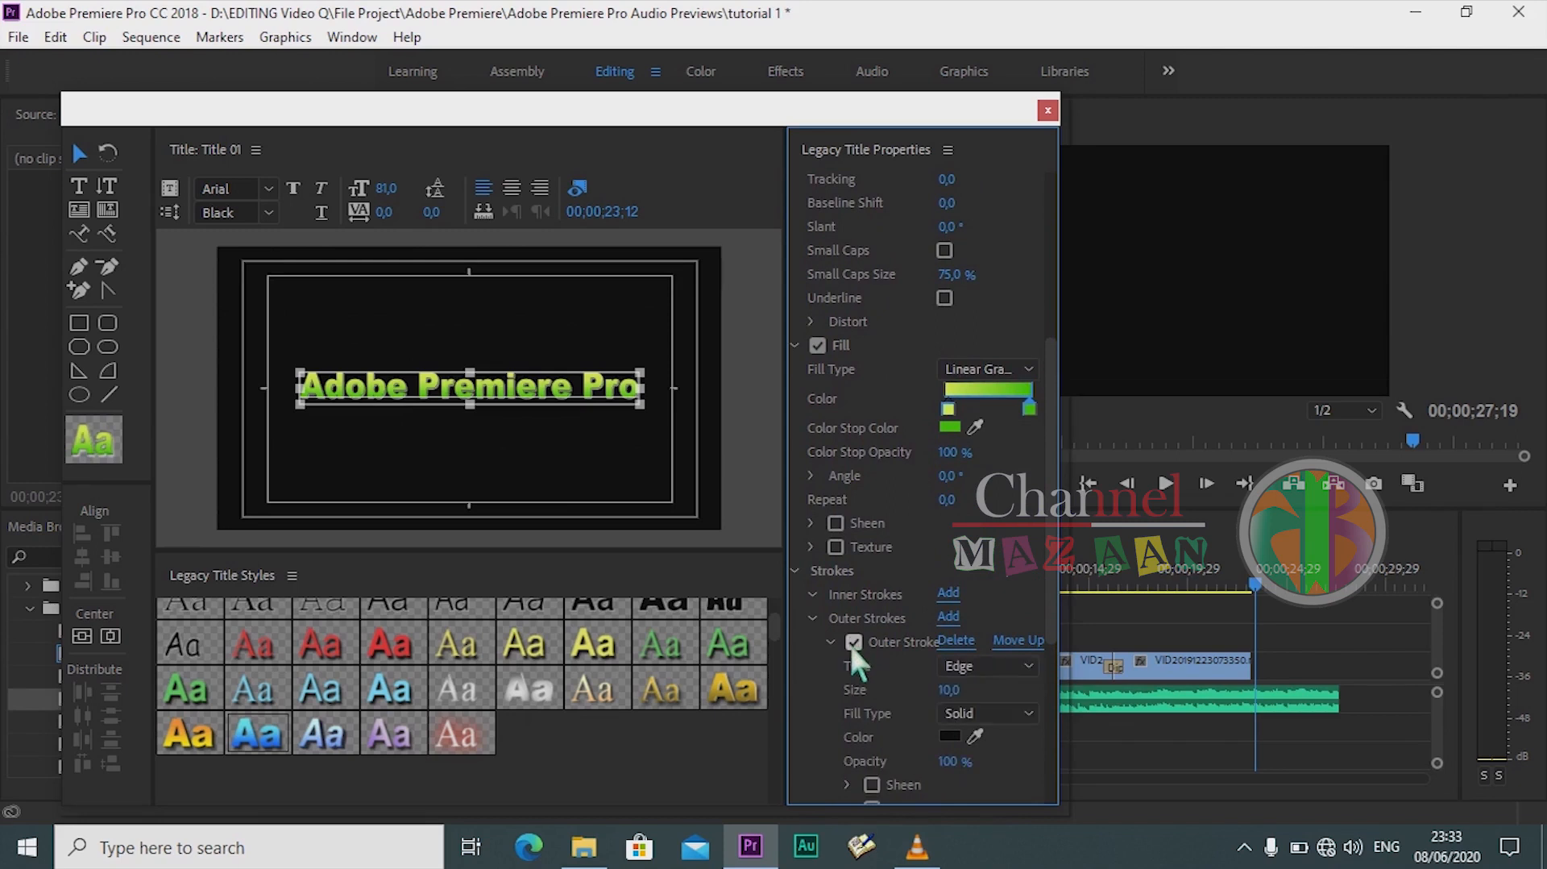
pyautogui.click(852, 642)
pyautogui.click(853, 641)
pyautogui.moveTo(943, 691)
pyautogui.mouseDown()
pyautogui.moveTo(1001, 684)
pyautogui.moveTo(798, 681)
pyautogui.moveTo(912, 675)
pyautogui.moveTo(841, 686)
pyautogui.moveTo(841, 703)
pyautogui.mouseUp()
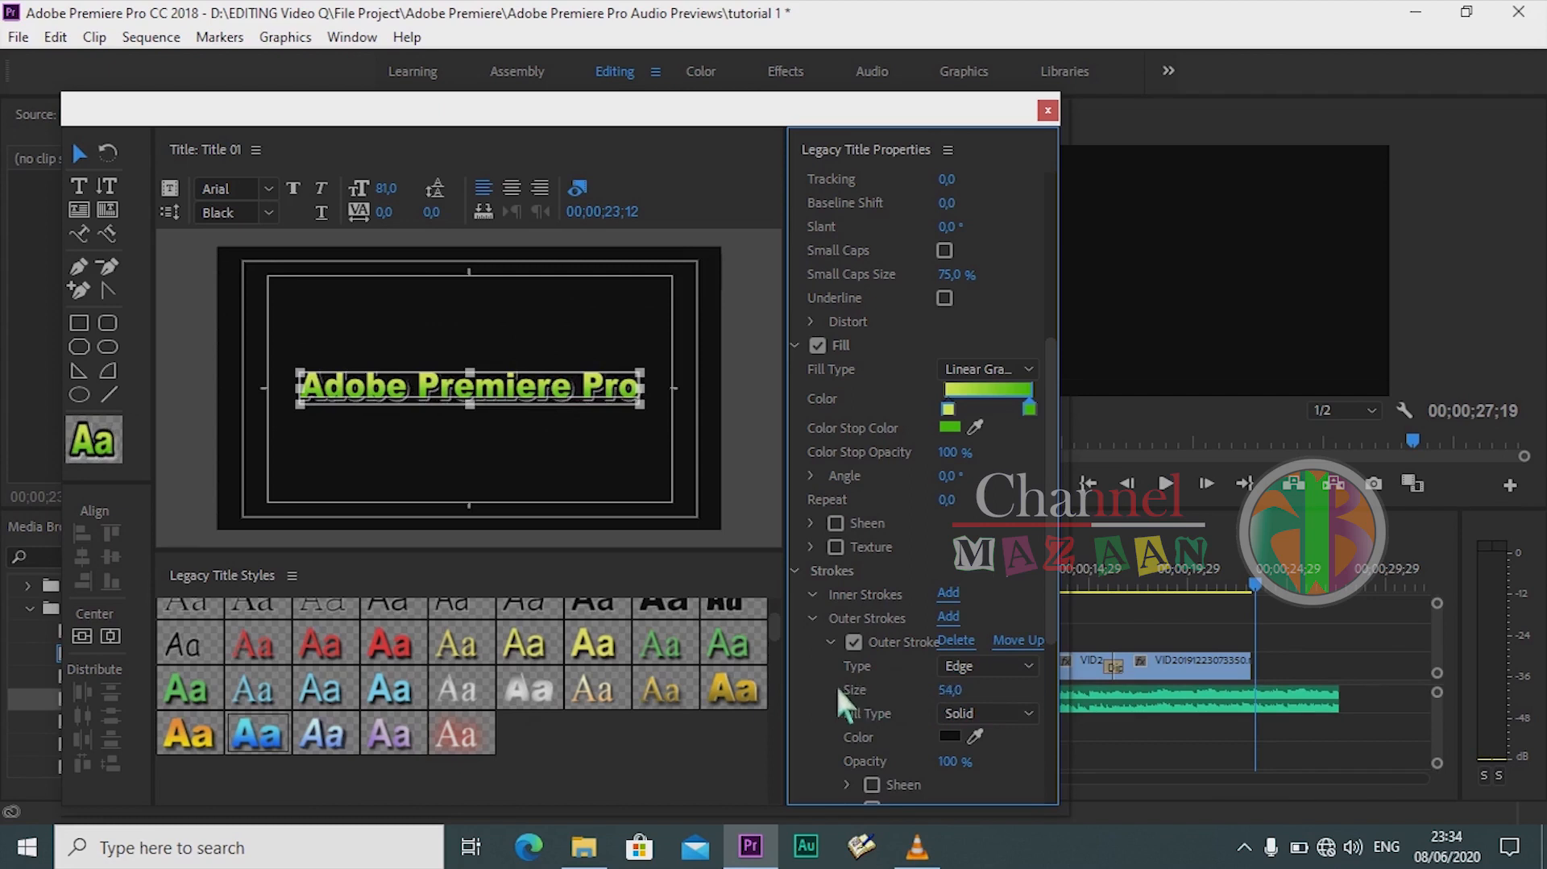
# Step: Change the title's outer stroke colour to red E90000
pyautogui.click(948, 736)
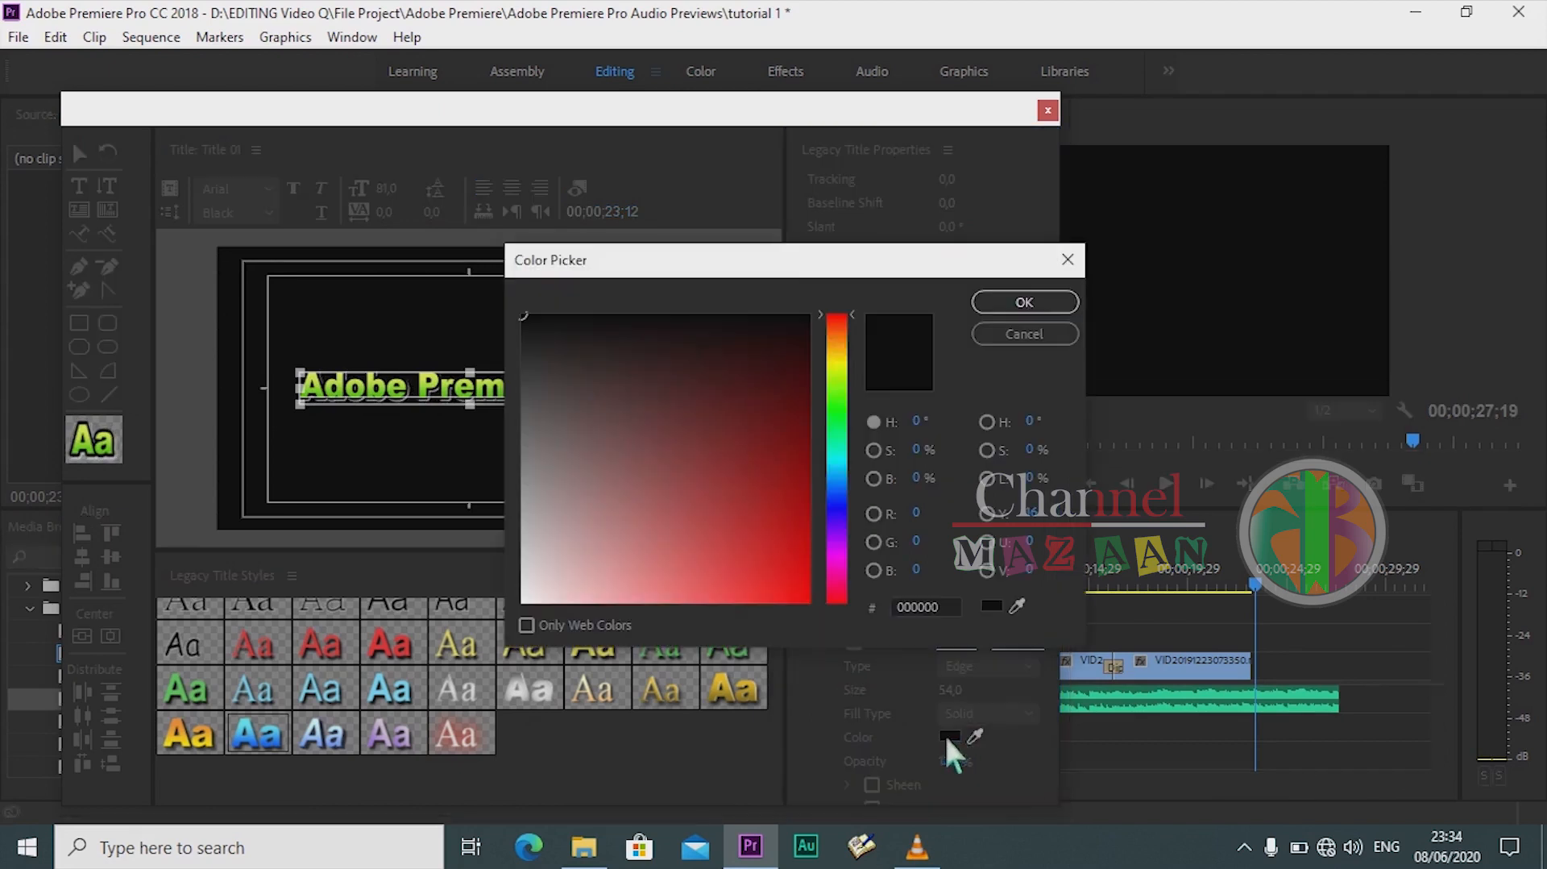
pyautogui.moveTo(655, 512)
pyautogui.mouseDown()
pyautogui.moveTo(767, 477)
pyautogui.moveTo(619, 566)
pyautogui.moveTo(795, 535)
pyautogui.moveTo(809, 578)
pyautogui.mouseUp()
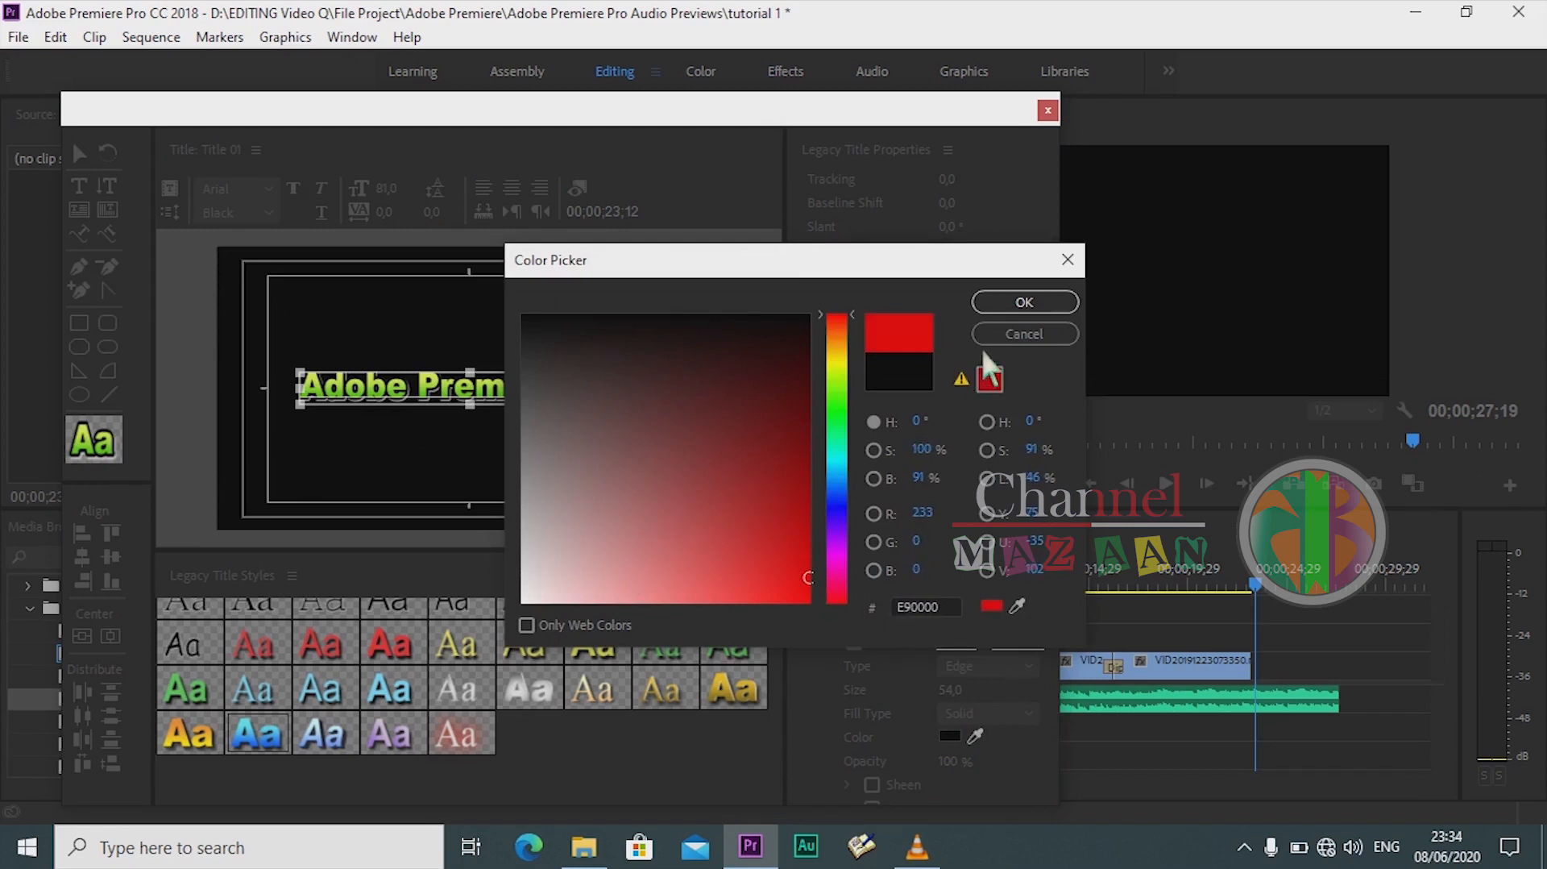
pyautogui.click(1004, 306)
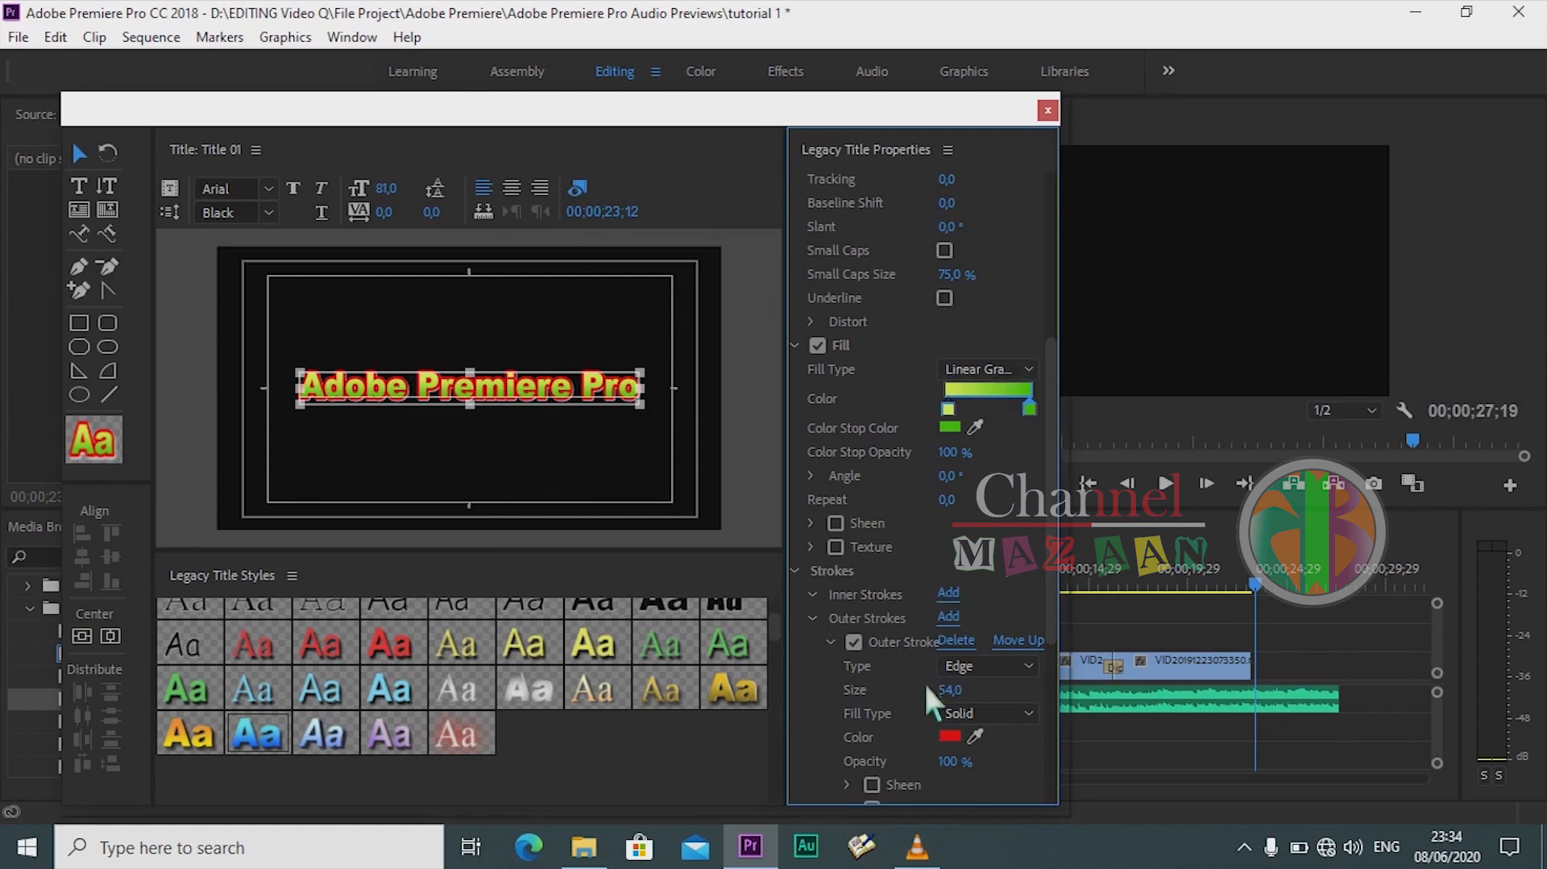
# Step: Set the outer stroke size to 40 and close the title editor
pyautogui.moveTo(951, 688)
pyautogui.mouseDown()
pyautogui.moveTo(908, 693)
pyautogui.moveTo(1007, 682)
pyautogui.moveTo(950, 689)
pyautogui.mouseUp()
pyautogui.moveTo(937, 693); pyautogui.dragTo(935, 694)
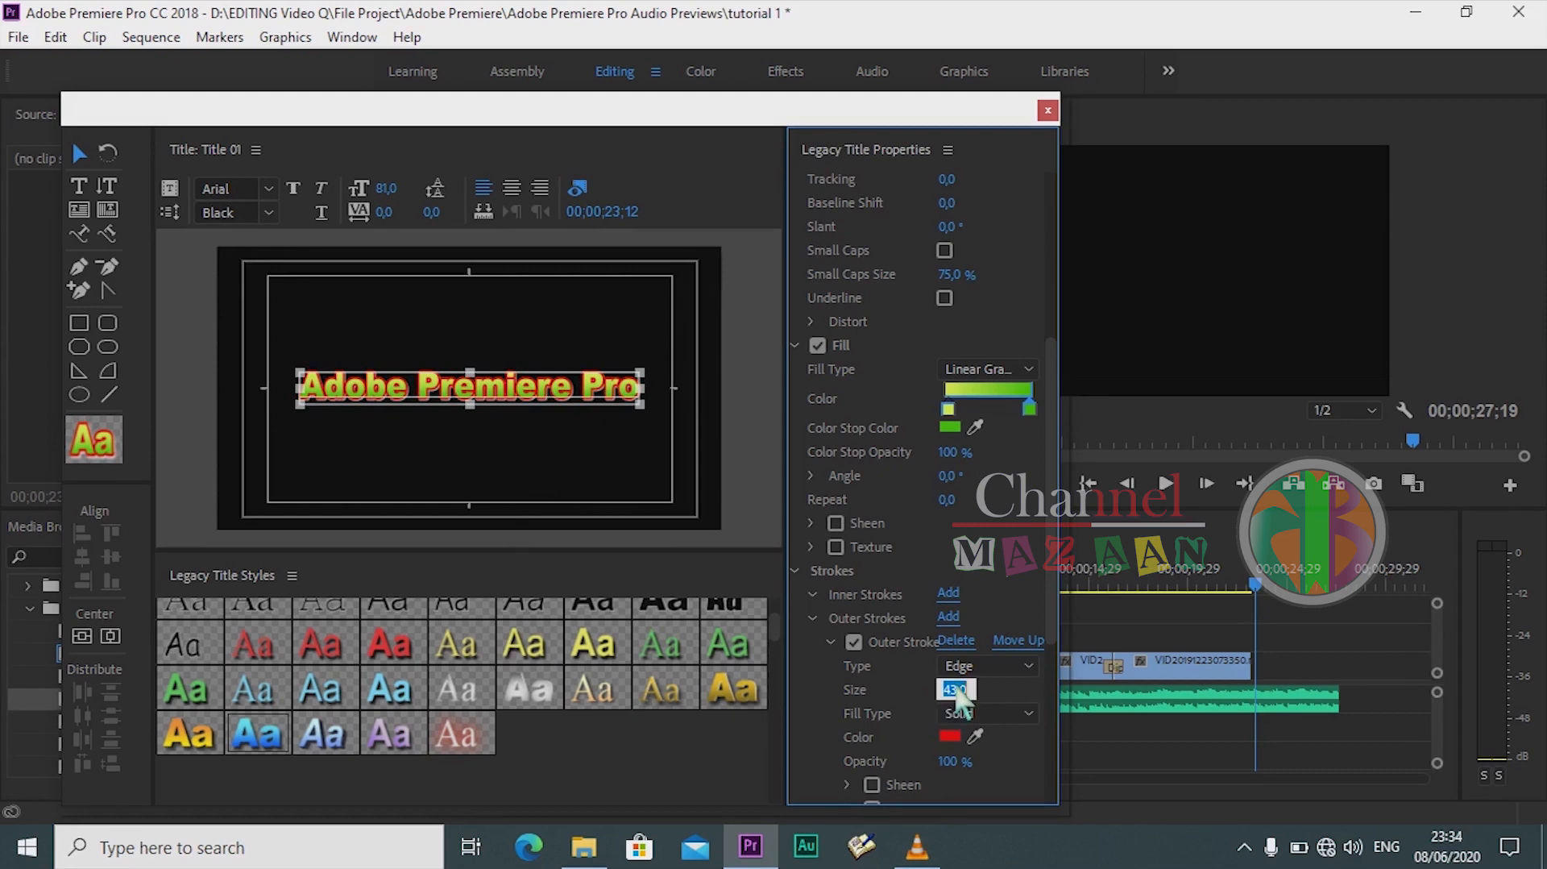
pyautogui.write('40')
pyautogui.press('Return')
pyautogui.click(1047, 111)
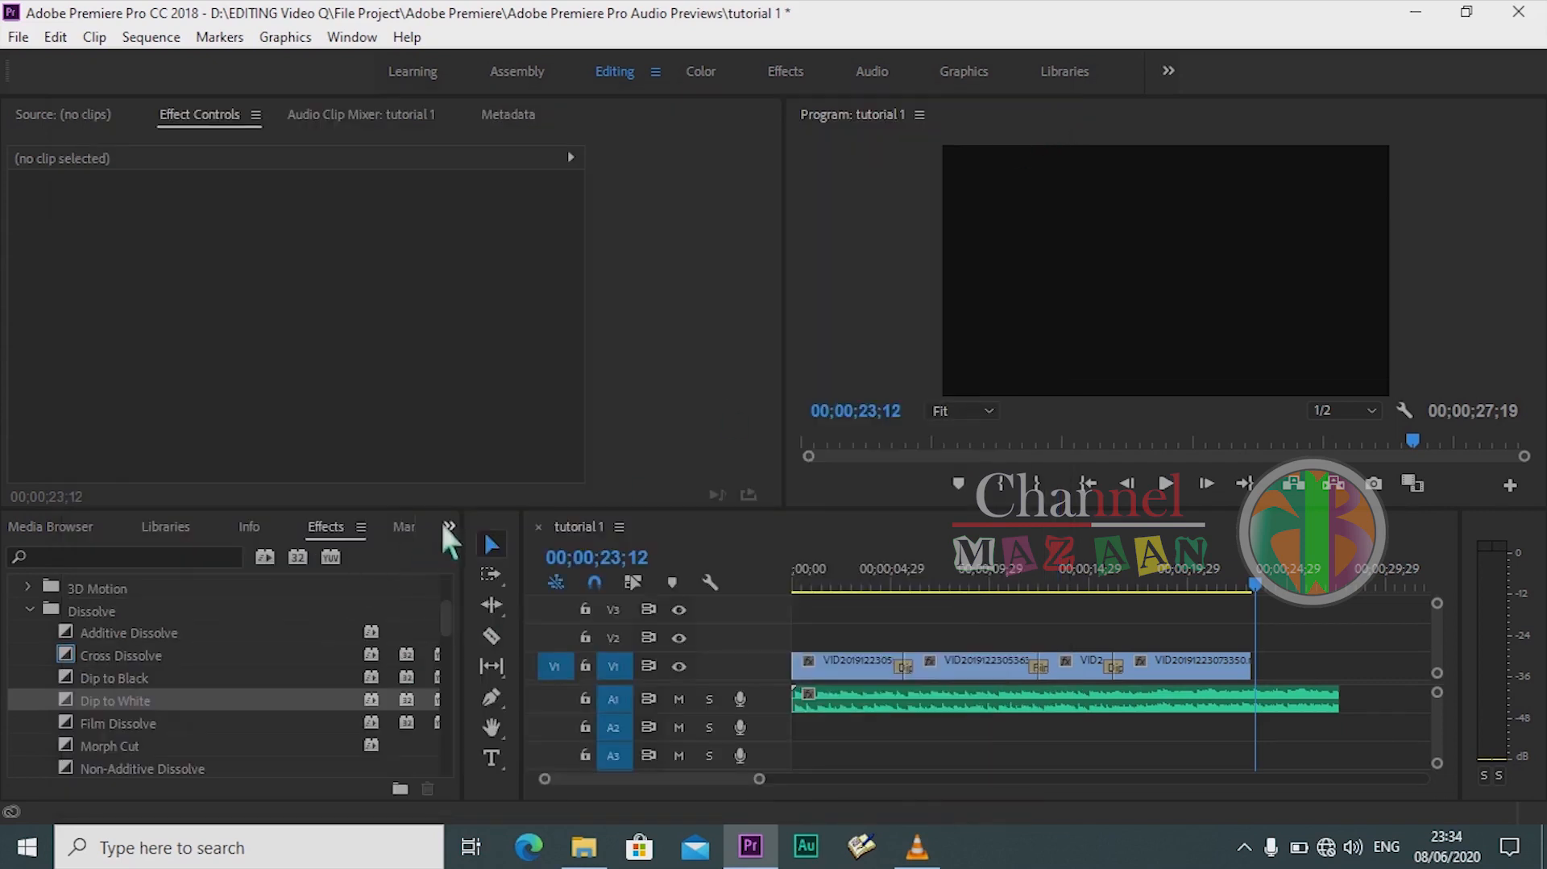
# Step: Place Title 01 from the project items on V1 directly after the last video clip
pyautogui.click(448, 528)
pyautogui.click(450, 548)
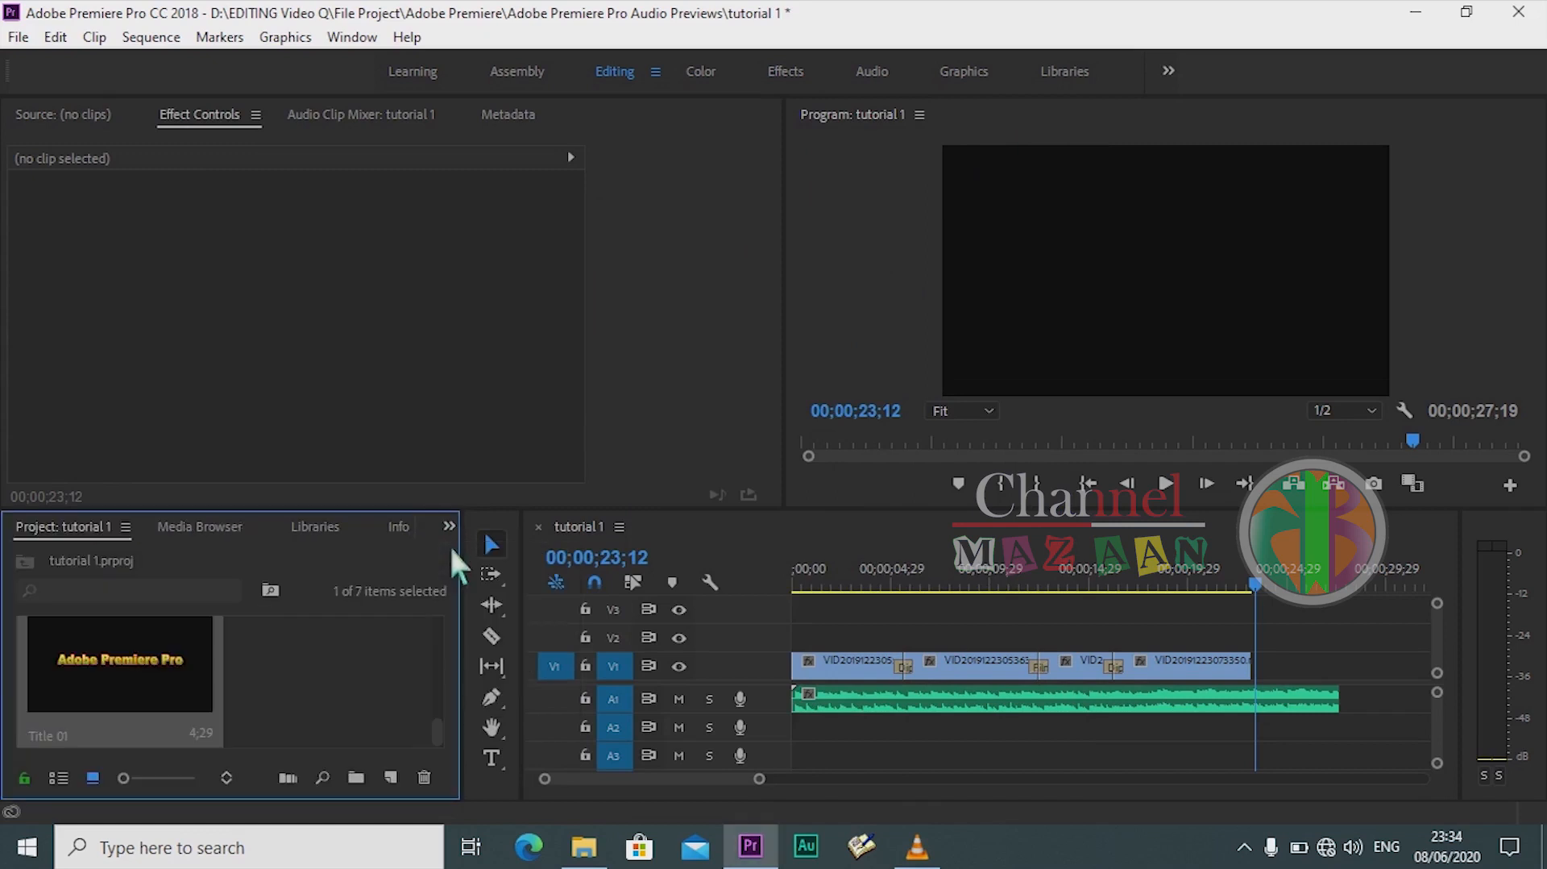
pyautogui.moveTo(325, 686); pyautogui.dragTo(1274, 660)
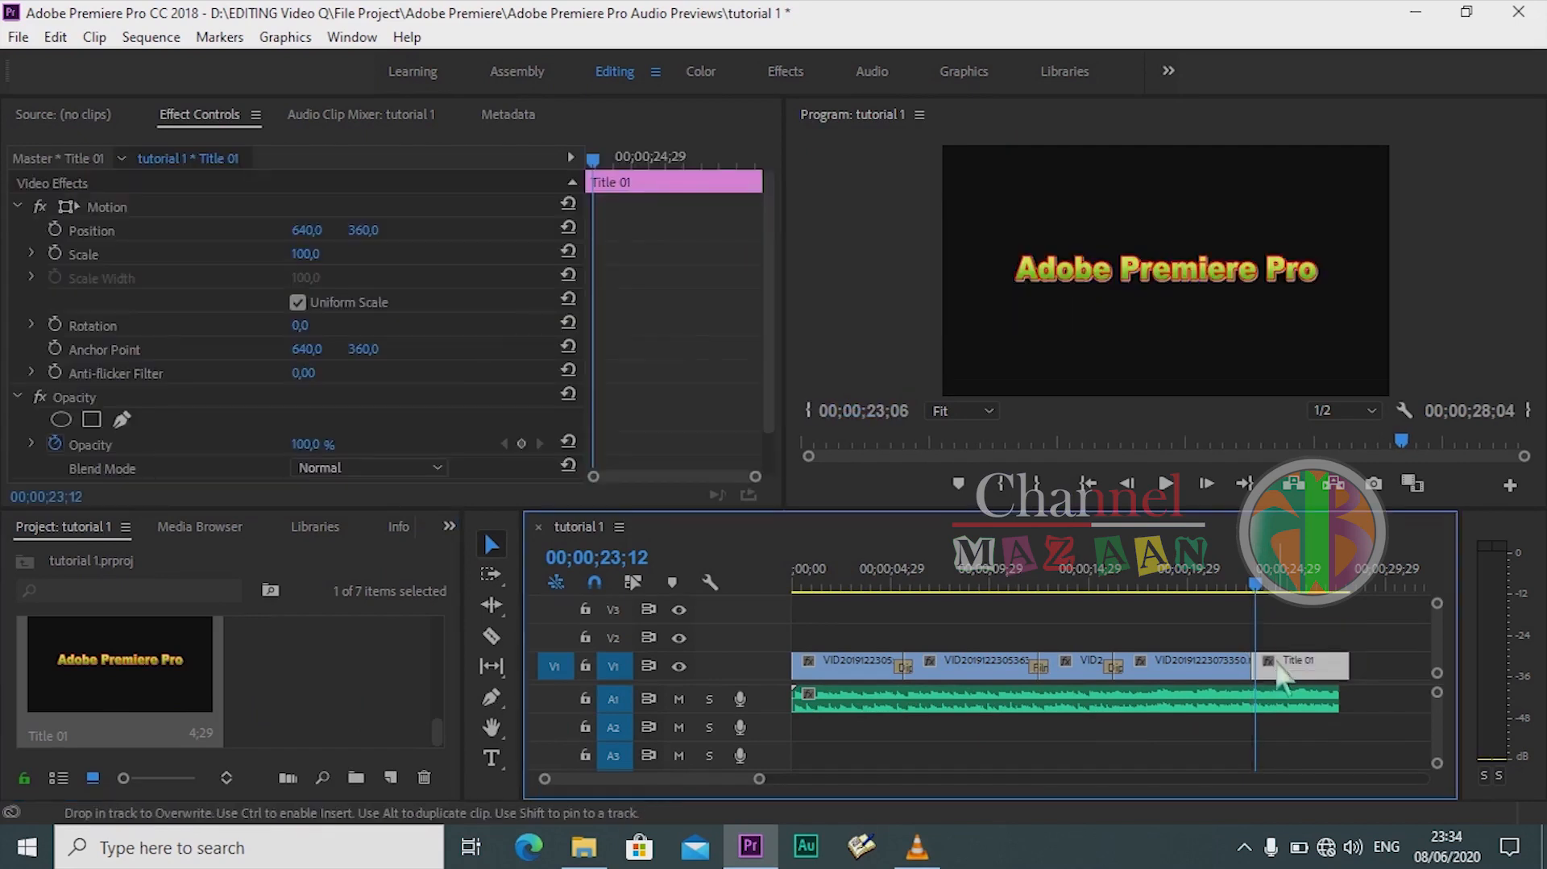
# Step: Move the playhead to 00;00;21;29 and add a Dip to Black transition between the last video clip and Title 01
pyautogui.click(1229, 564)
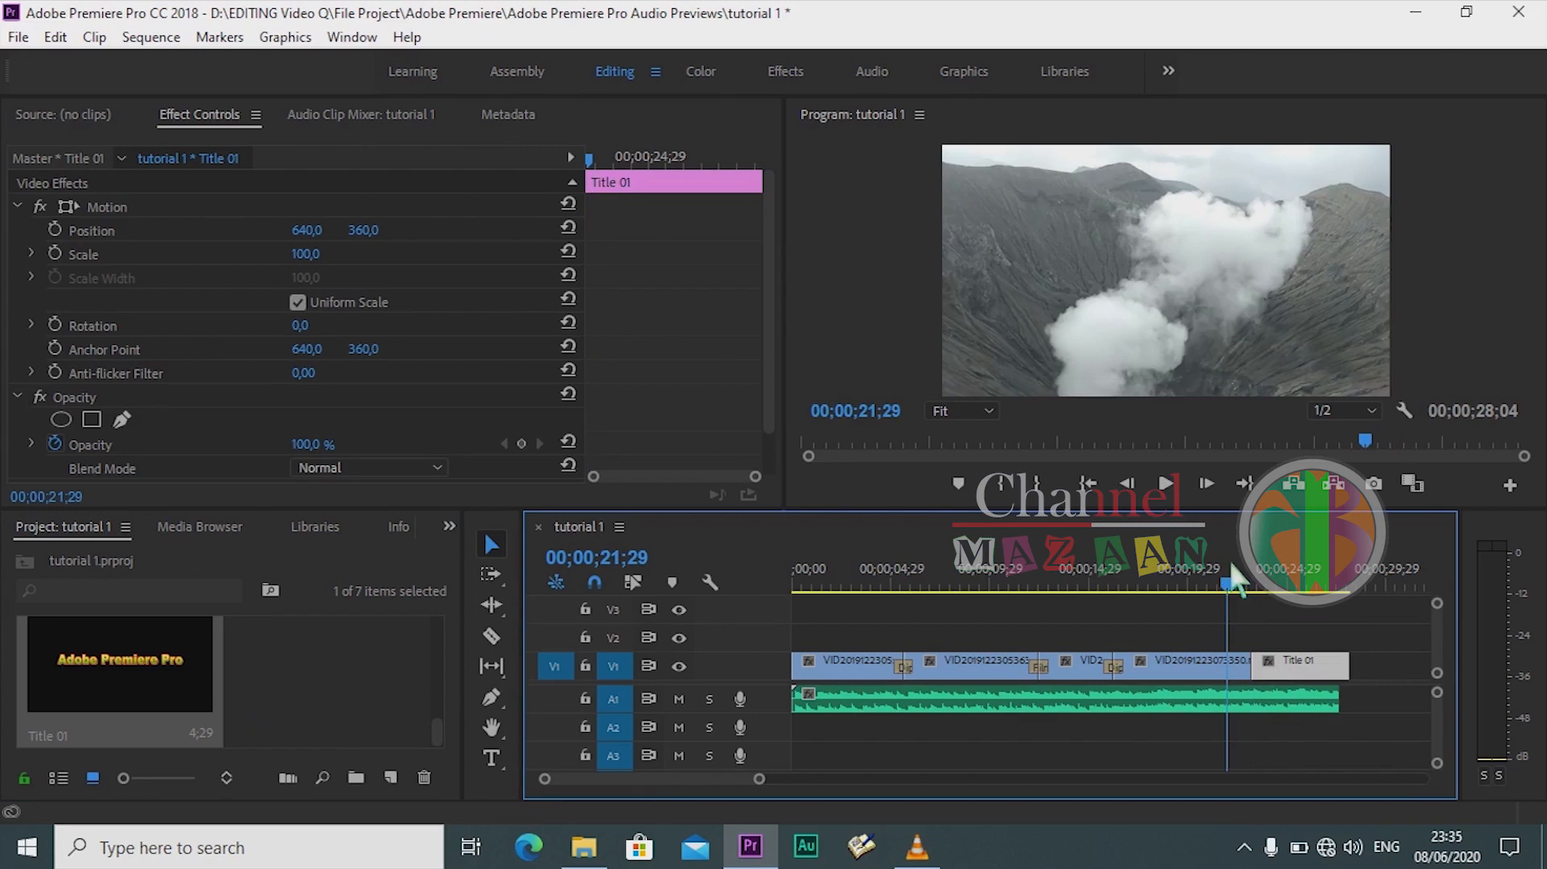
pyautogui.click(448, 526)
pyautogui.click(480, 653)
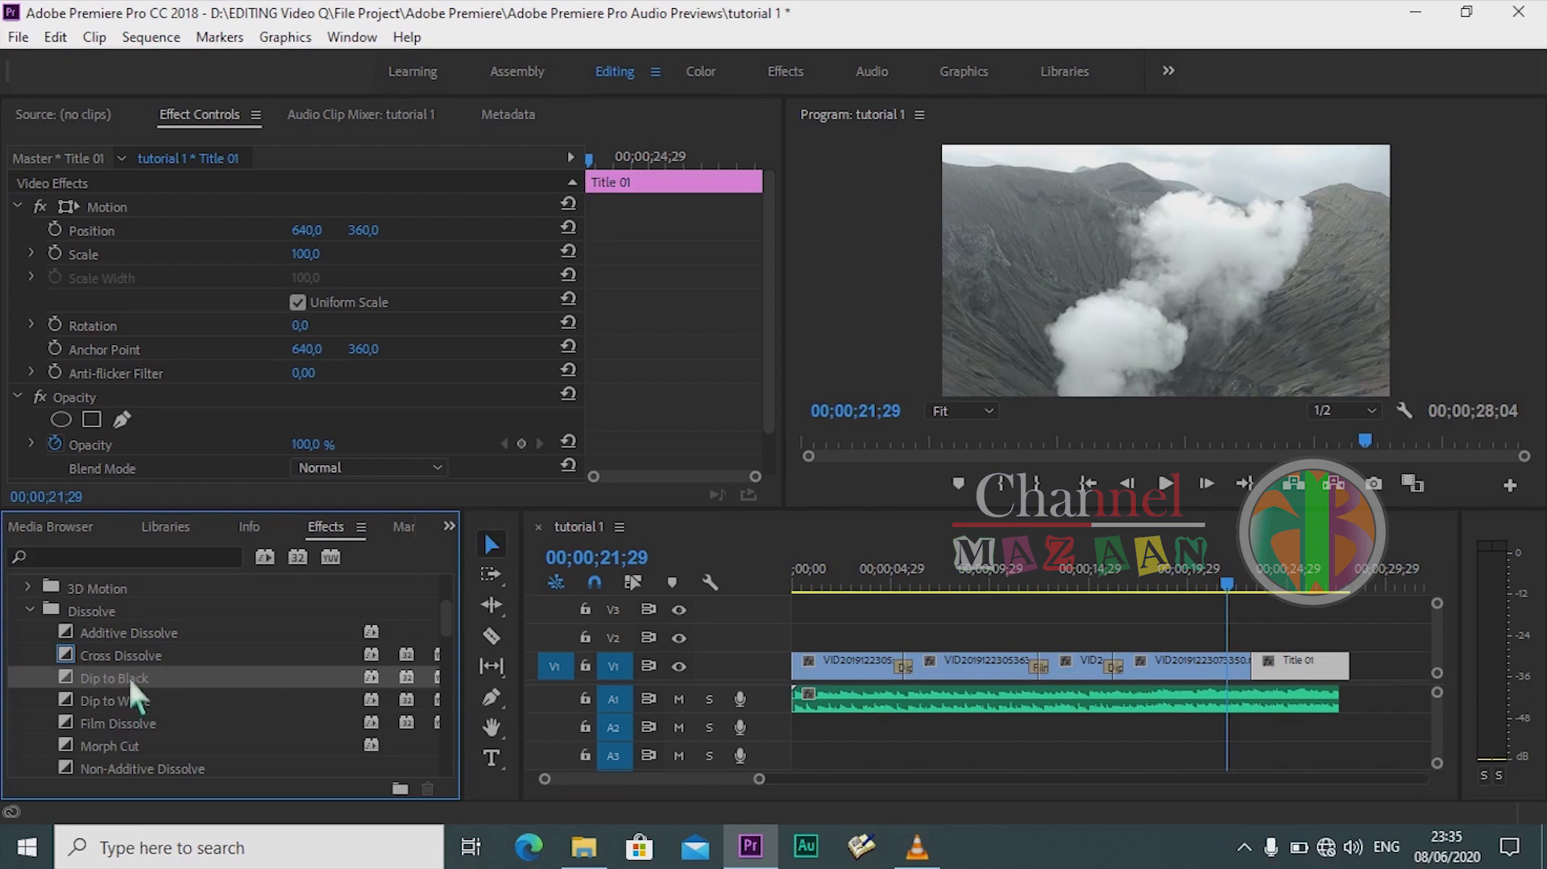
pyautogui.moveTo(127, 674); pyautogui.dragTo(1258, 682)
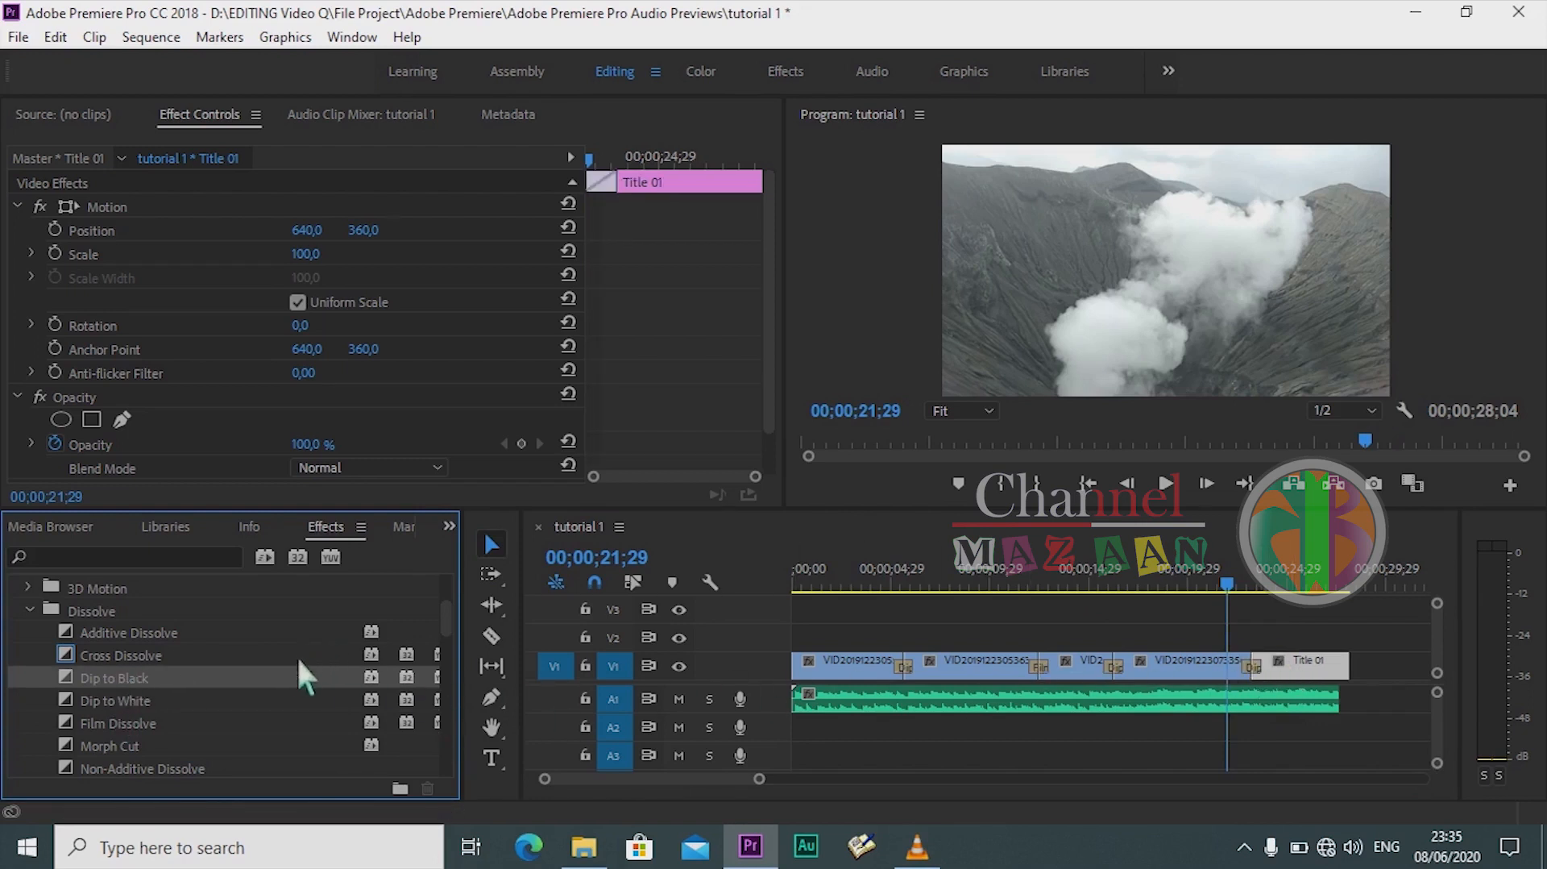
# Step: Add a Dip to Black transition at the end of Title 01 and extend the A1 audio clip to the title's end
pyautogui.moveTo(290, 678); pyautogui.dragTo(1341, 691)
pyautogui.click(1339, 704)
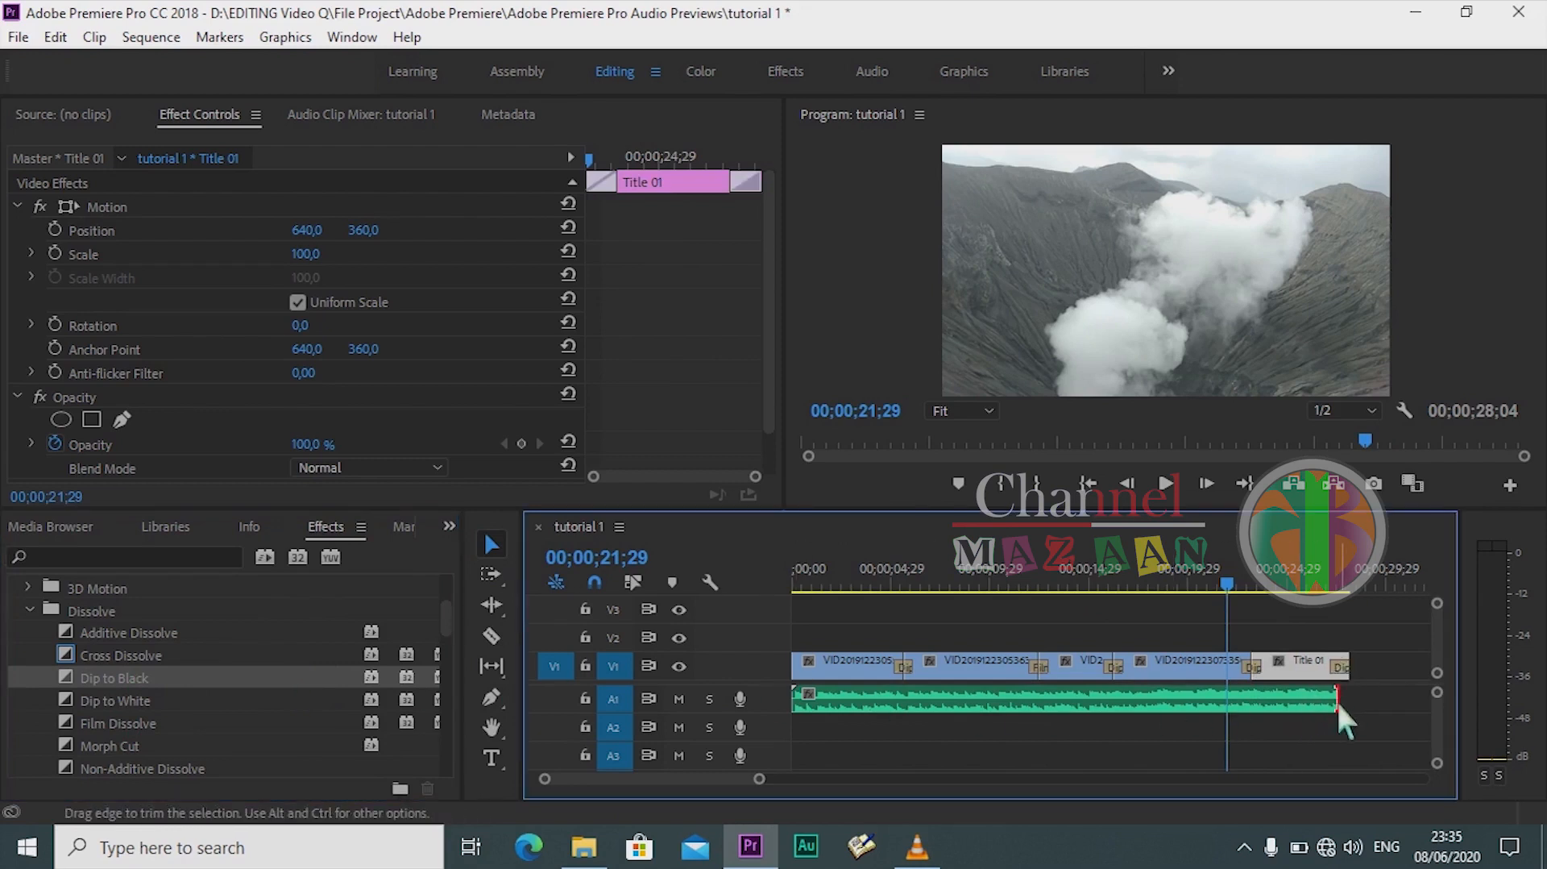
pyautogui.moveTo(1343, 706); pyautogui.dragTo(1350, 706)
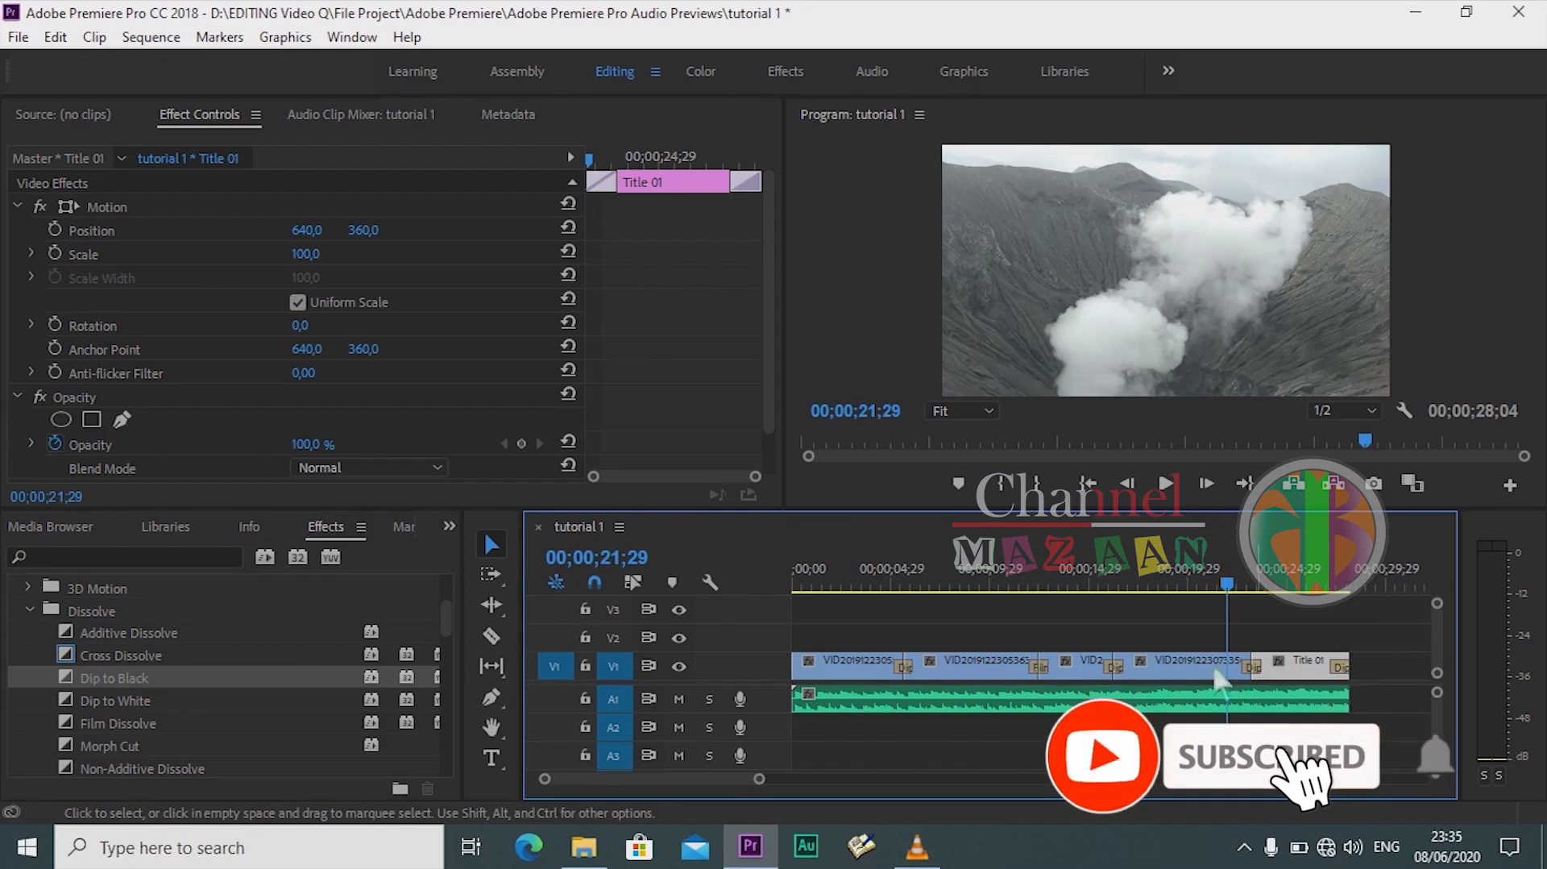
# Step: Play the end of the sequence from the last video clip through Title 01 to check the transitions
pyautogui.click(1195, 571)
pyautogui.press('space')
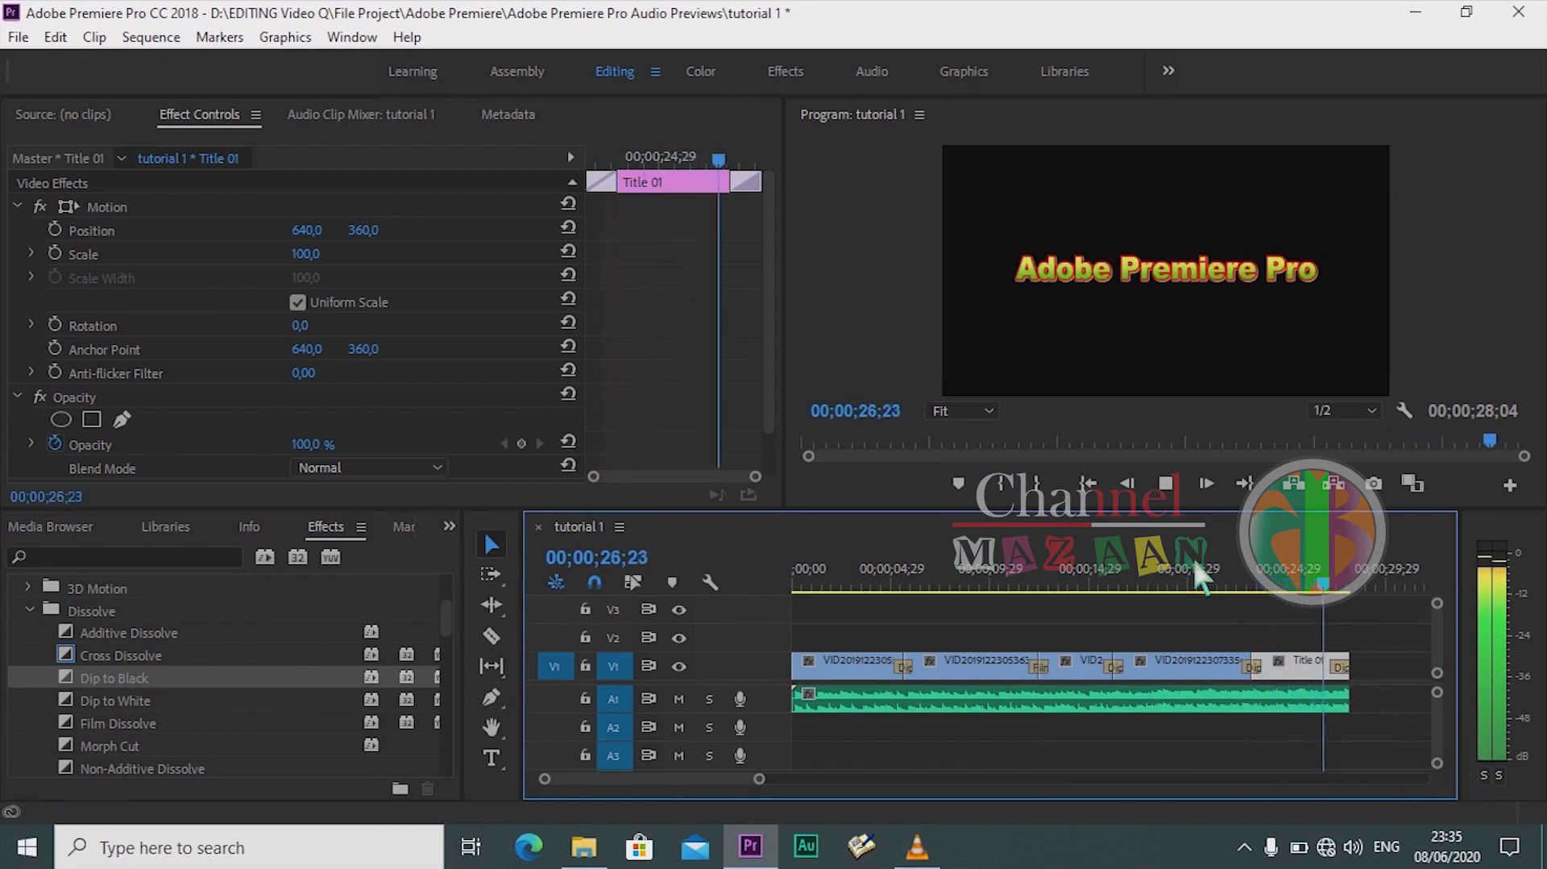
# Step: Create a Scale keyframe for Title 01 at 00;00;24;16 and move it to the end of the title clip
pyautogui.click(1278, 581)
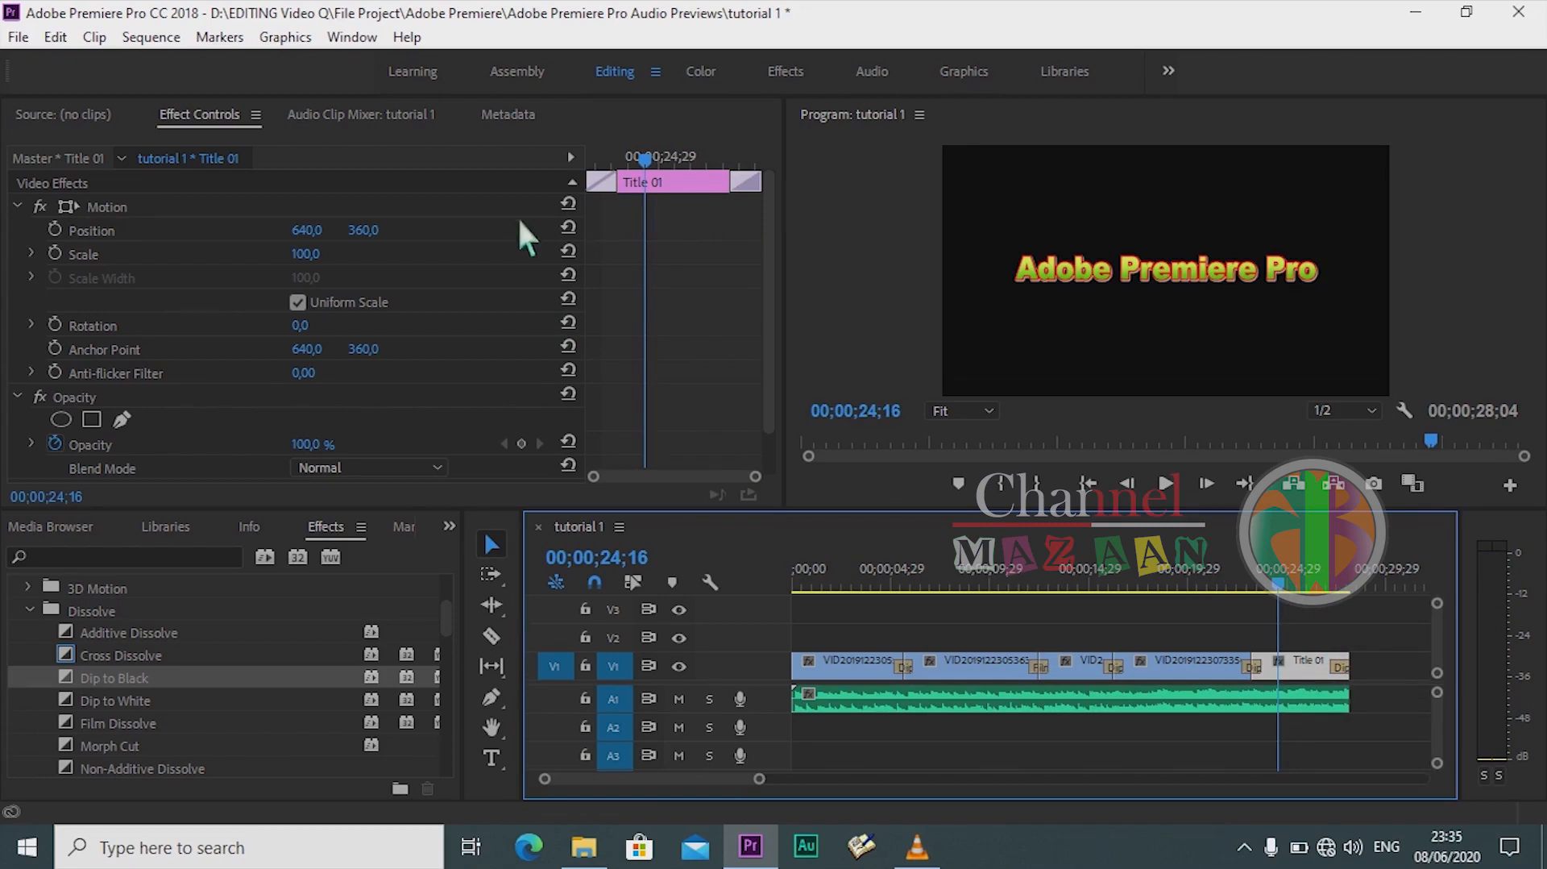
pyautogui.click(51, 251)
pyautogui.moveTo(644, 252); pyautogui.dragTo(793, 254)
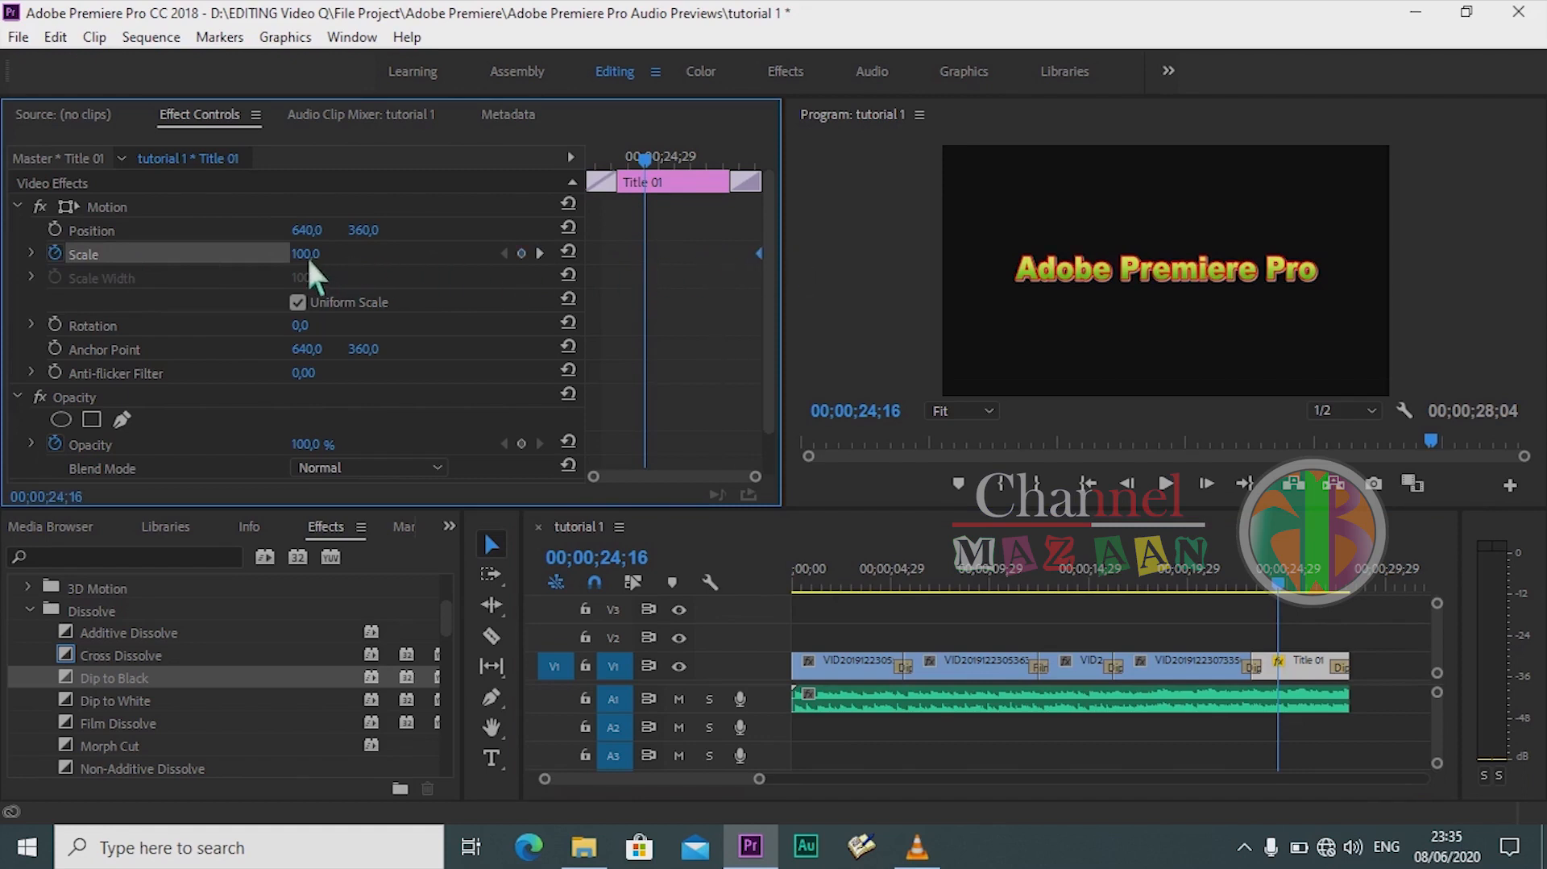
# Step: Add a second Scale keyframe of 80 for Title 01 and move it to the start of the title clip
pyautogui.moveTo(307, 263); pyautogui.dragTo(288, 263)
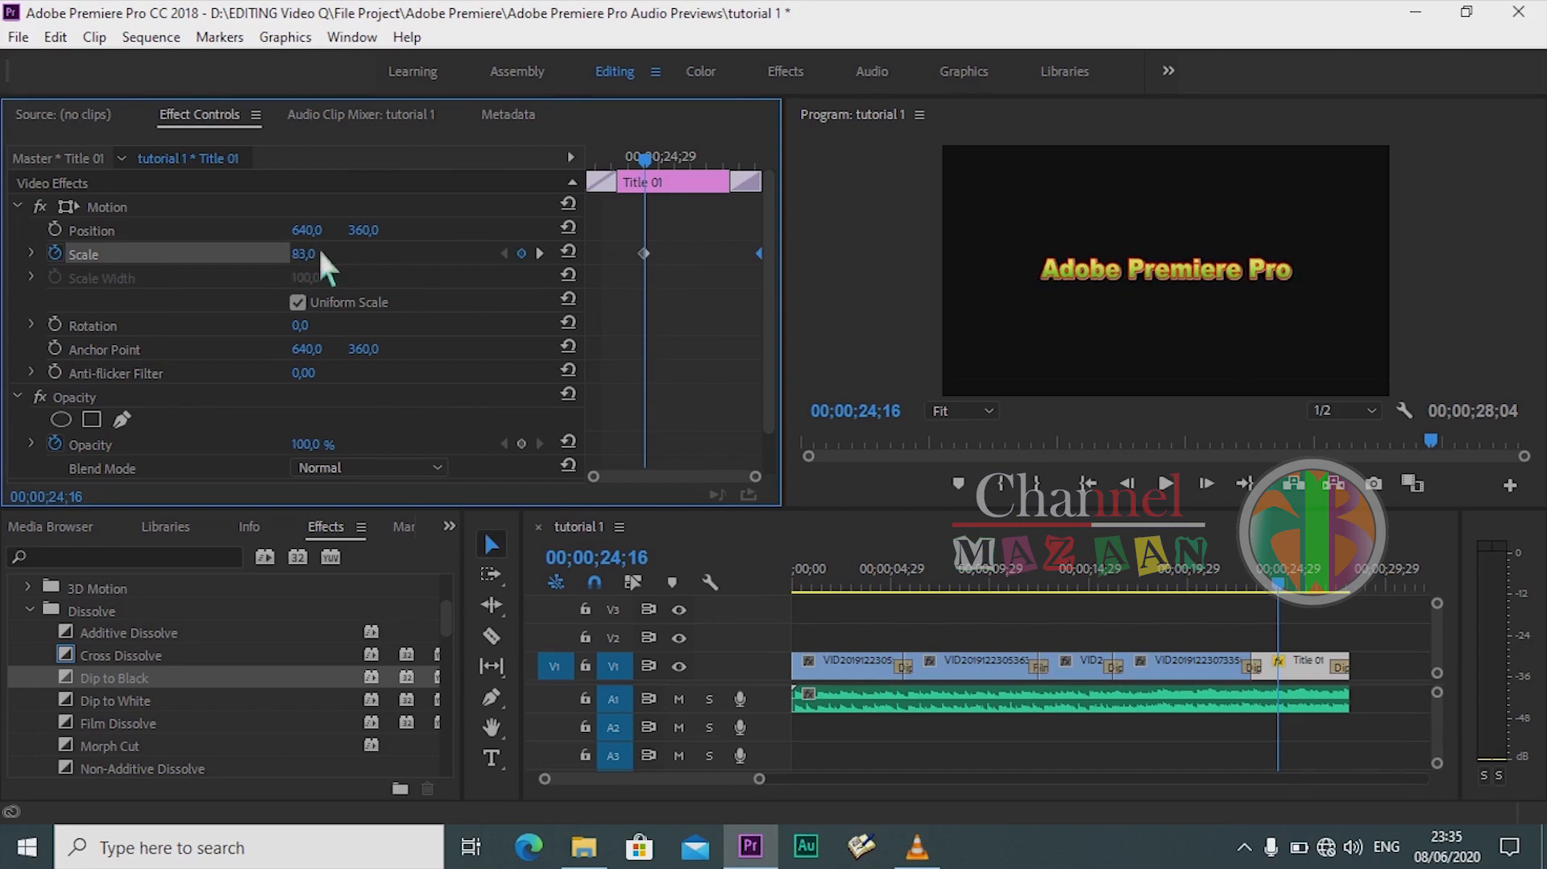
pyautogui.write('80')
pyautogui.press('Return')
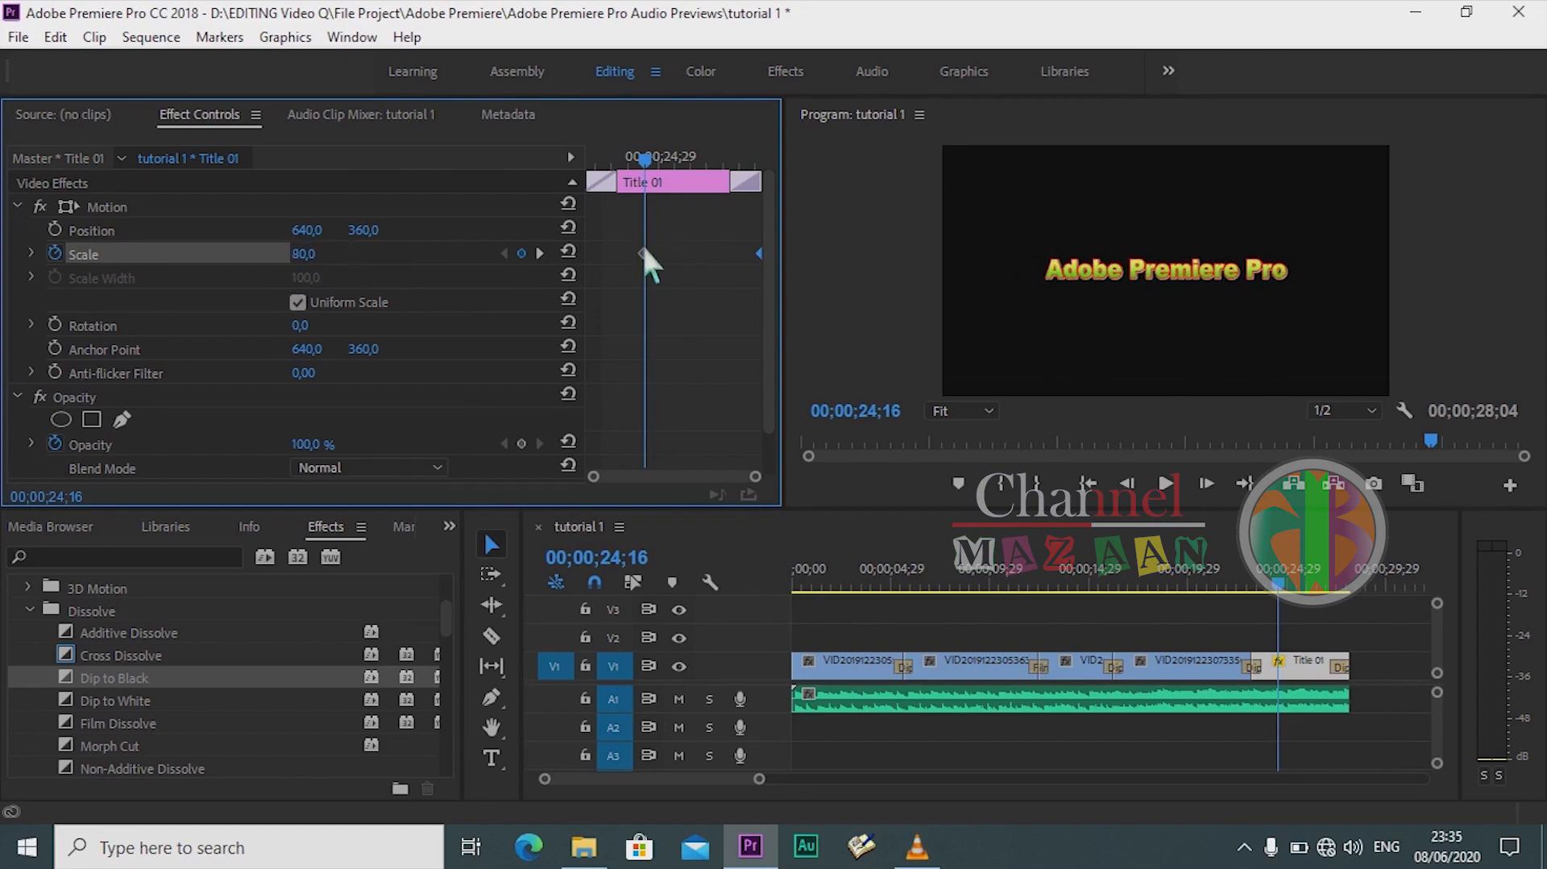
pyautogui.moveTo(644, 254); pyautogui.dragTo(553, 269)
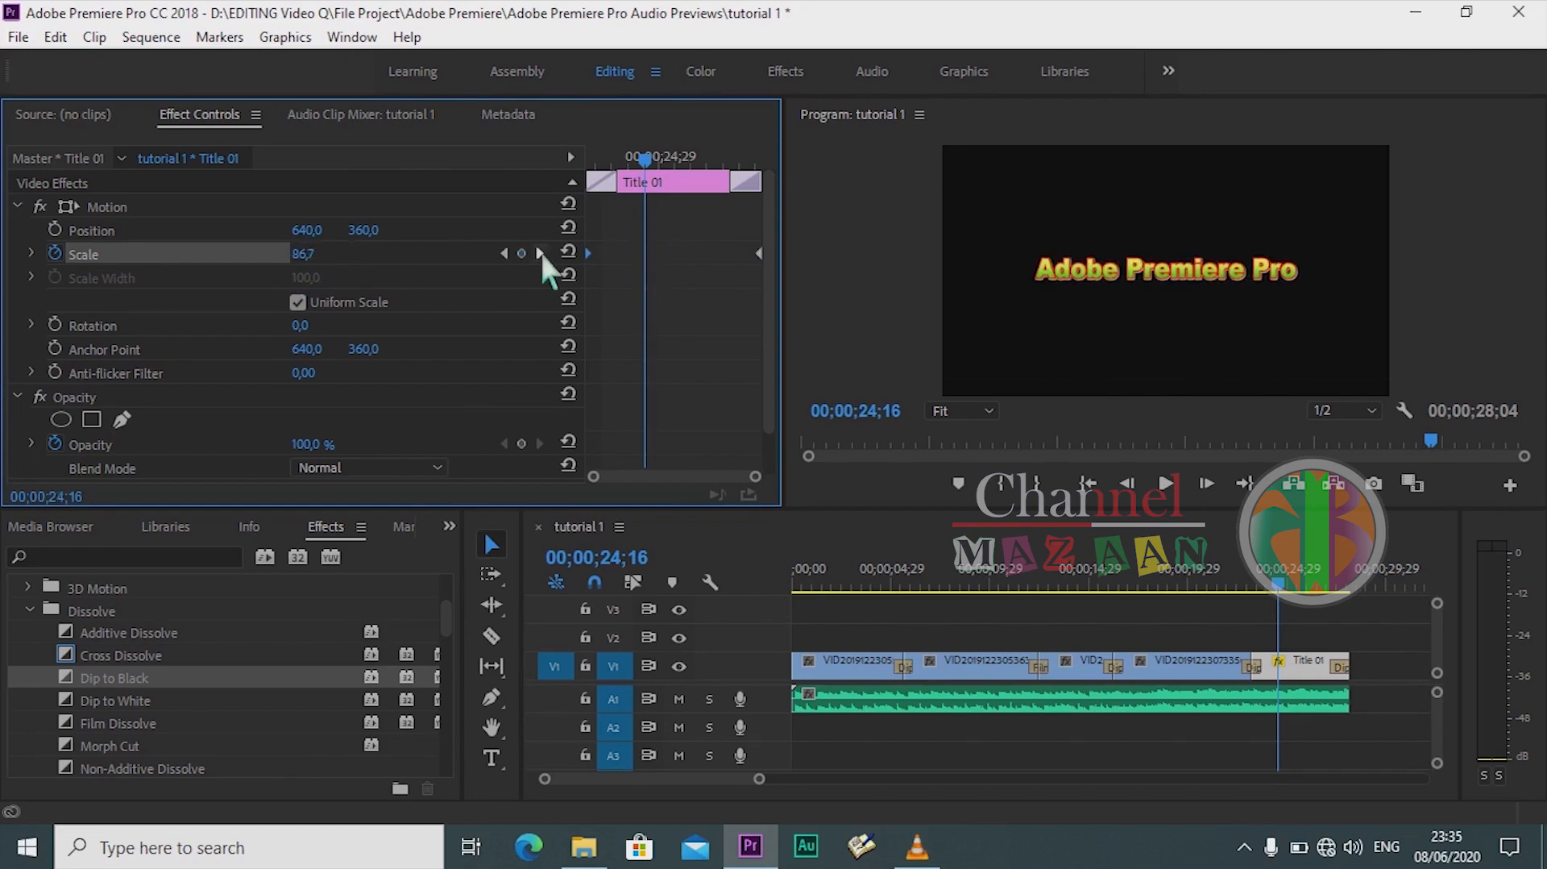
# Step: Play the sequence from 00;00;21;28 to review Title 01's scale animation
pyautogui.click(1230, 573)
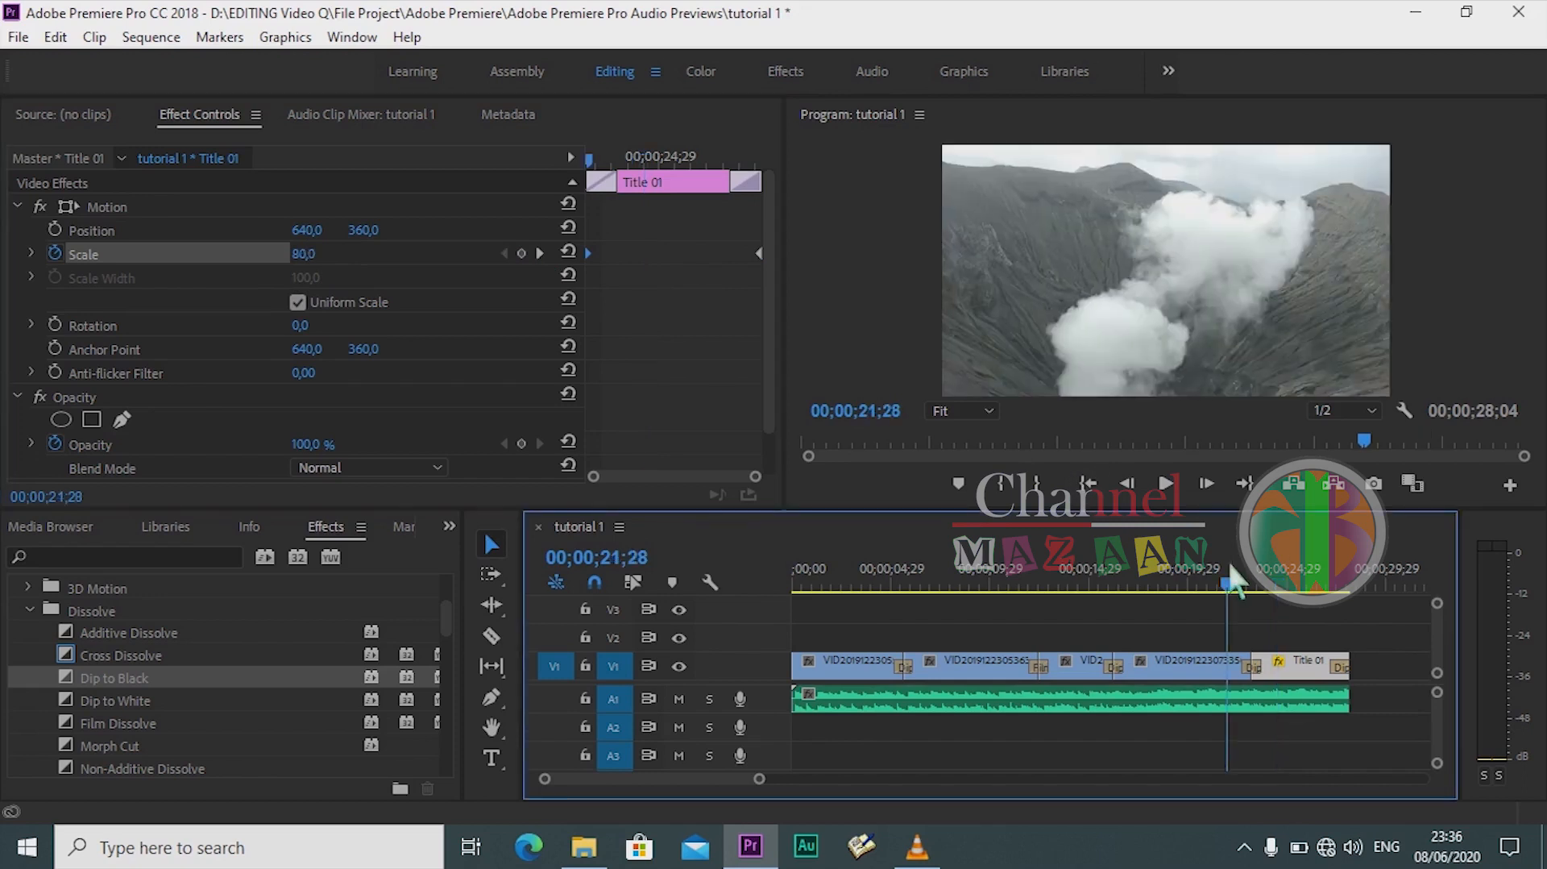
pyautogui.press('space')
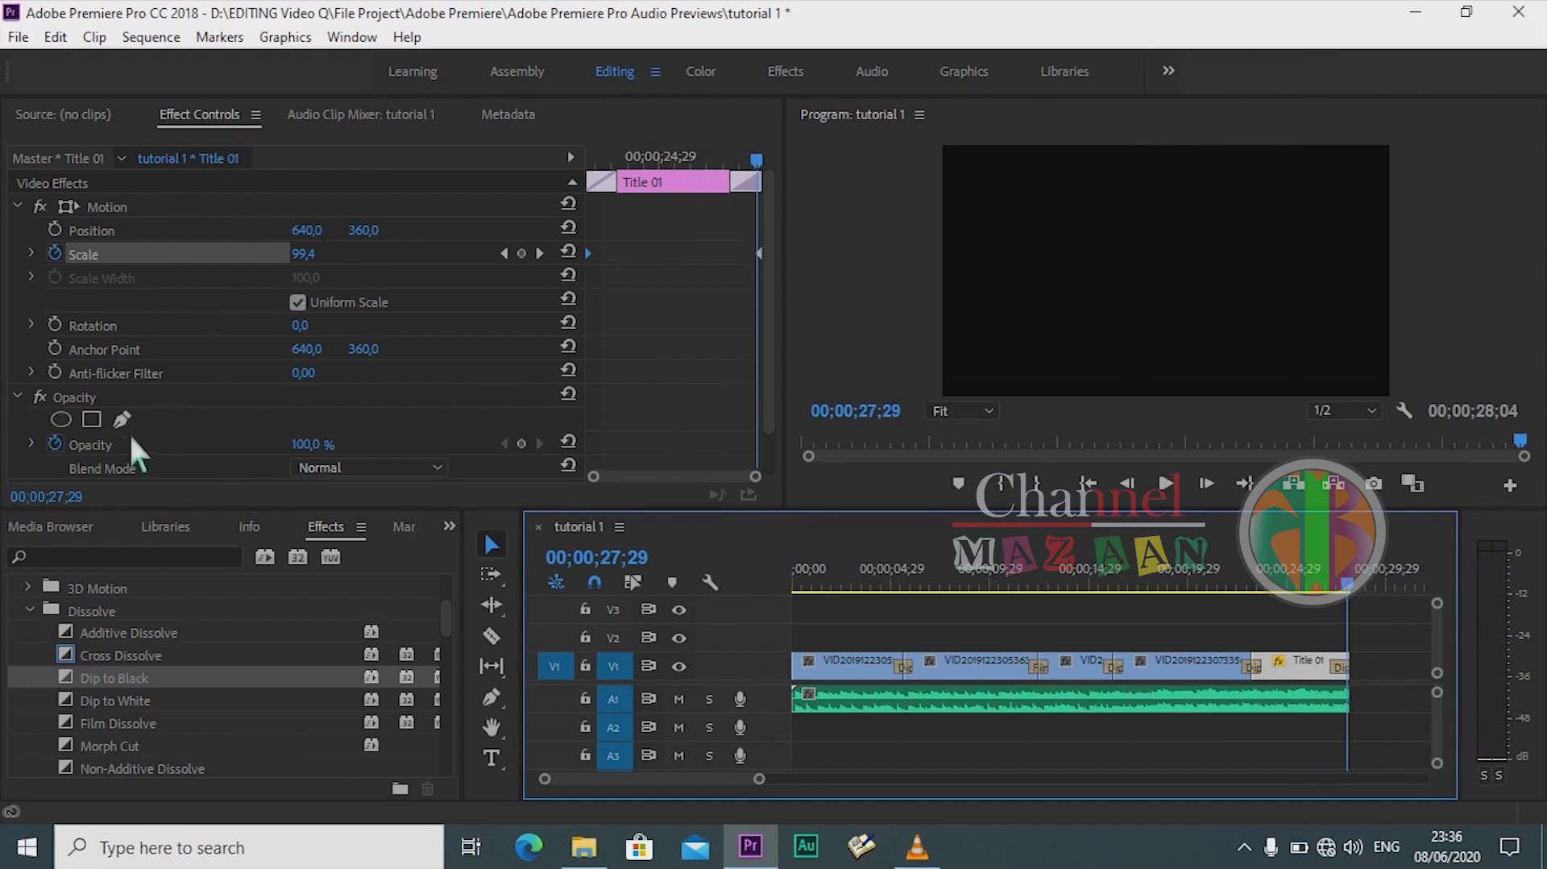
pyautogui.scroll(-1, 471, 375)
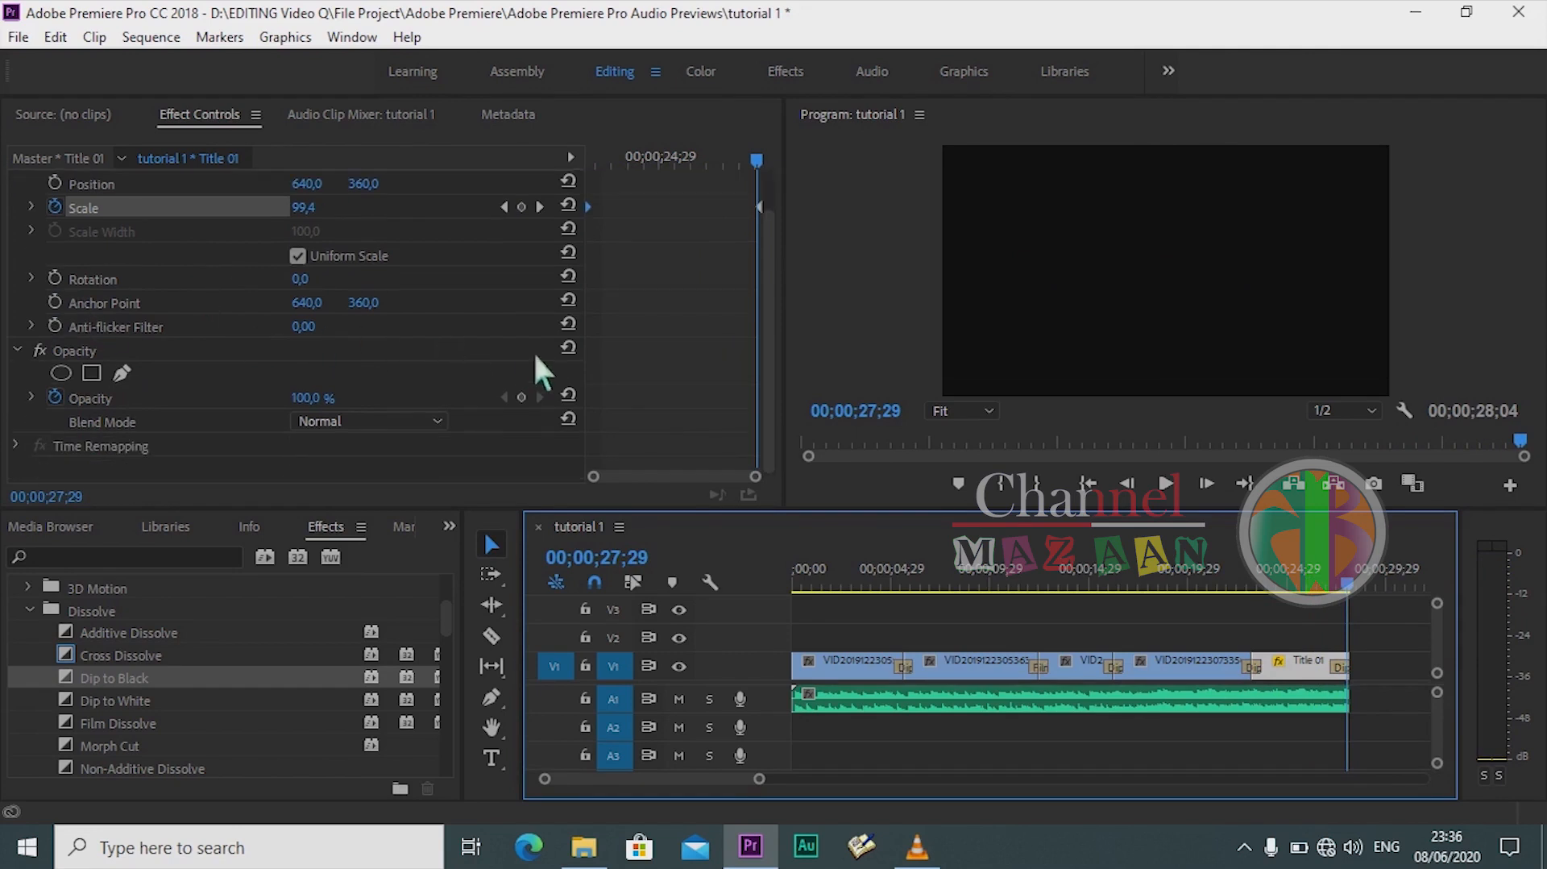
# Step: Return the playhead to 00;00;00;00 and play the whole sequence to review the finished edit
pyautogui.click(1200, 665)
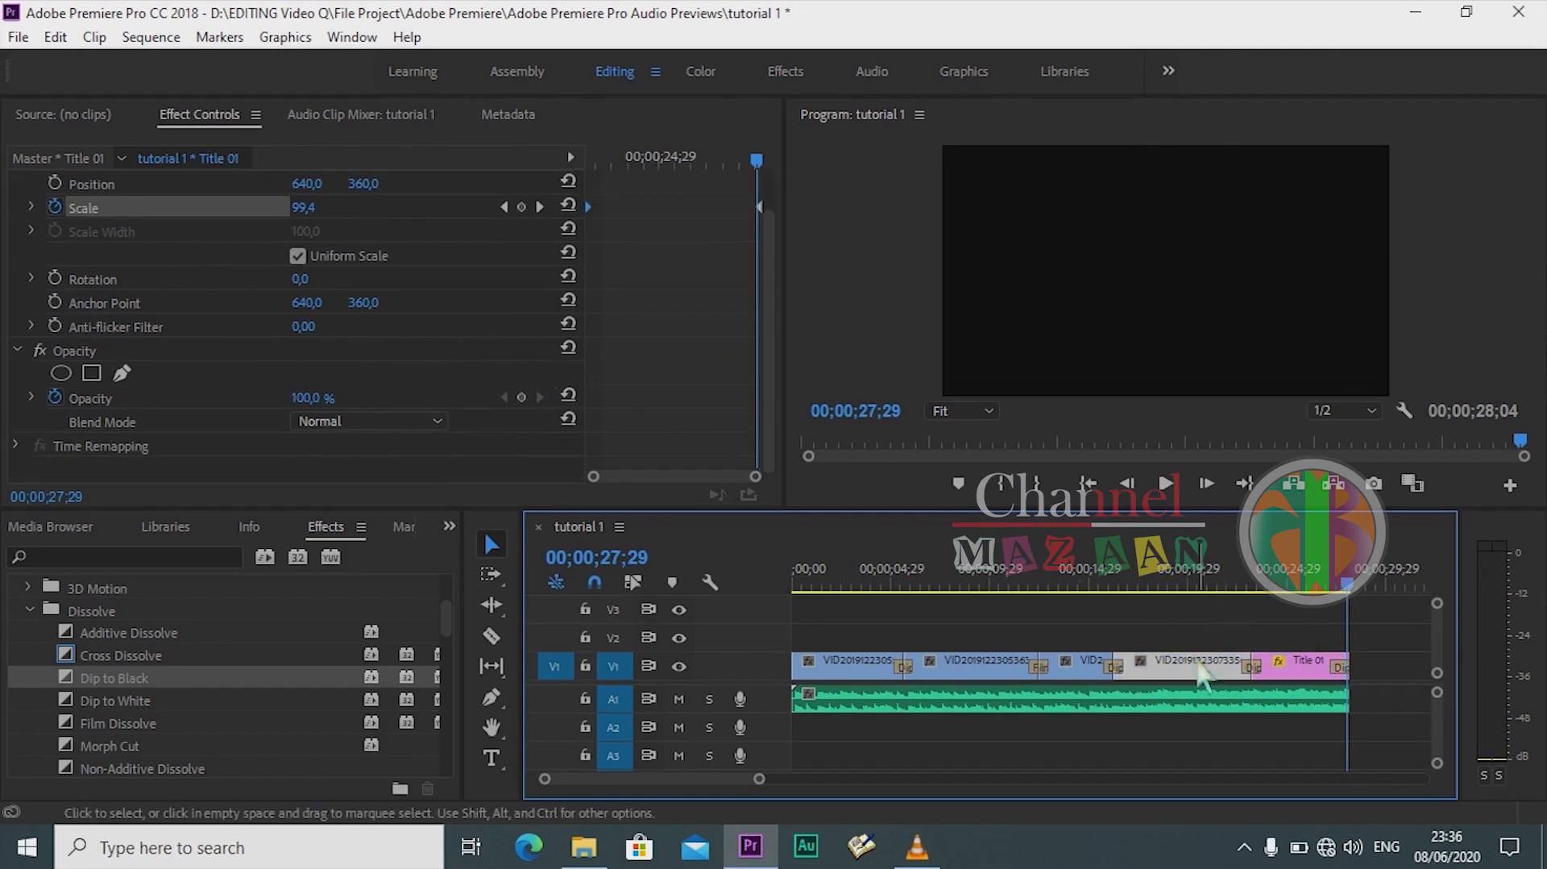
pyautogui.click(1170, 576)
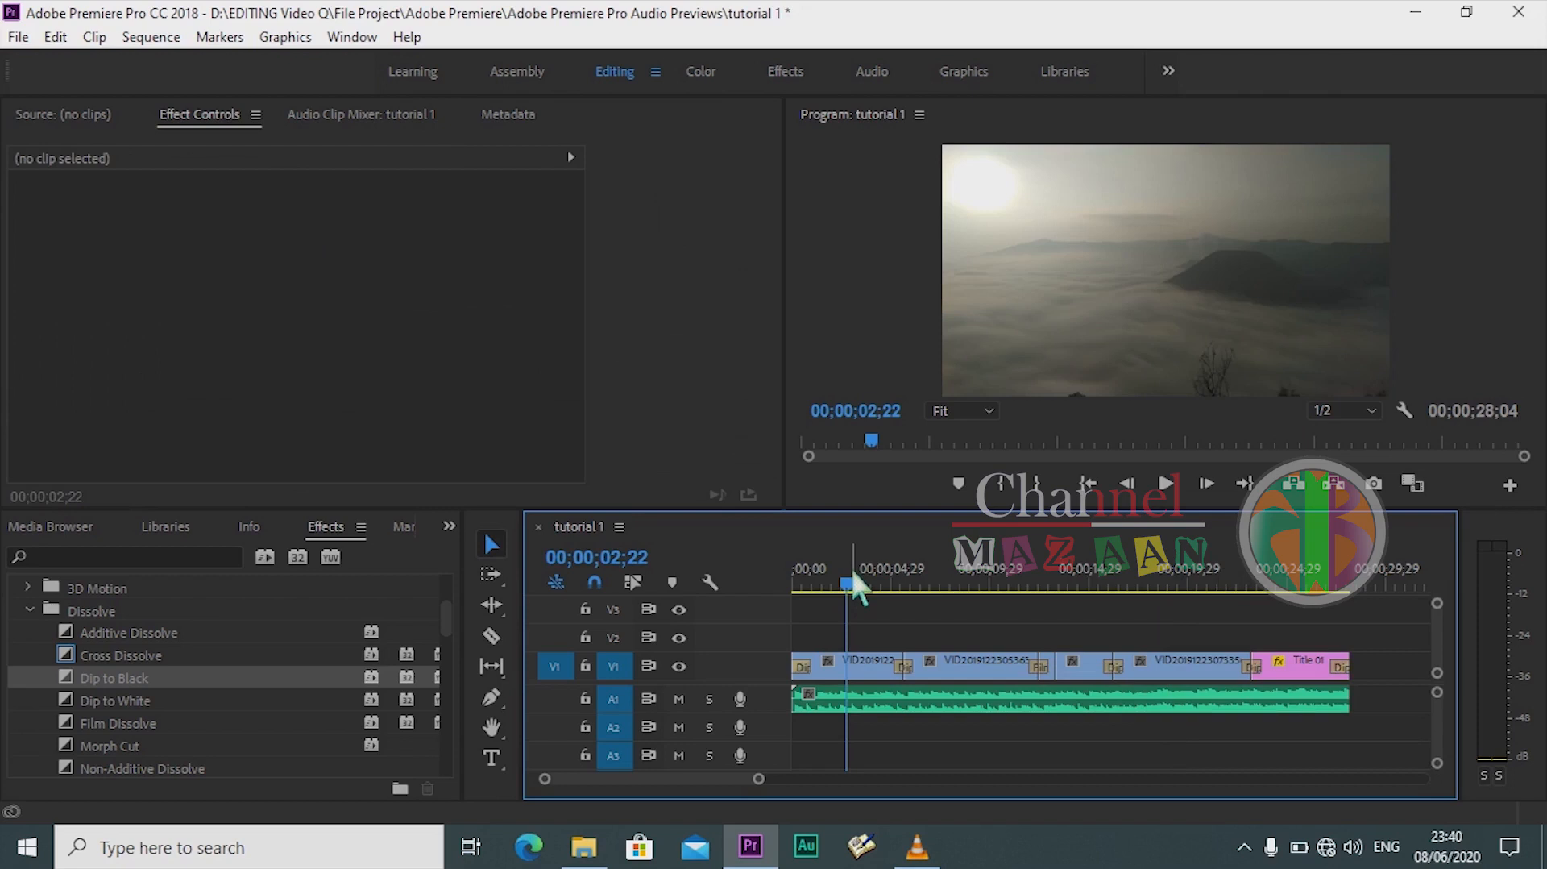
pyautogui.moveTo(849, 566); pyautogui.dragTo(734, 583)
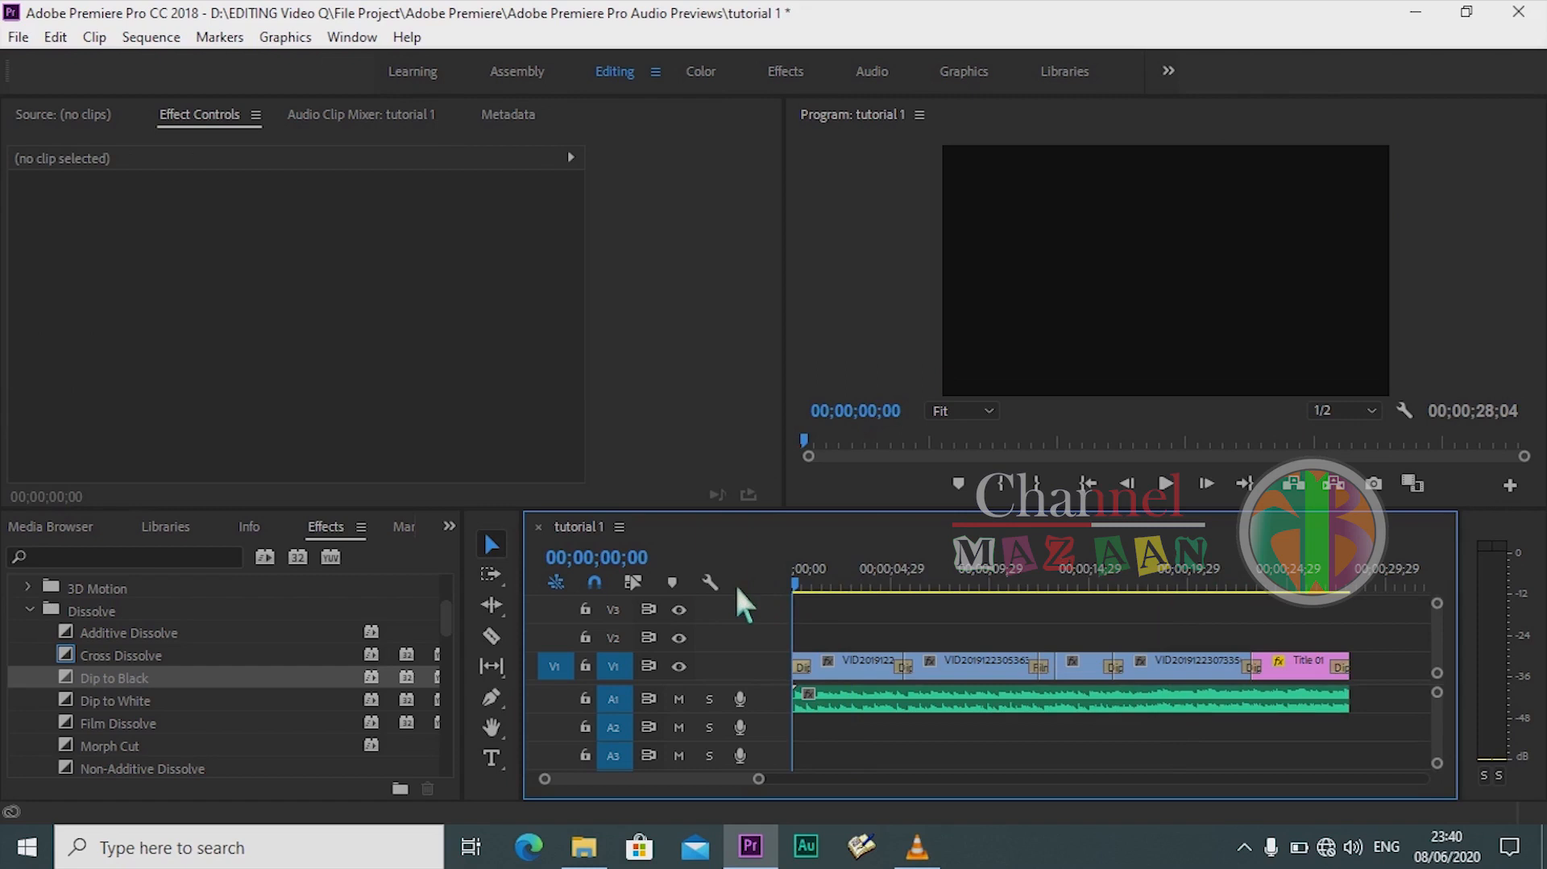
pyautogui.press('space')
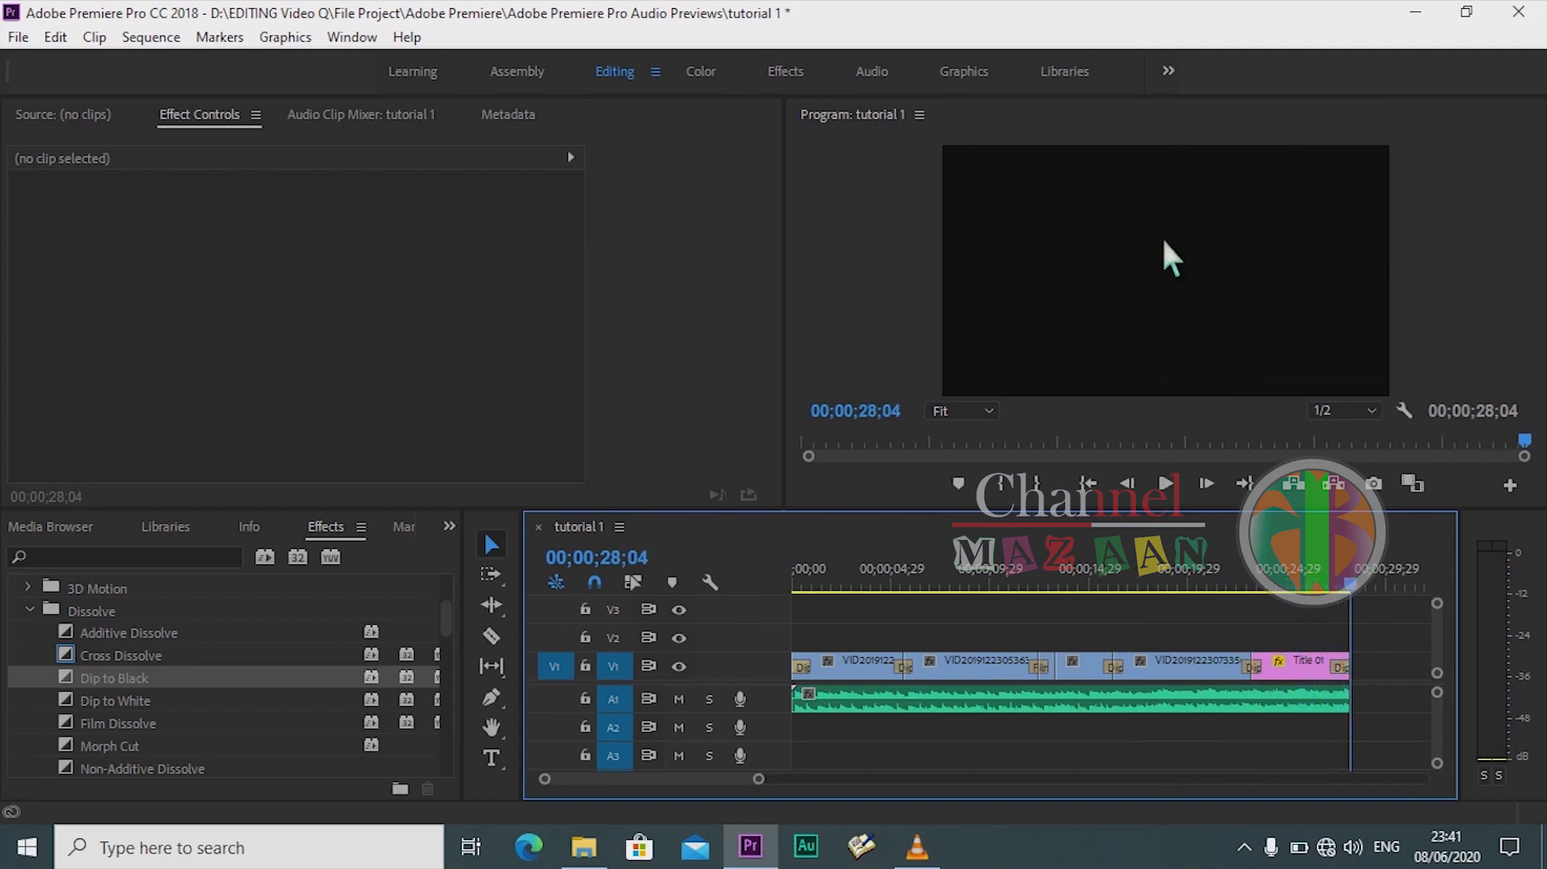
# Step: Save the tutorial 1 project and close the program
pyautogui.hotkey('ctrl', 's')
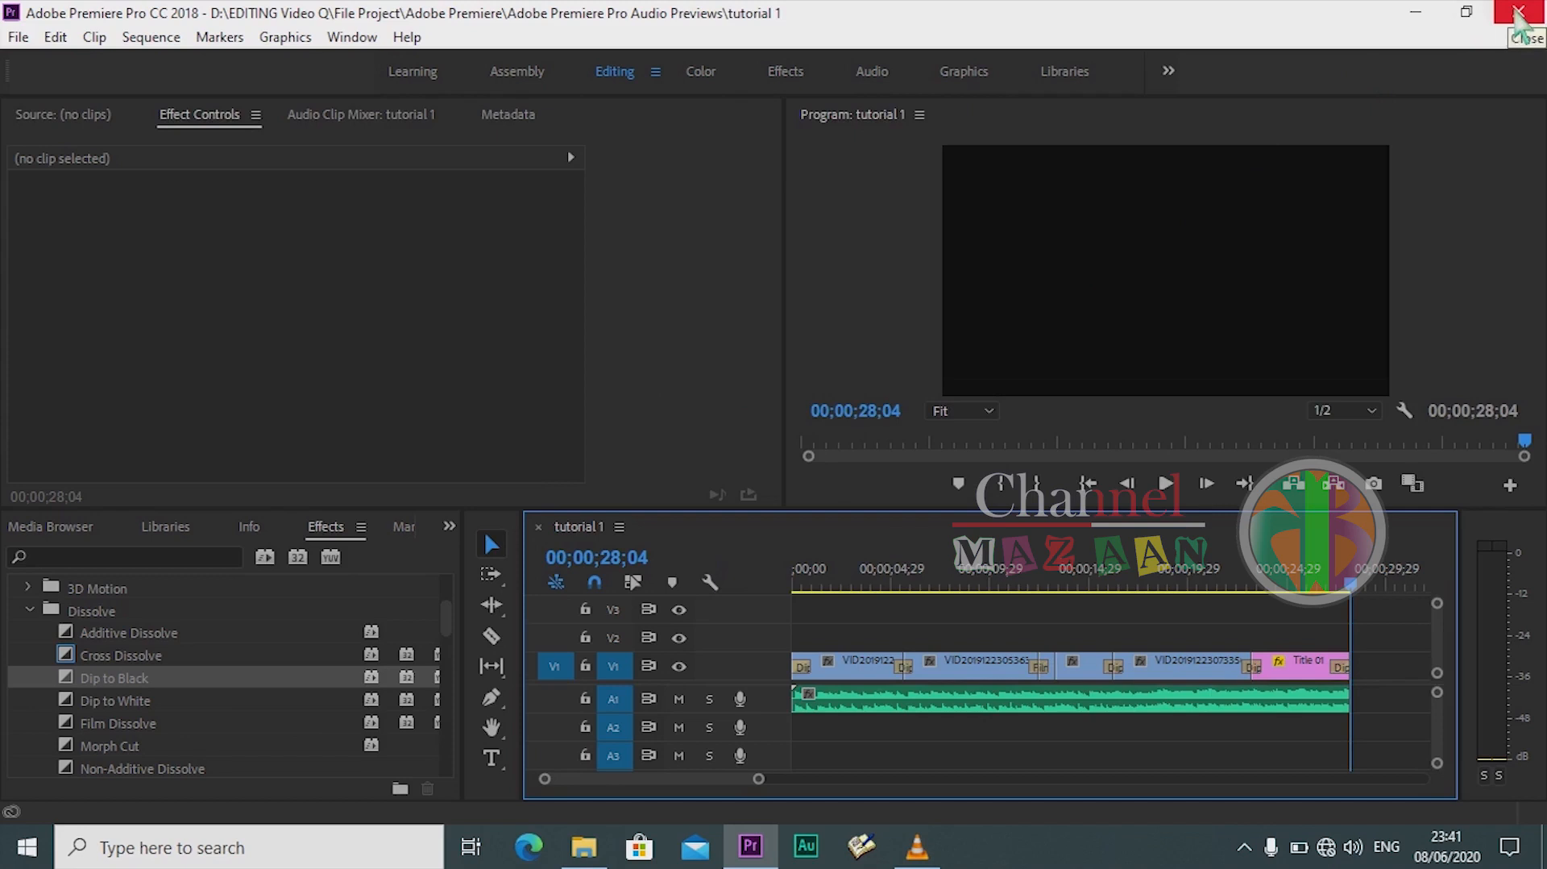
pyautogui.click(1517, 13)
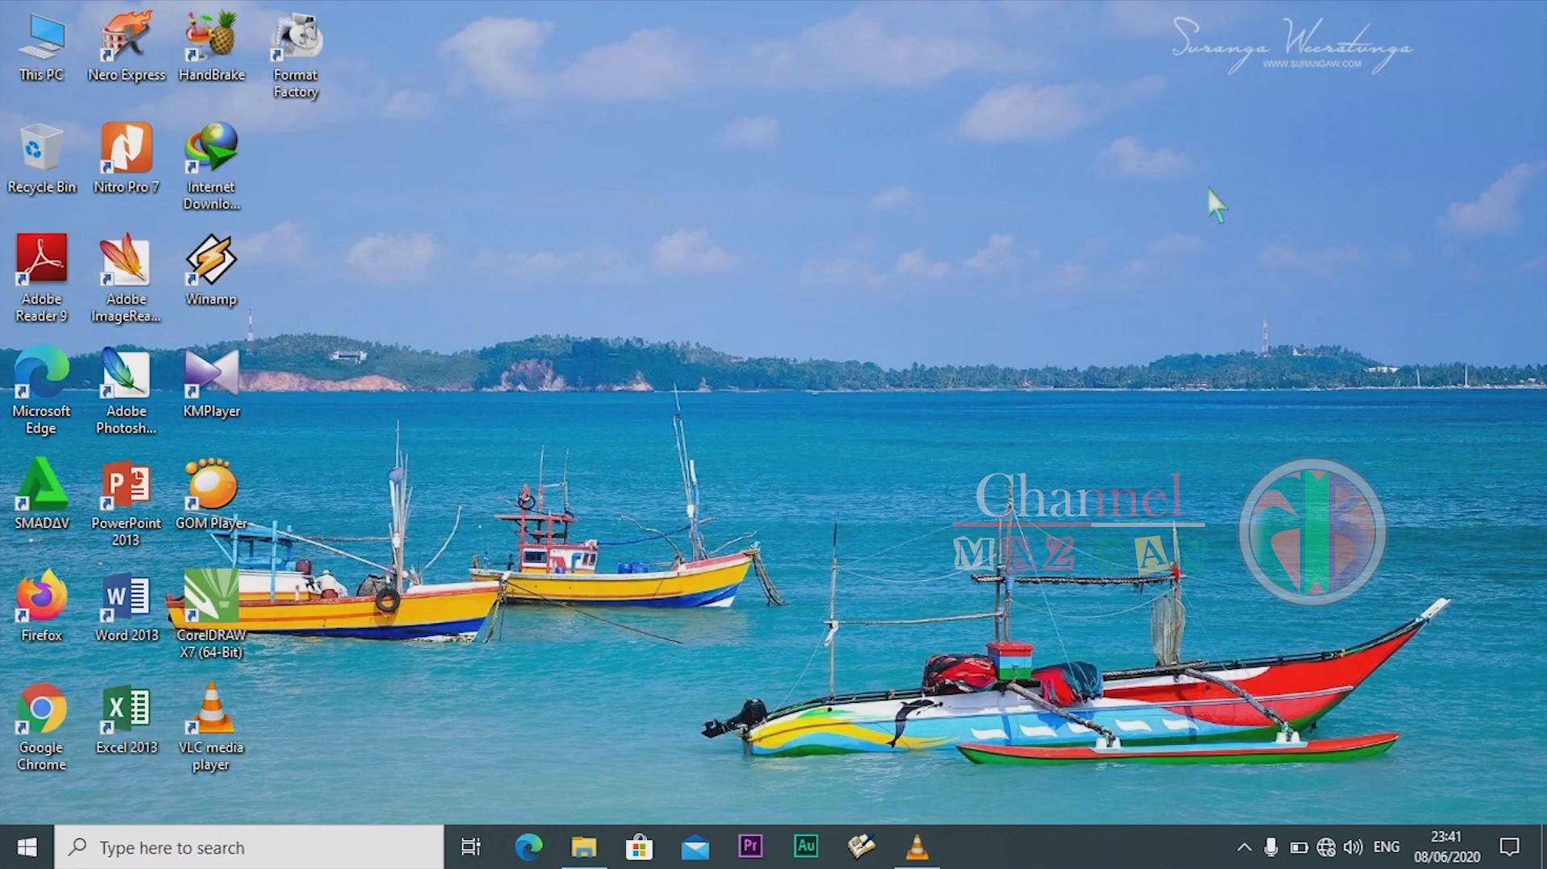